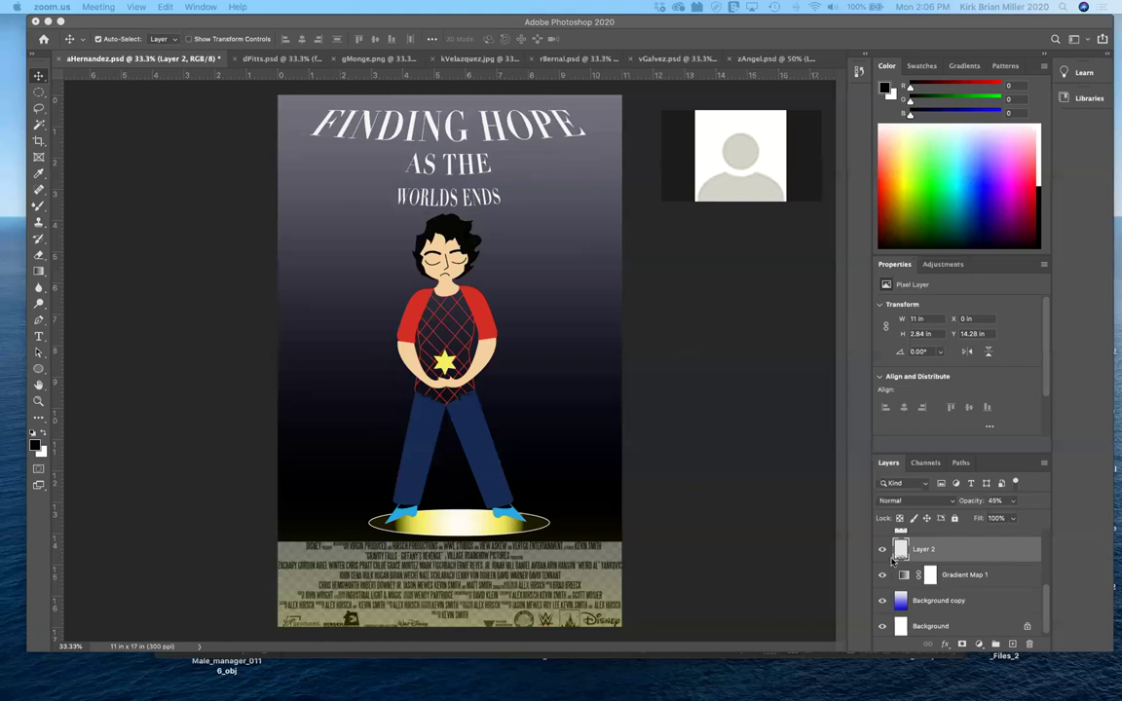
Step: Try scaling the credits block on Layer 2 down to about 72% around its centre
click(883, 550)
click(883, 550)
click(883, 551)
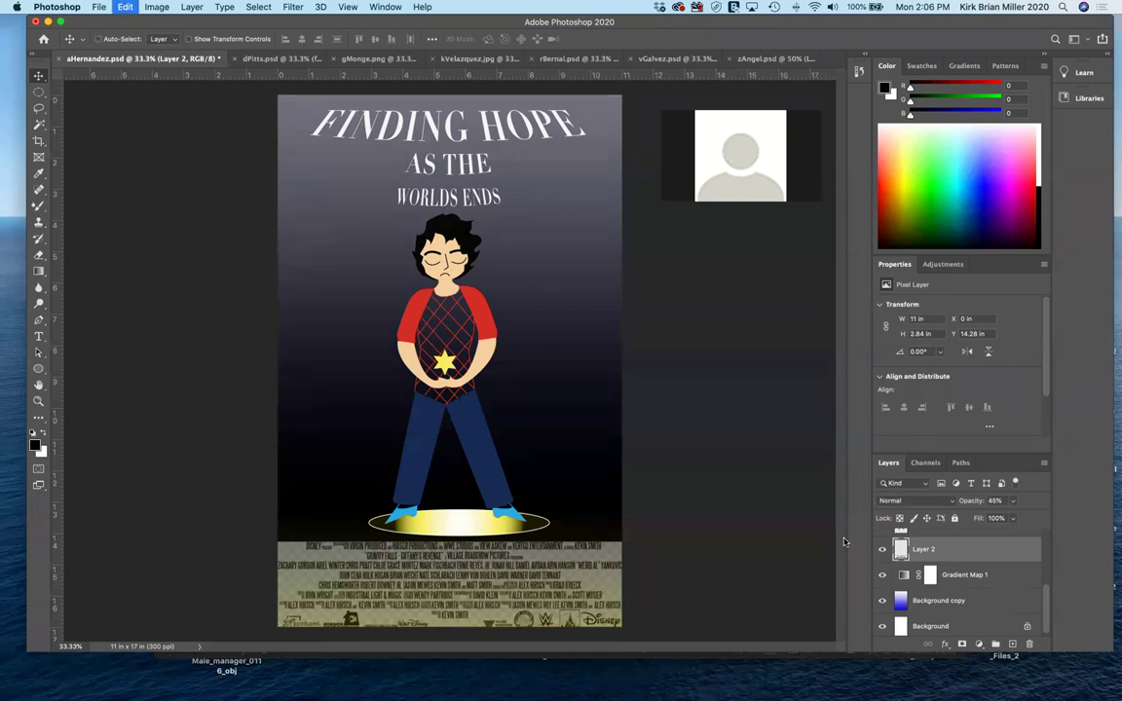
key(super+t)
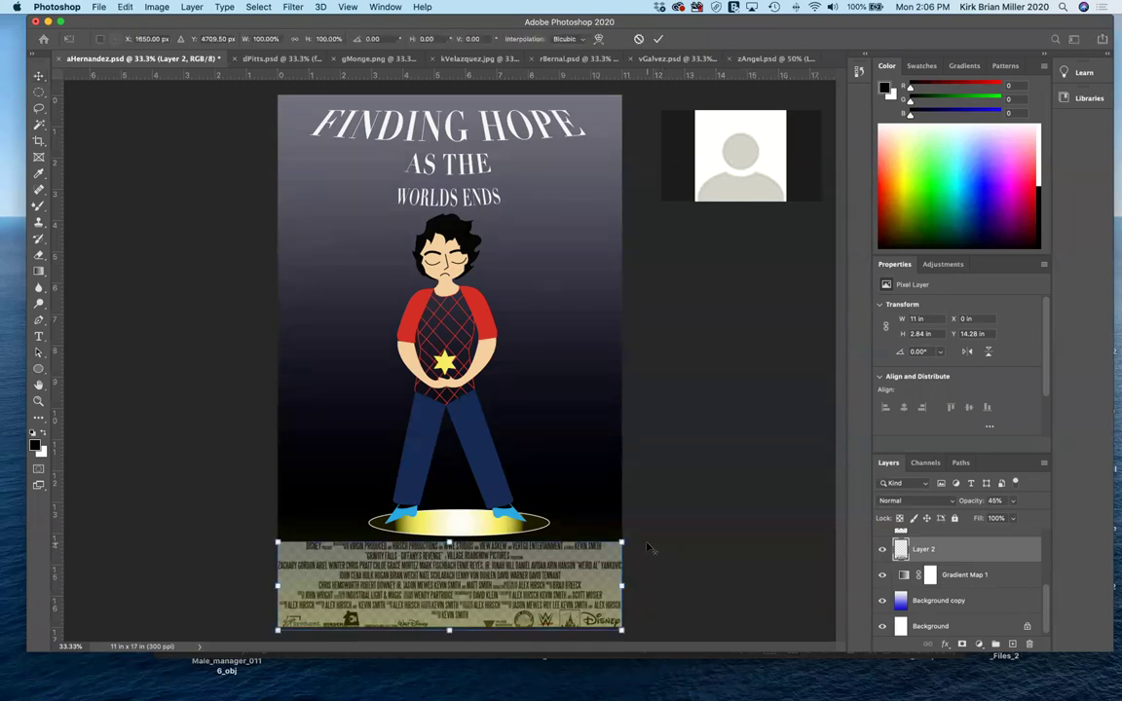
drag(621, 542, 575, 554)
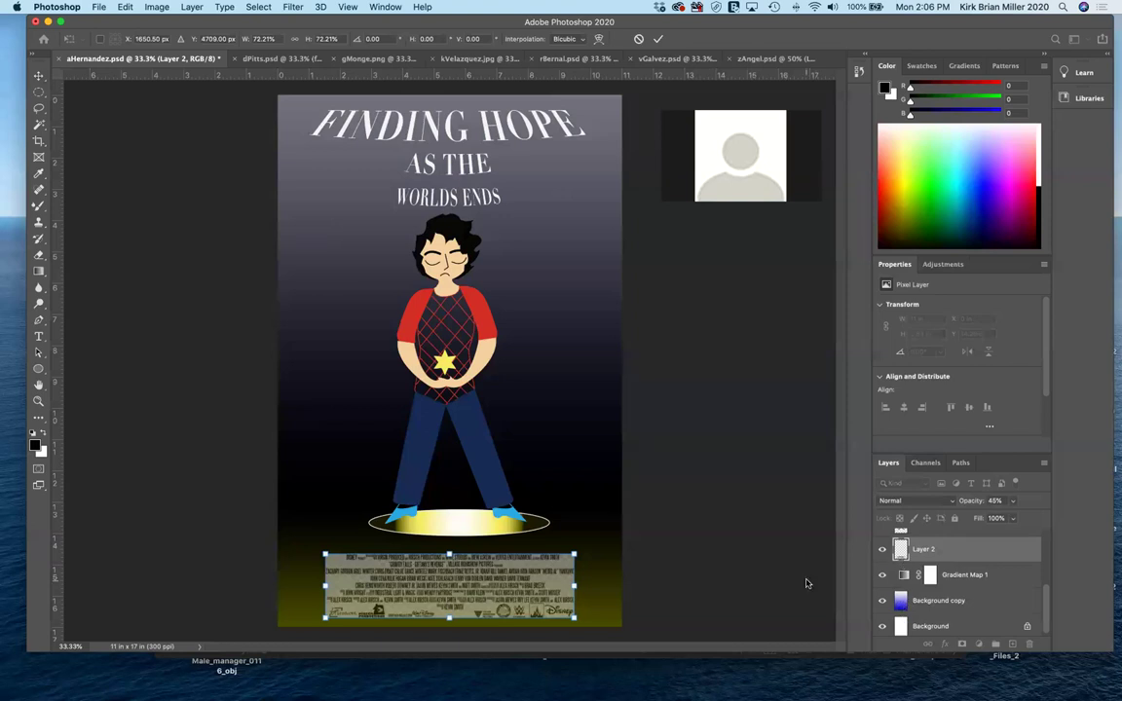
key(Return)
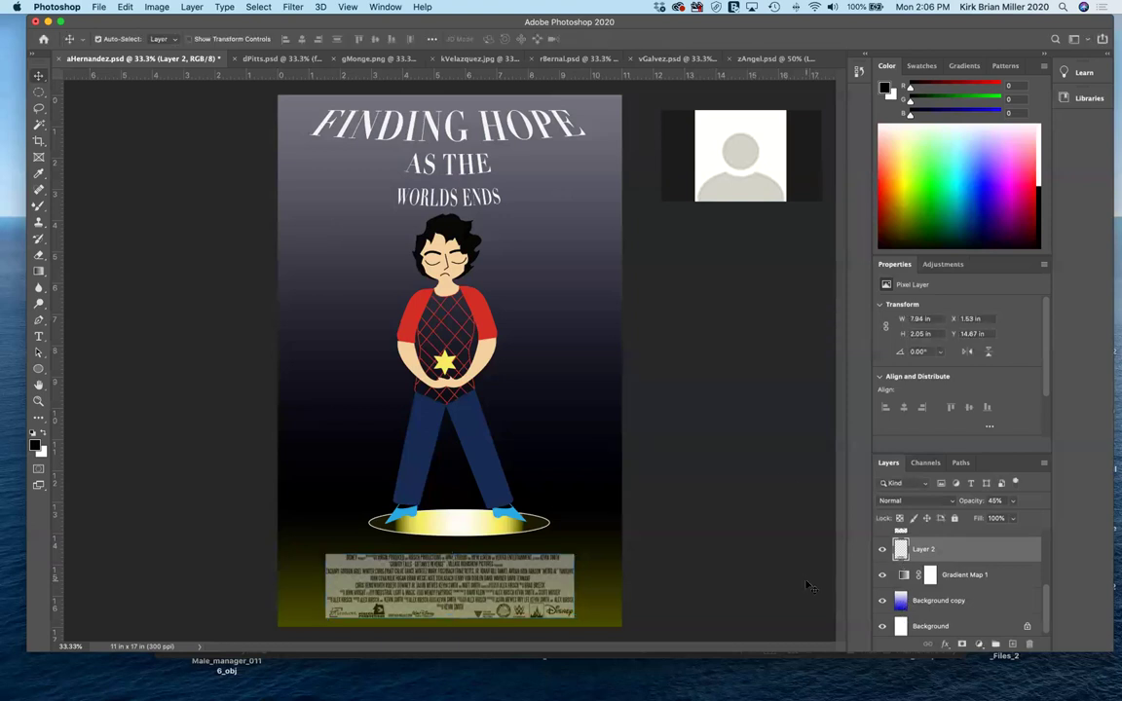
Step: Try the Multiply and Difference blend modes on the credits layer, Layer 2
click(923, 488)
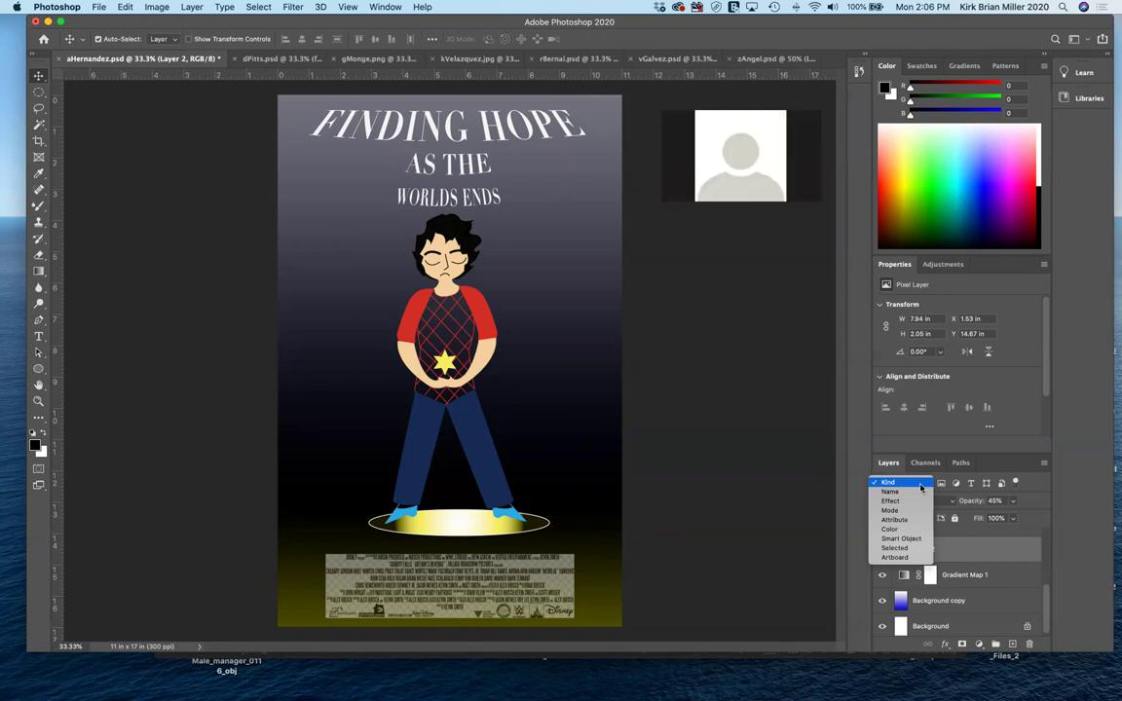
click(913, 484)
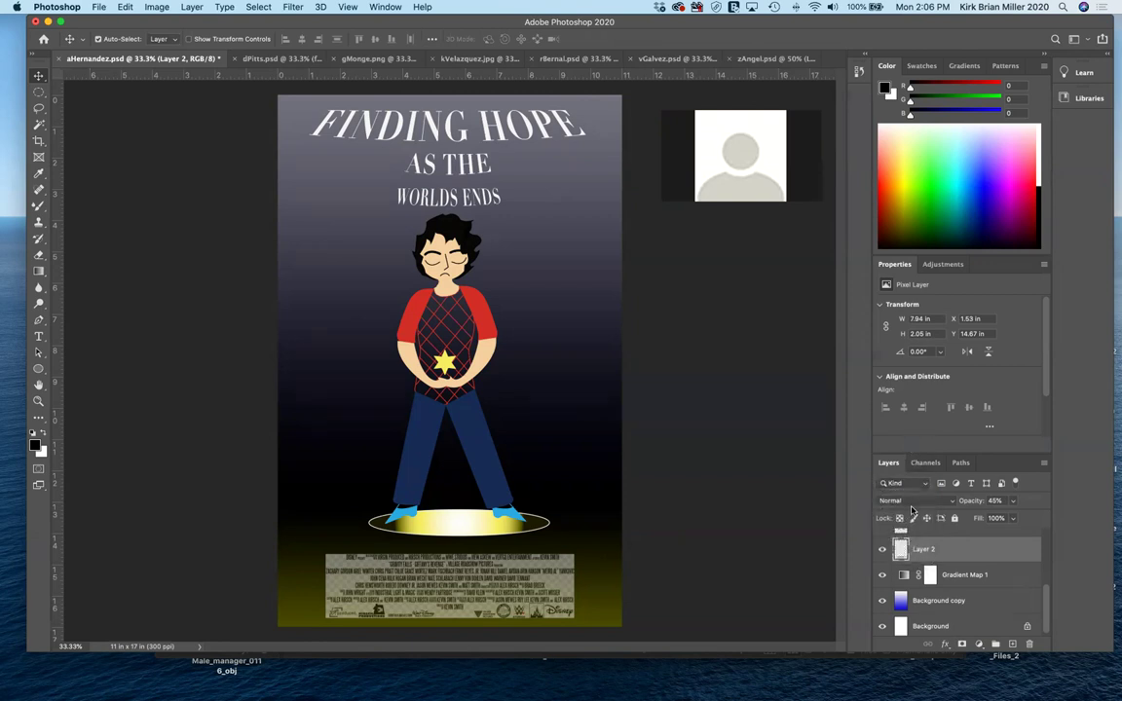
click(914, 501)
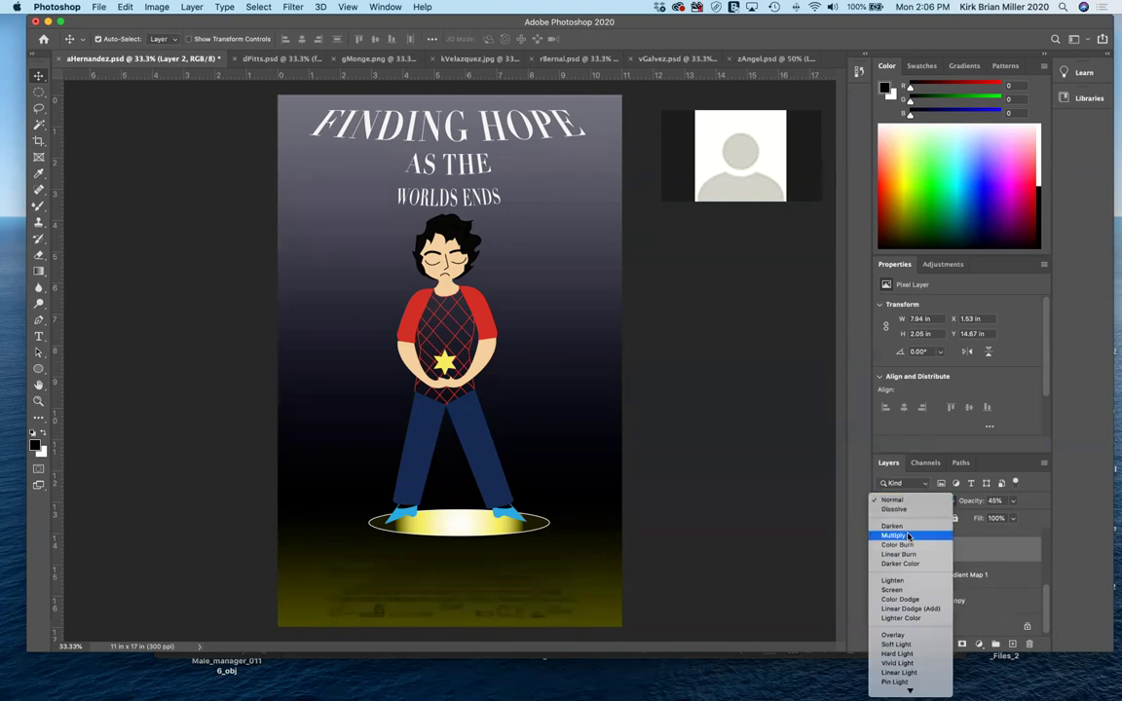
click(894, 536)
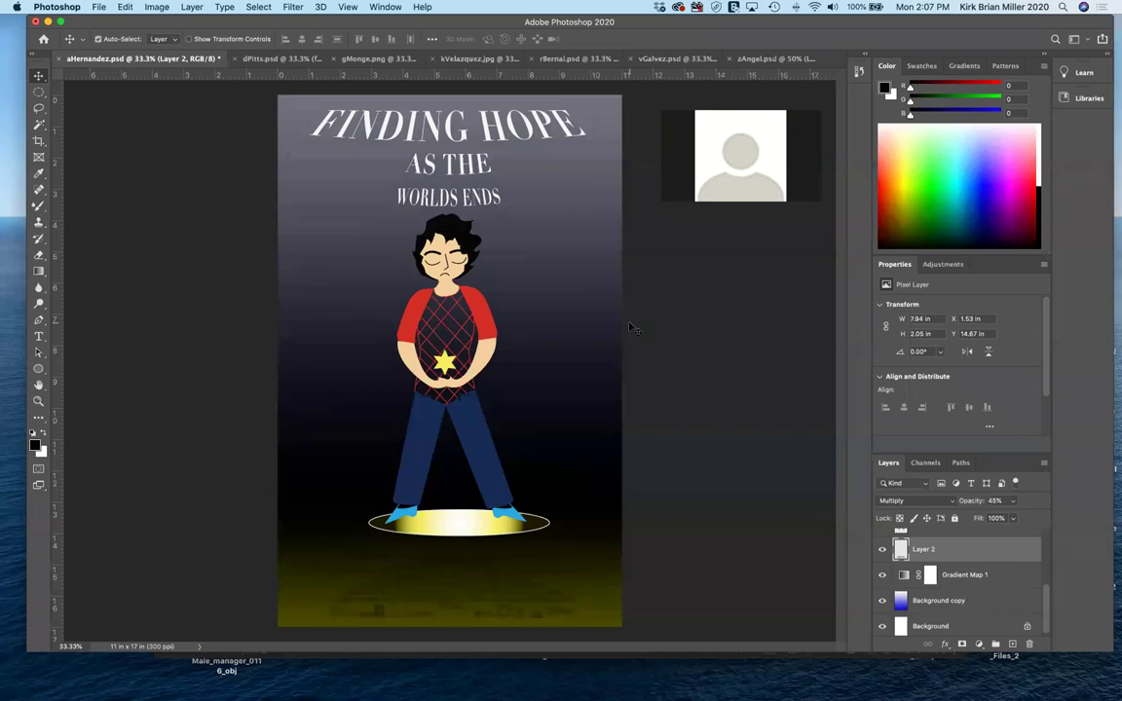
click(949, 503)
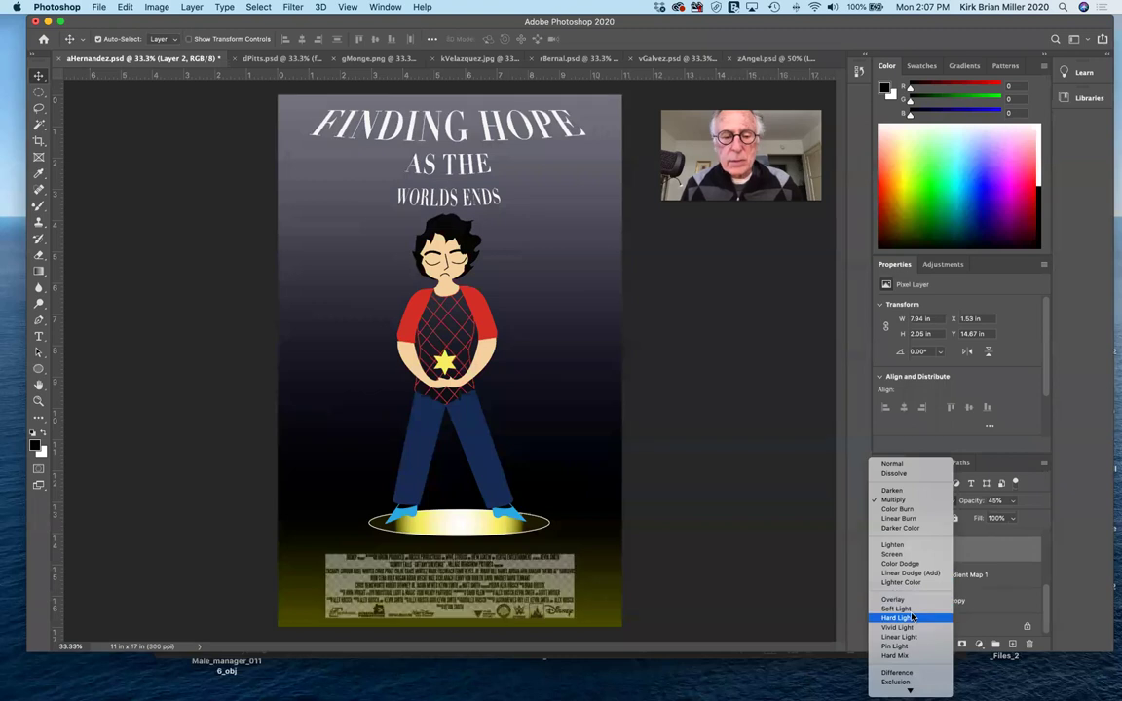
click(901, 674)
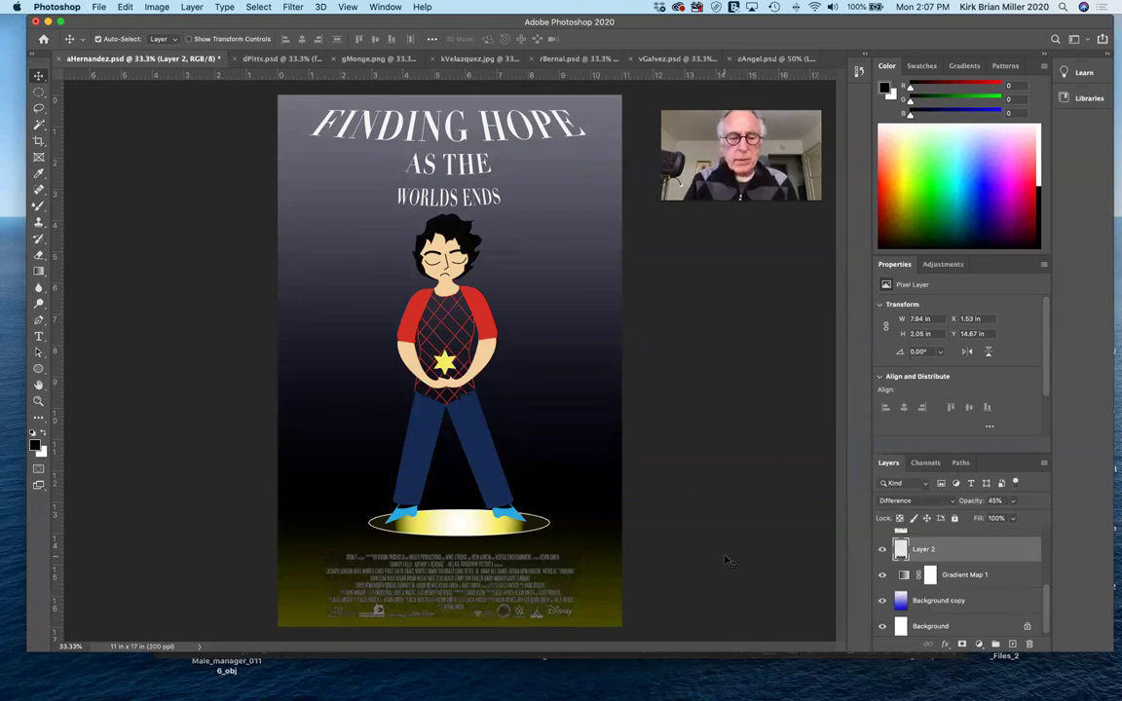
Step: Undo the blend mode changes and the scaling of the credits block on Layer 2
scroll(725, 560, up, 2)
scroll(725, 560, down, 5)
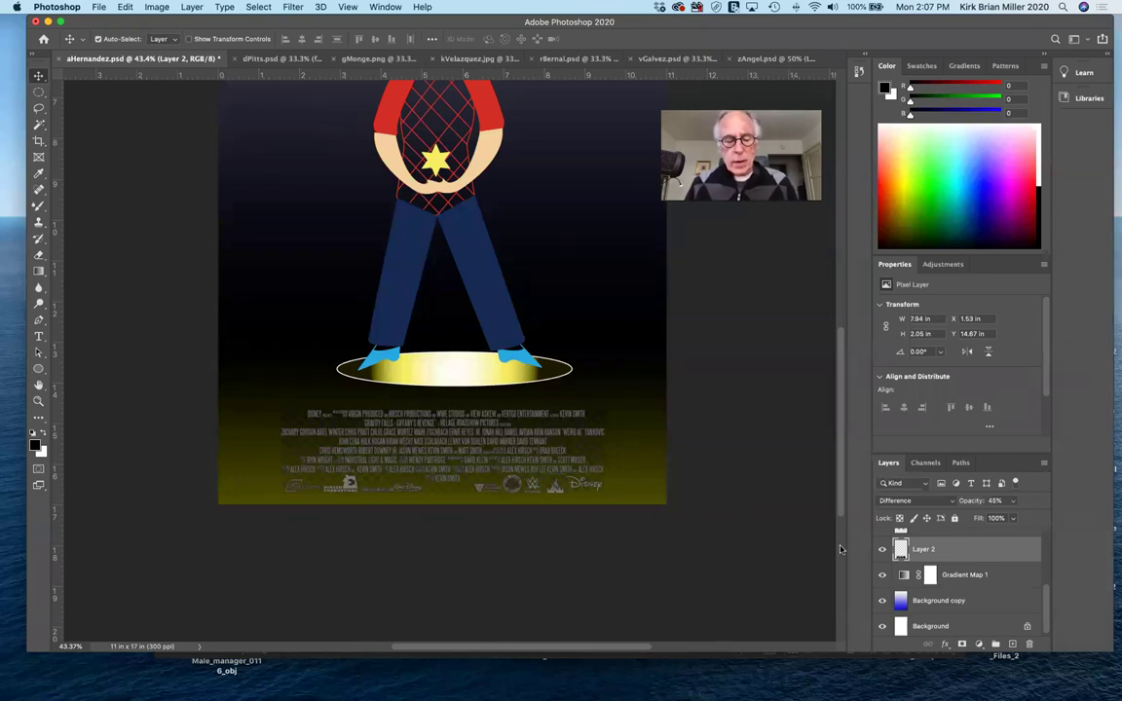
key(super+z)
key(super+shift+z)
key(super+z)
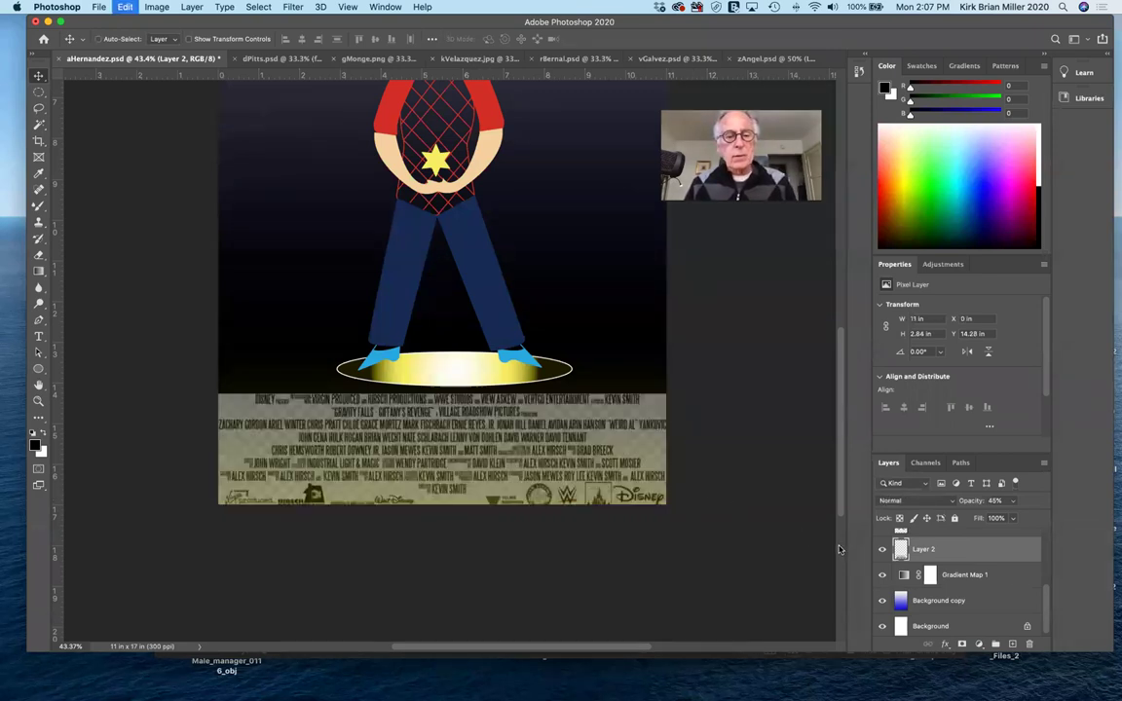
key(super+z)
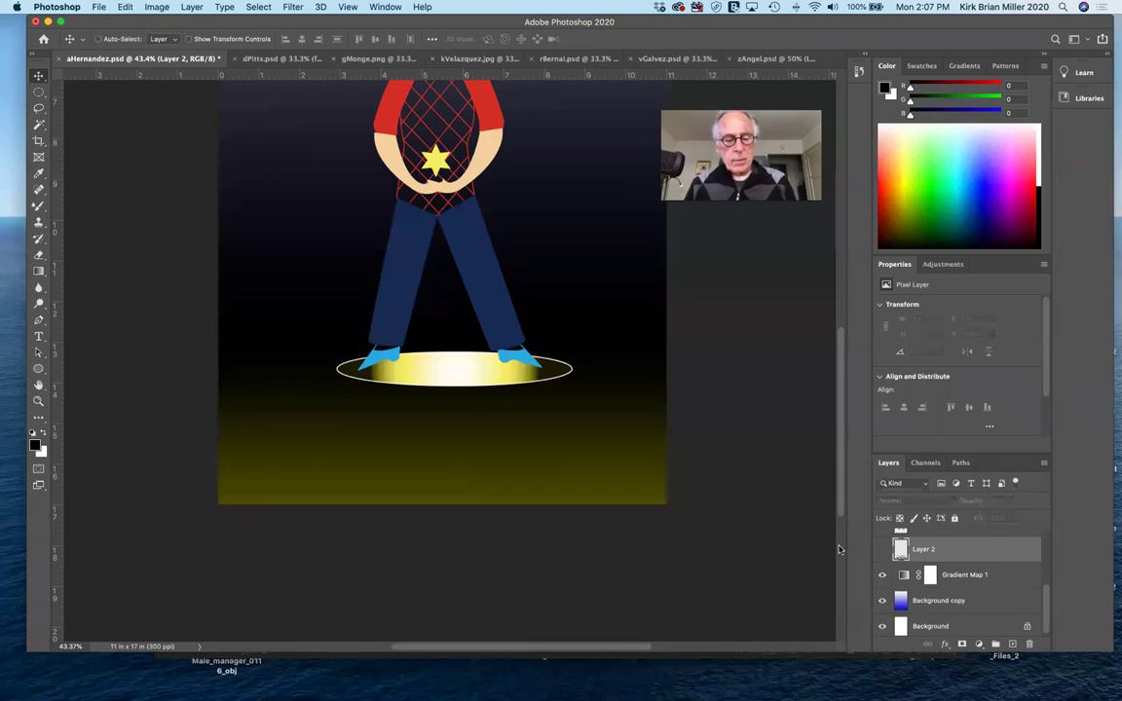
key(super+z)
key(super+shift+z)
key(super+comma)
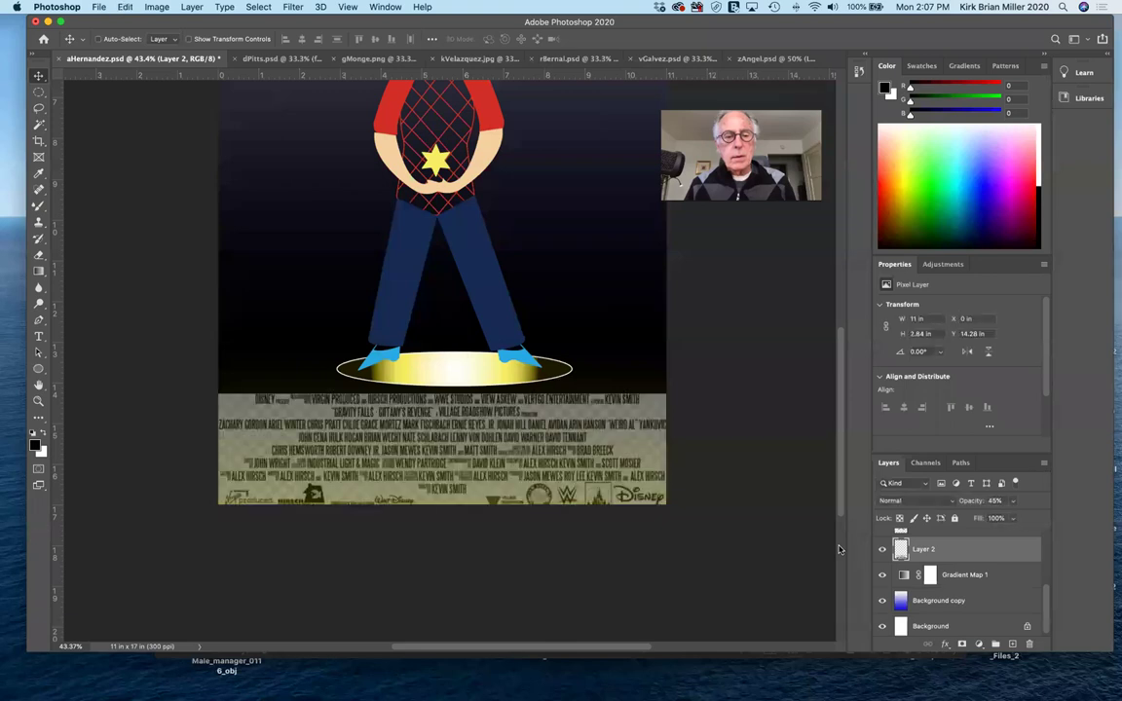
Step: Examine the poster from the title and figure down to the full-width credits block
click(789, 519)
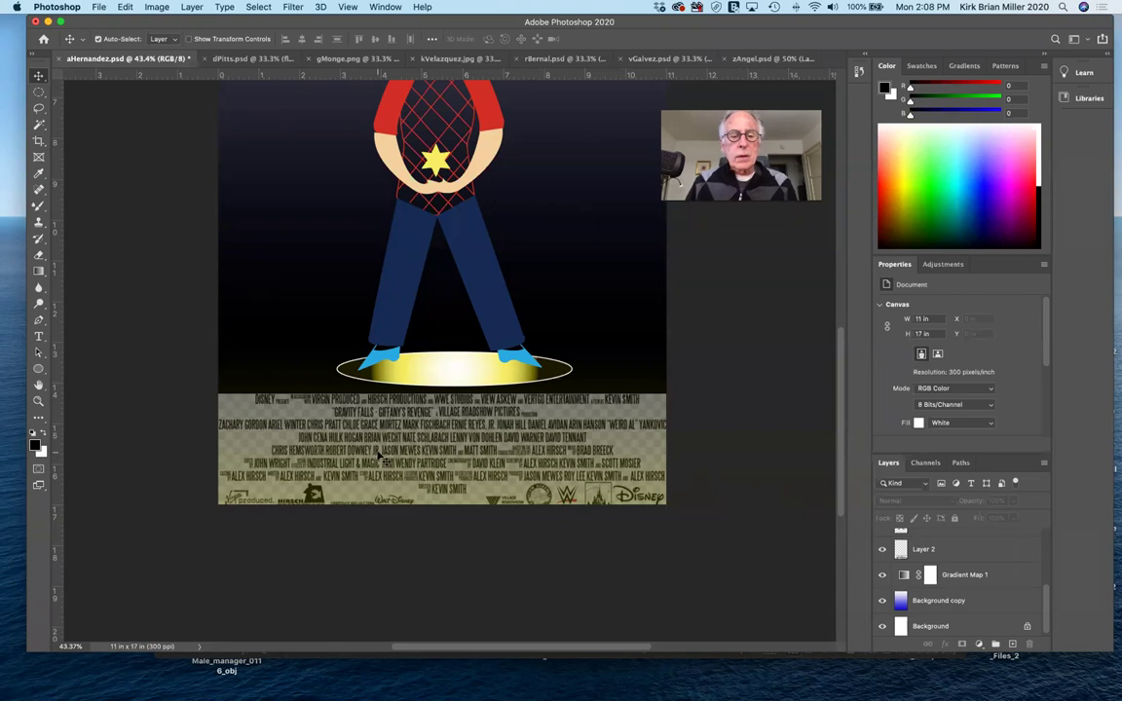
scroll(606, 423, up, 10)
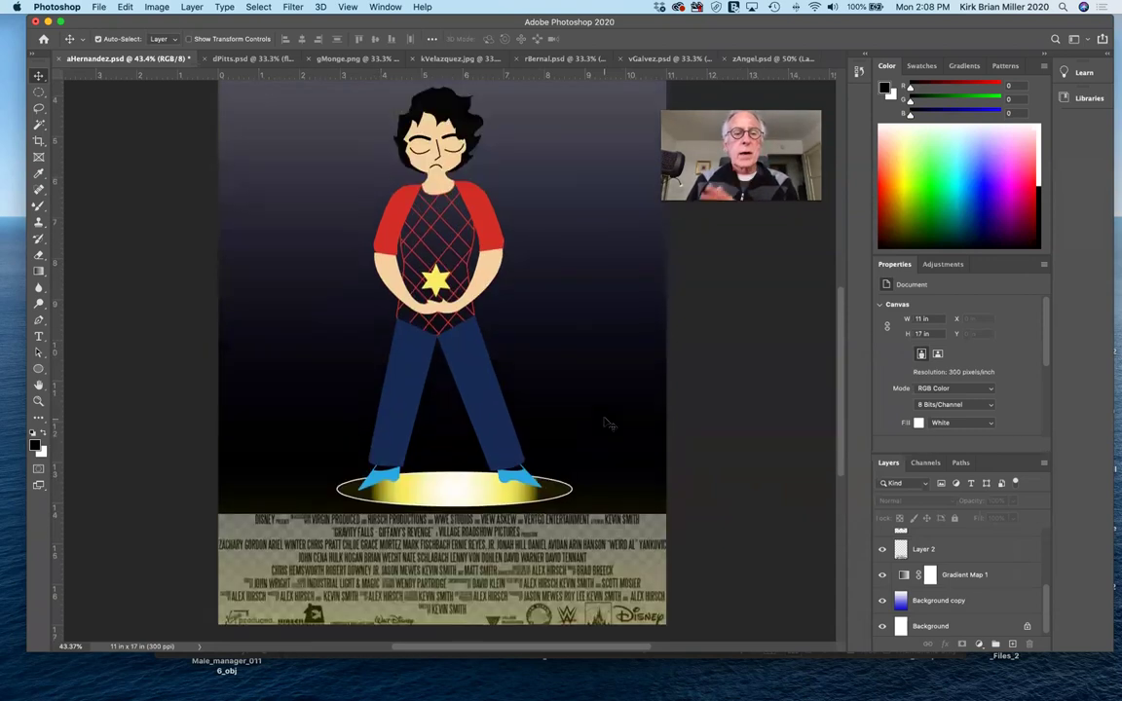
scroll(605, 422, up, 3)
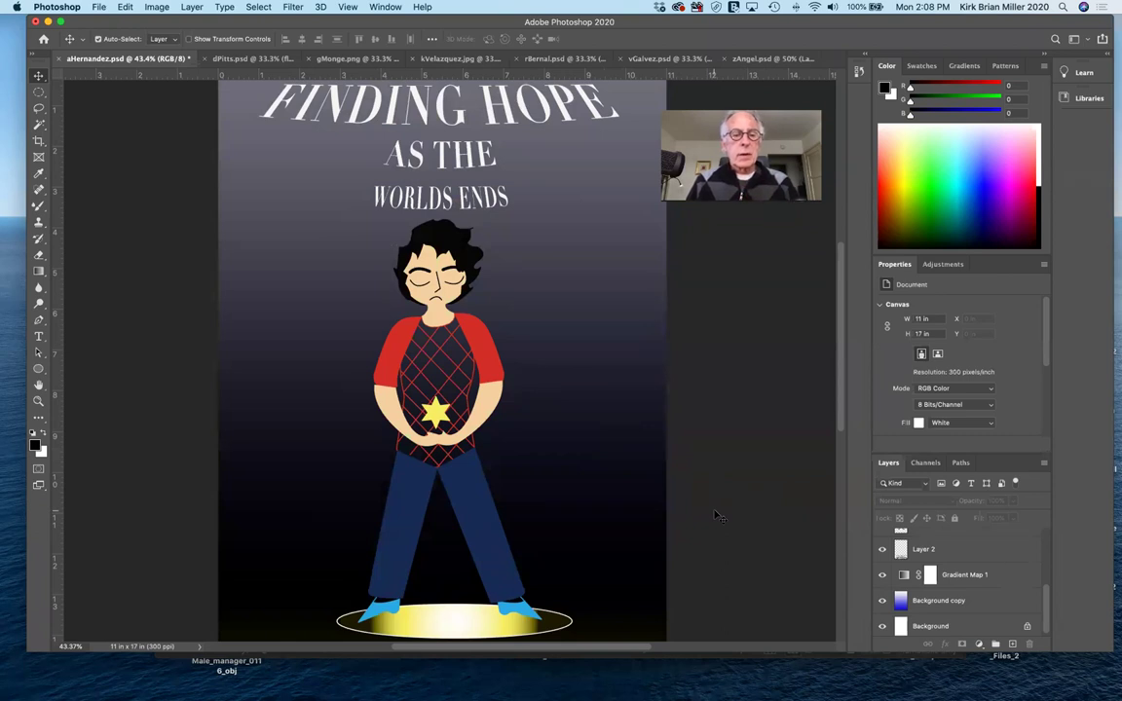
scroll(715, 516, down, 3)
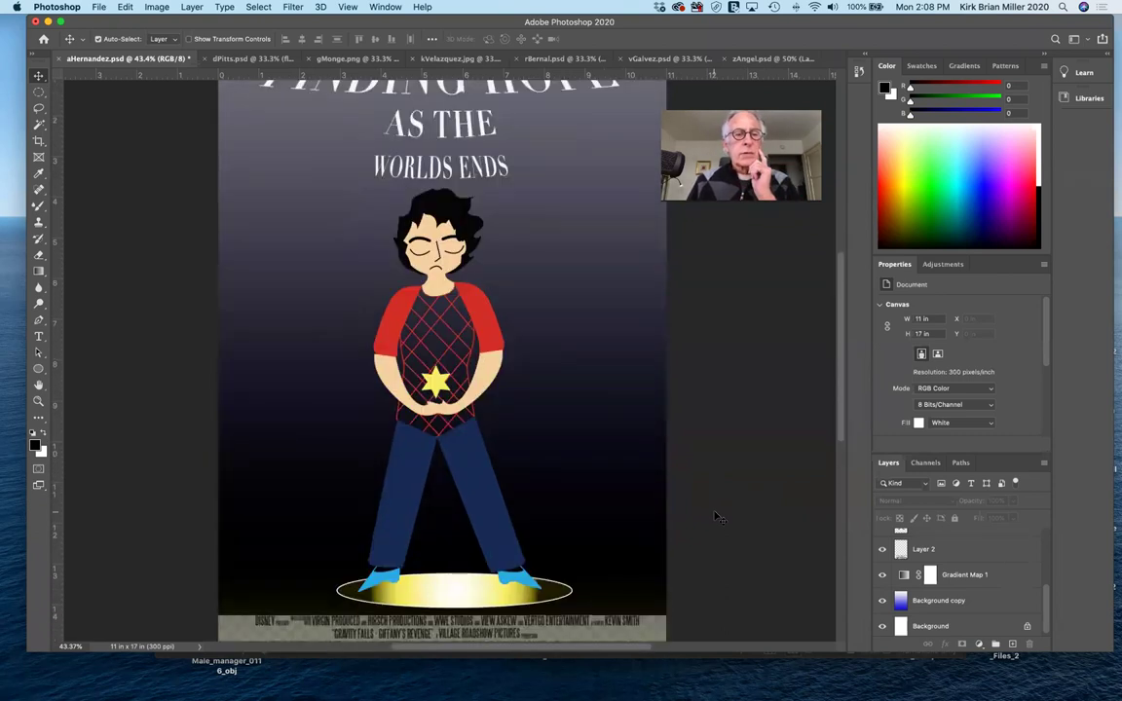
scroll(714, 516, up, 2)
scroll(715, 516, down, 6)
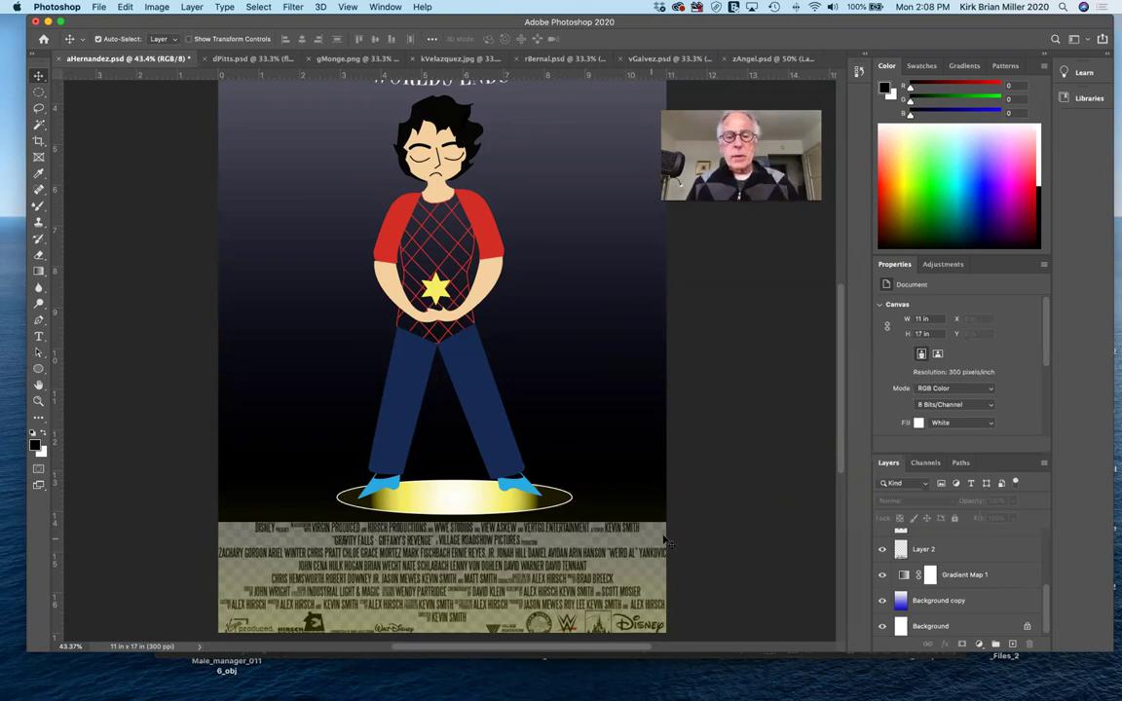
scroll(769, 591, down, 3)
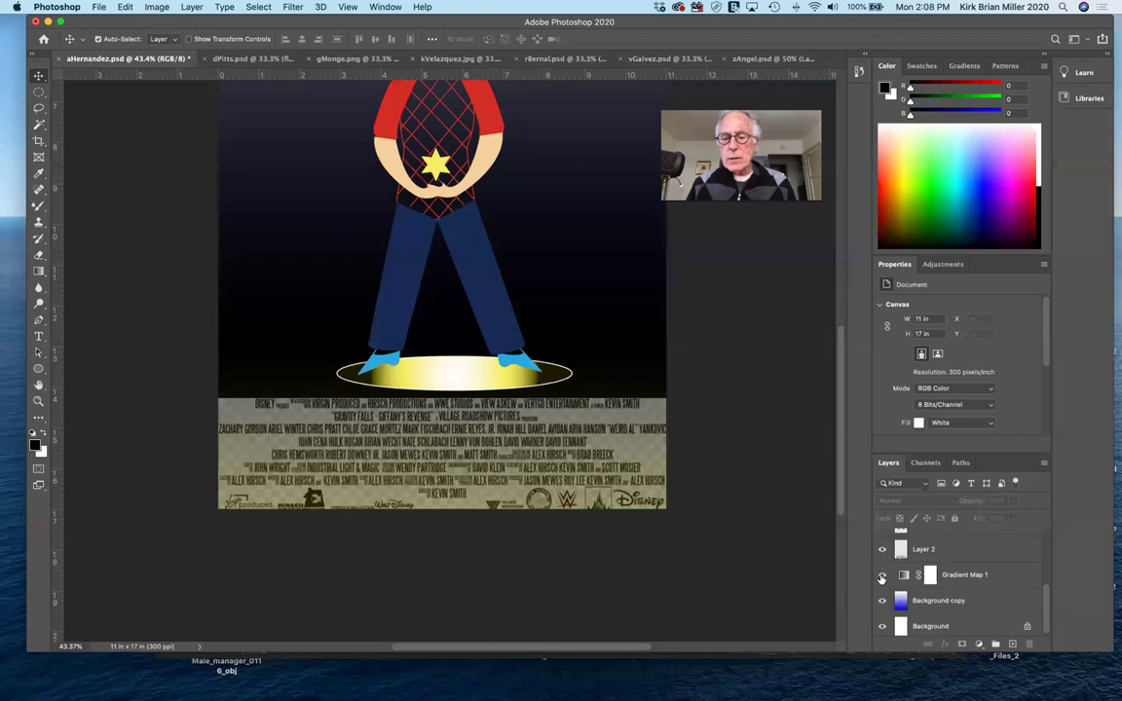
Step: Scale the credits block on Layer 2 proportionally to about 64% around its centre
click(882, 550)
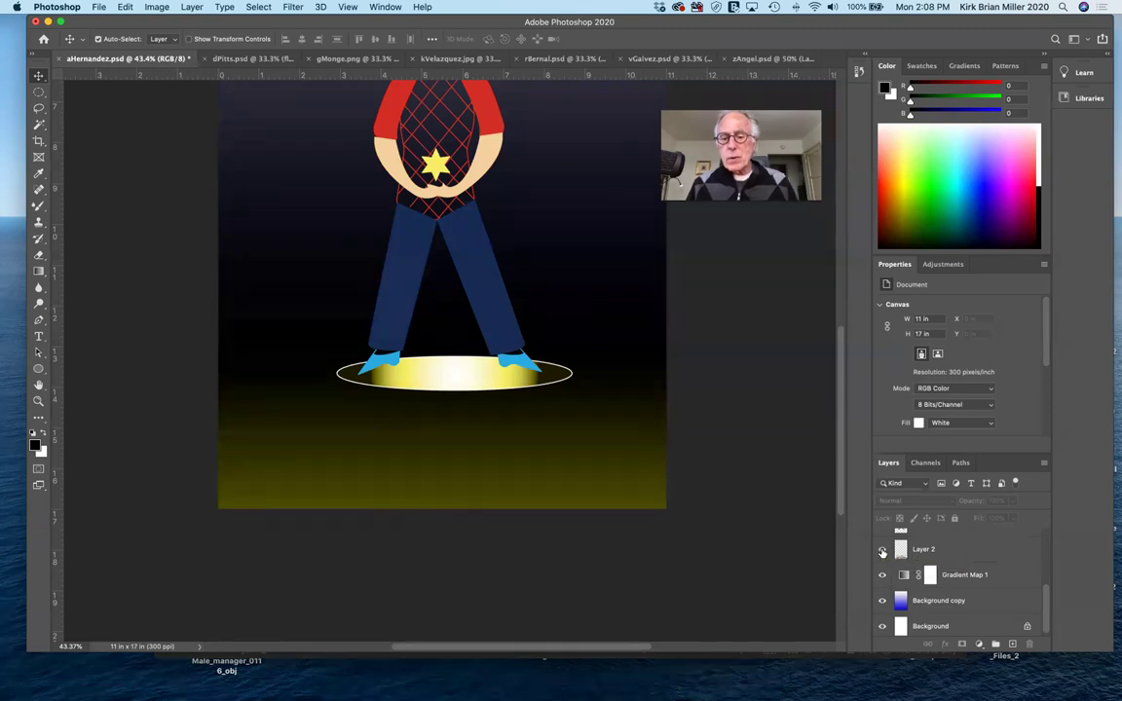
click(882, 552)
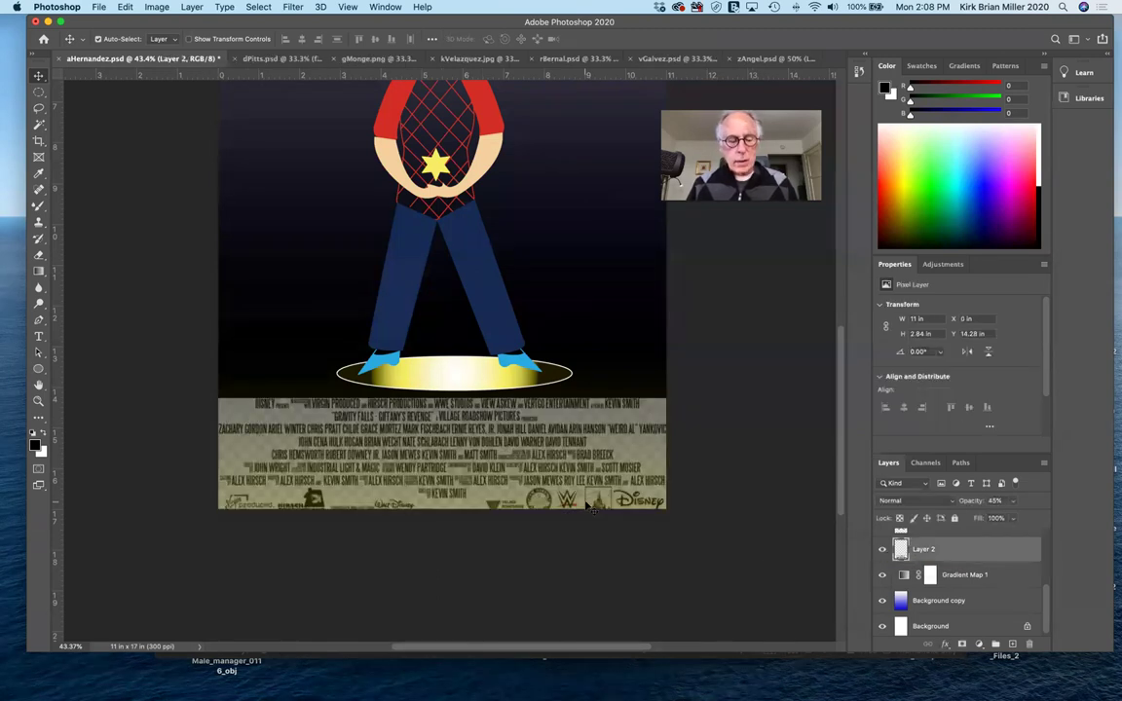
key(super+t)
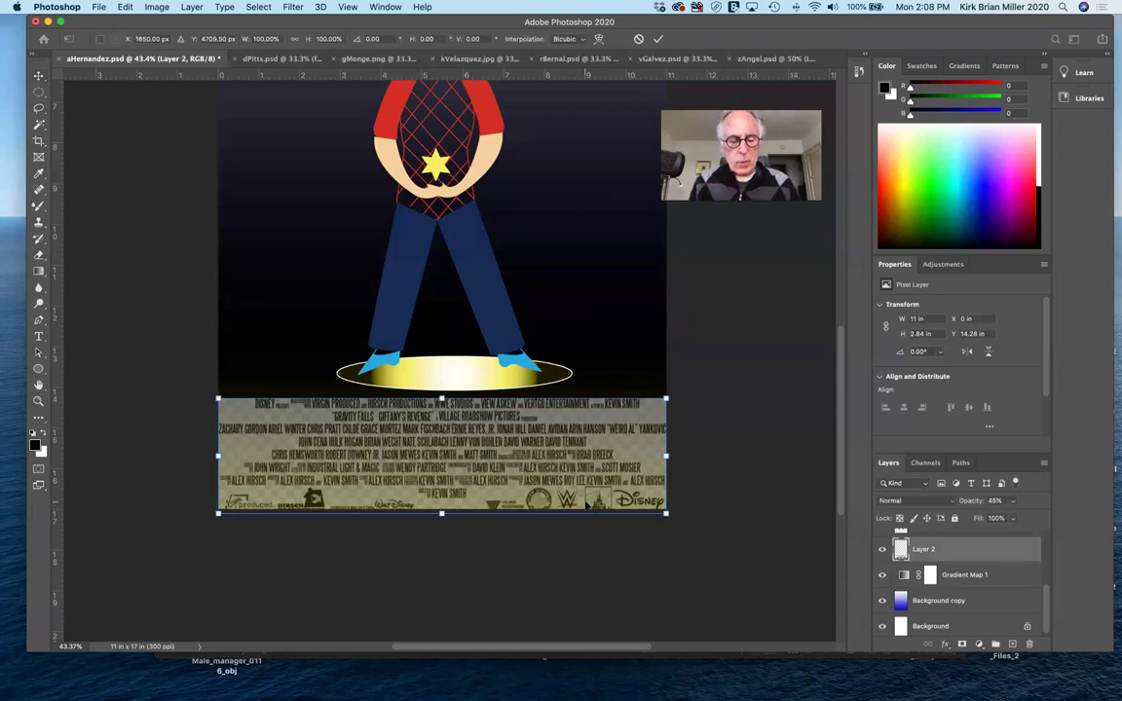
drag(667, 398, 586, 419)
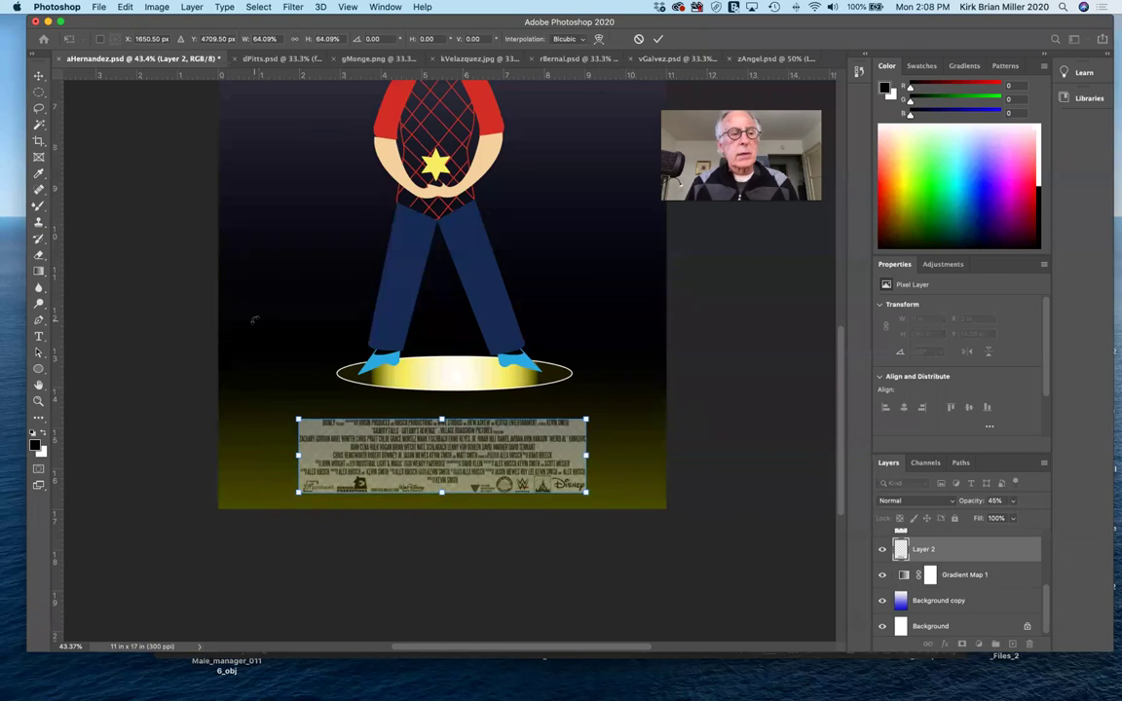
key(Return)
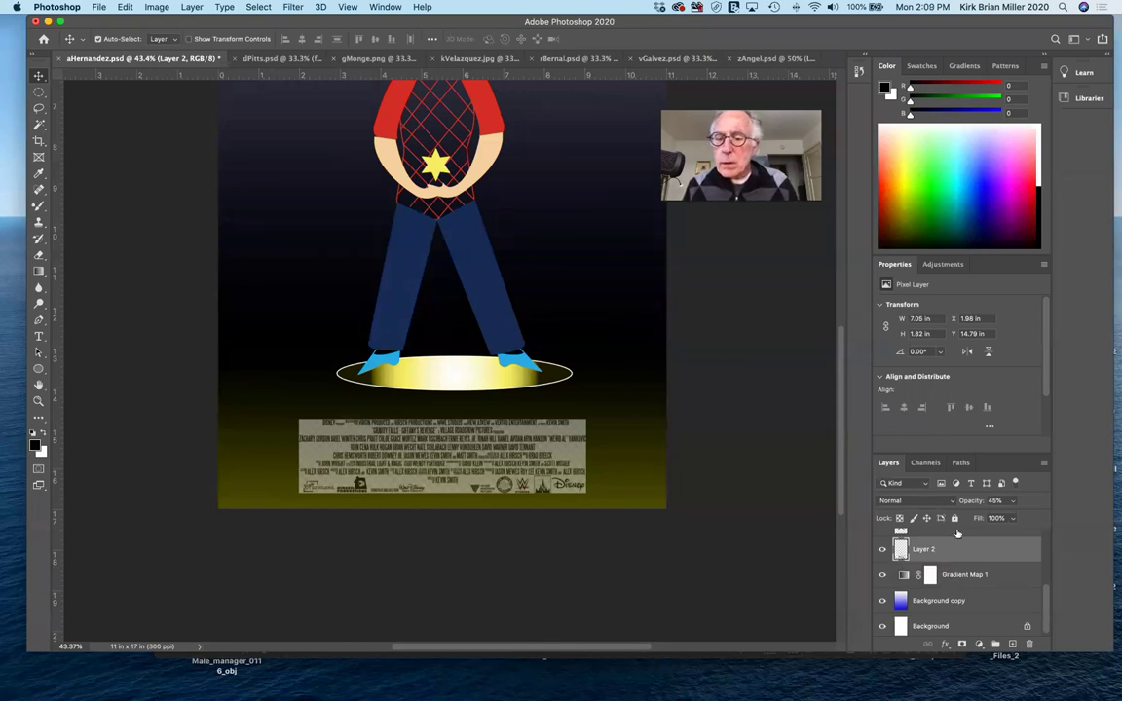
Step: Raise Layer 2's opacity to 100% and invert the colours of the credits block
click(1011, 502)
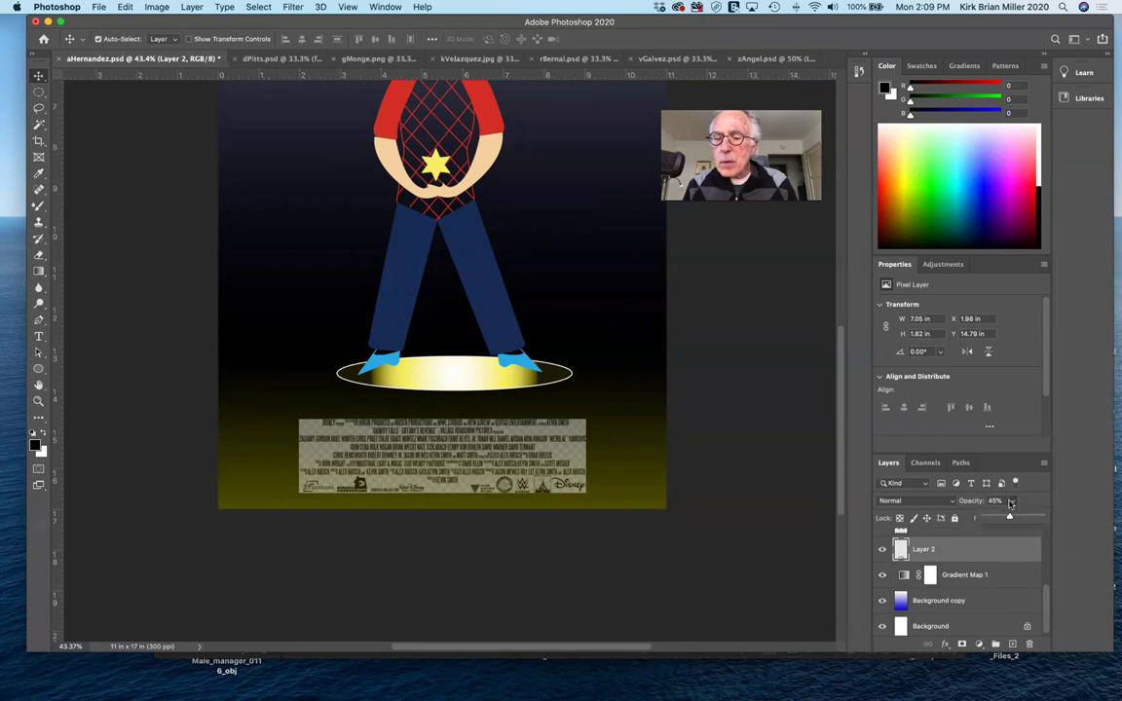
drag(1011, 504, 1048, 518)
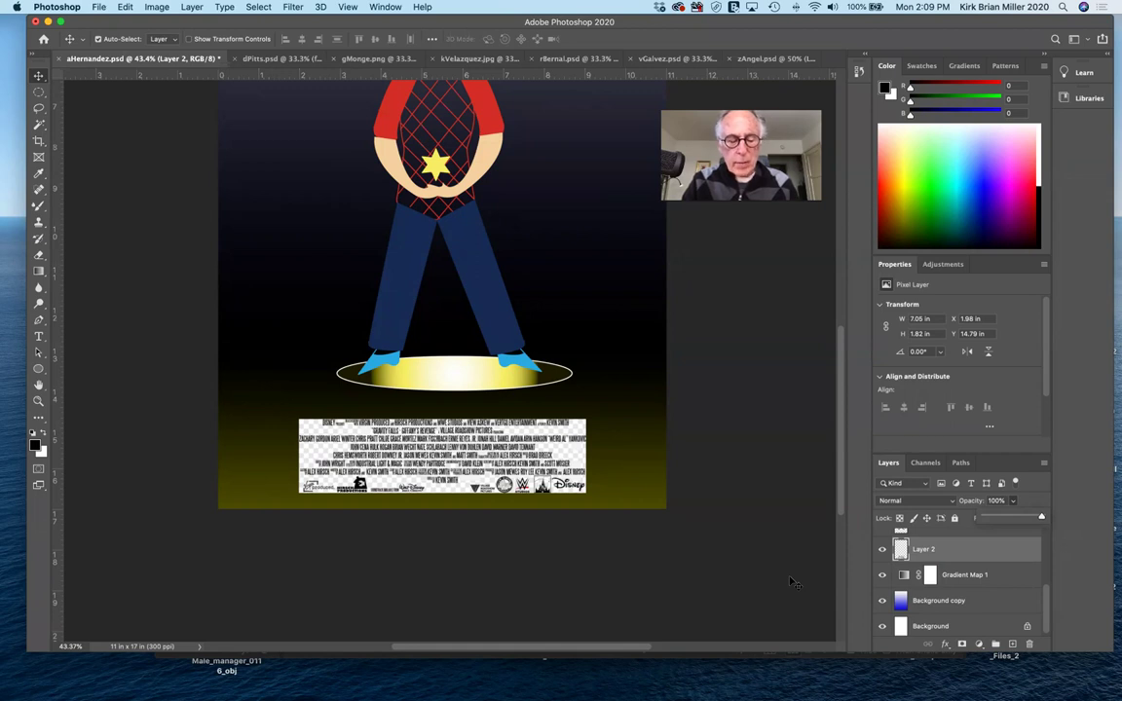
key(super+i)
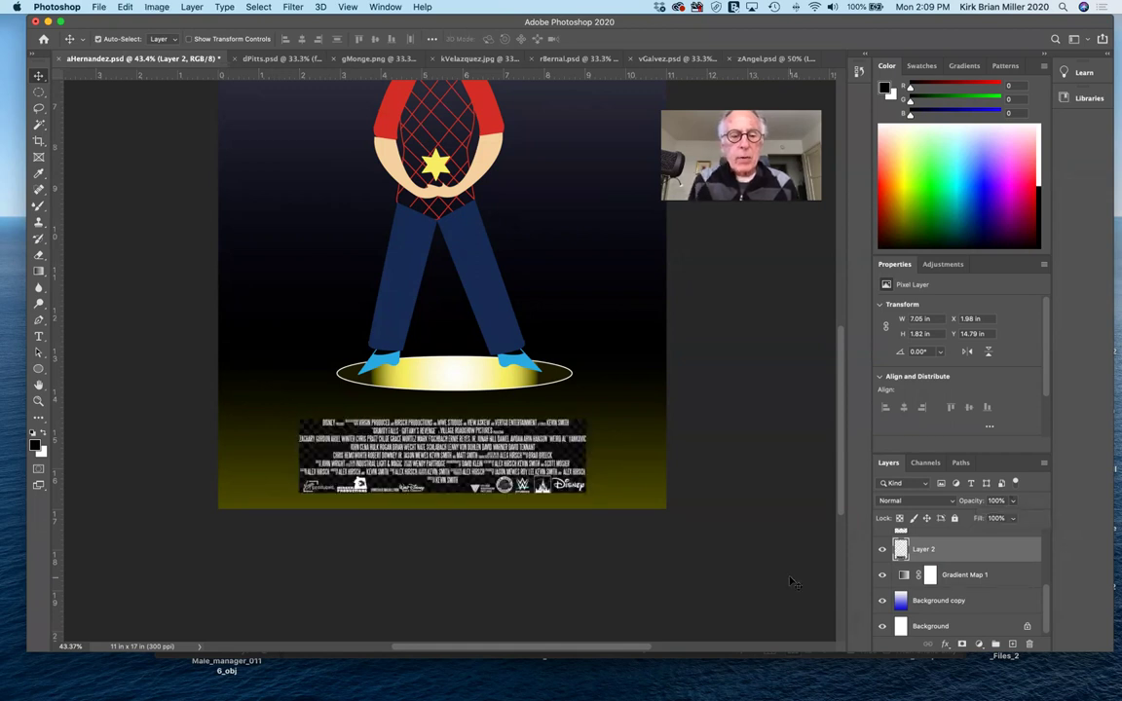
Step: Set the blend mode of the inverted credits layer to Lighten
click(911, 501)
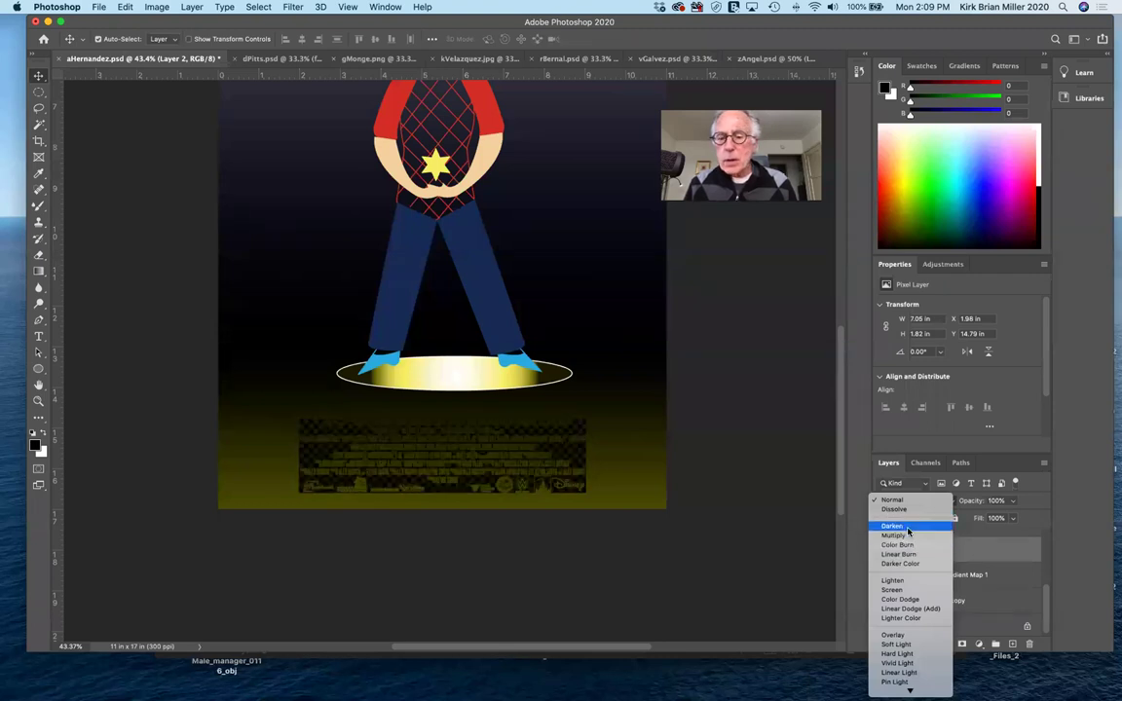
click(908, 582)
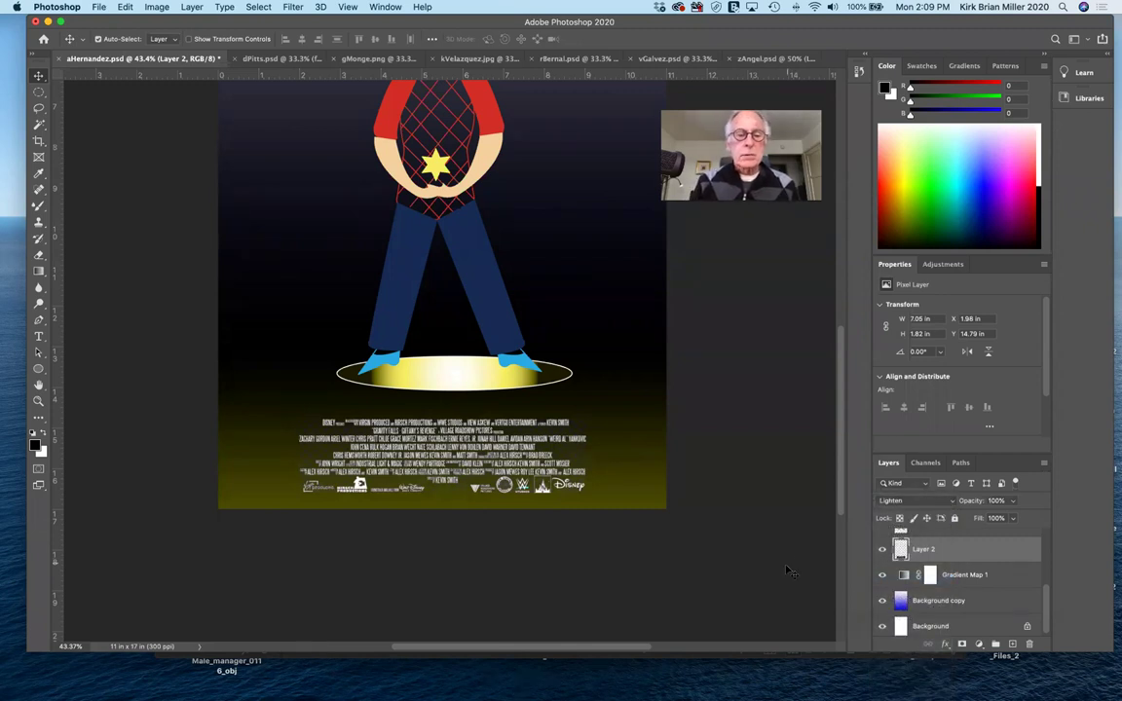
key(super+minus)
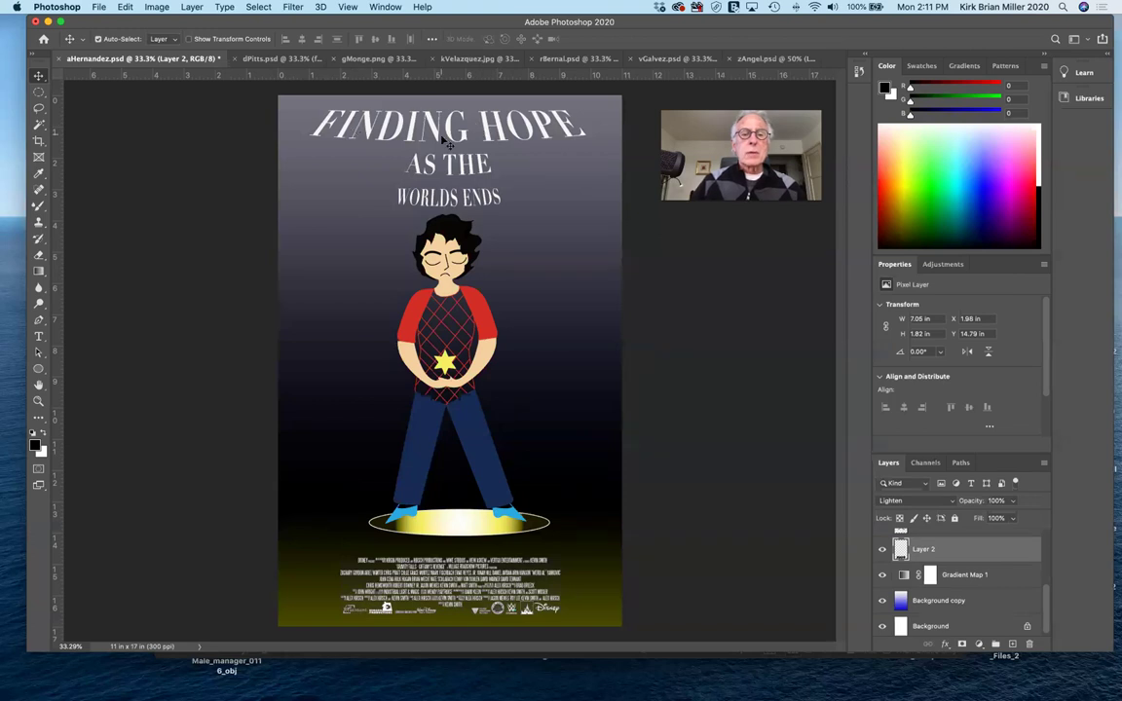
Step: Replace the missing DidotLTPro Bold font used by the FINDING HOPE title with Myriad Pro Regular throughout the document
scroll(965, 567, up, 5)
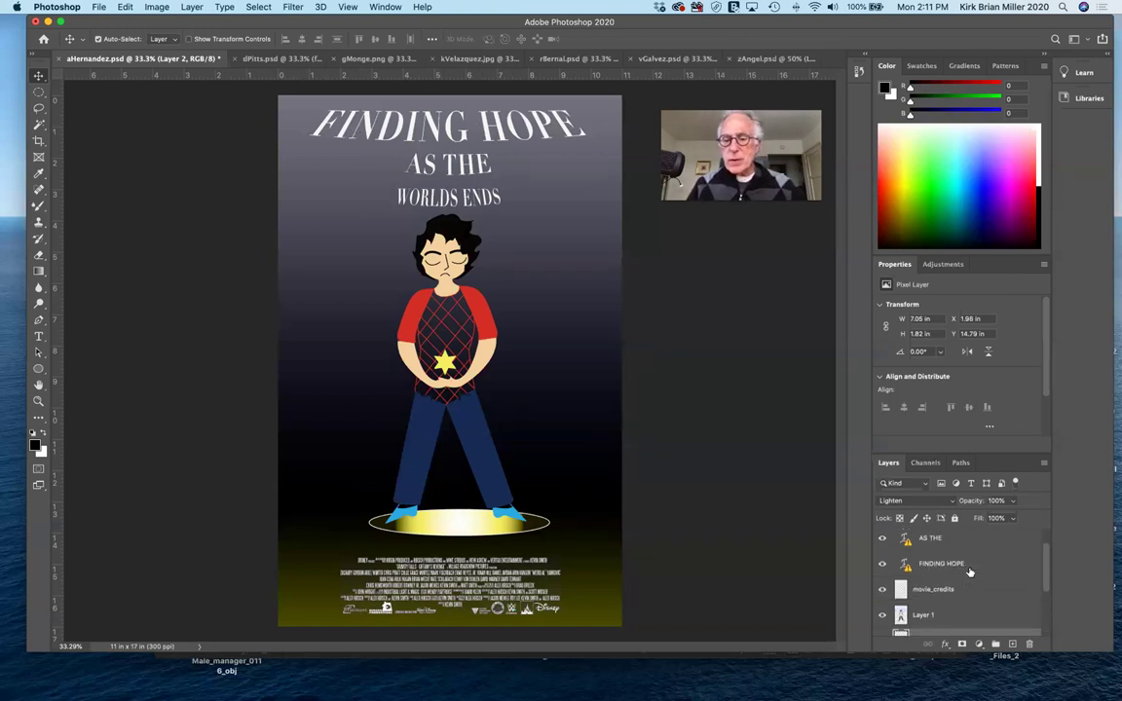
scroll(969, 572, up, 1)
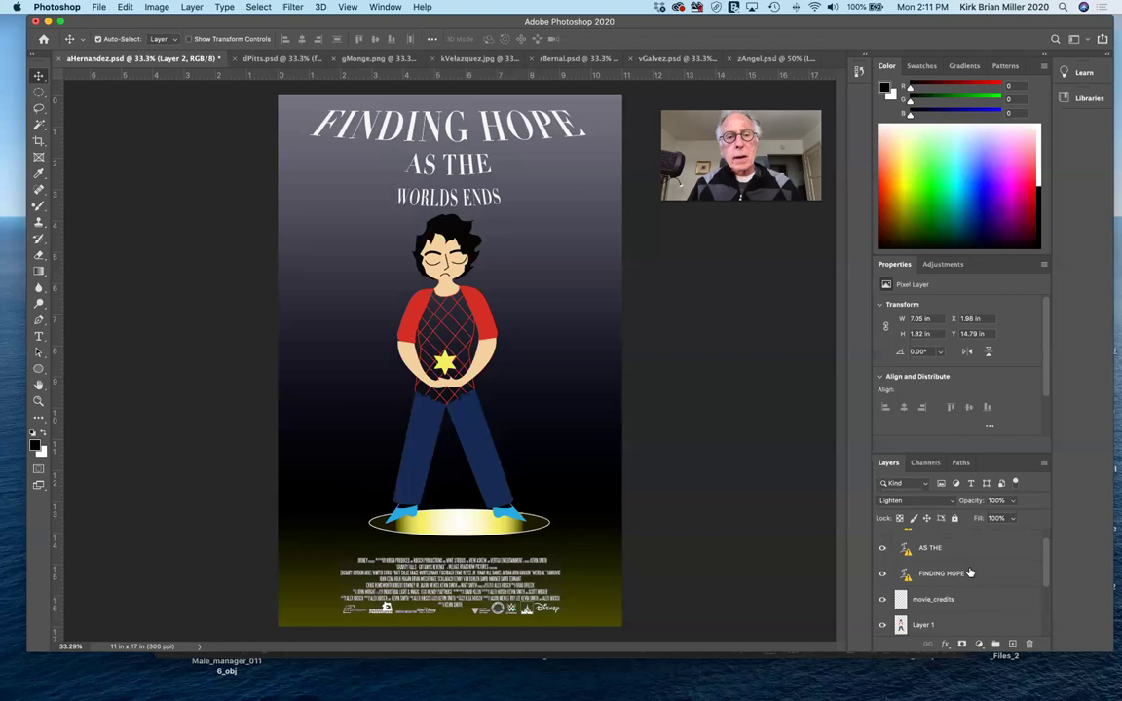
scroll(971, 574, up, 1)
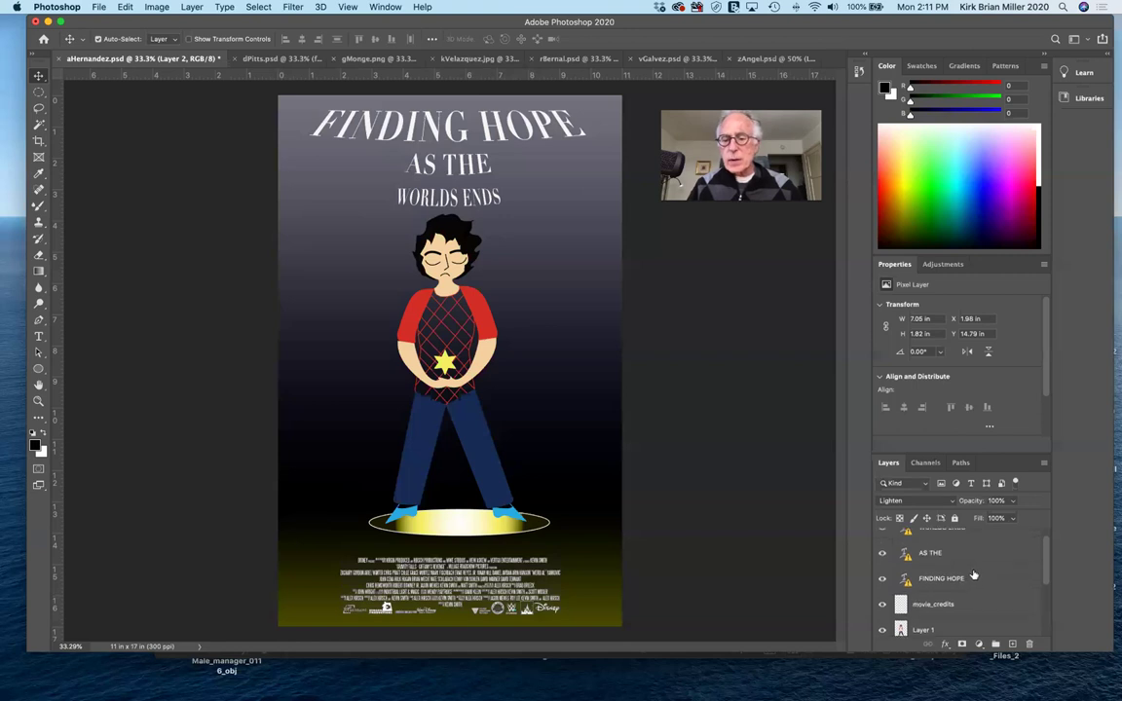
scroll(972, 577, up, 1)
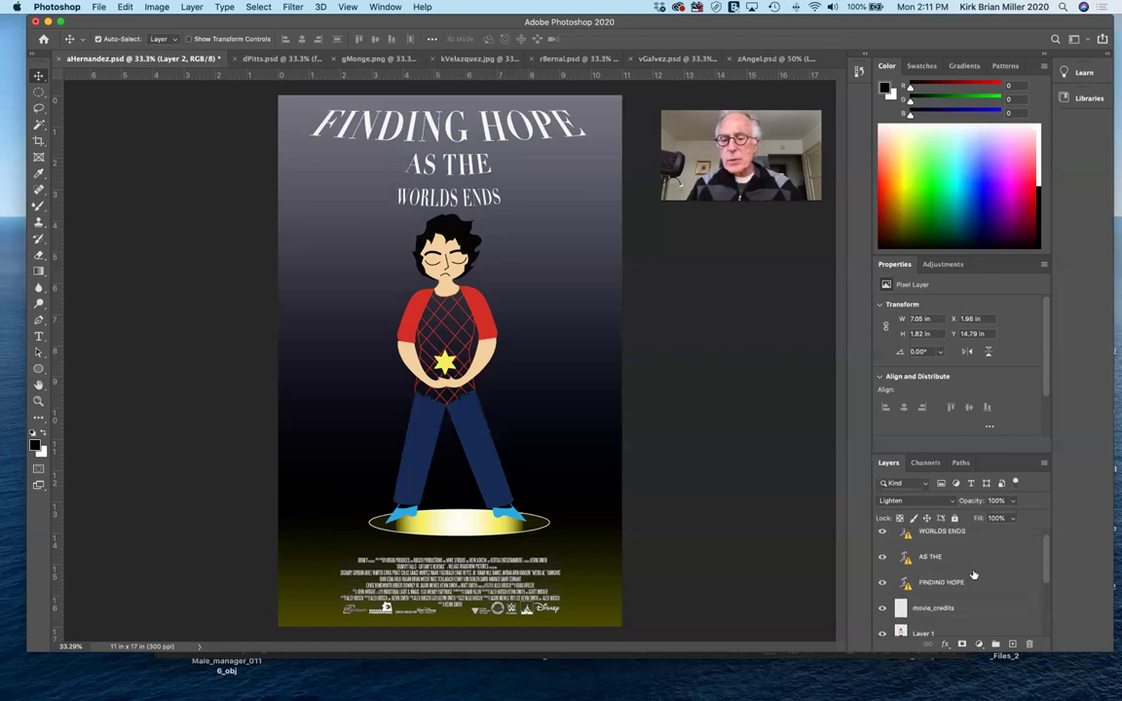
click(905, 582)
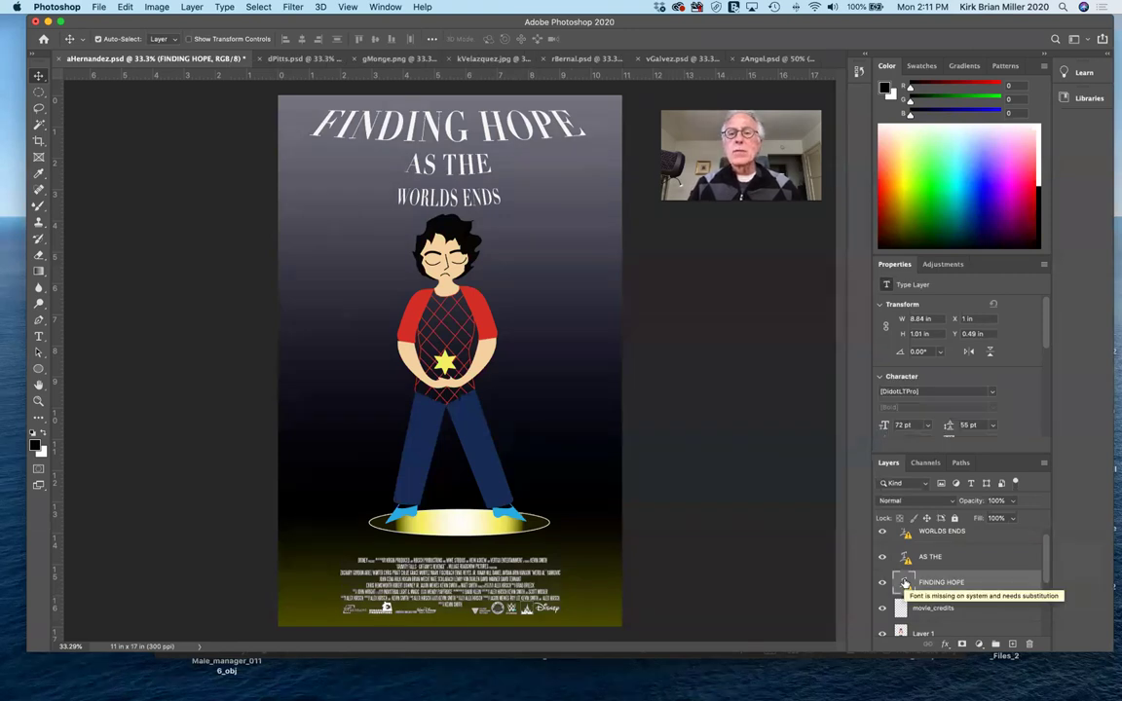
double_click(905, 583)
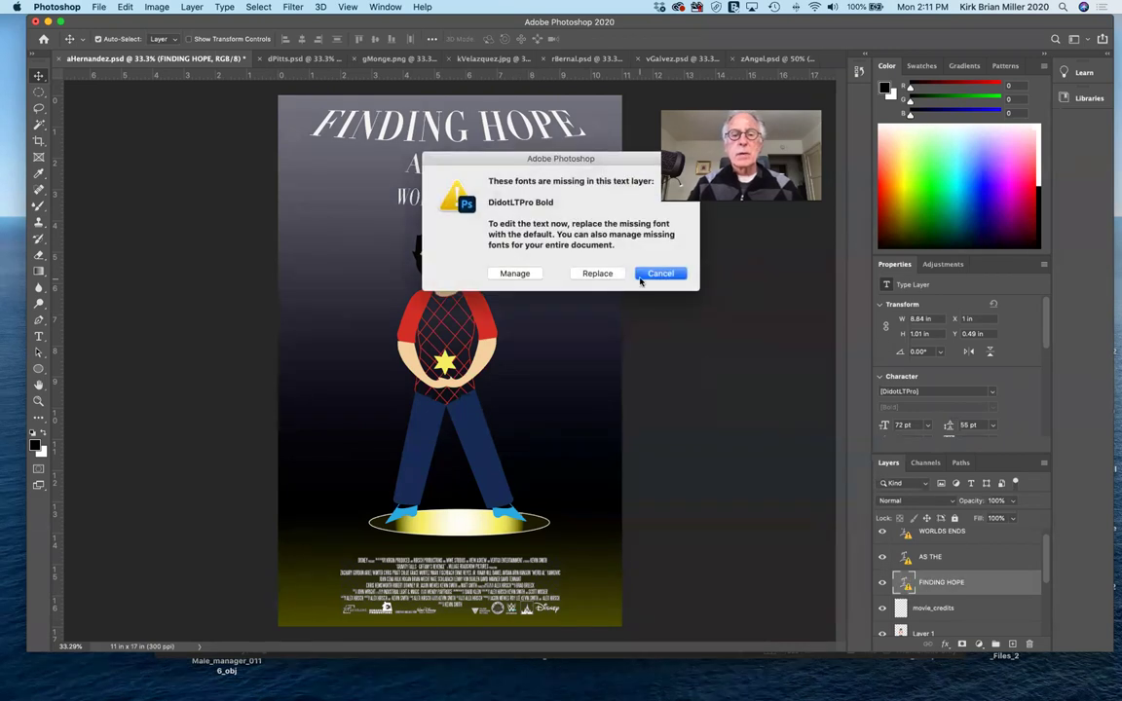
click(514, 273)
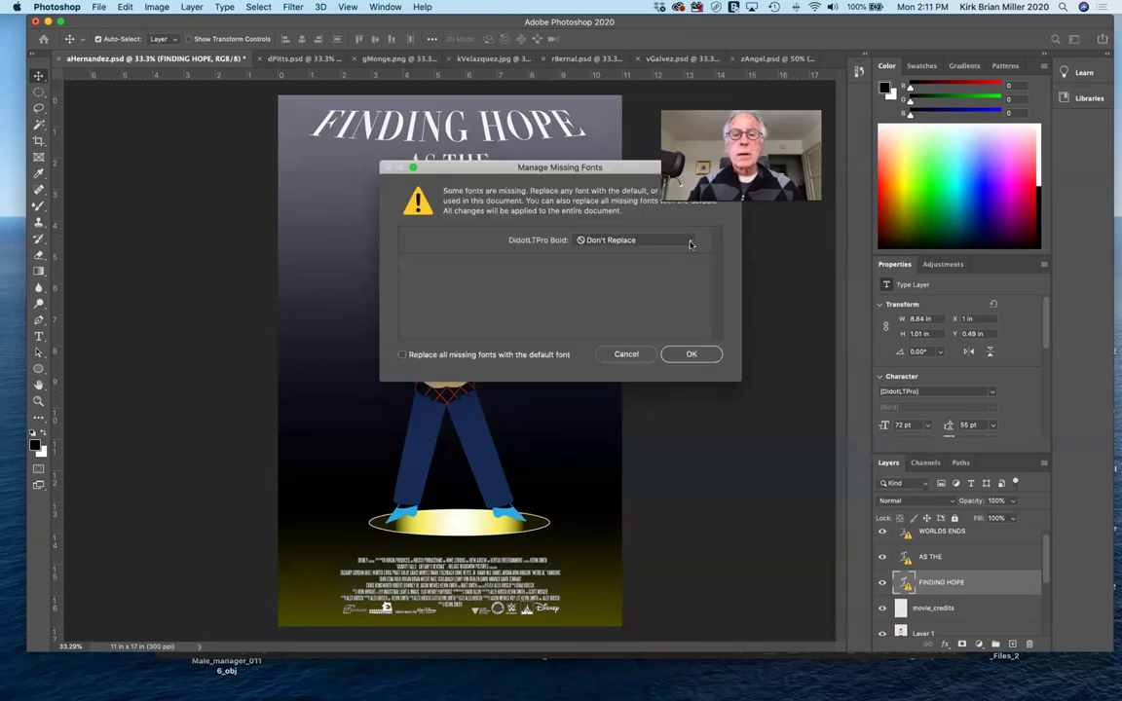
click(682, 241)
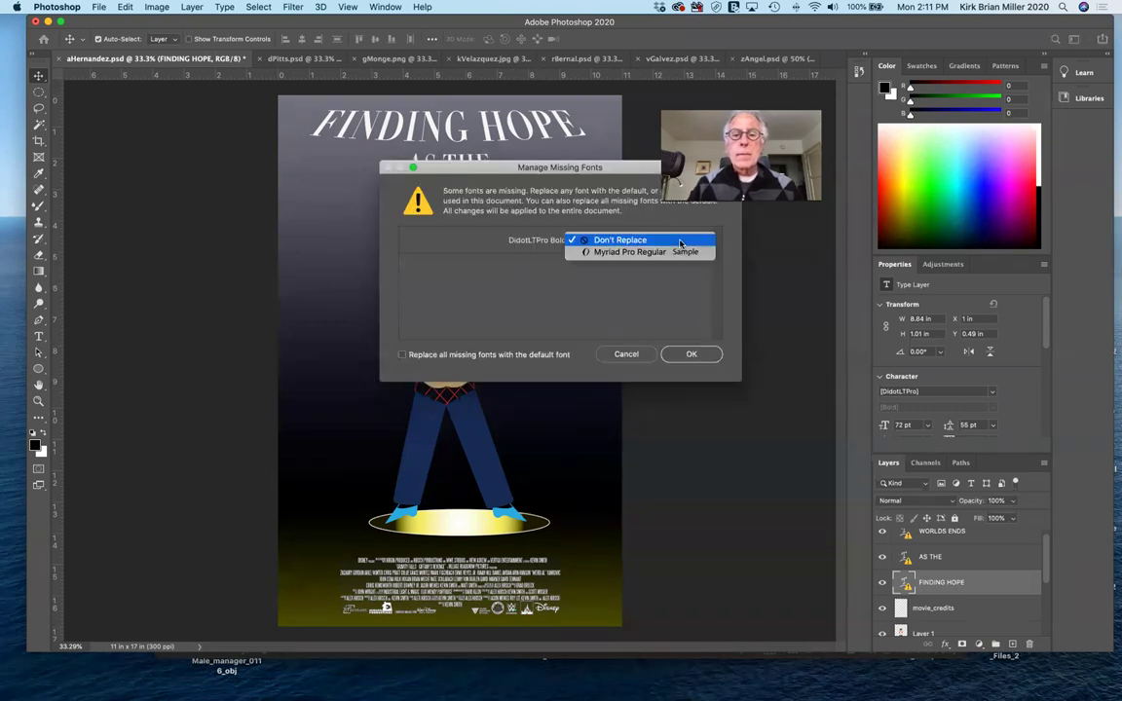
click(680, 241)
click(668, 240)
click(599, 255)
click(689, 356)
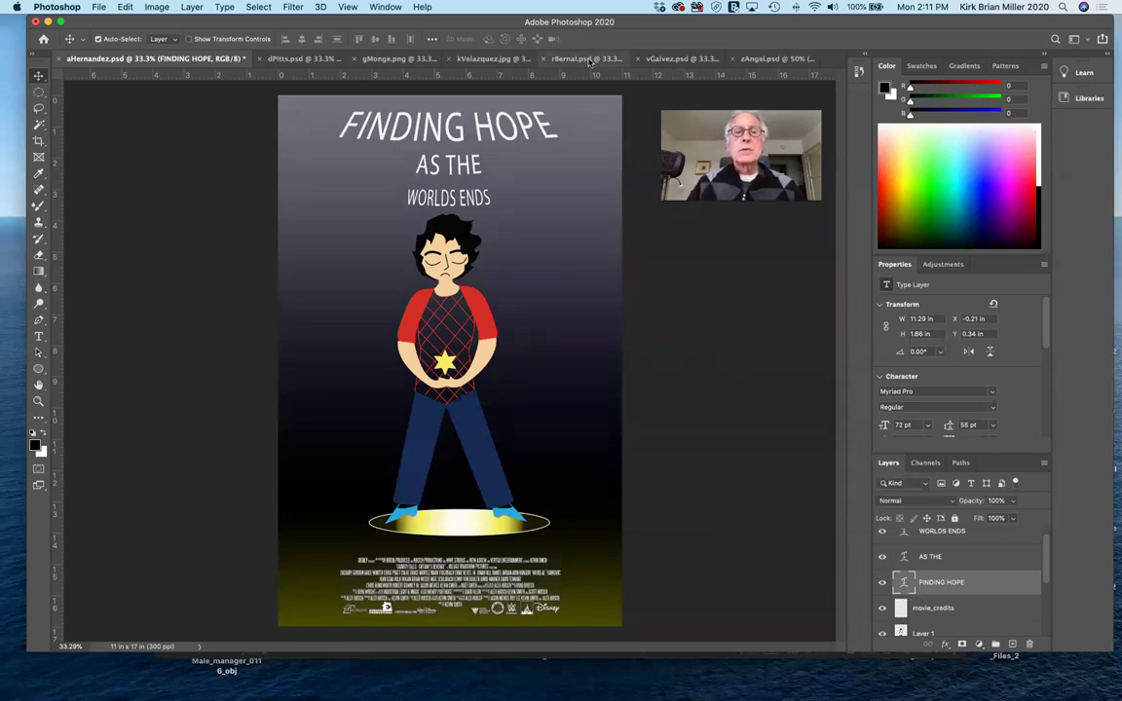
Step: Set the FINDING HOPE text warp to 0% vertical distortion and a bend of -9%
double_click(903, 584)
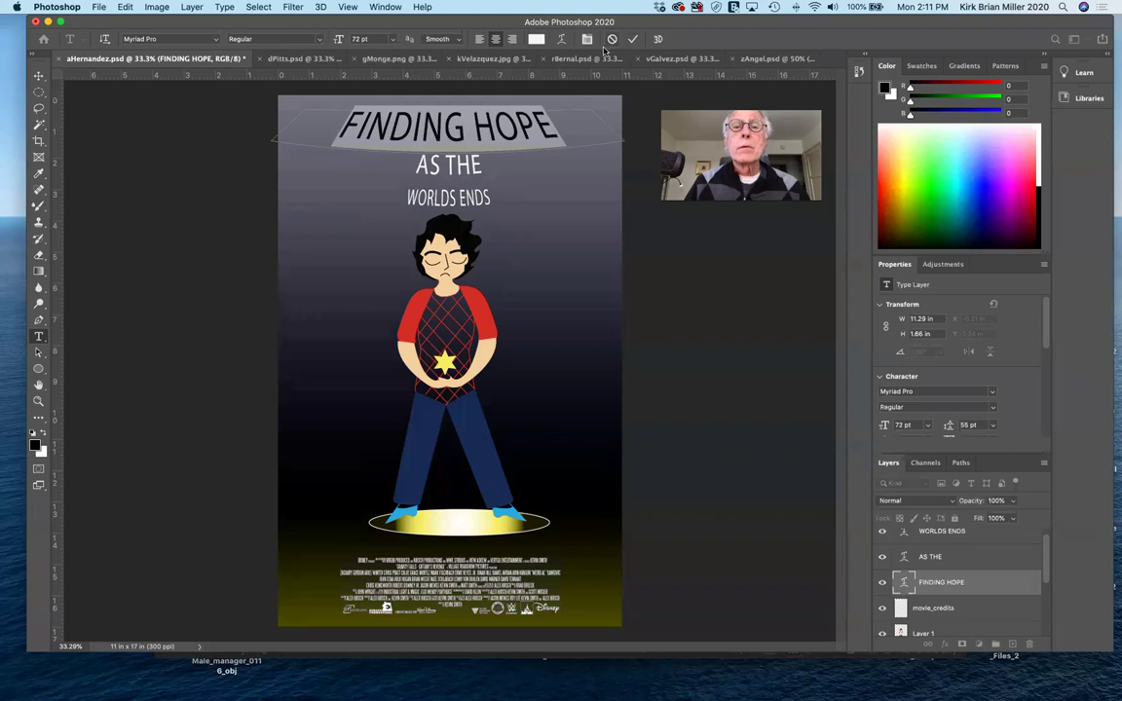
click(561, 40)
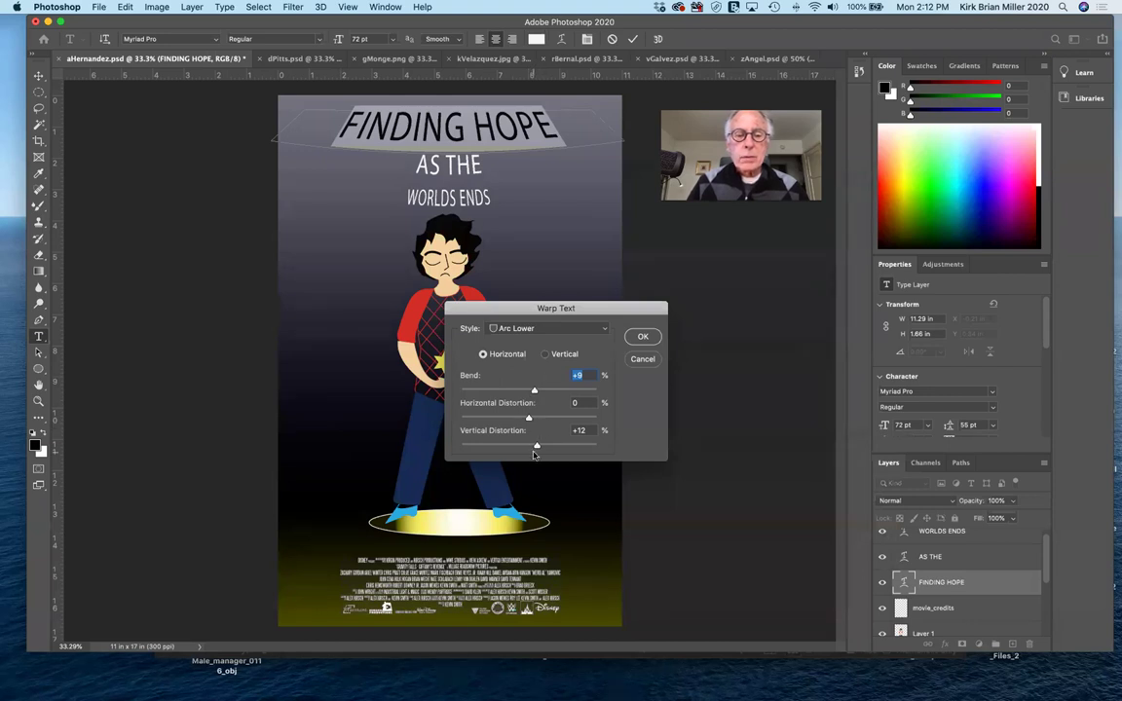
mouse_move(536, 448)
mouse_down()
mouse_move(554, 448)
mouse_move(518, 445)
mouse_move(529, 446)
mouse_up()
mouse_move(534, 391)
mouse_down()
mouse_move(523, 390)
mouse_move(533, 389)
mouse_up()
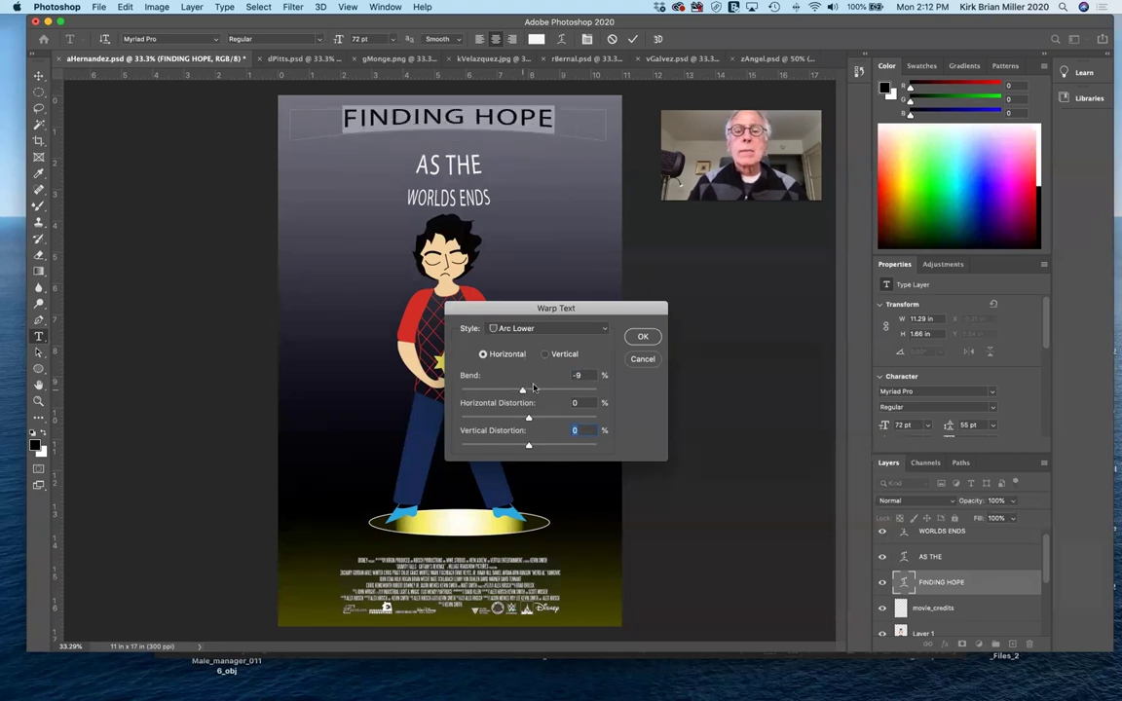
Step: Change the FINDING HOPE warp style to Arc with a +12% bend, and move the title down closer to AS THE
click(588, 329)
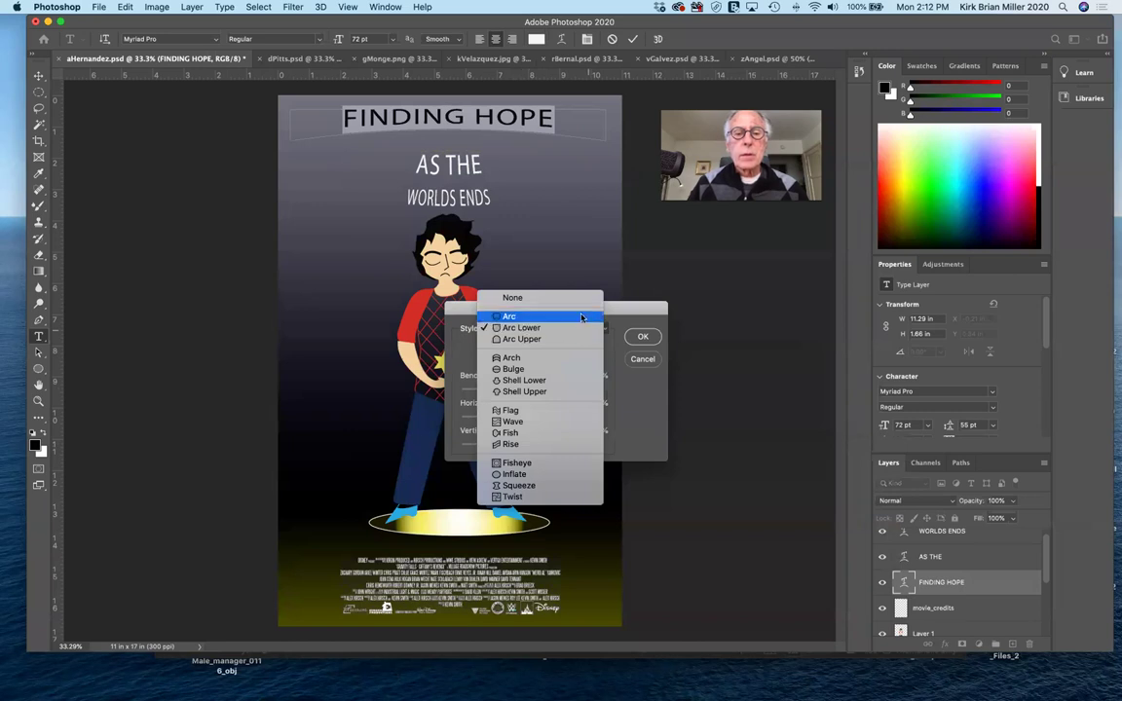
click(581, 317)
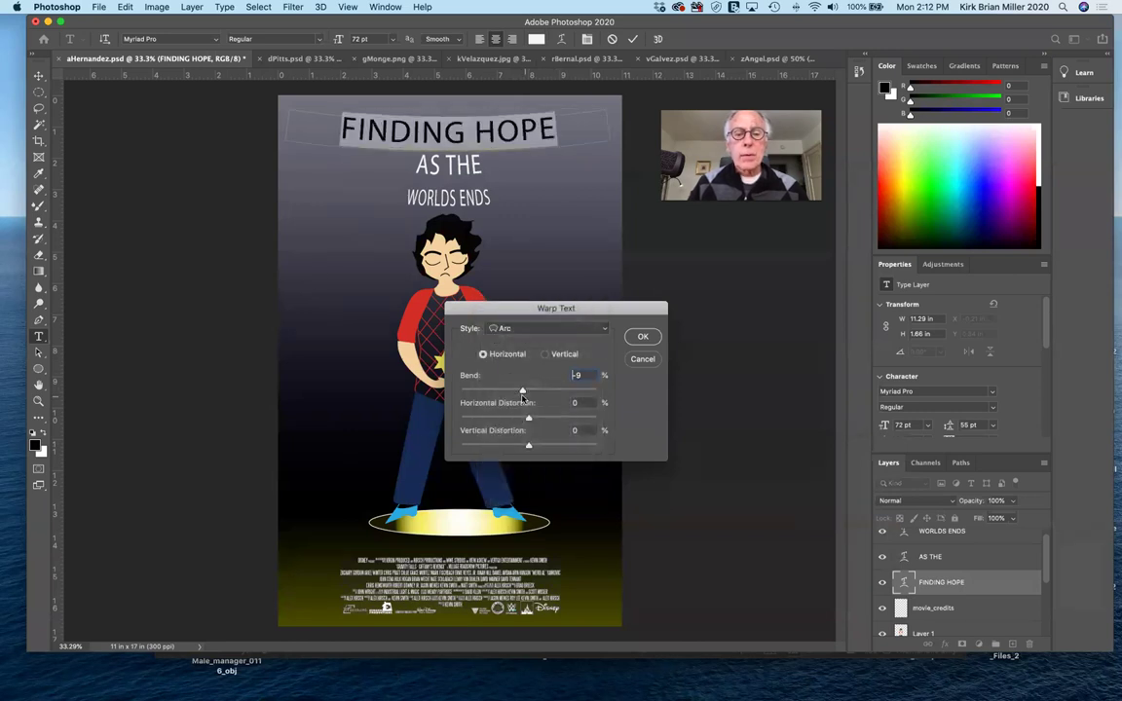
drag(522, 391, 534, 390)
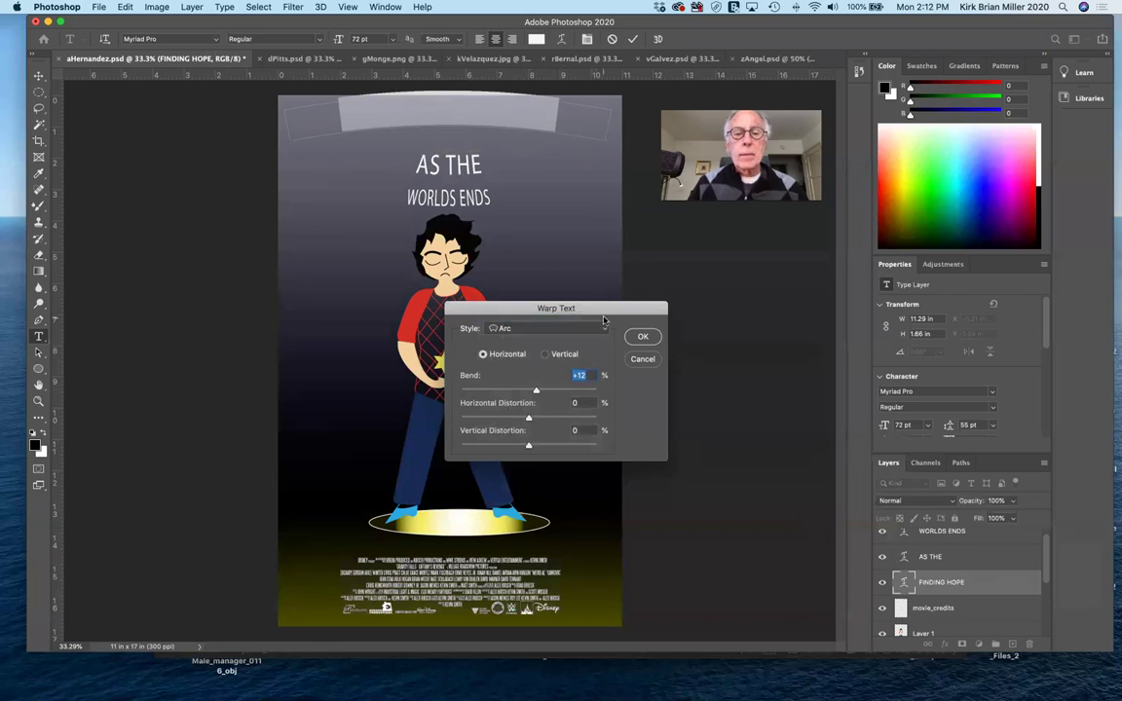
drag(604, 310, 616, 398)
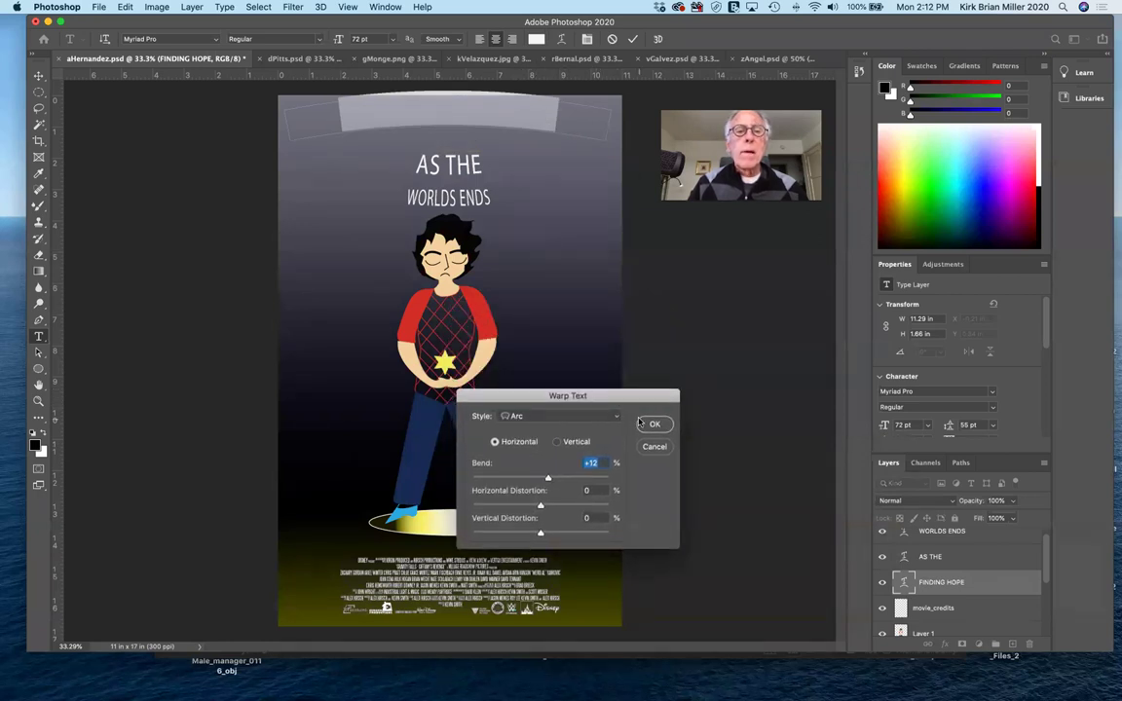
click(651, 424)
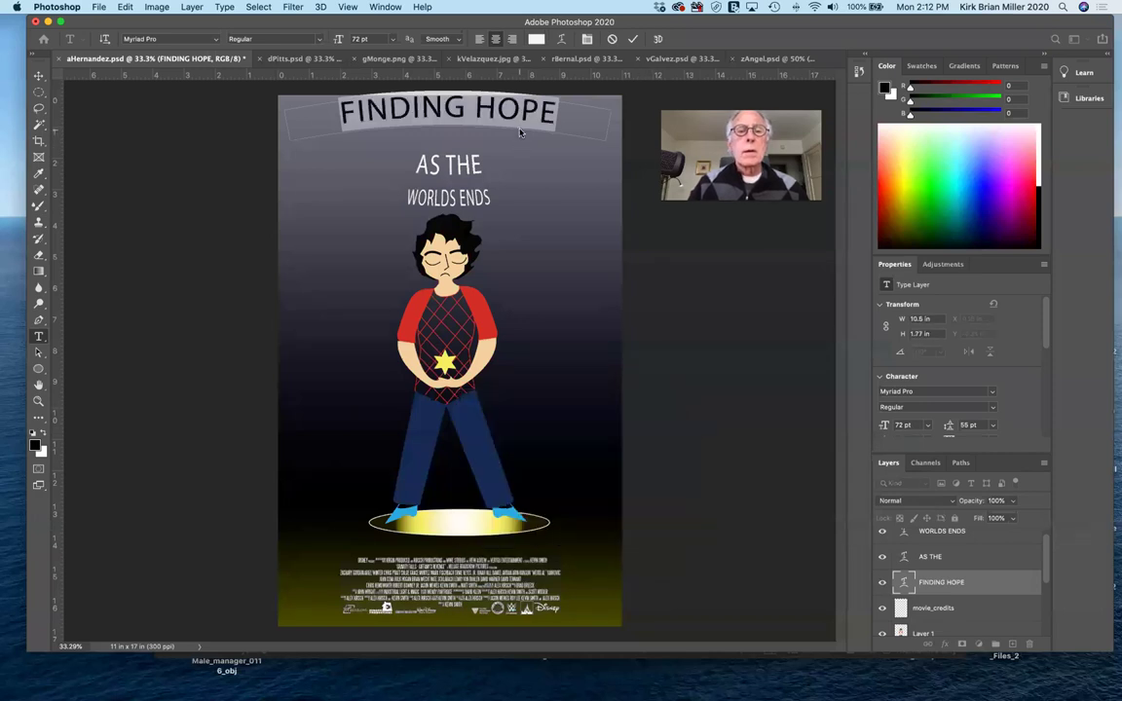
key(super+Return)
key(v)
drag(516, 119, 524, 143)
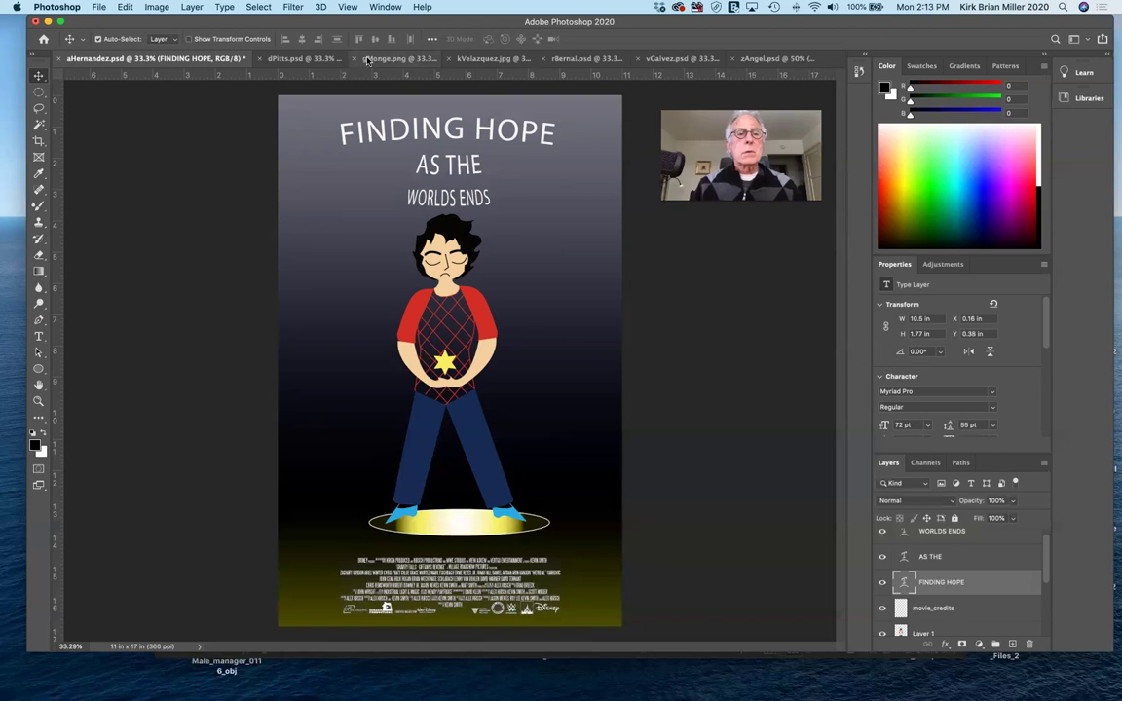
Step: Convert the FINDING HOPE layer to a smart object and apply a Movie Prime Lens Flare at 100% brightness
click(295, 7)
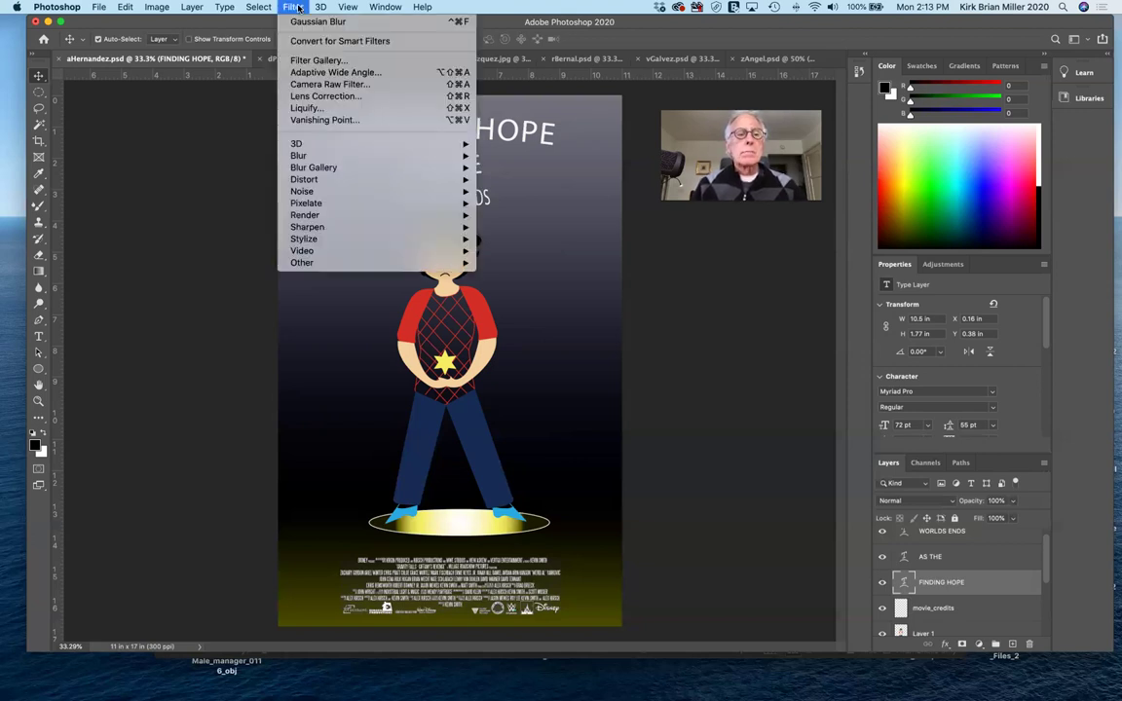
mouse_move(334, 218)
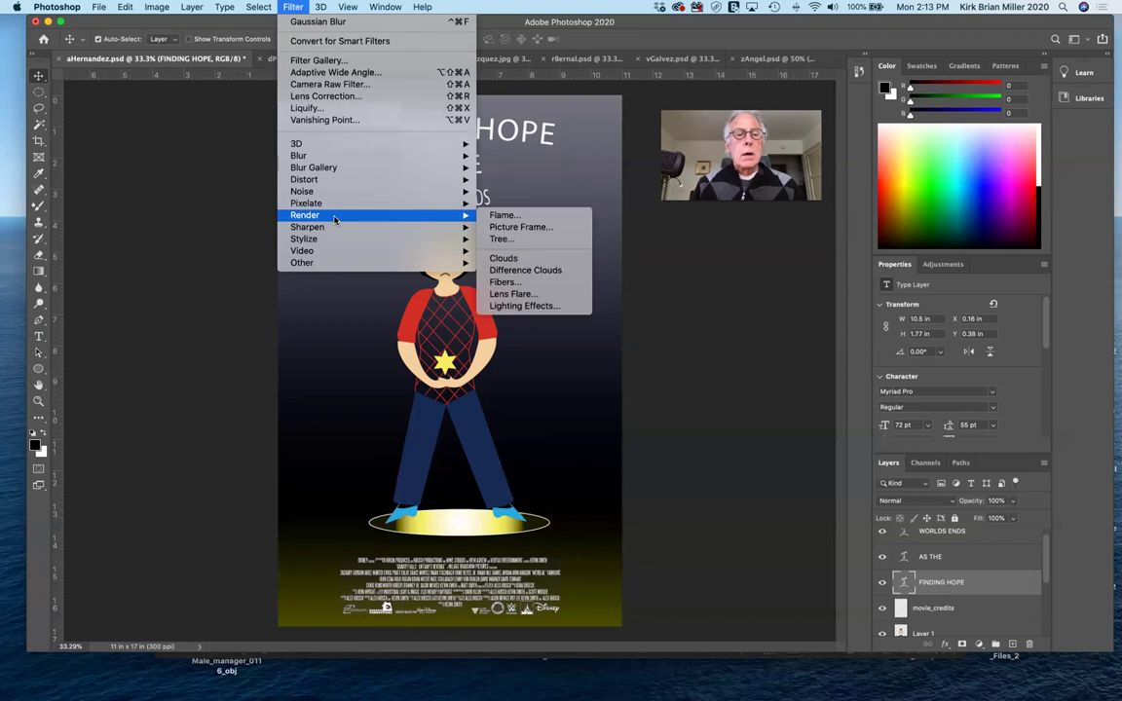
click(523, 296)
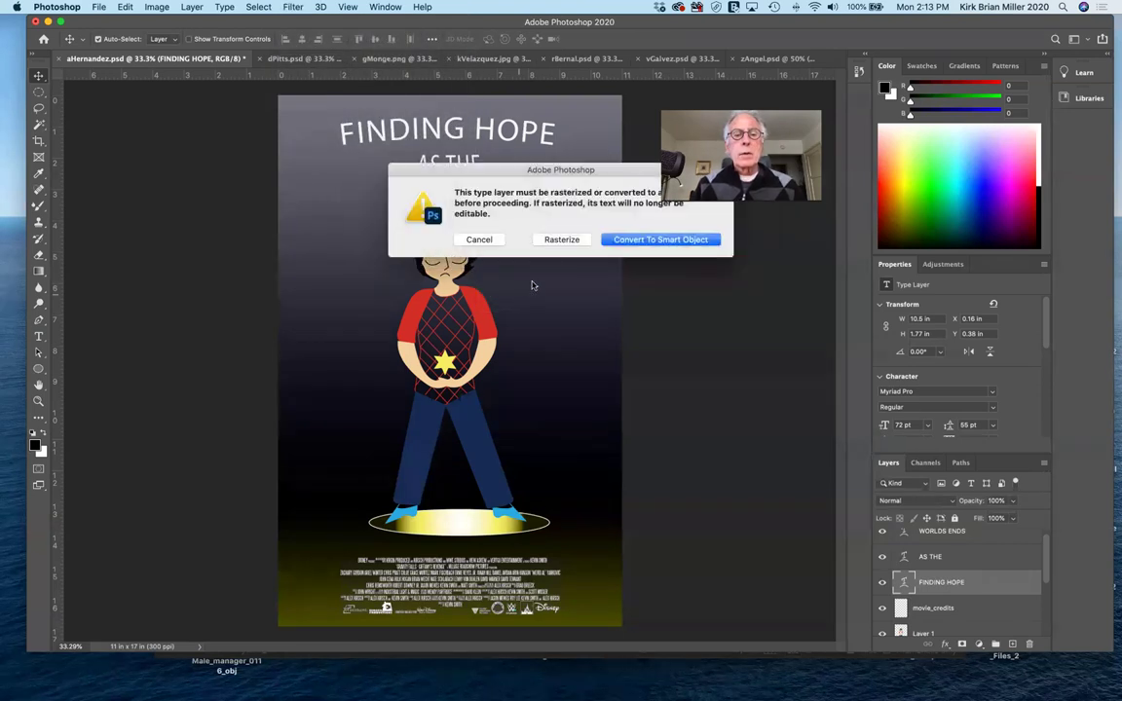
drag(592, 198, 634, 313)
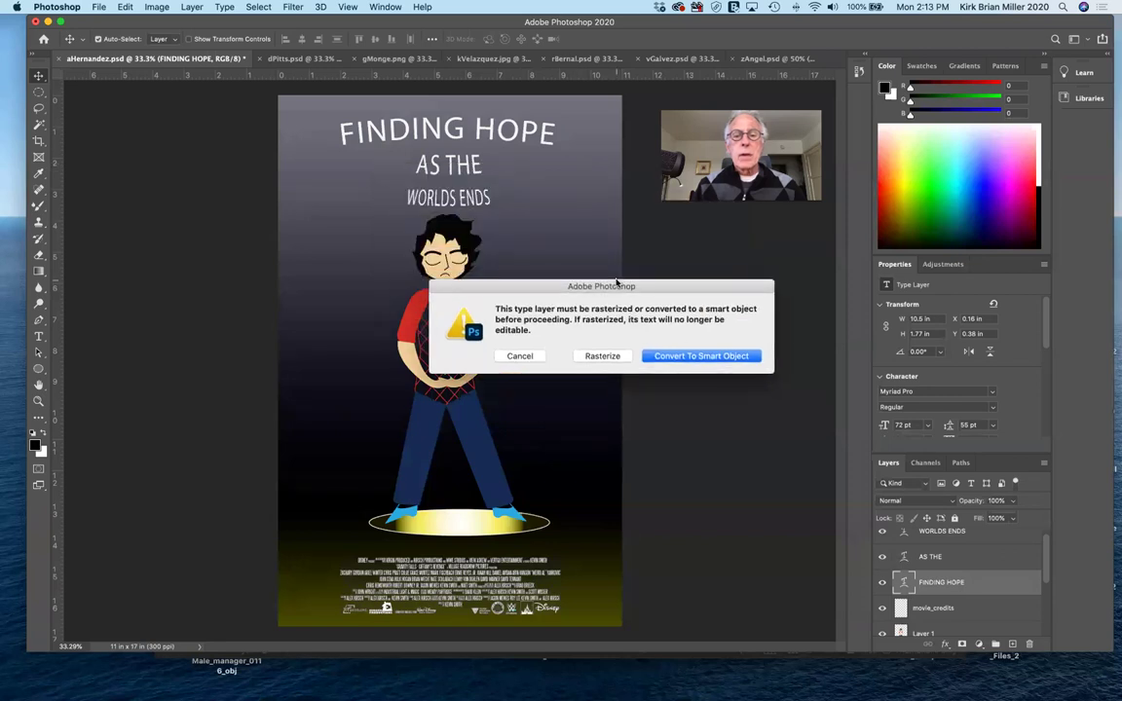
click(714, 356)
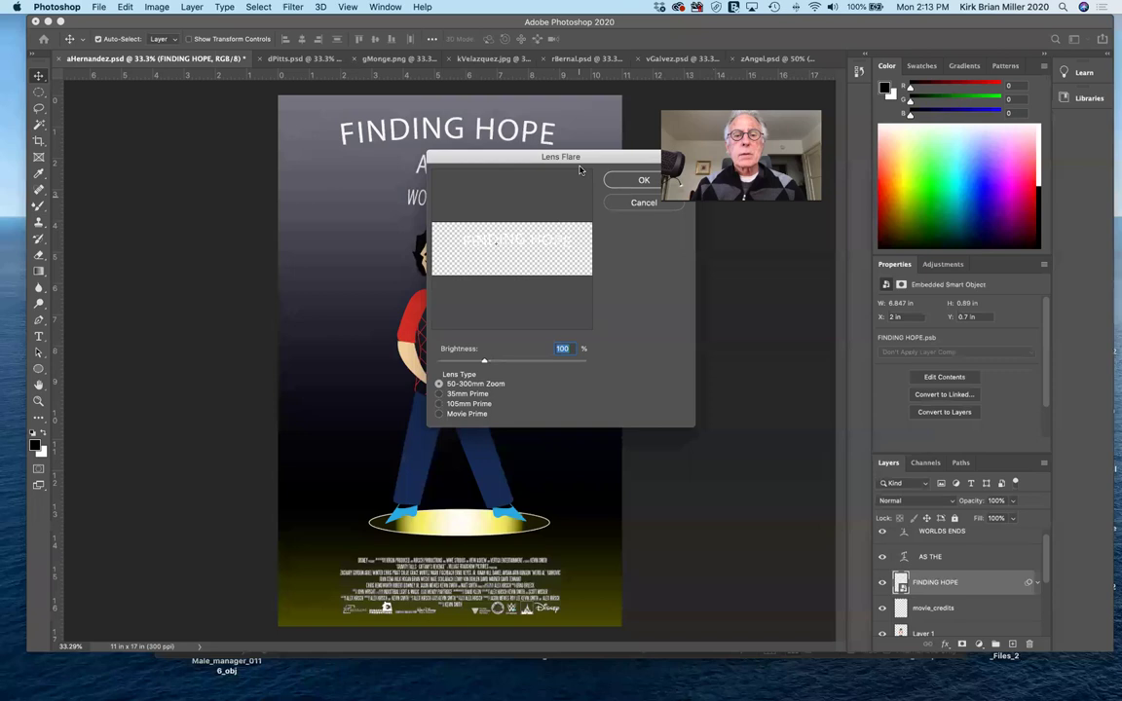
drag(580, 158, 436, 203)
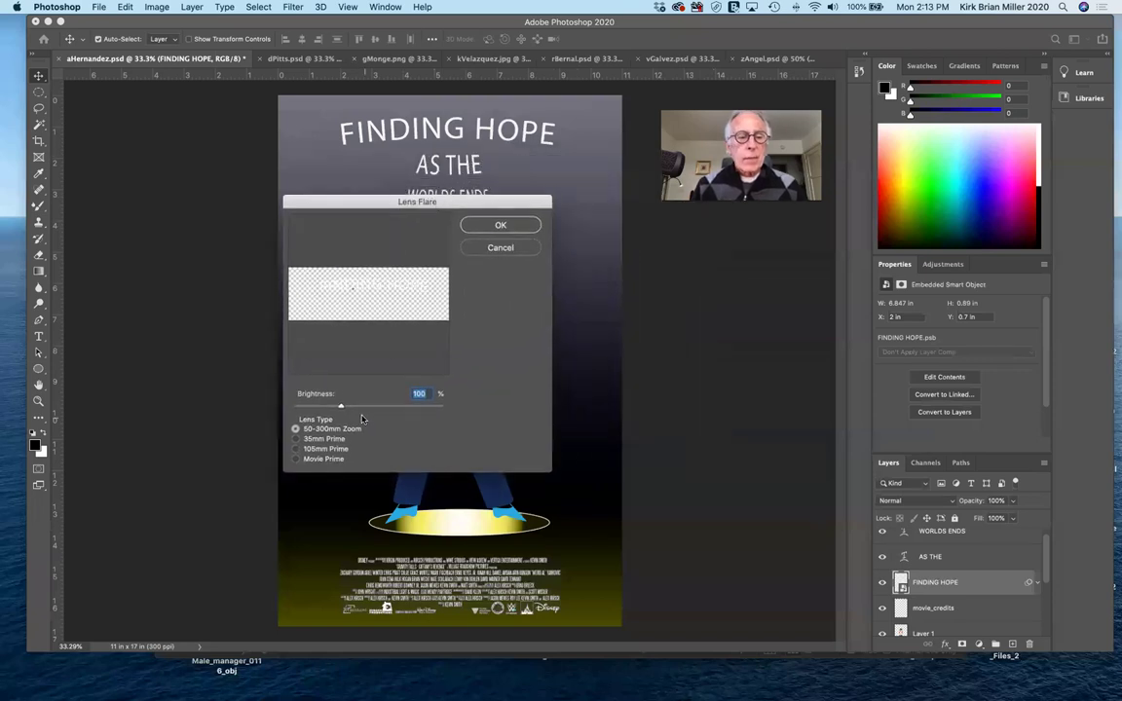
click(295, 458)
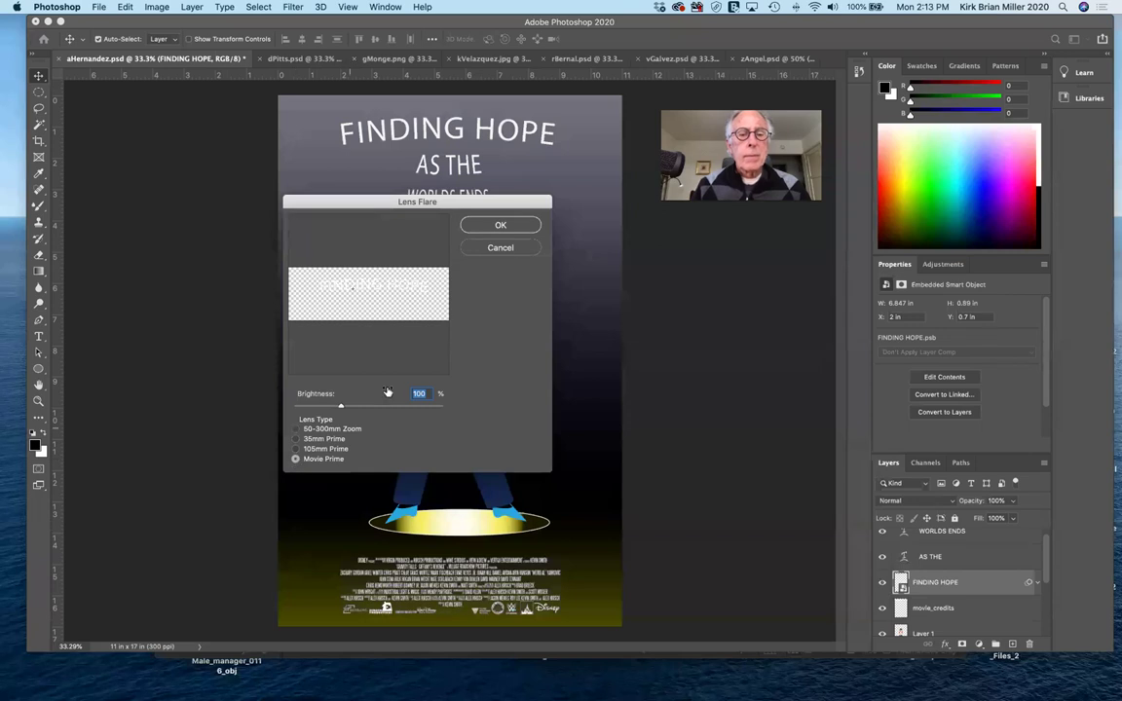
click(478, 227)
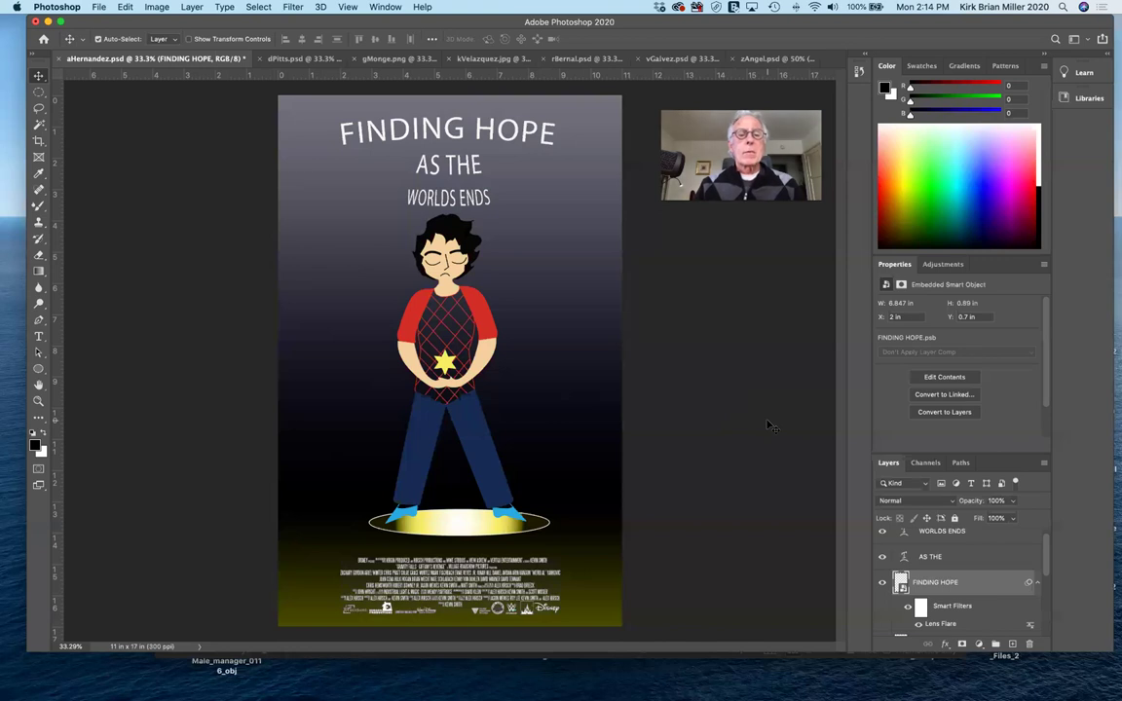
Step: Review the Last Survivor, Road to Hollywood and The Traveling Sisters posters in the other open documents
click(297, 59)
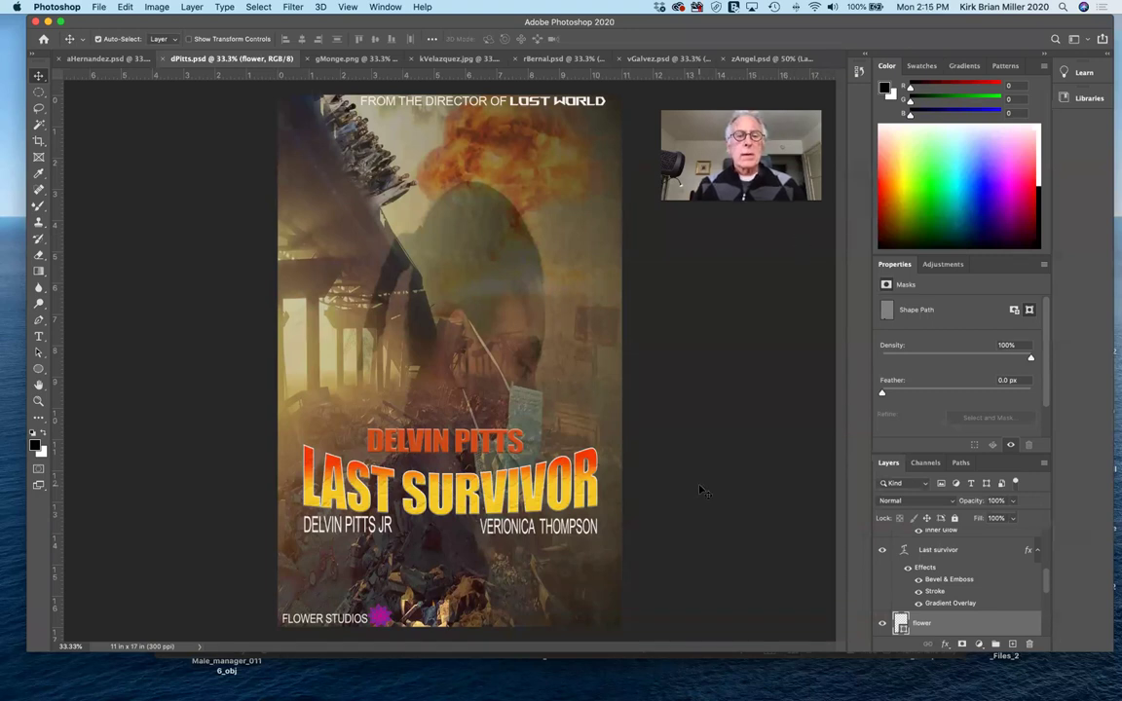
click(337, 60)
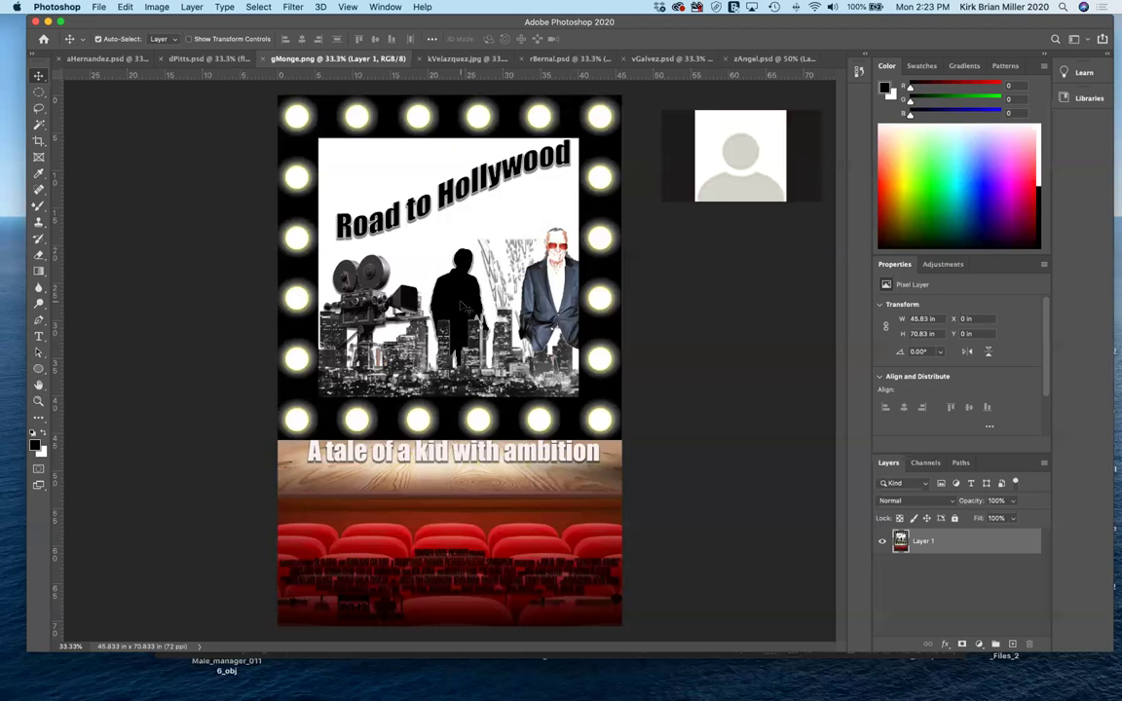
click(448, 61)
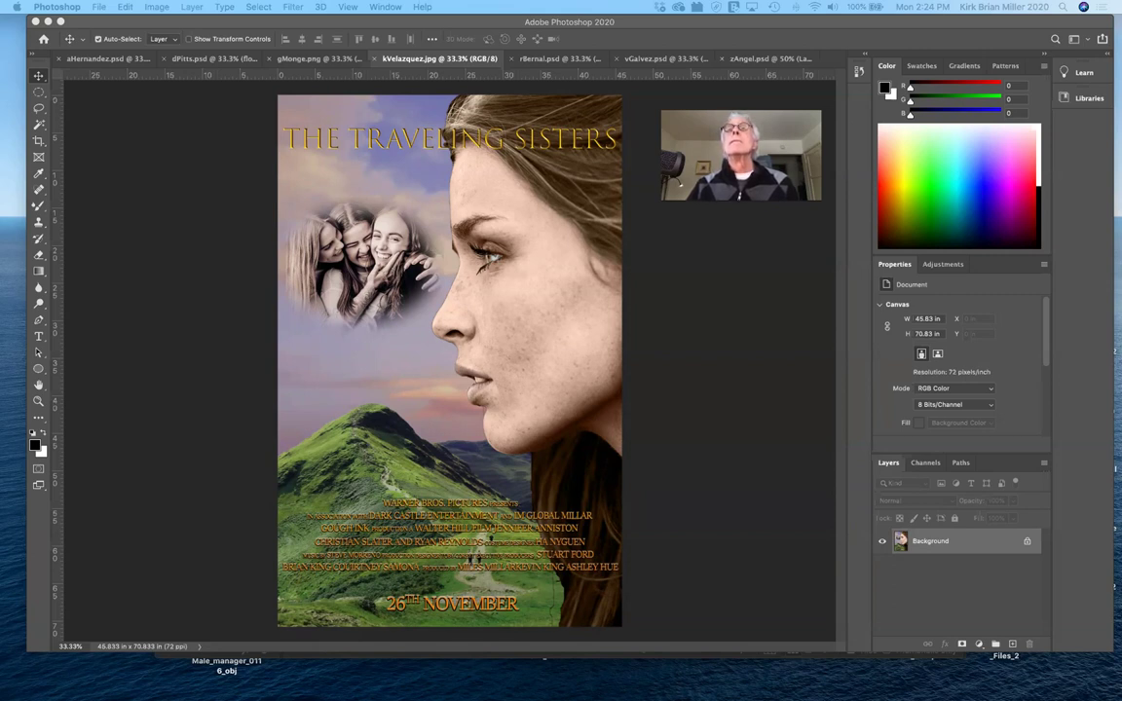
Step: In the 2020 poster, invert the colours of the C3 smart object inside the Credits group
click(543, 63)
click(543, 63)
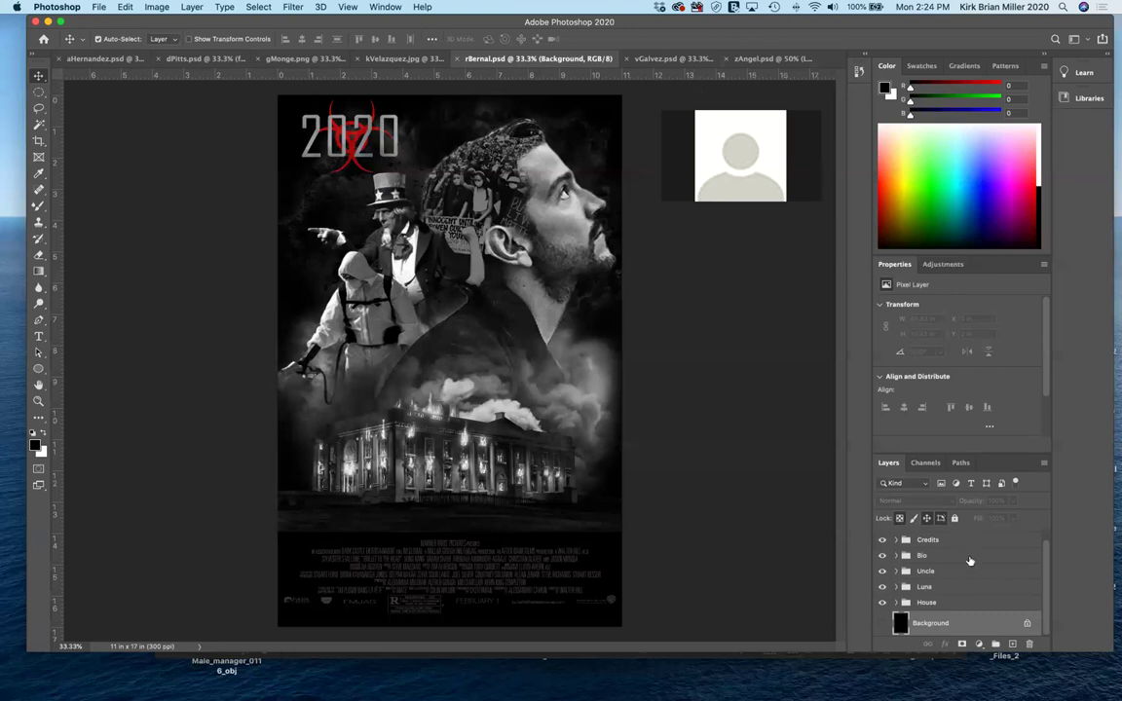
click(904, 540)
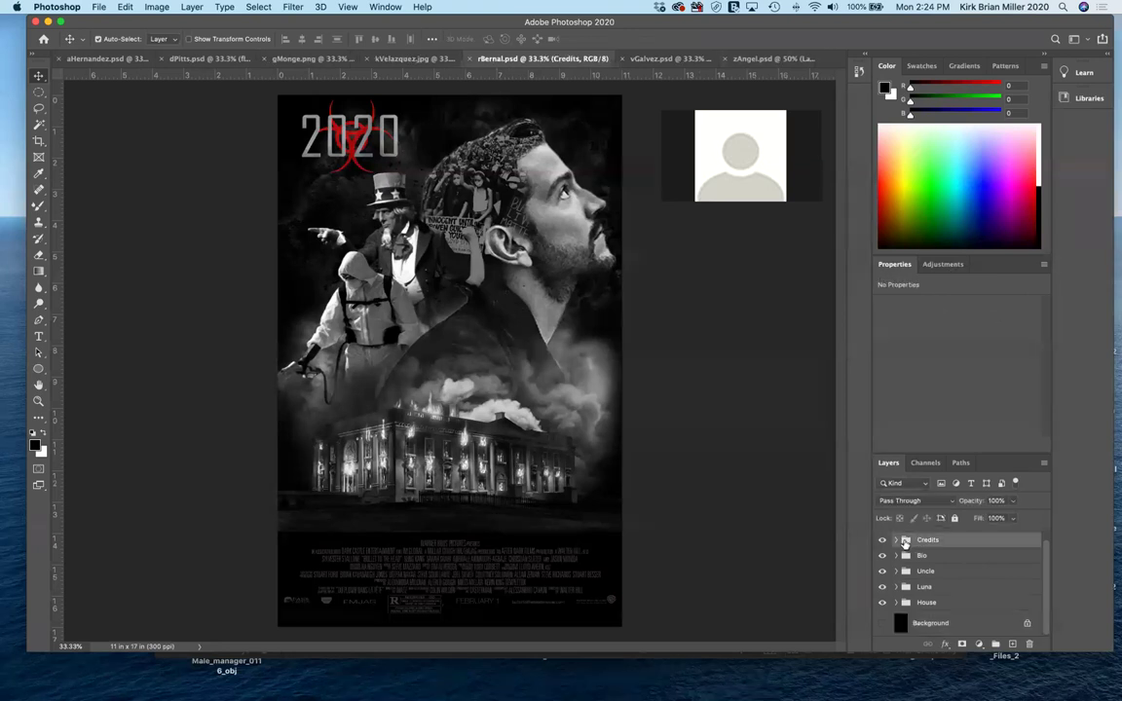
click(896, 541)
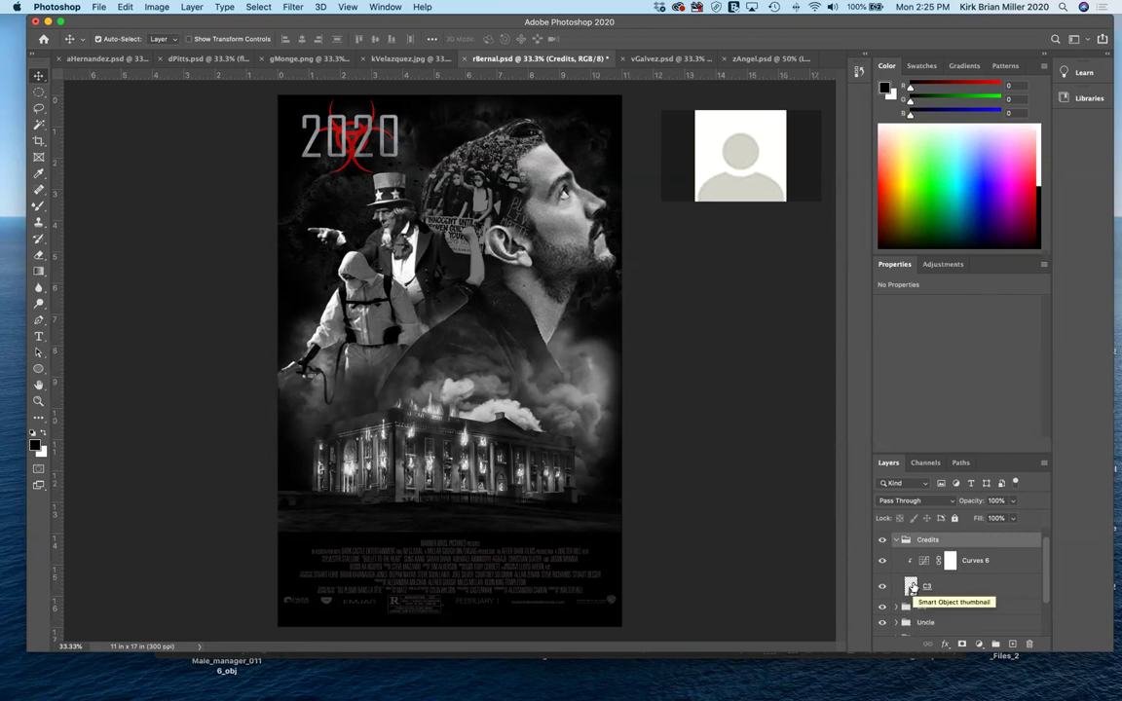
click(912, 585)
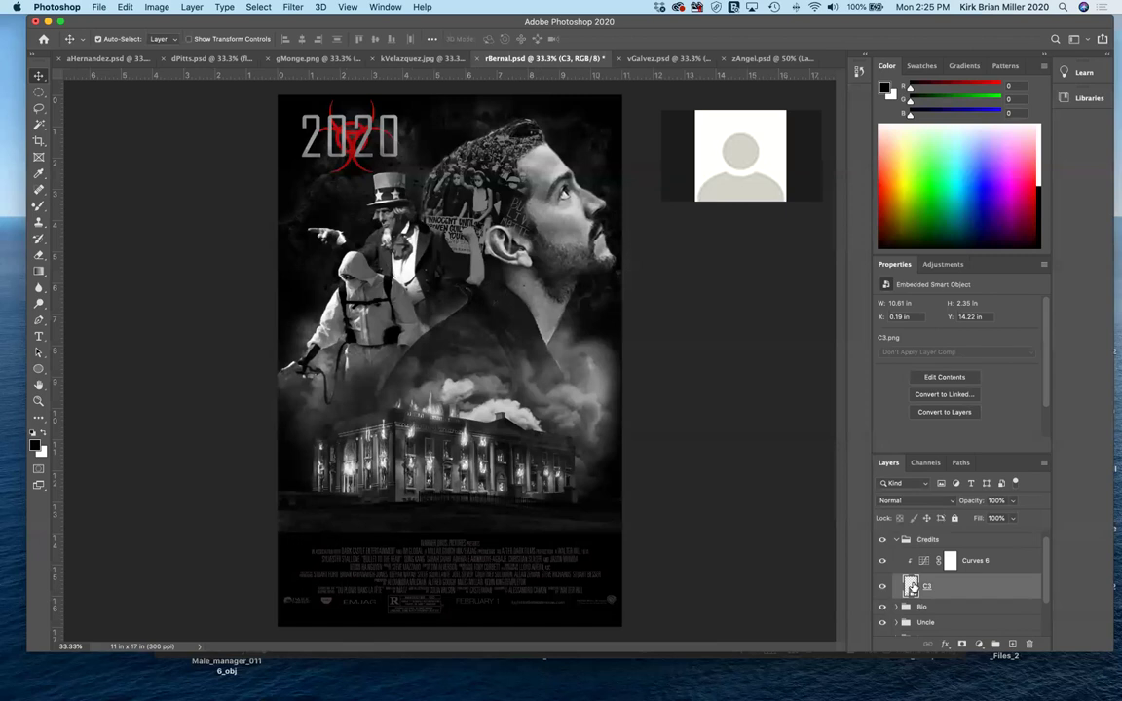
key(super+i)
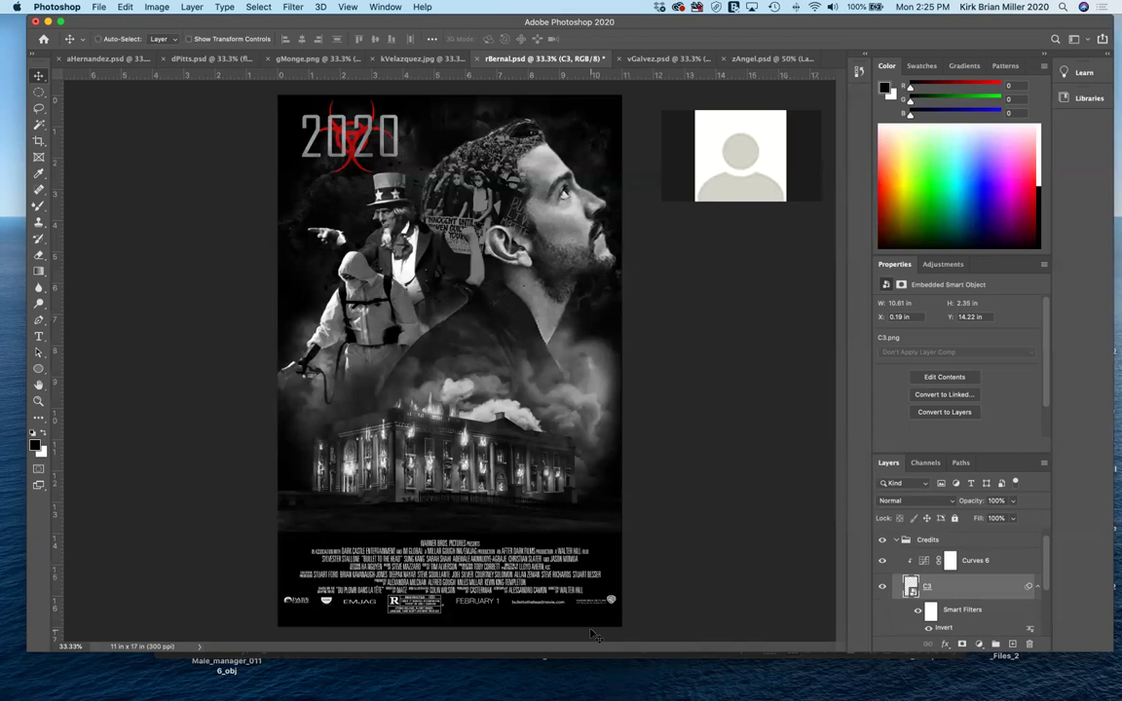
Step: Scale the C3 credits block down around its centre to about 8.63 in wide
key(super+t)
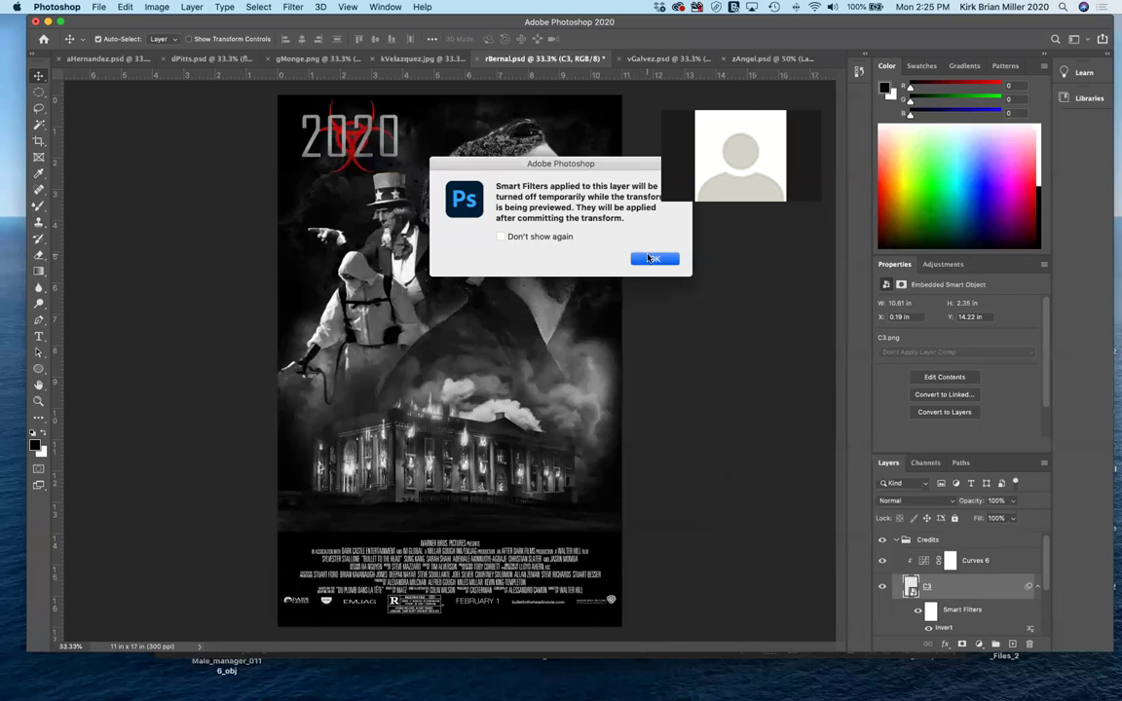
click(648, 261)
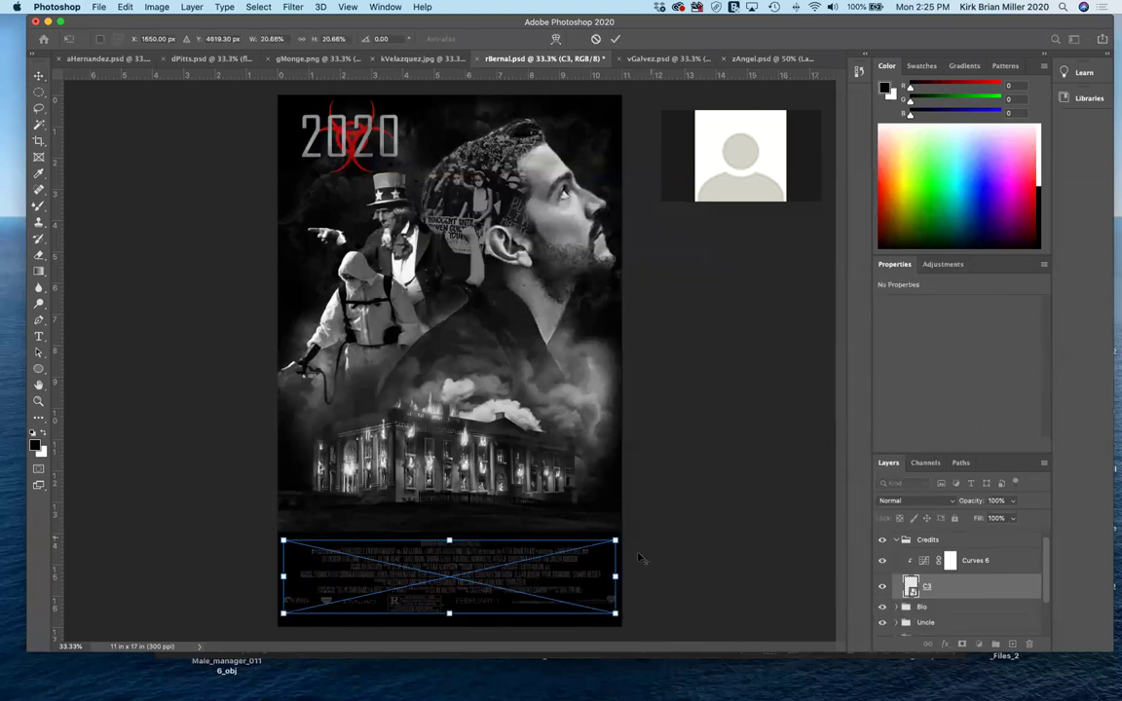
drag(615, 539, 585, 547)
key(Return)
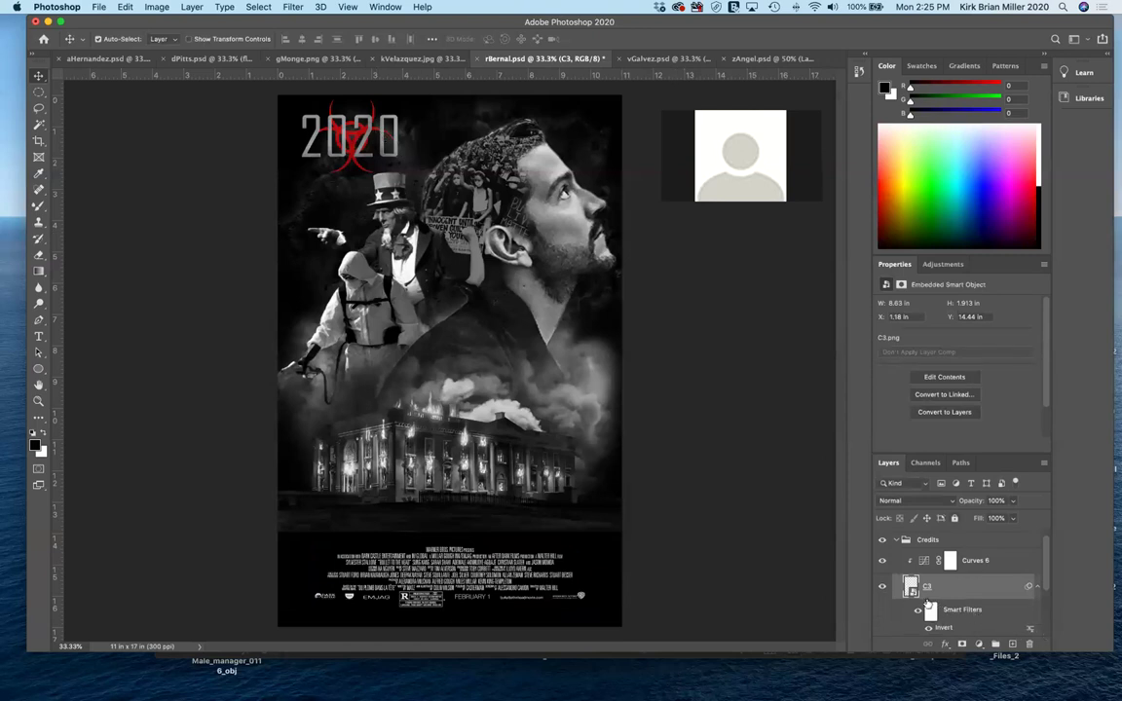
Step: Look inside the Bio group for the layers that make up the 2020 title
scroll(895, 628, down, 1)
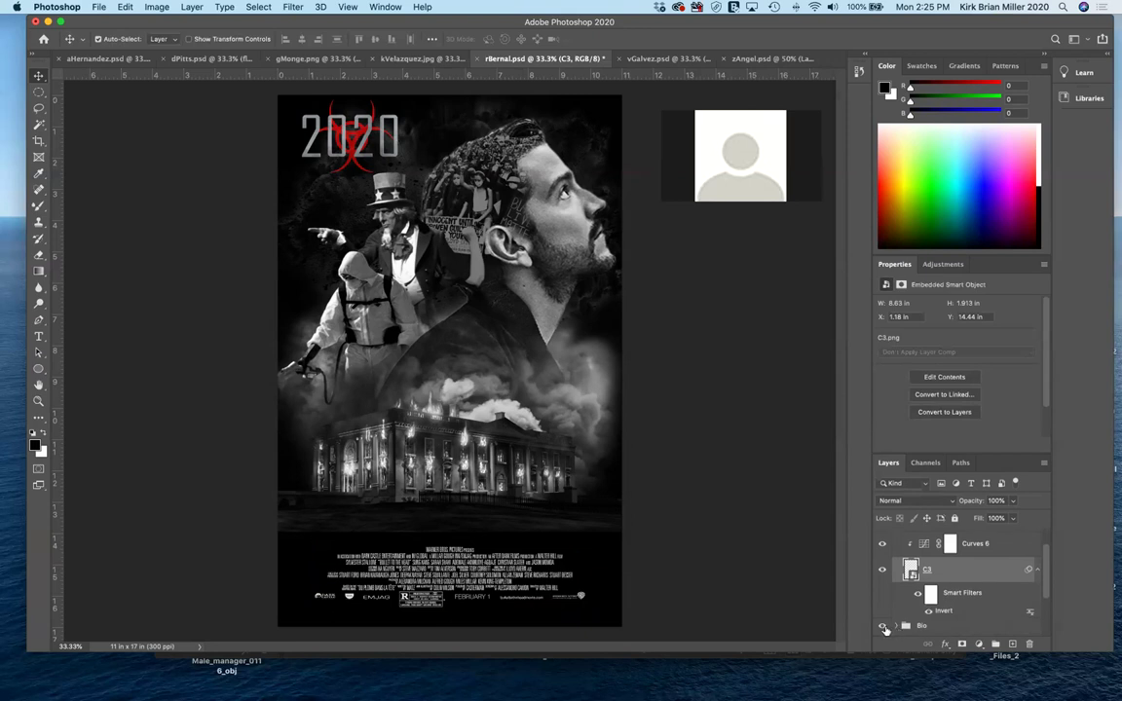
scroll(885, 629, down, 4)
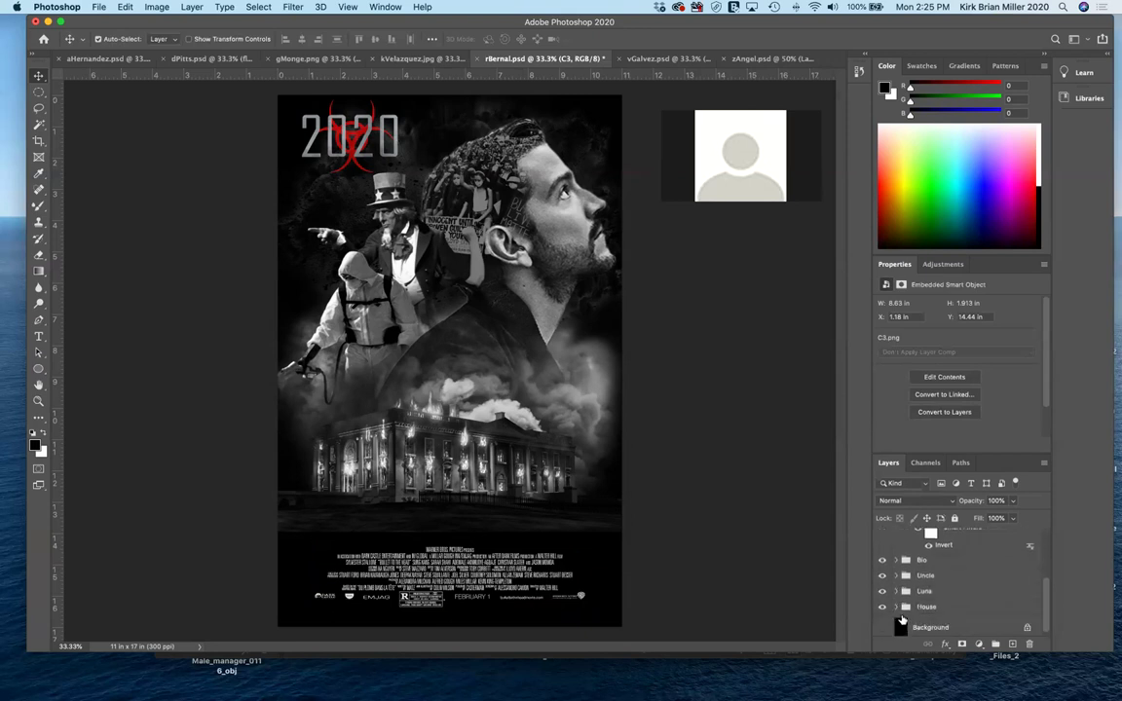
click(894, 561)
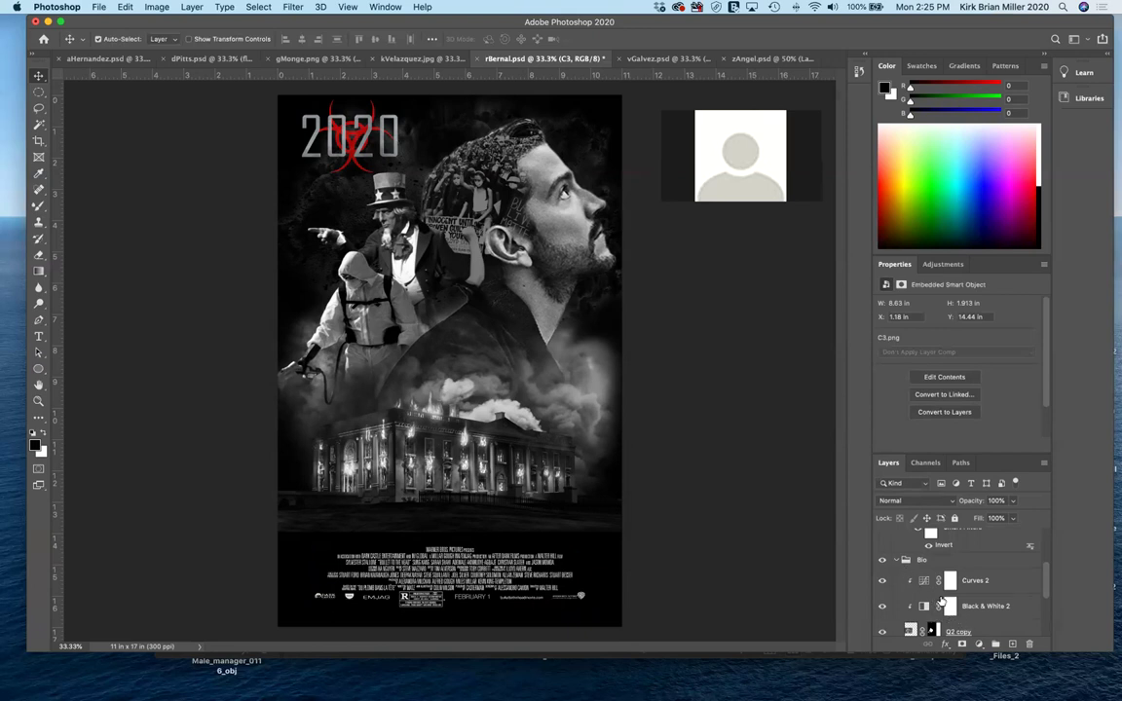
scroll(941, 601, down, 1)
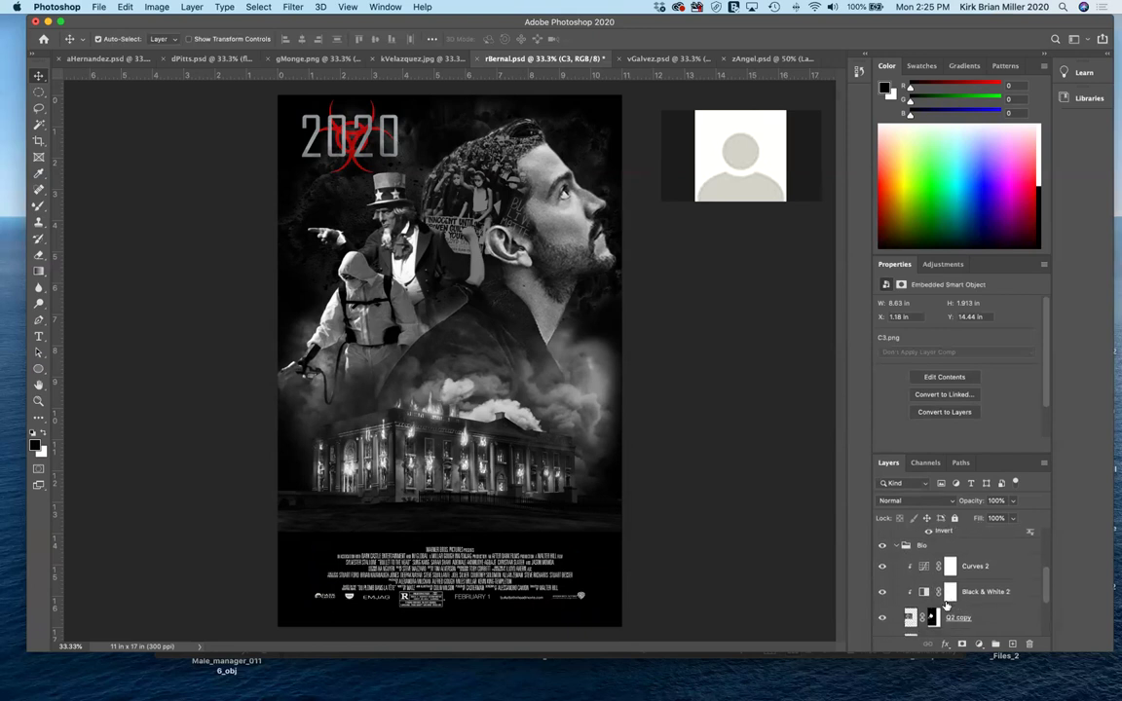
scroll(964, 593, down, 2)
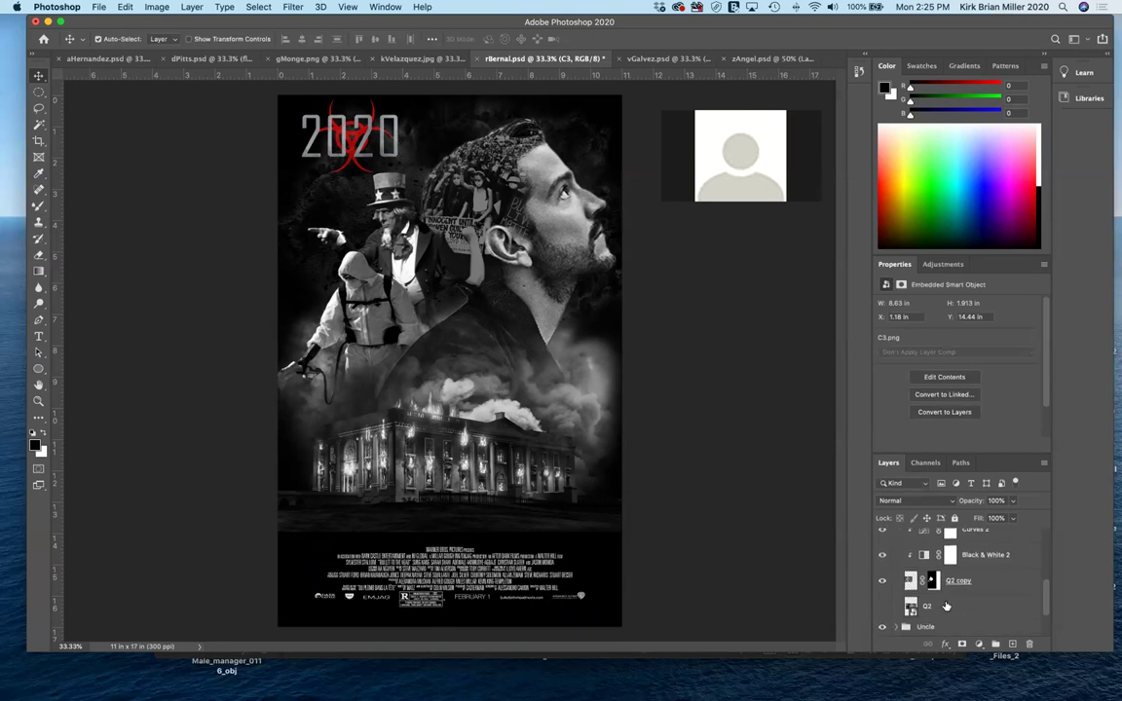
click(979, 581)
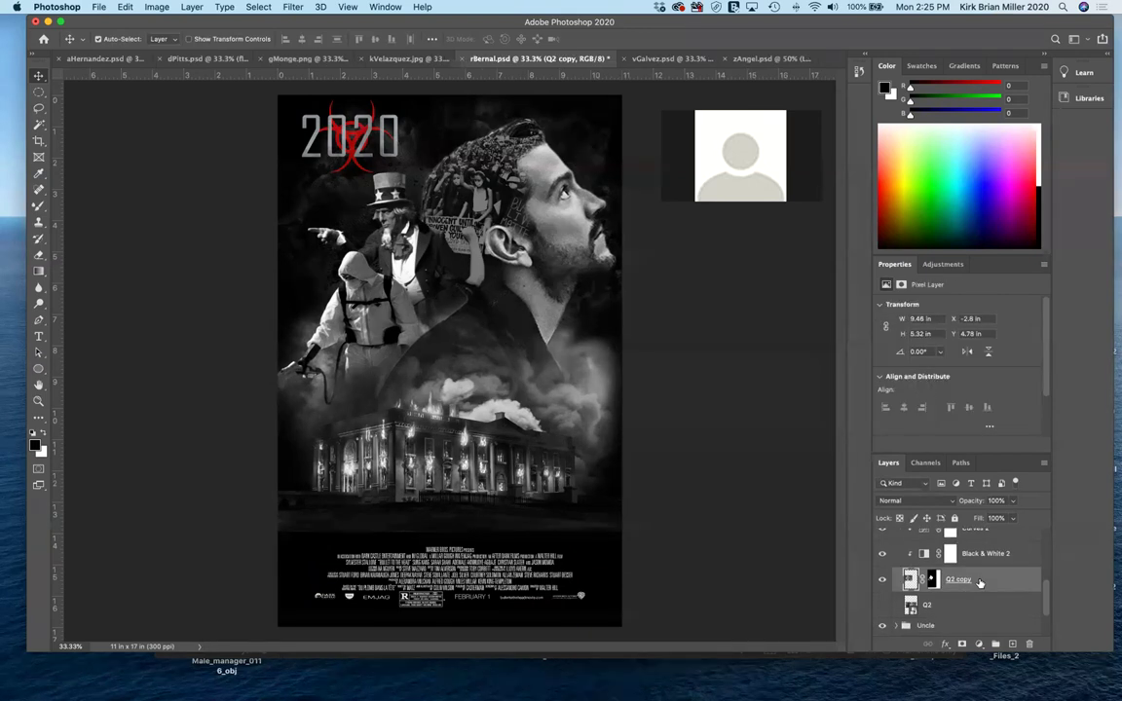
scroll(985, 610, down, 1)
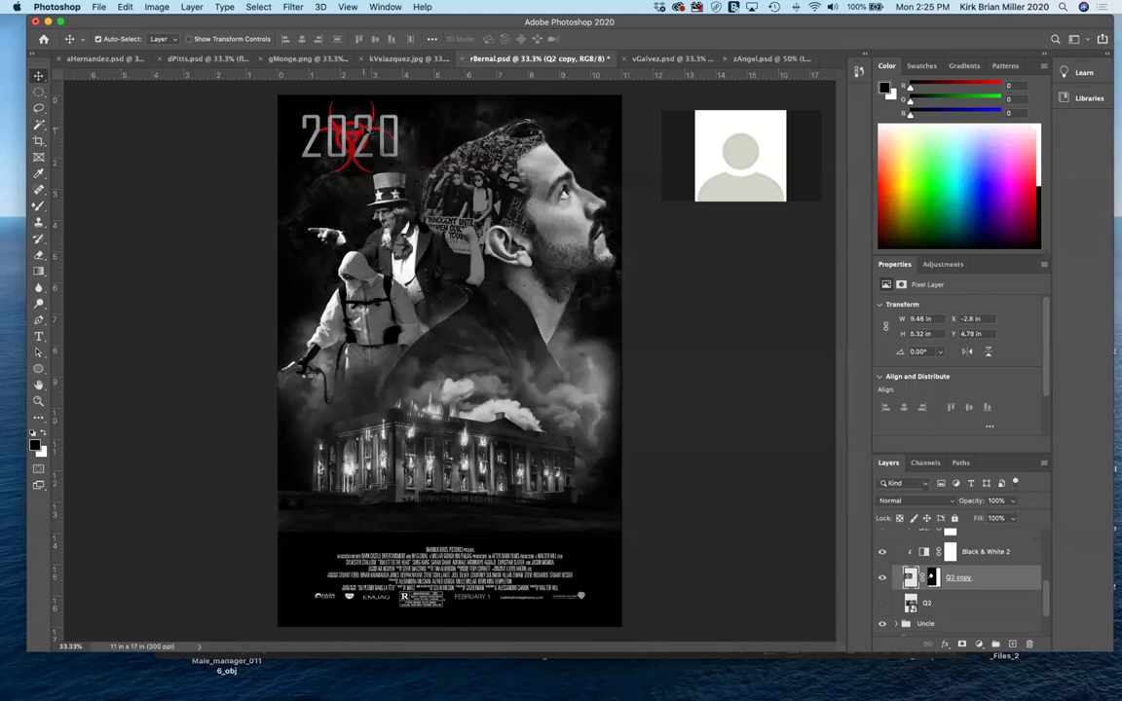
Step: Identify the 2020 and BH layers by toggling their visibility, and try to move the title towards the poster's centre
drag(331, 121, 499, 327)
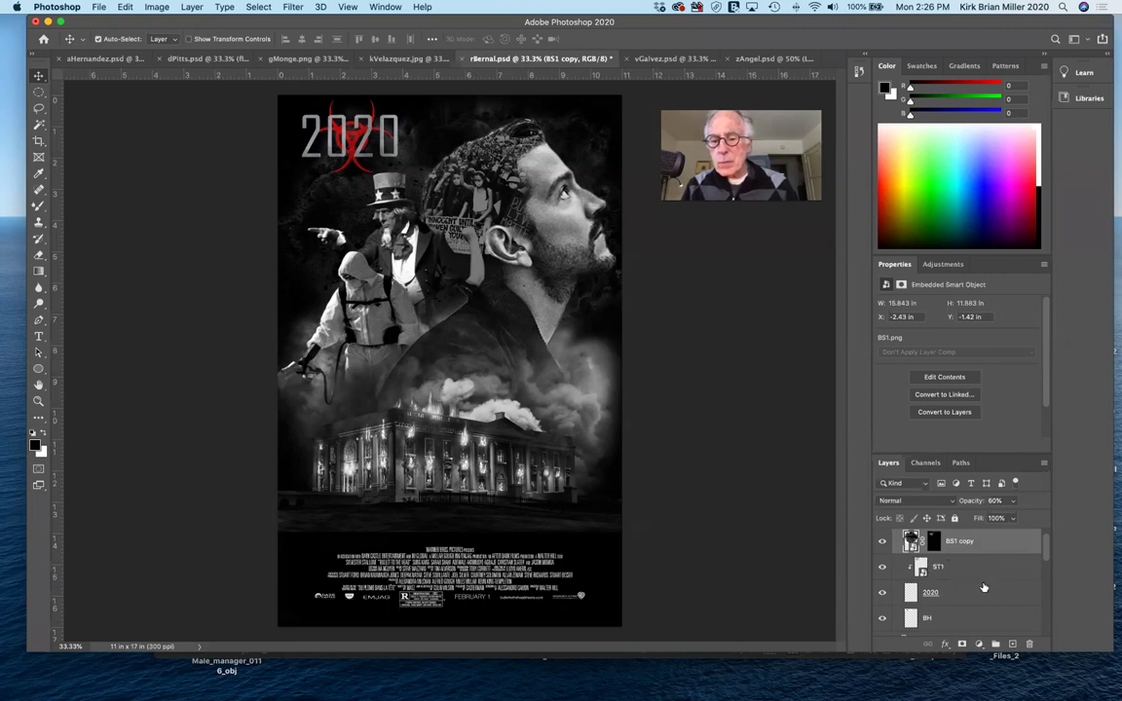
click(882, 592)
click(883, 593)
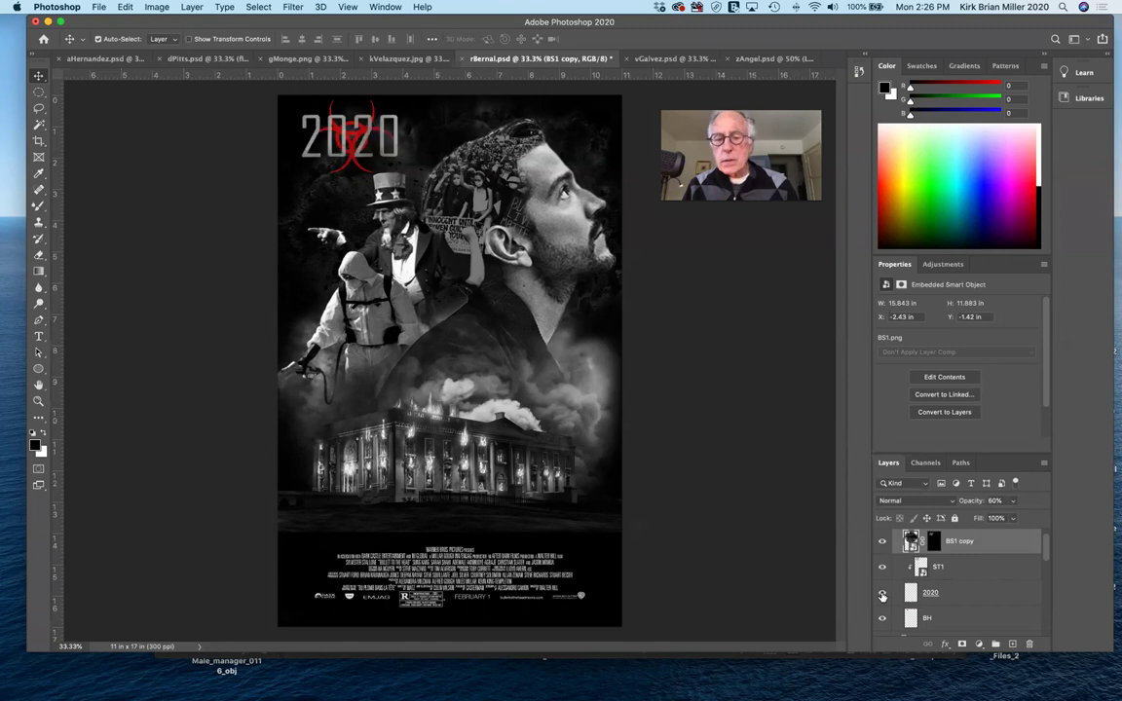
click(952, 594)
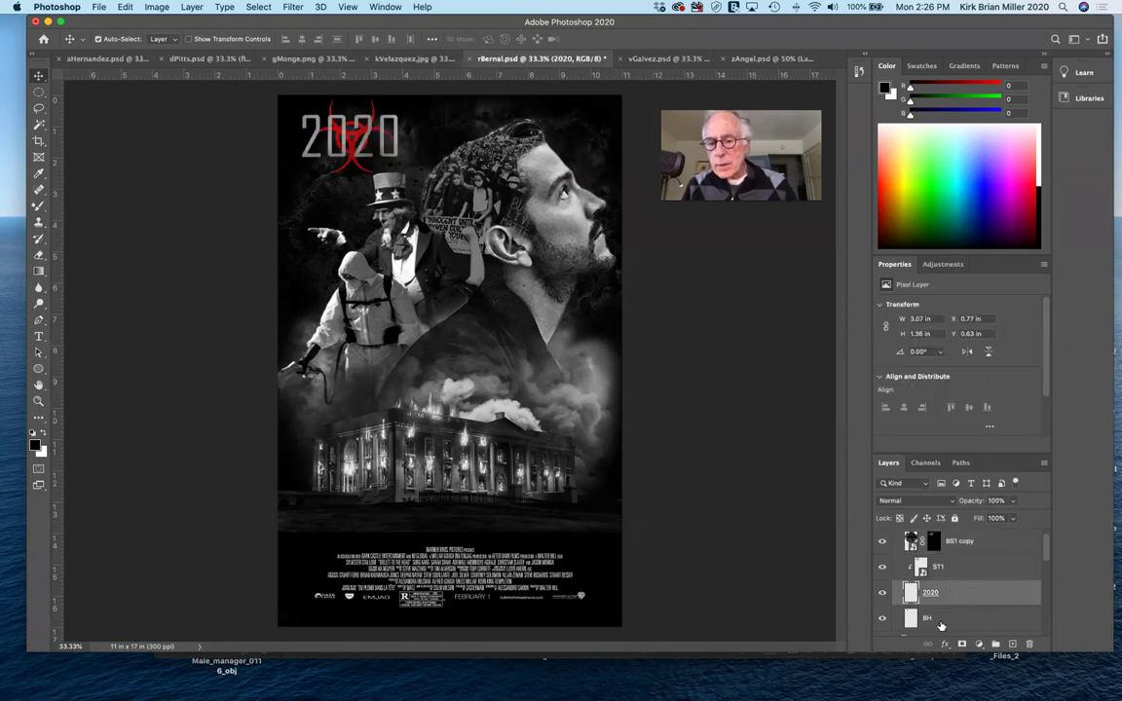
click(882, 619)
click(883, 619)
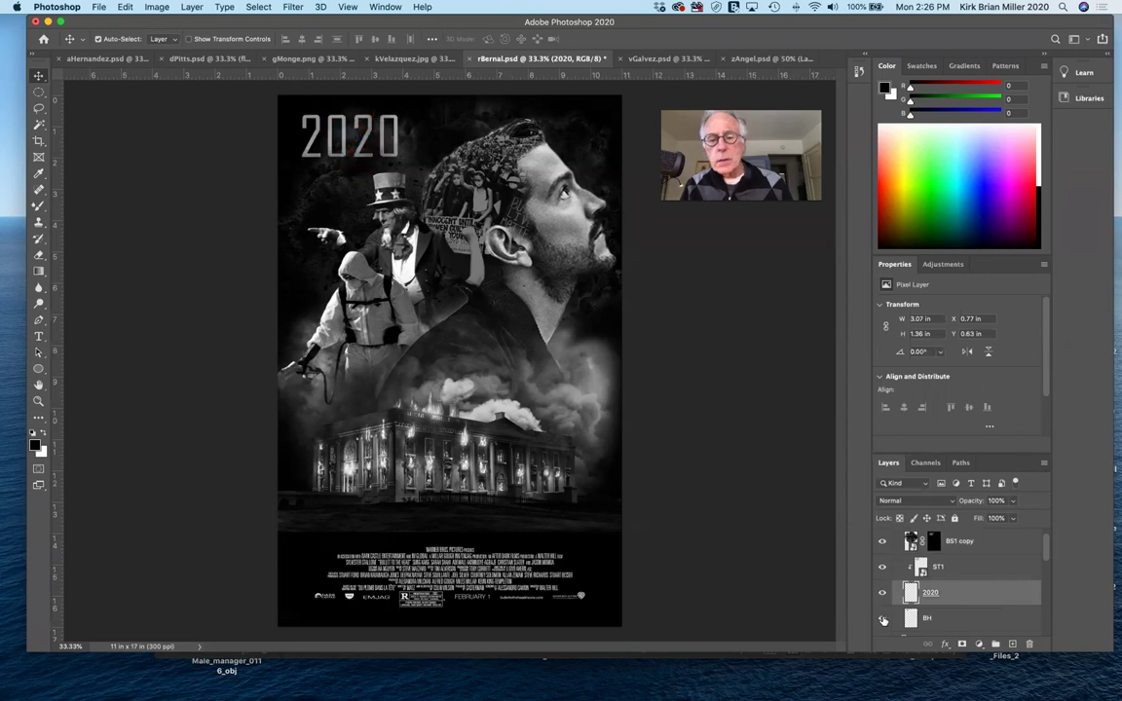
shift+click(967, 619)
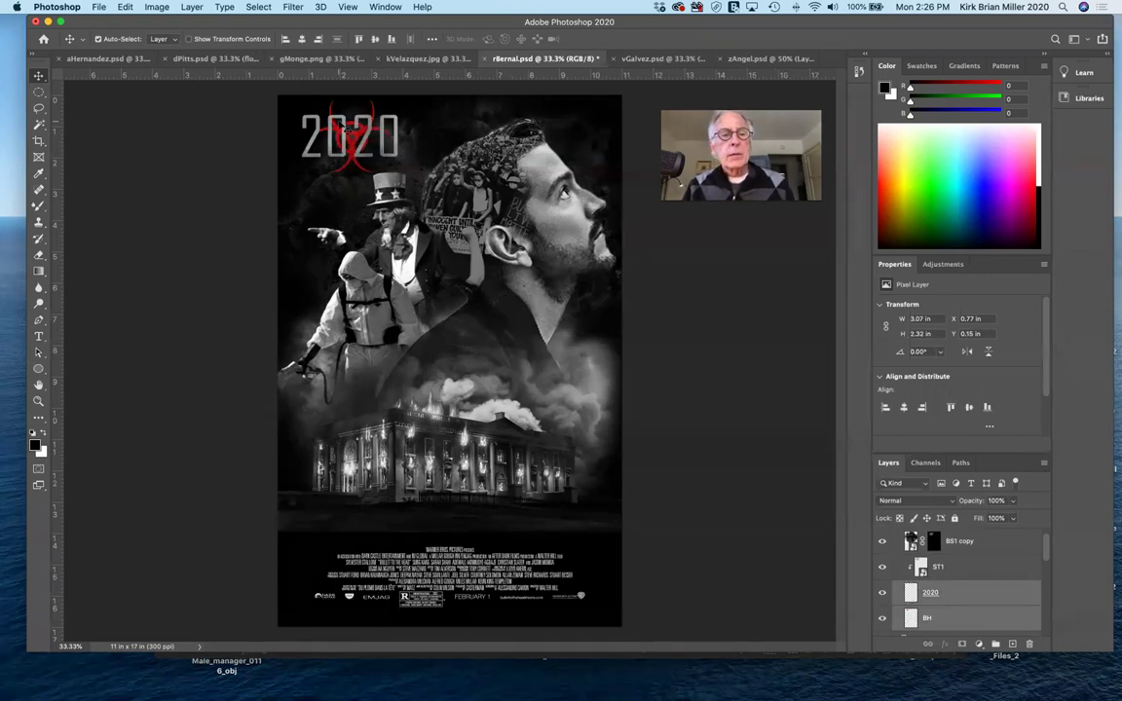
drag(325, 133, 477, 346)
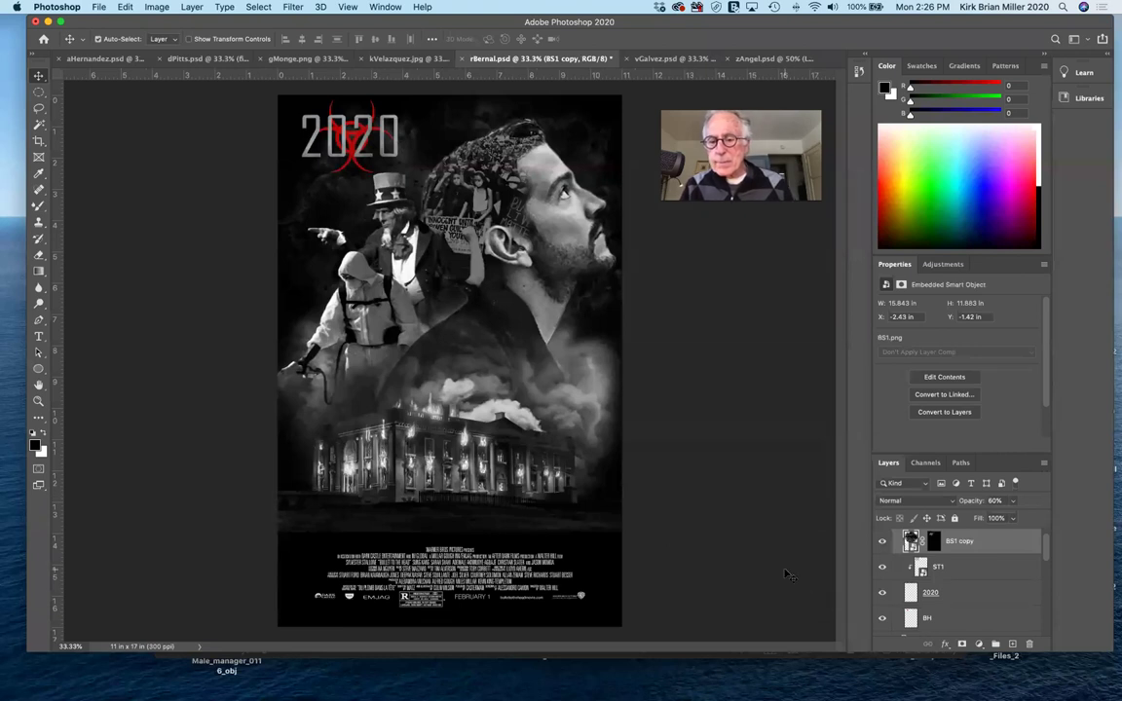
Step: Move the 2020 and BH layers above BS1 copy, keeping 2020 at the top of the group
click(959, 598)
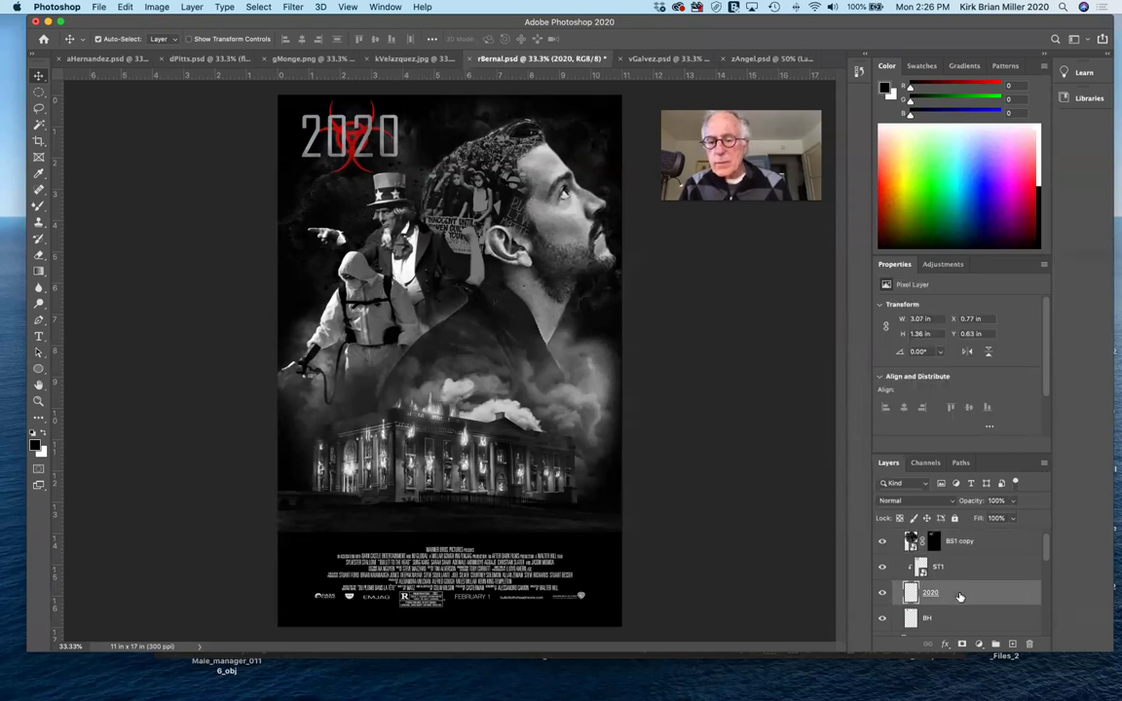
drag(959, 596, 956, 541)
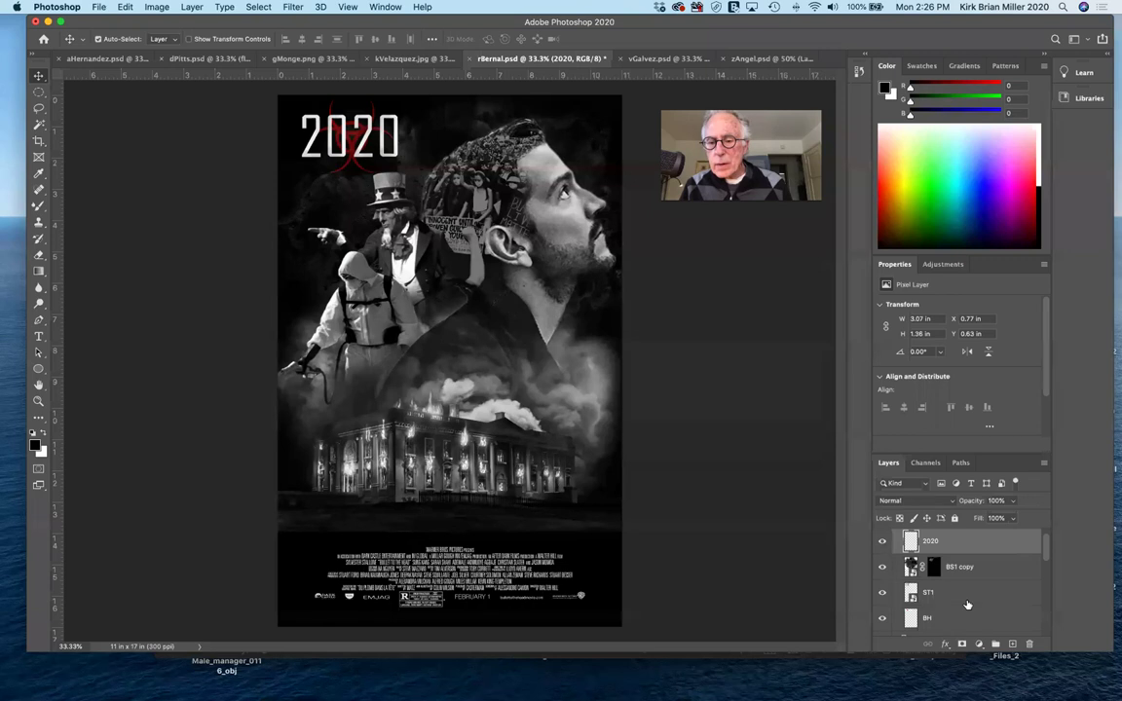
drag(966, 609, 961, 551)
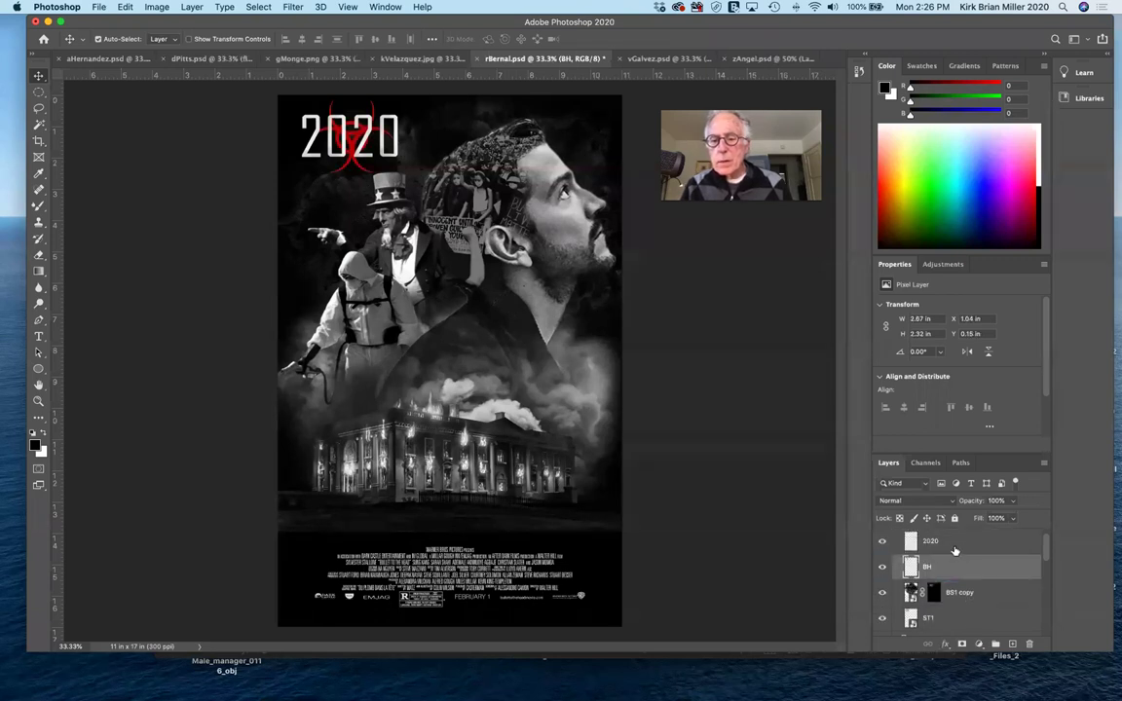
Step: Try to move the 2020 and BH layers together towards the poster's centre, and undo the move
shift+click(959, 550)
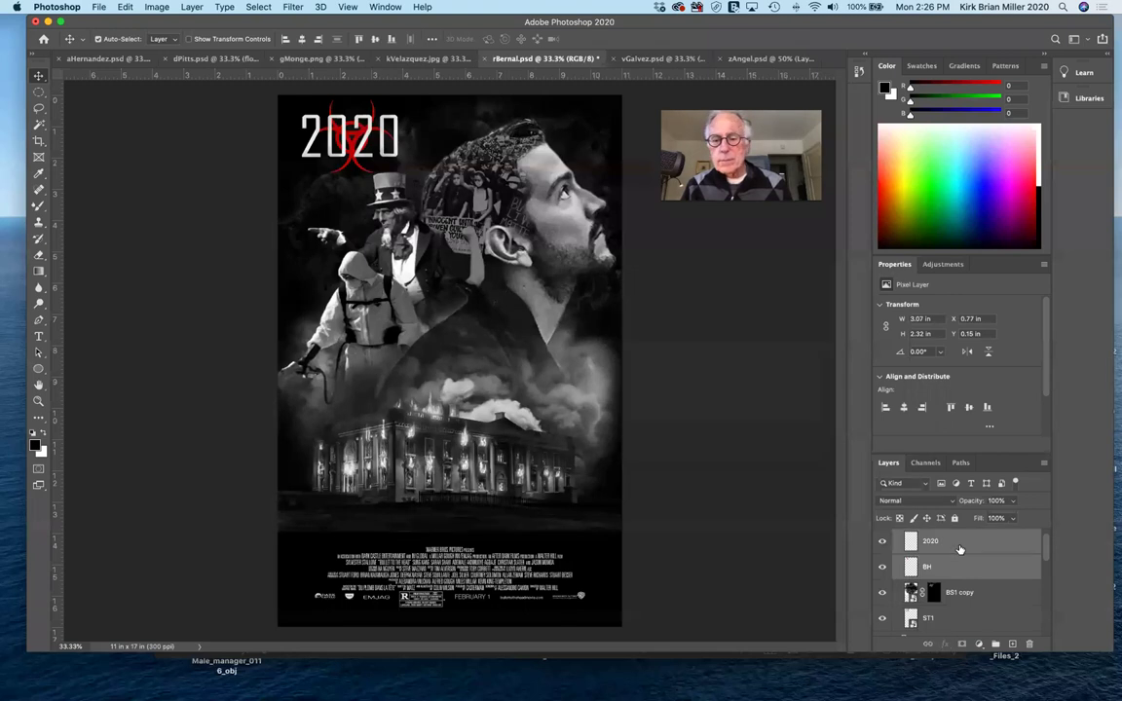
drag(352, 128, 429, 293)
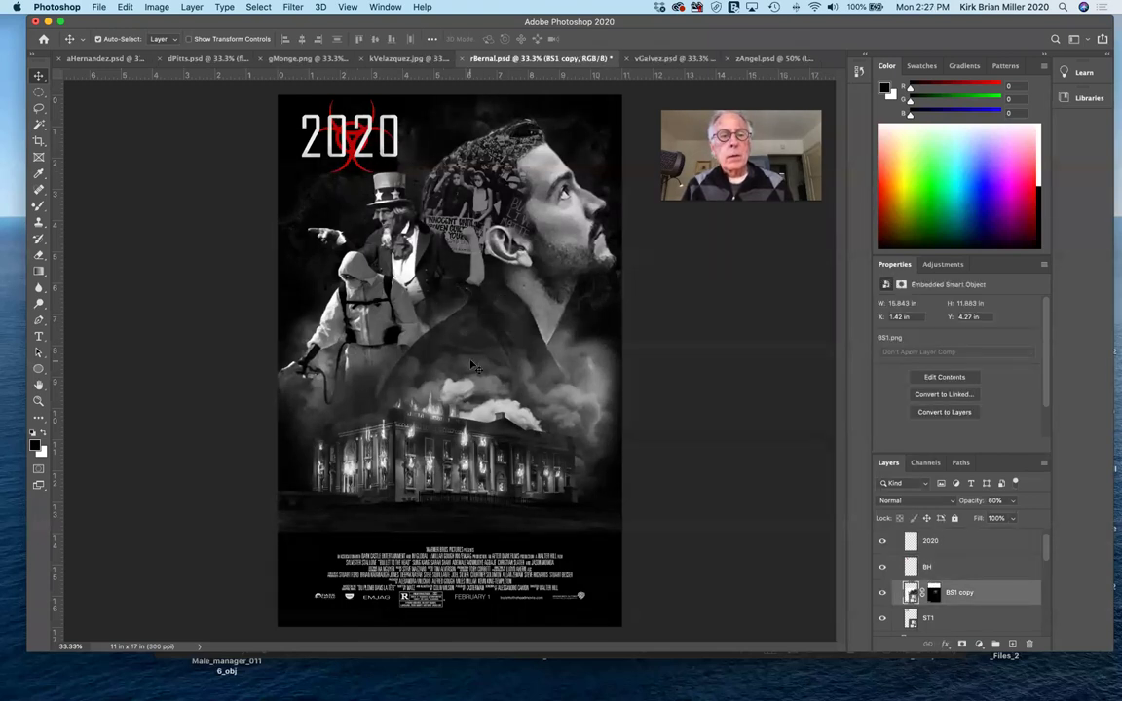
key(ctrl+z)
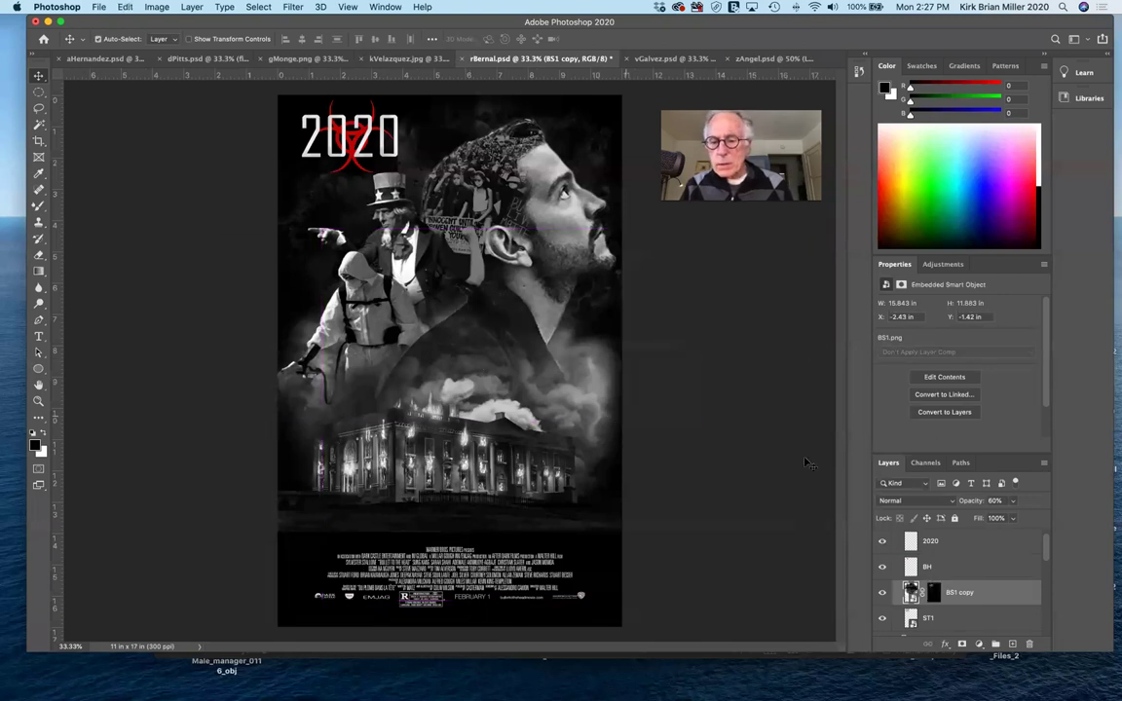
Step: Toggle the BH layer to check what it holds, and examine the rest of the layer stack down through the Bio group
click(883, 566)
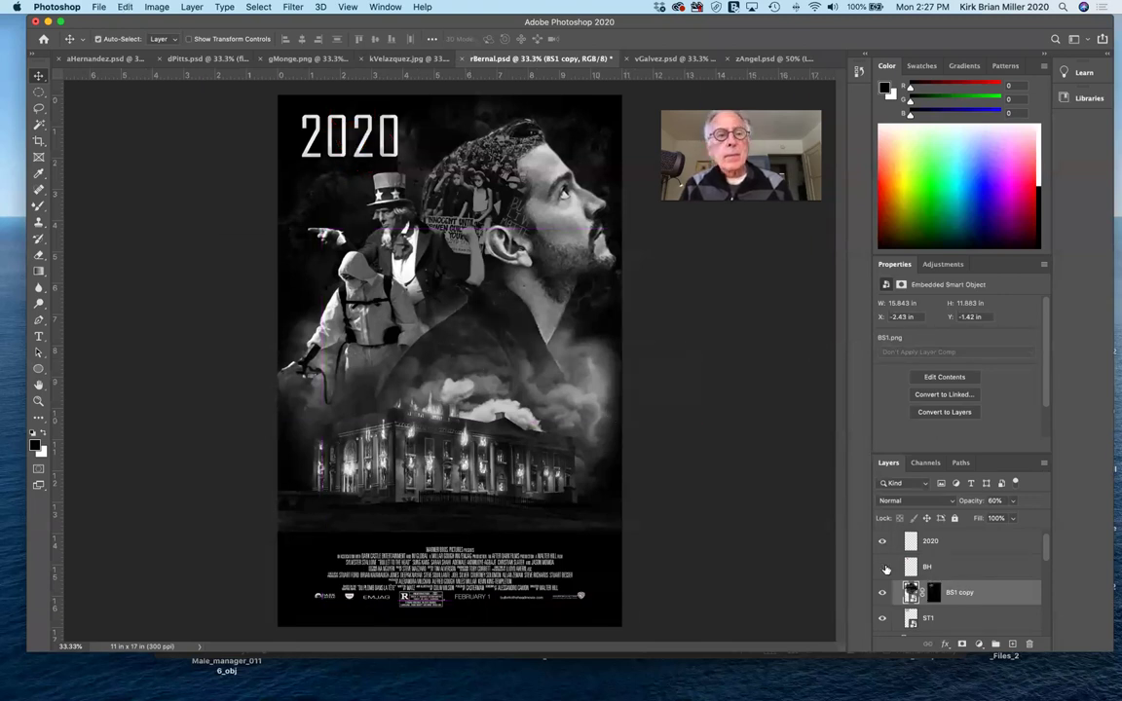
click(884, 568)
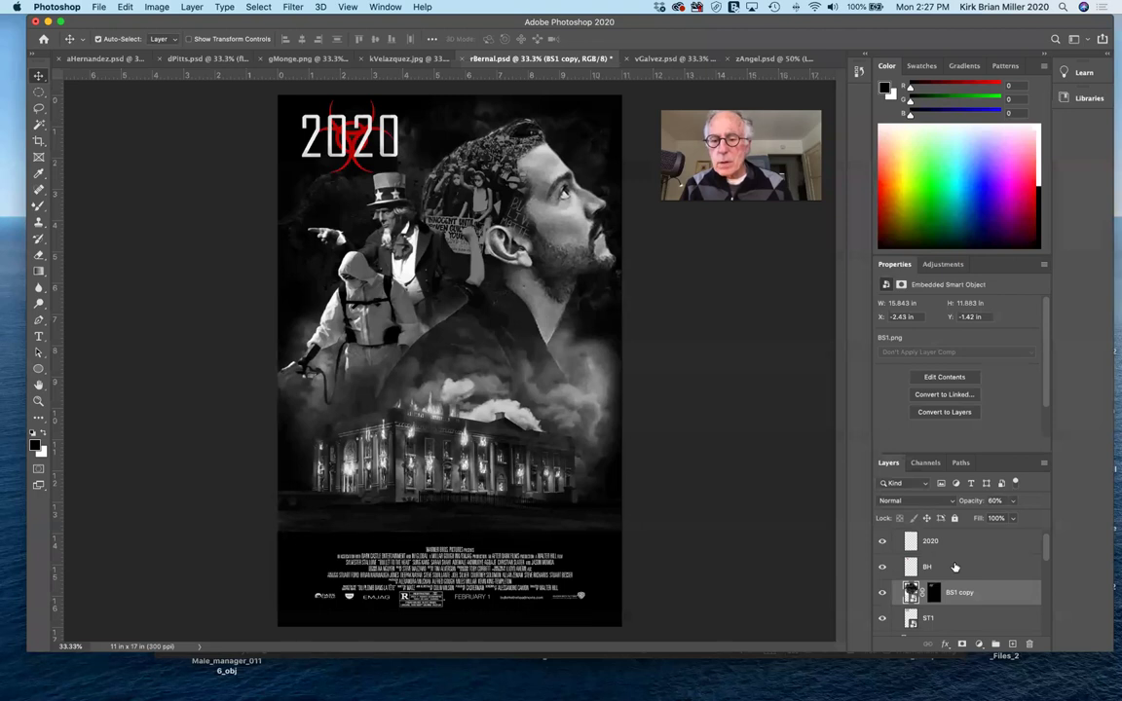
click(955, 568)
scroll(974, 584, down, 1)
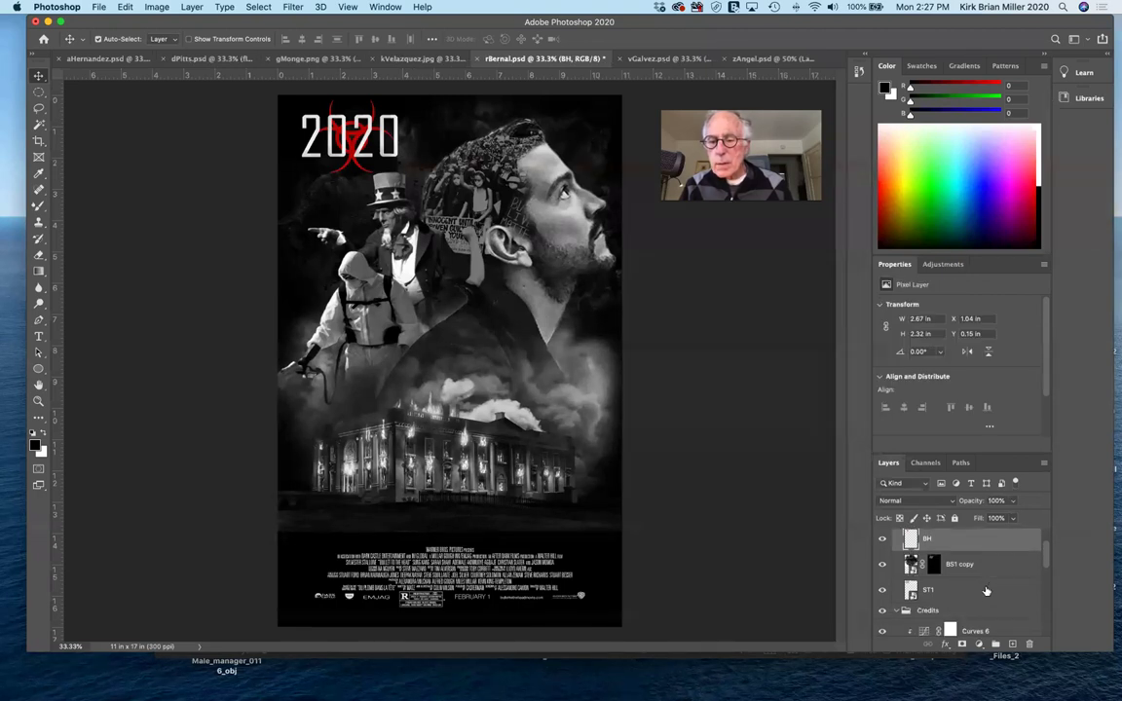
scroll(985, 591, down, 4)
scroll(984, 591, down, 5)
scroll(984, 589, up, 3)
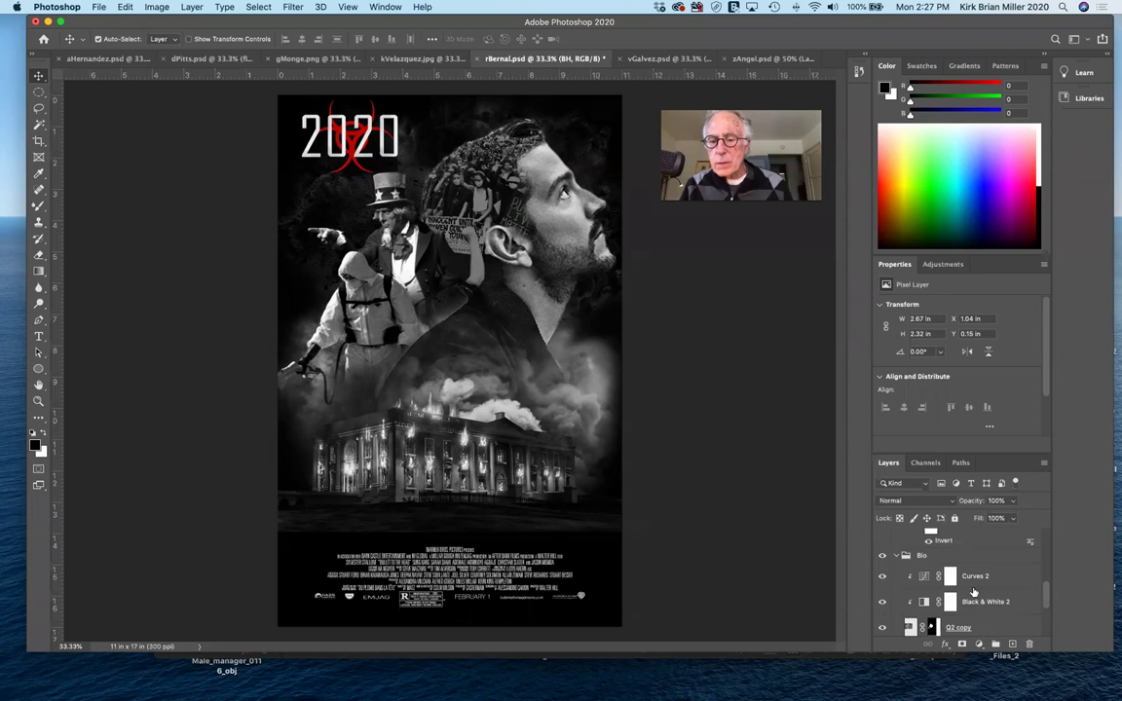
scroll(982, 597, down, 1)
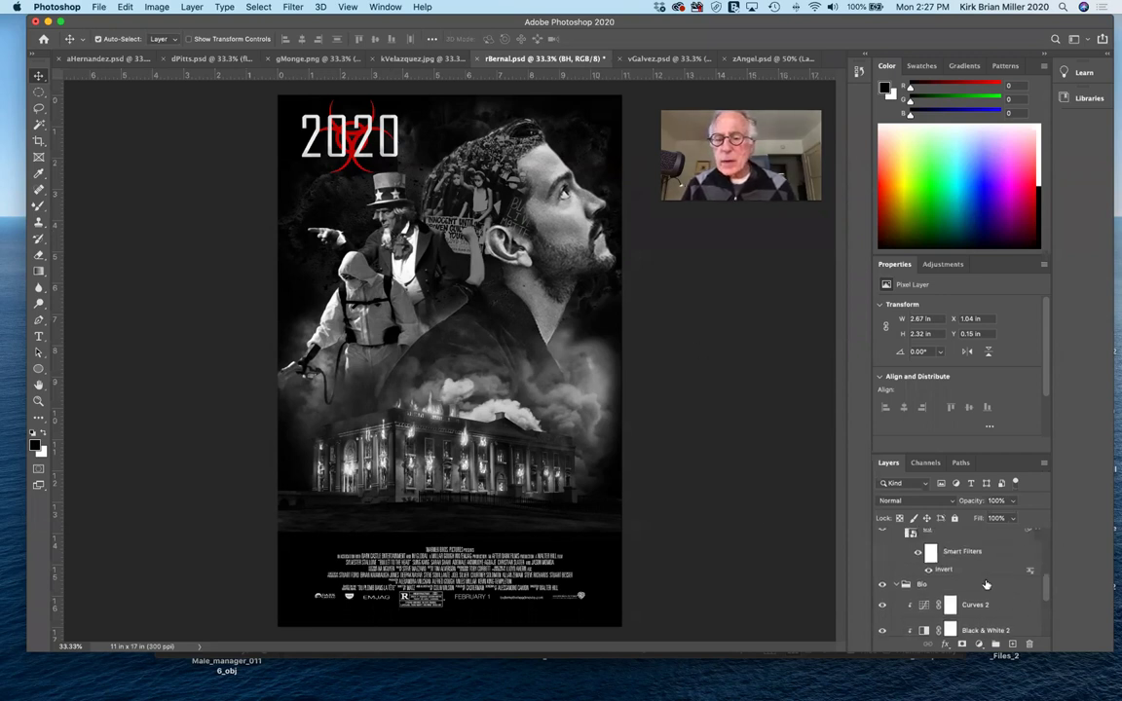
scroll(986, 582, up, 5)
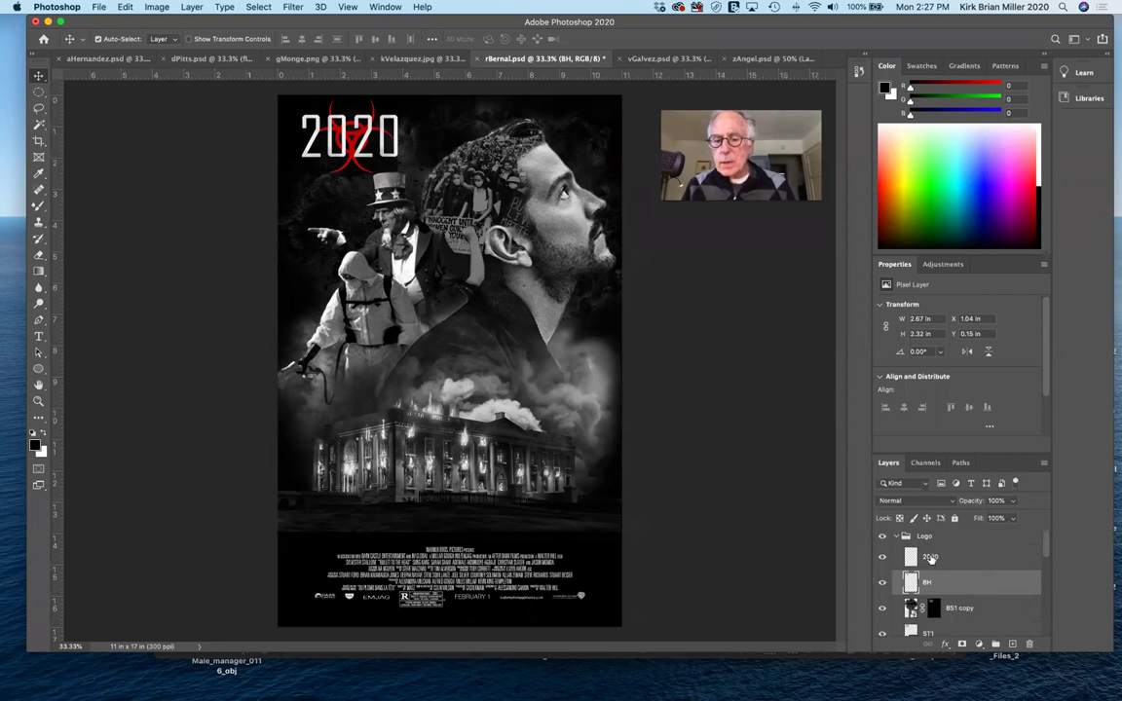
Step: Try to move the 2020 title alone, then together with the BH layer, towards the poster's centre, and undo the stray move
click(944, 559)
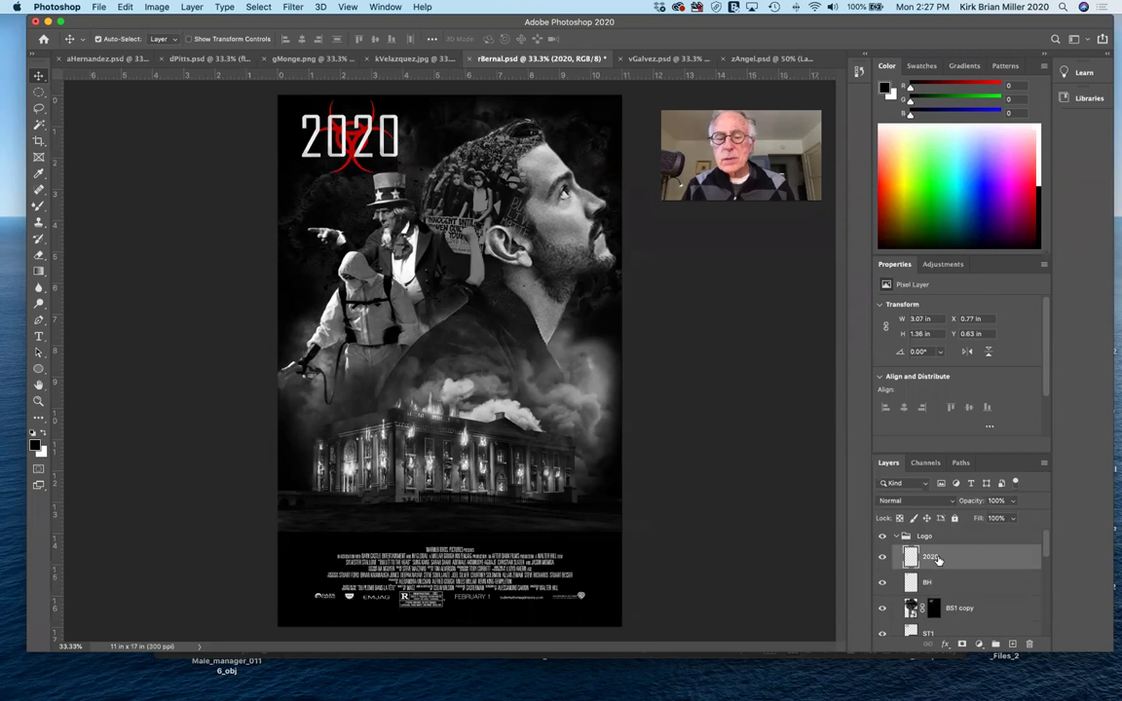
mouse_move(328, 144)
mouse_down()
mouse_move(331, 169)
mouse_move(399, 257)
mouse_move(434, 266)
mouse_move(355, 265)
mouse_move(332, 151)
mouse_up()
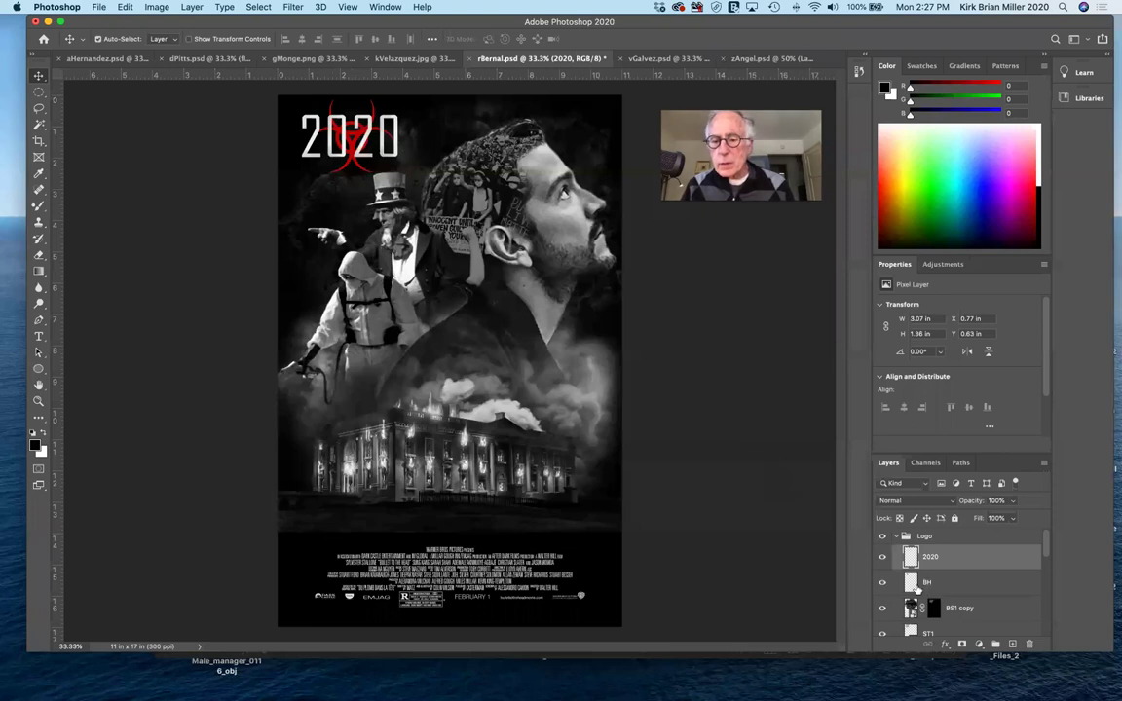
click(881, 582)
click(882, 582)
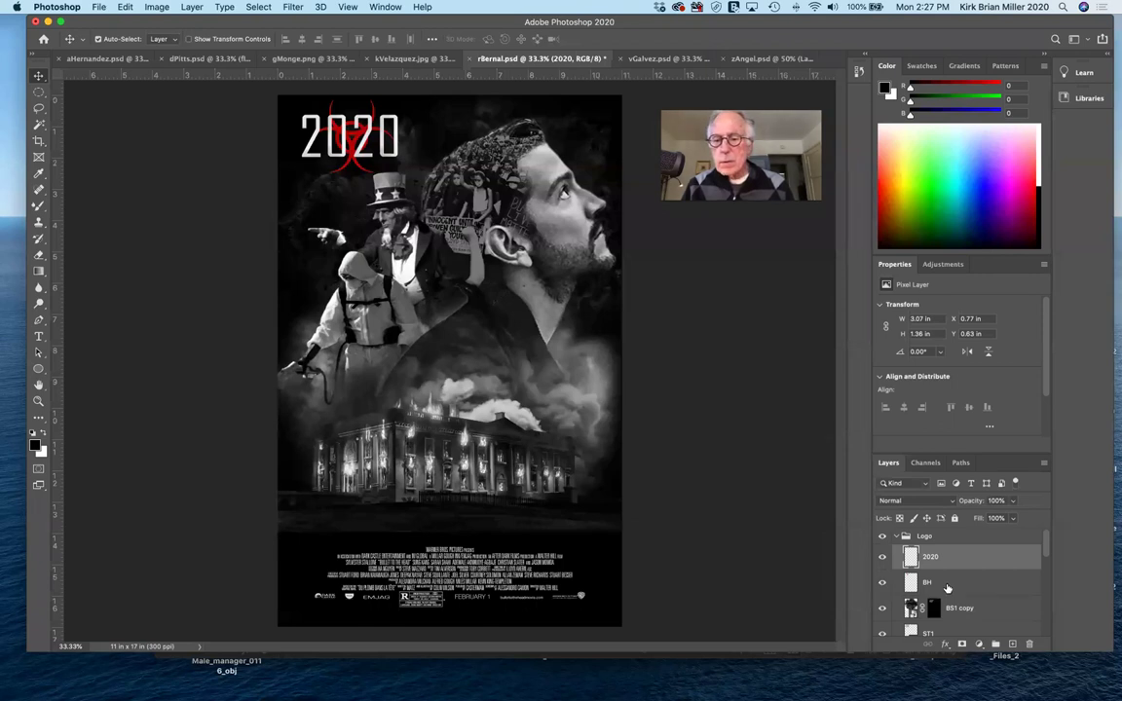
shift+click(946, 589)
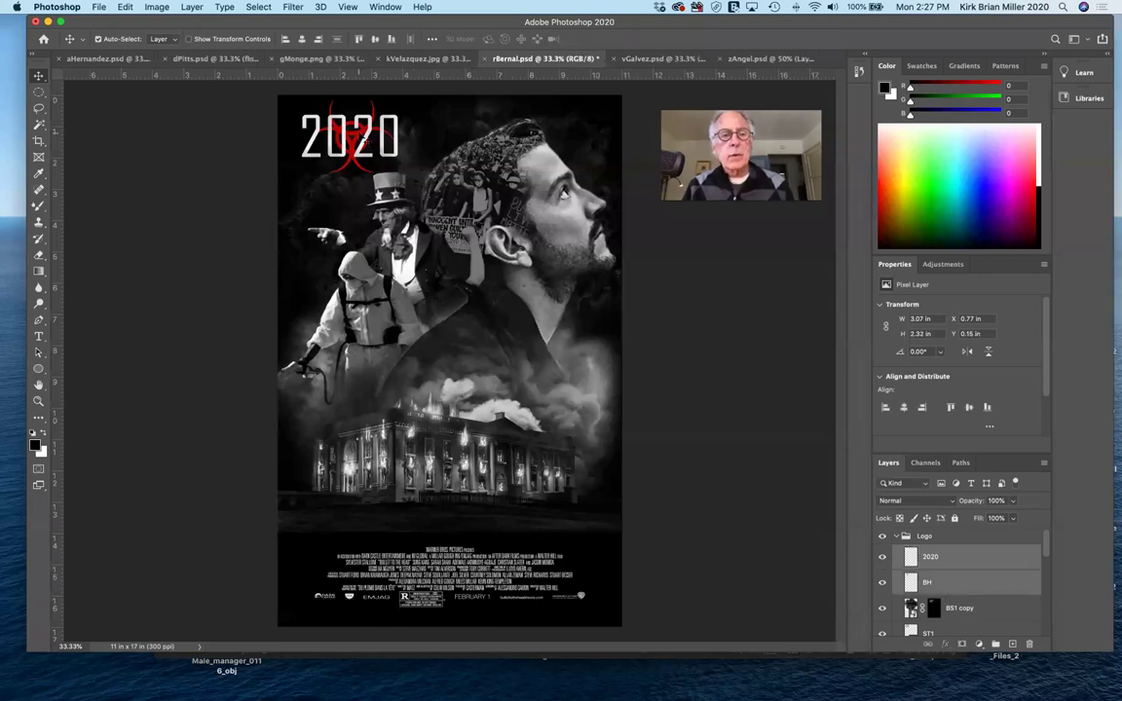
drag(356, 142, 451, 309)
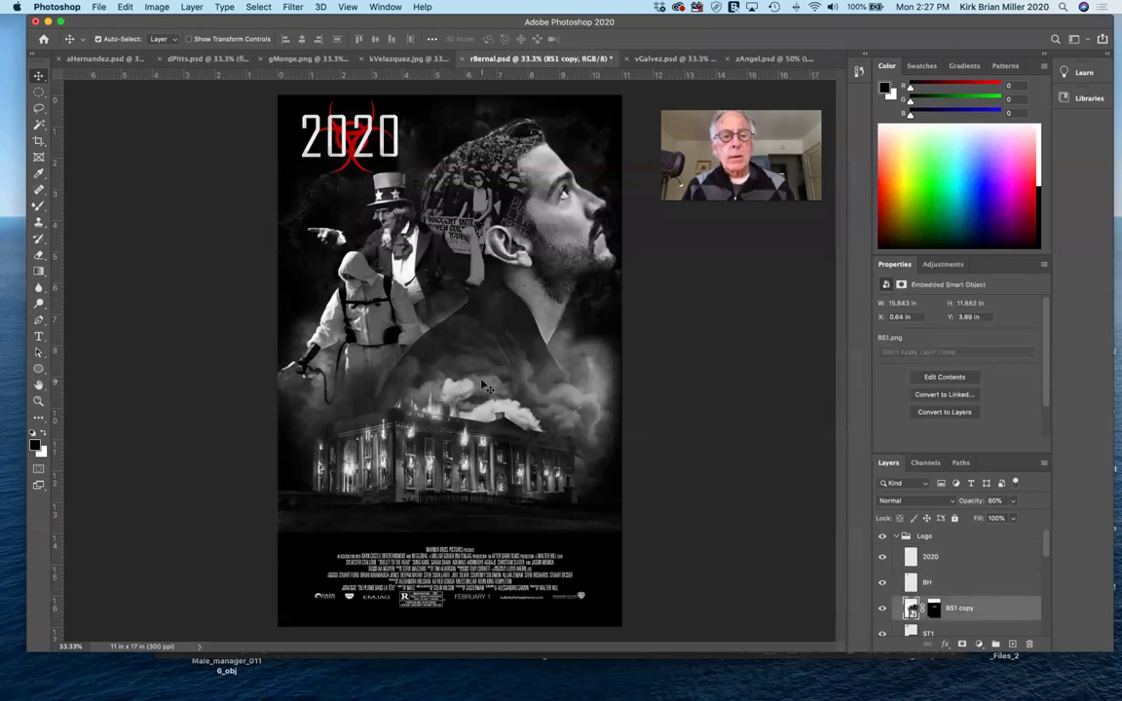
key(super+t)
key(Return)
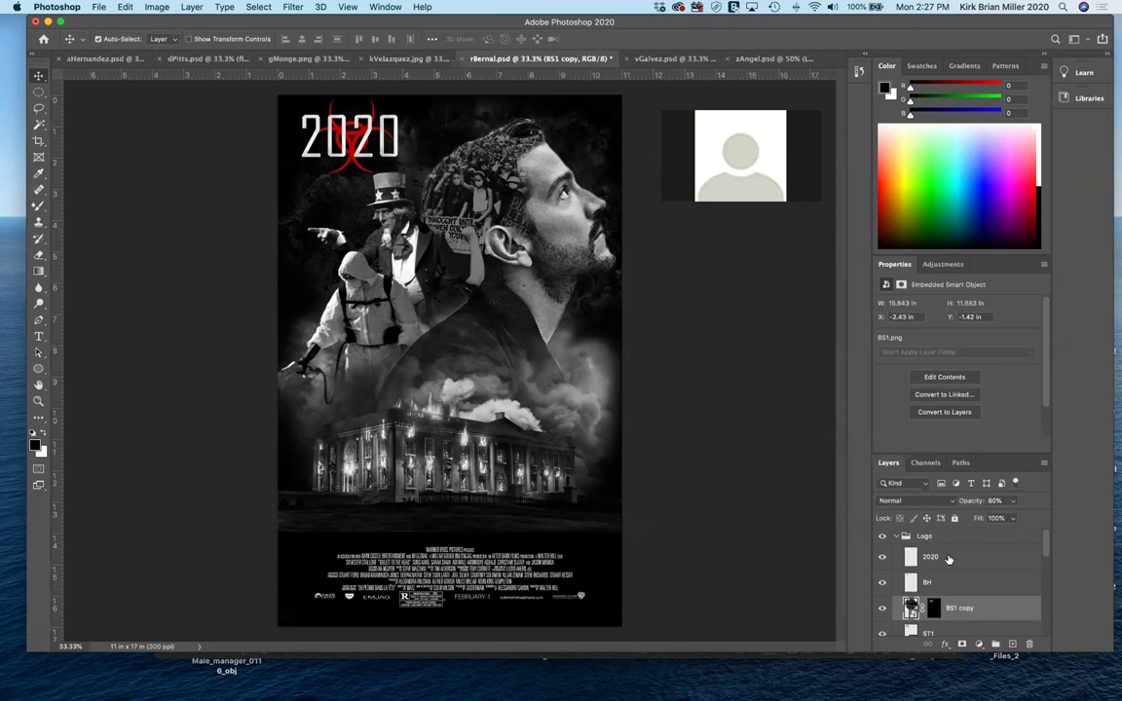
Step: Move the red biohazard symbol to the poster's centre, at about X 4.31 in and Y 5.73 in
click(949, 559)
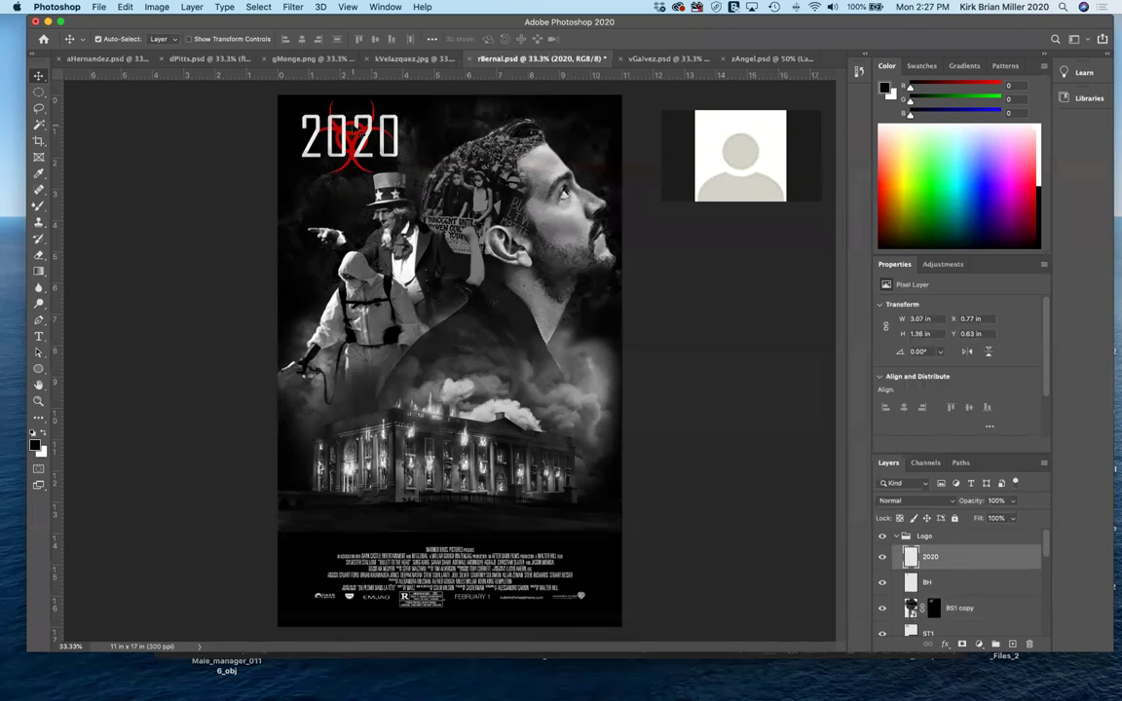
drag(328, 127, 469, 283)
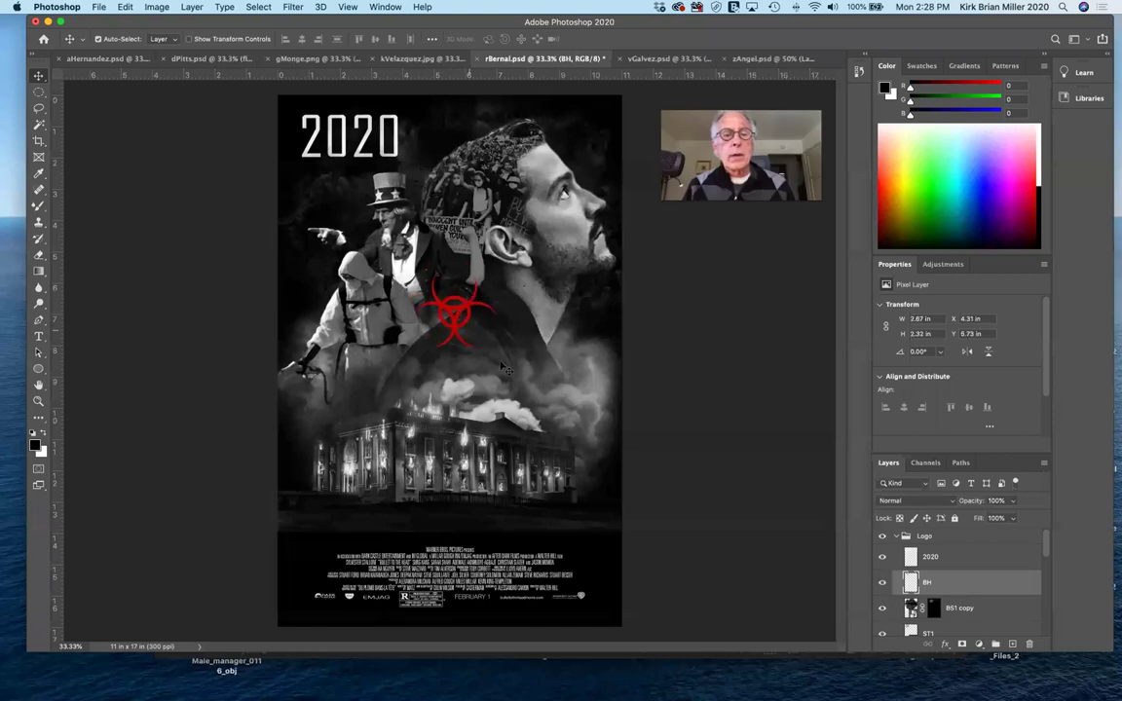
Step: Try to move the 2020 title from the poster's upper corner down to the biohazard symbol
key(alt+bracketright)
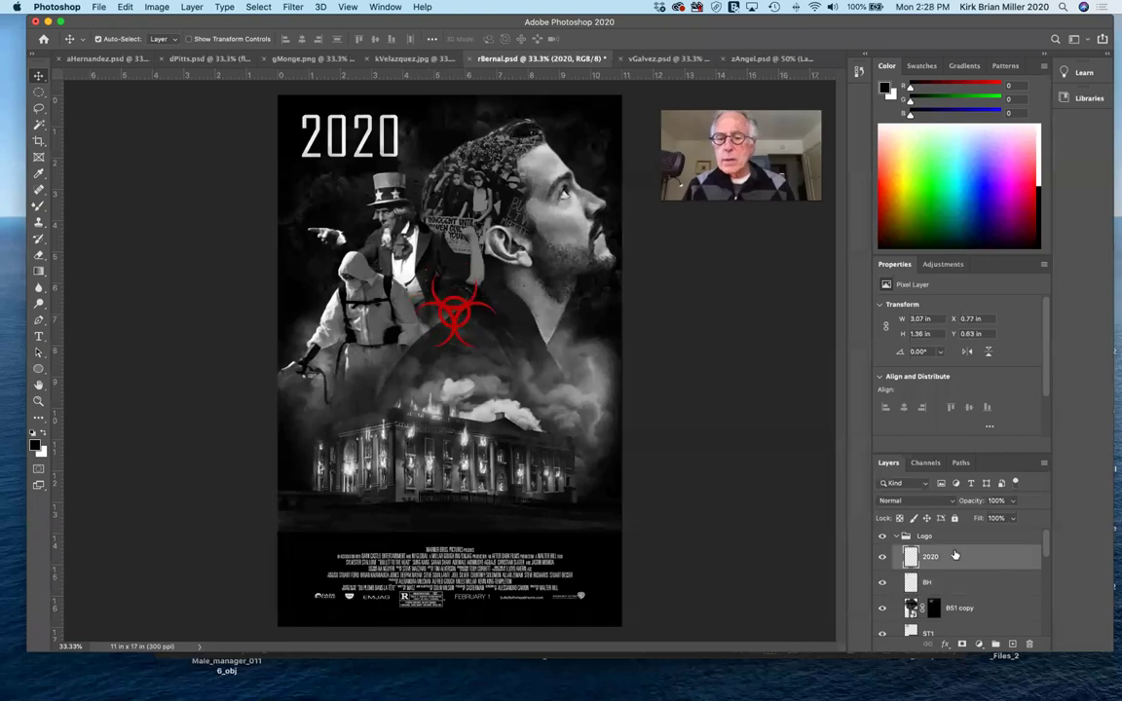
drag(332, 141, 419, 251)
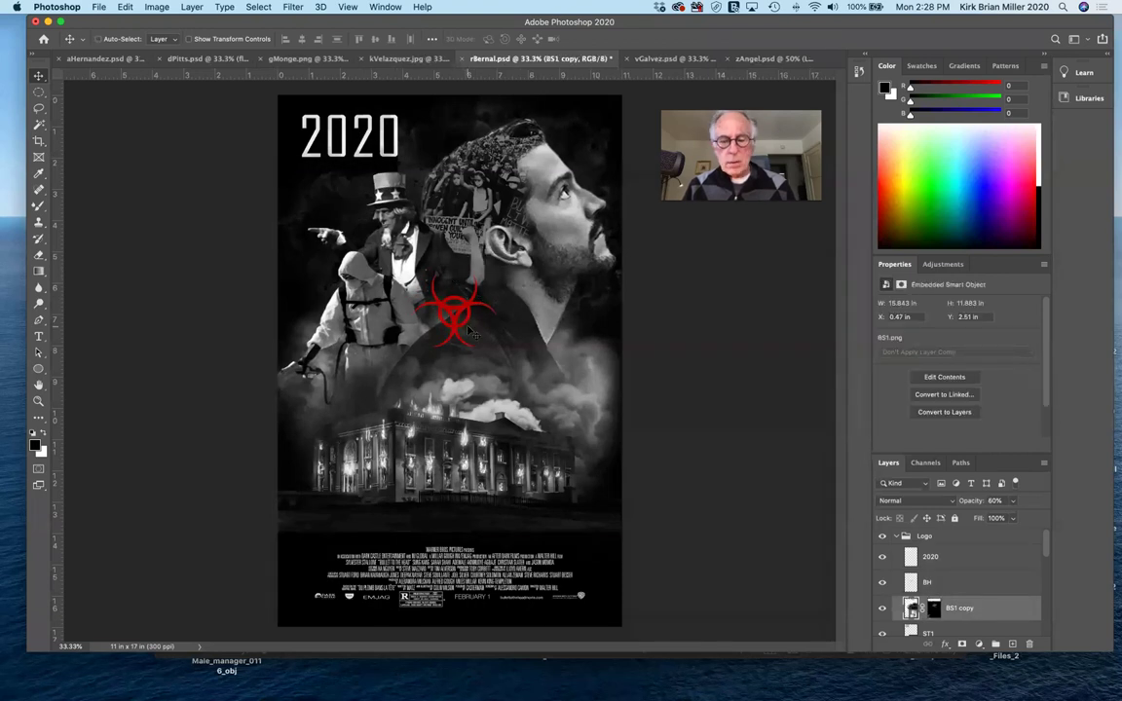
key(alt+bracketright)
key(alt+bracketright)
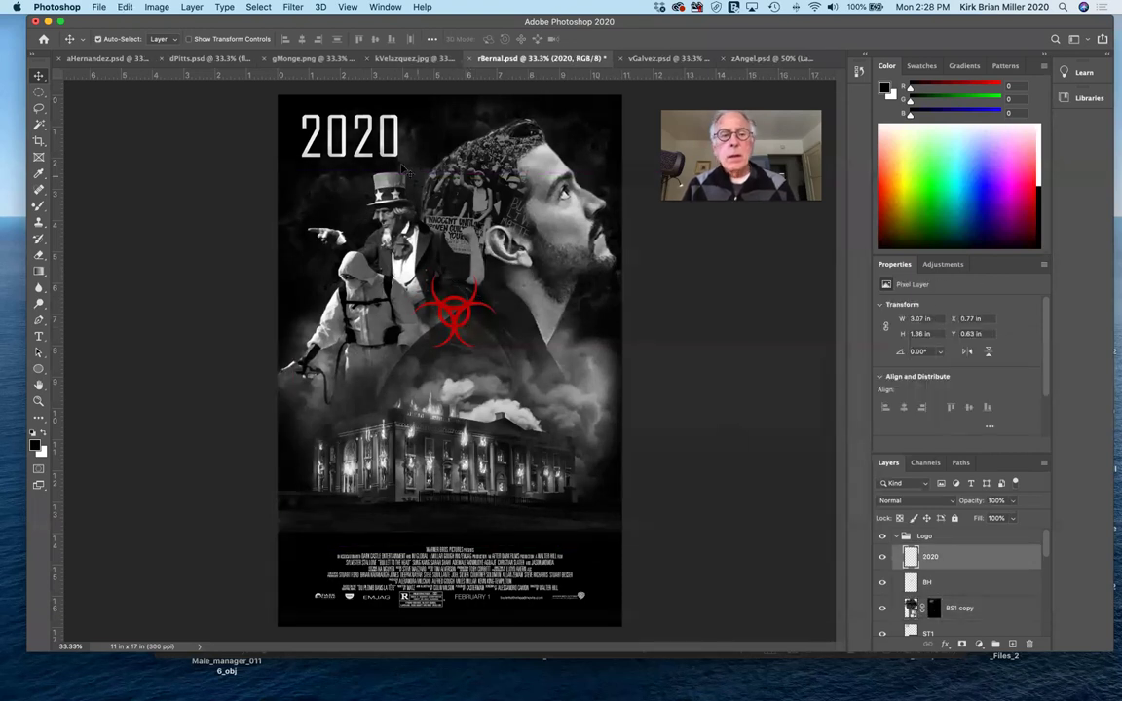
drag(402, 170, 354, 177)
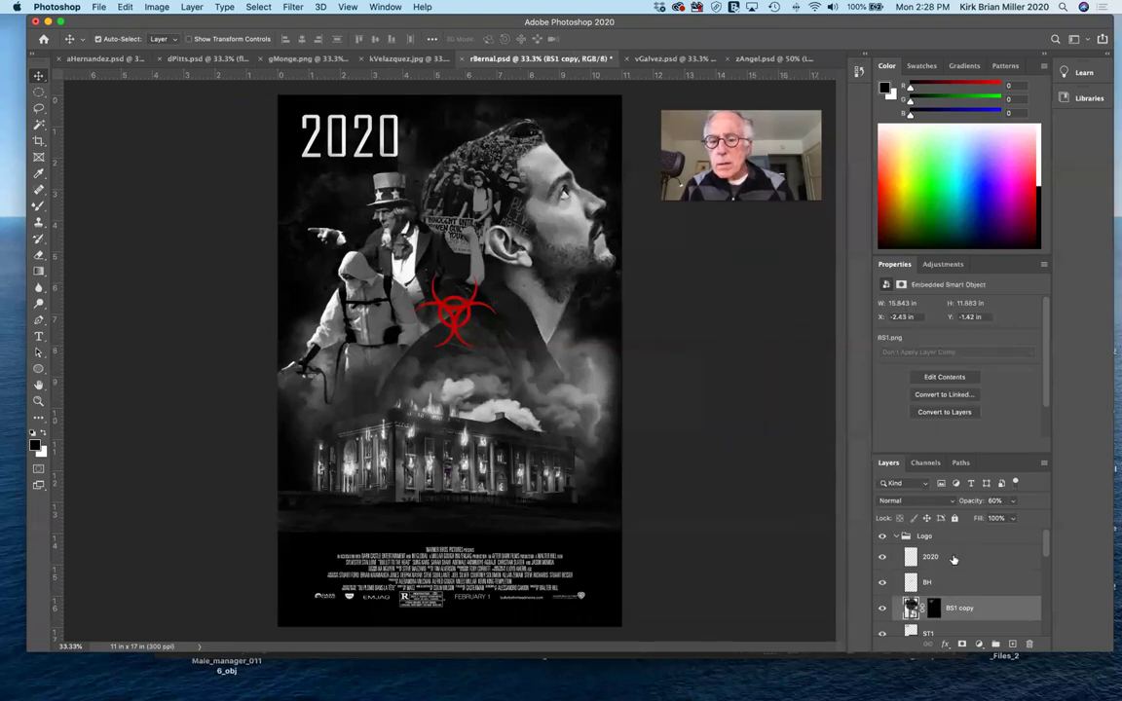
Step: Toggle the 2020 layer's visibility to check it, and move the title just above the biohazard symbol, at about X 4.03 in and Y 5.06 in
click(949, 558)
click(882, 558)
click(882, 558)
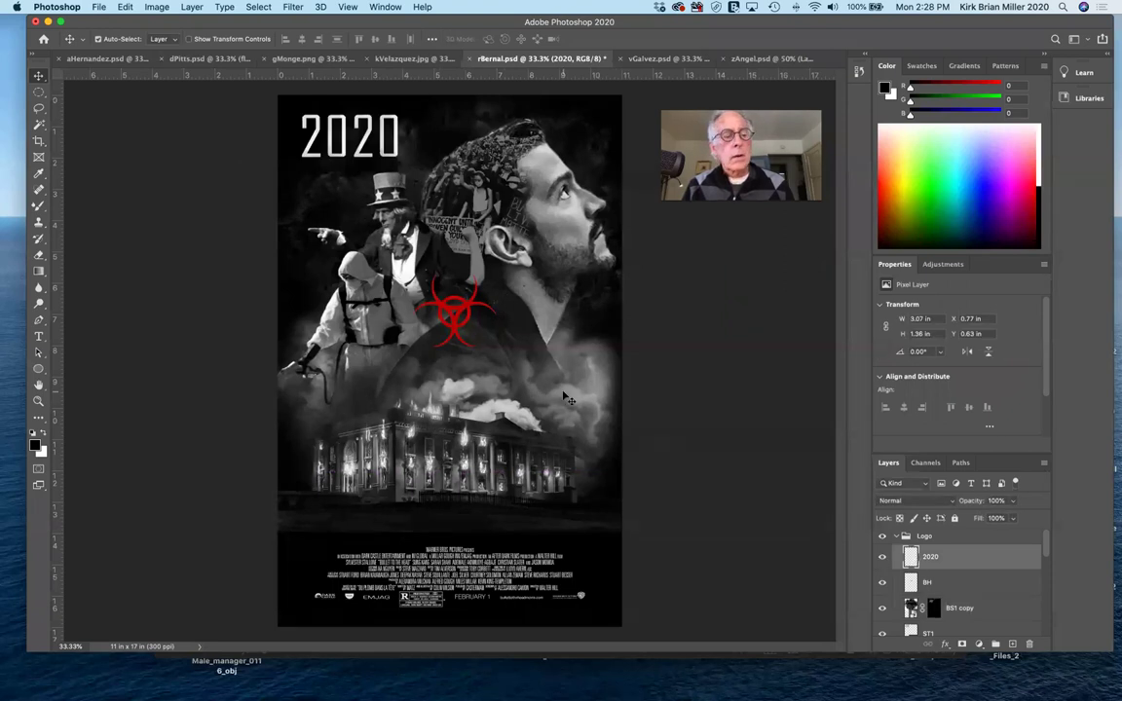
drag(356, 141, 470, 288)
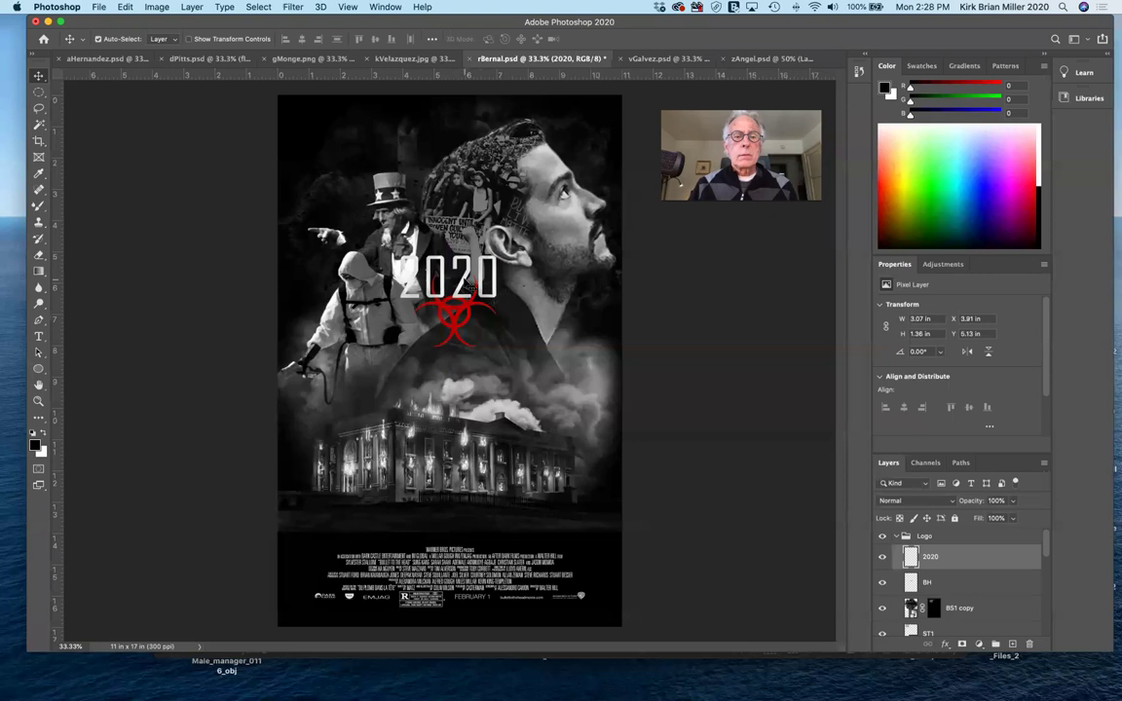
mouse_move(466, 249)
mouse_down()
mouse_move(394, 249)
mouse_move(475, 253)
mouse_up()
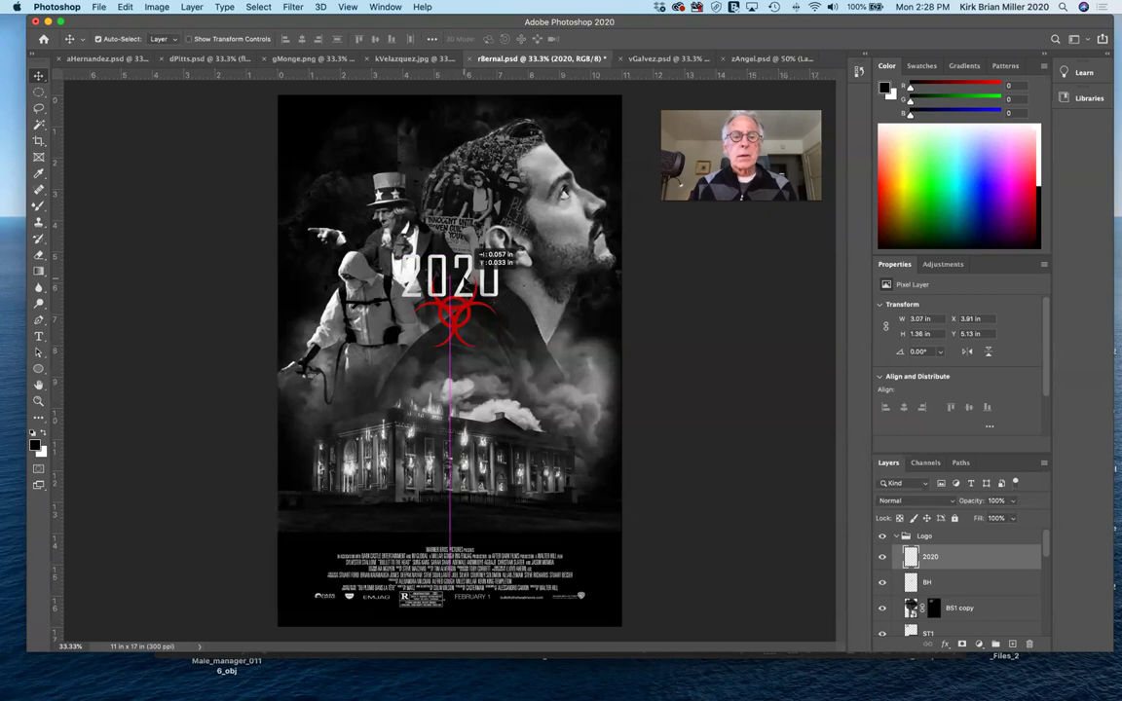
drag(475, 252, 477, 252)
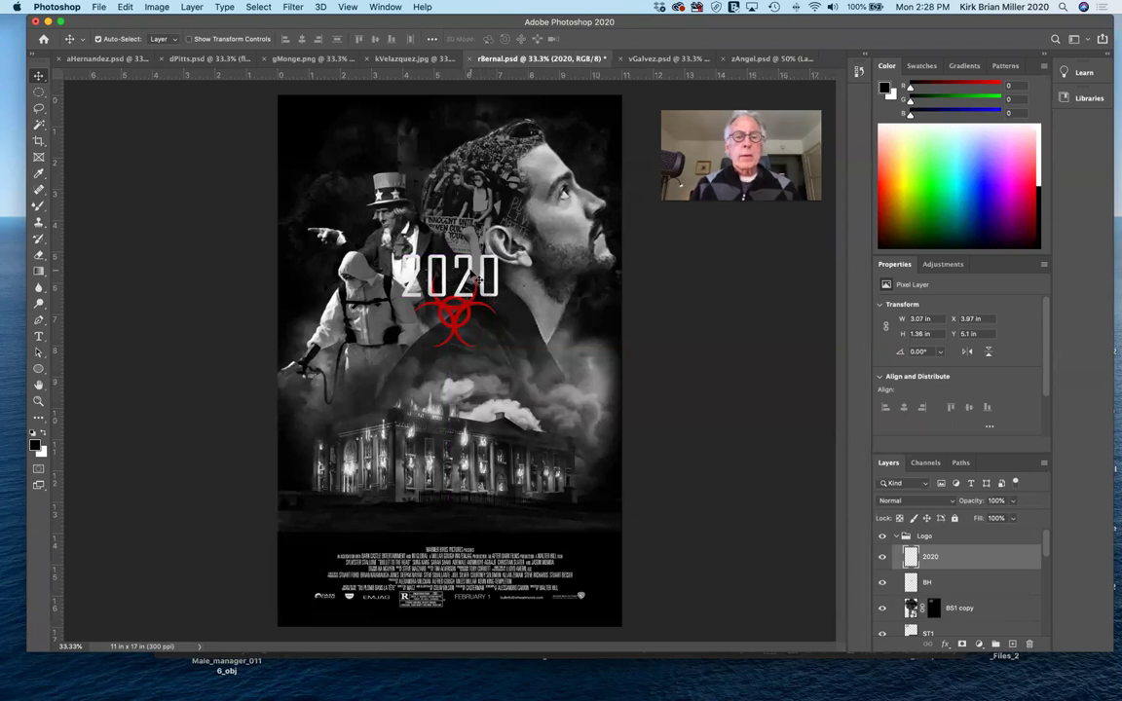
drag(478, 277, 474, 274)
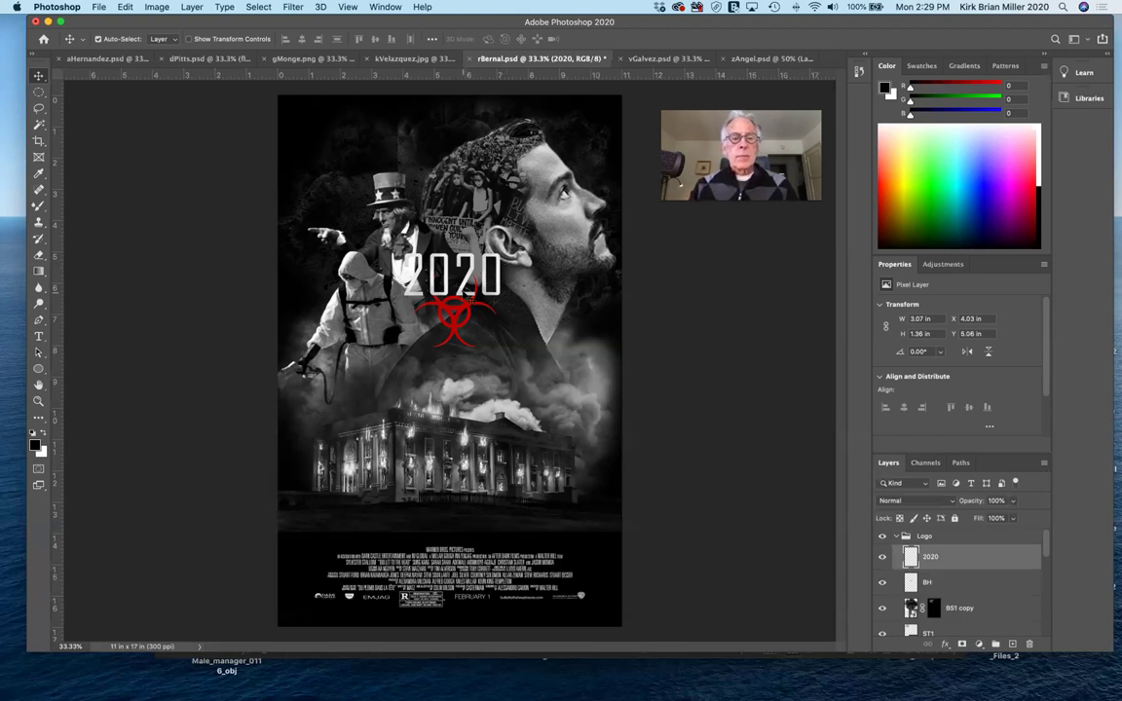
Step: Lower the biohazard symbol towards the burning building and place the 2020 title over its upper part, at about X 4.12 in and Y 6.41 in
drag(459, 319, 459, 346)
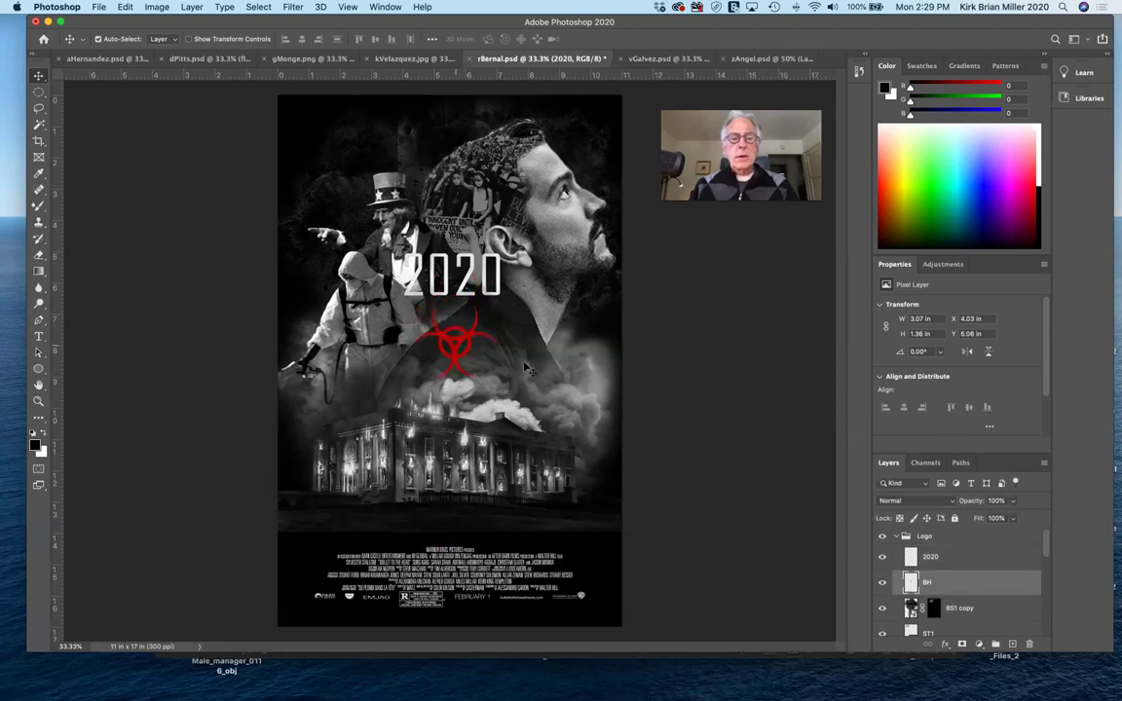
click(930, 556)
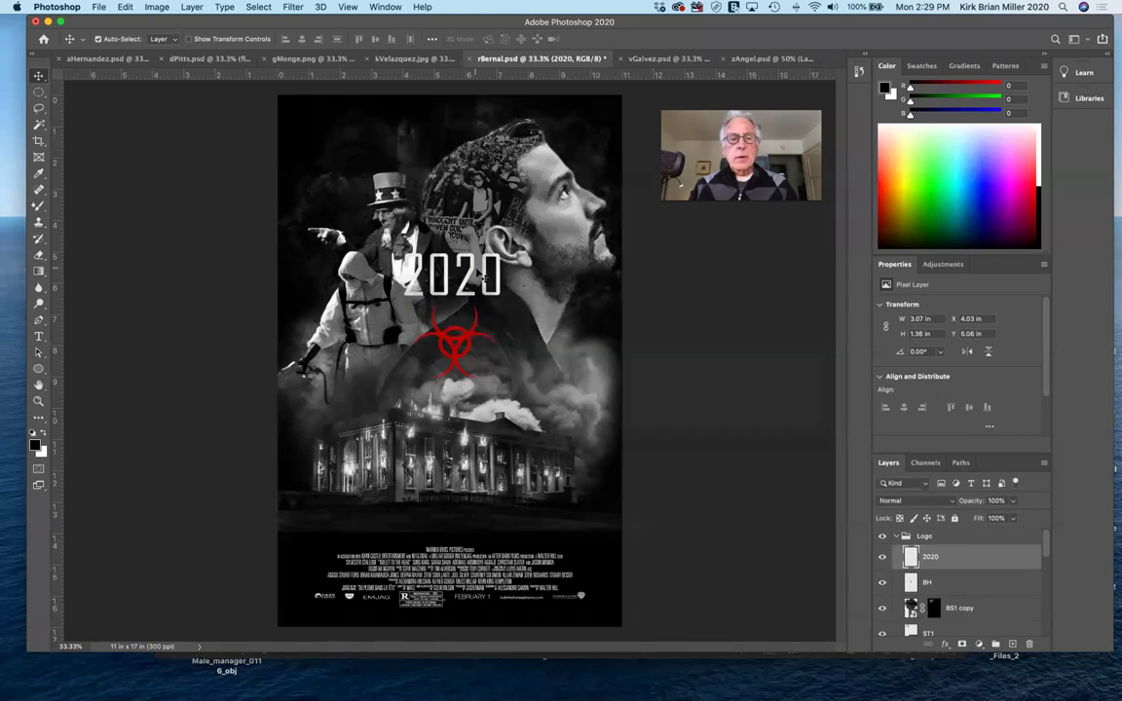
mouse_move(474, 268)
mouse_down()
mouse_move(474, 314)
mouse_move(480, 281)
mouse_up()
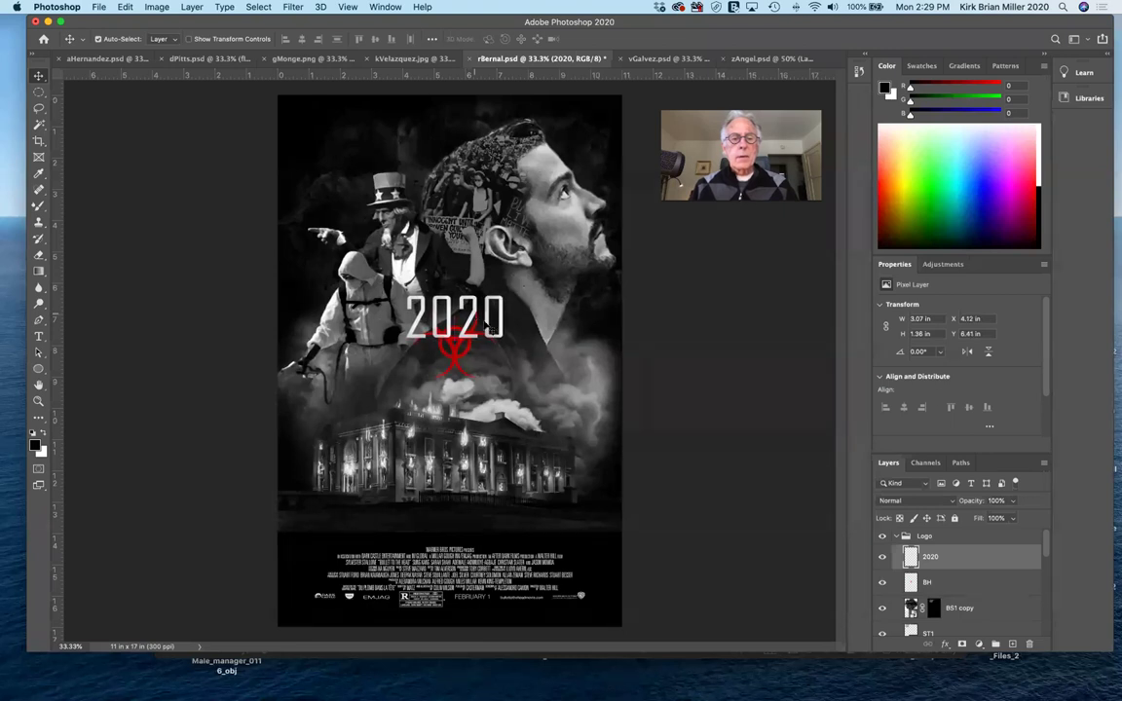
click(759, 490)
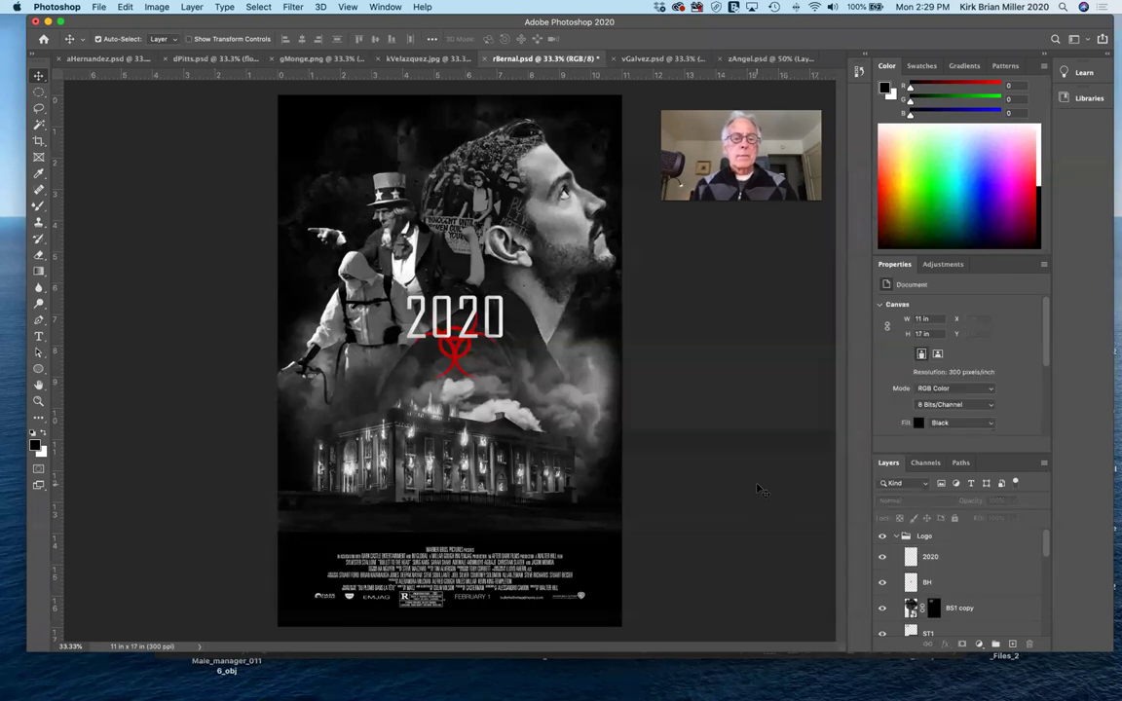
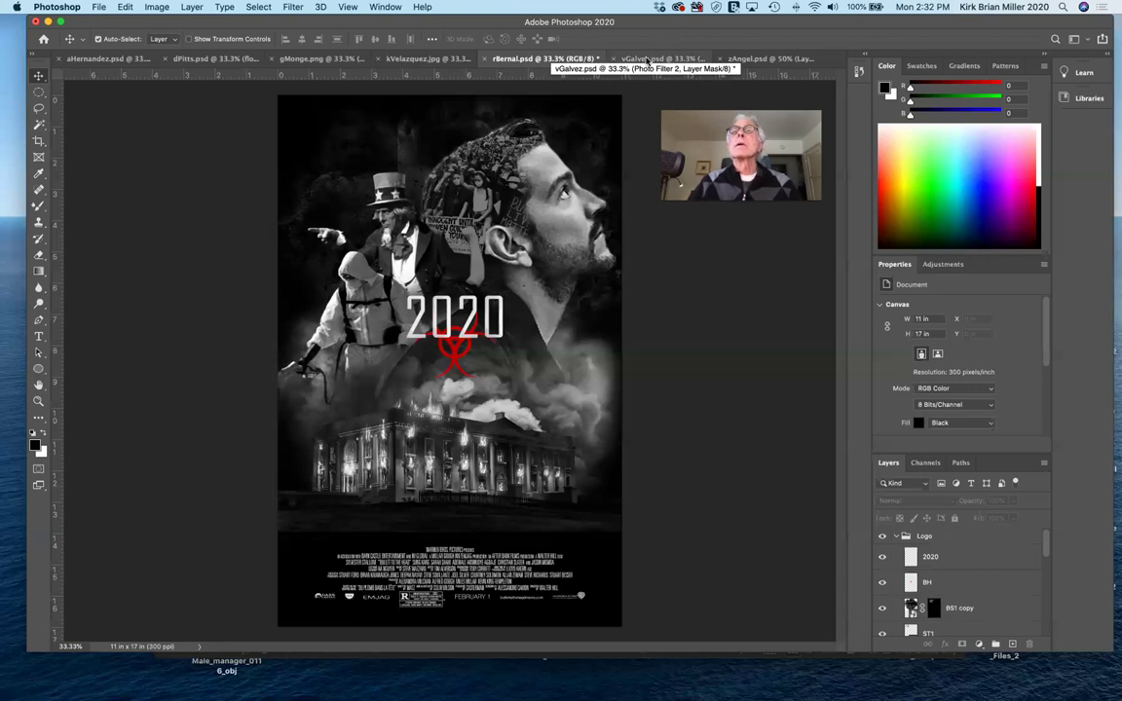
Step: Bring up the vGalvez.psd poster, toggle Brightness/Contrast 1 to compare its effect, and examine the layer stack down to the artist photo layers
click(646, 60)
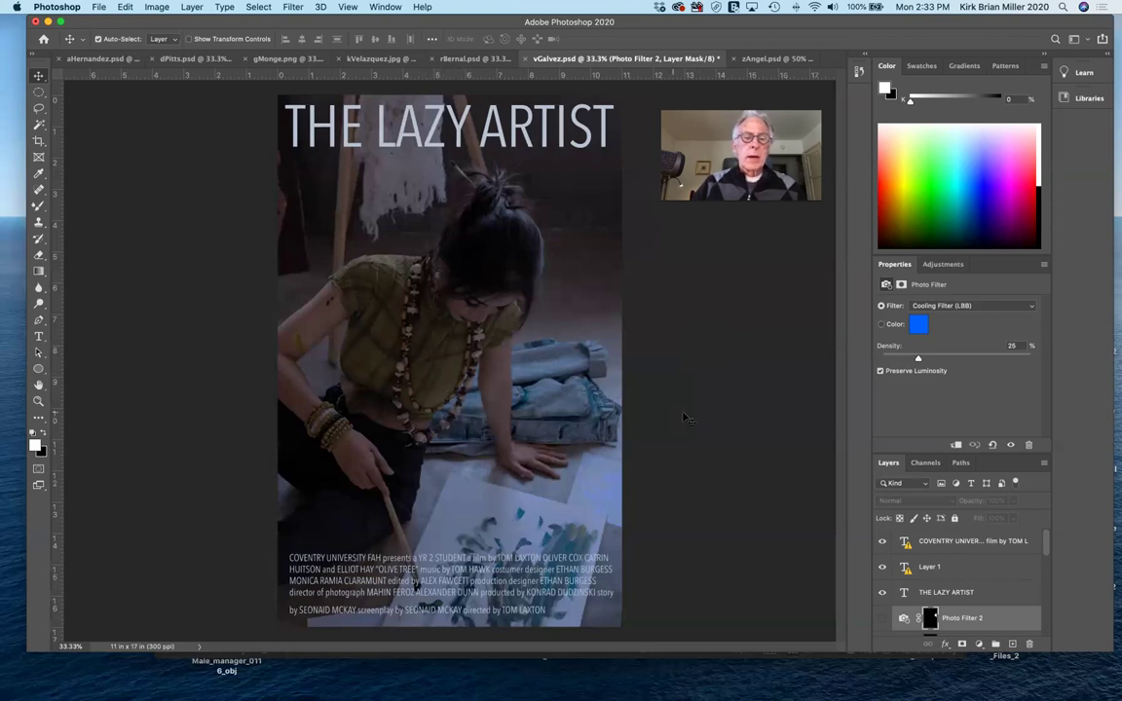
scroll(965, 577, down, 3)
scroll(966, 578, up, 2)
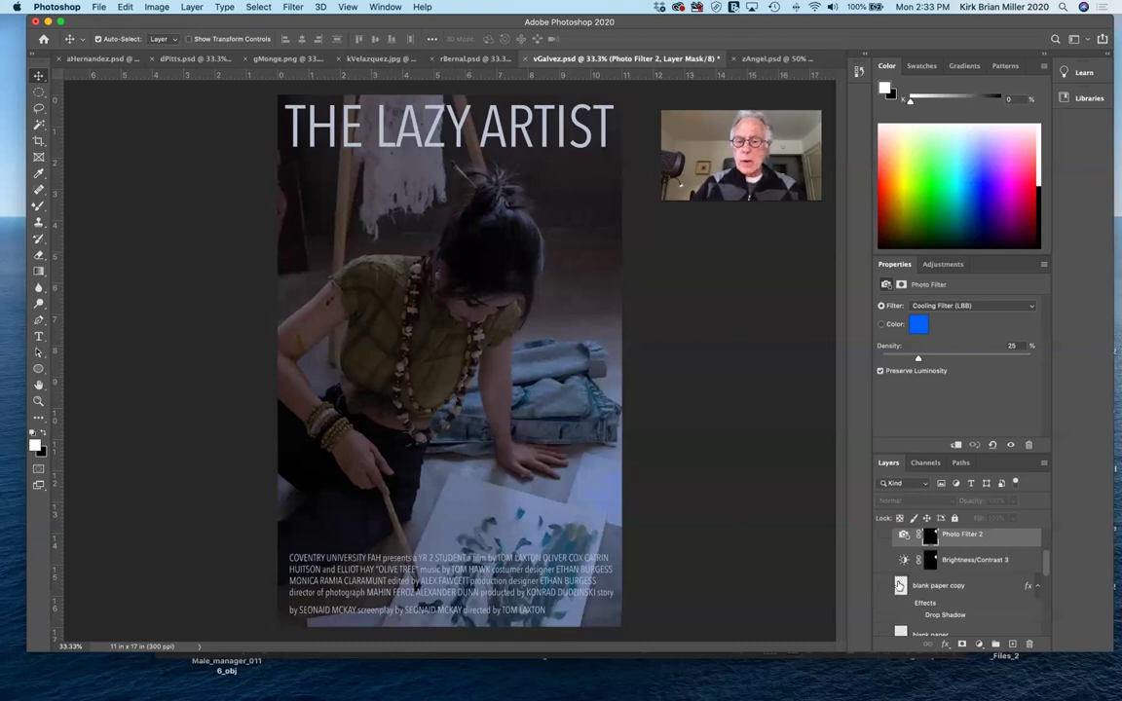
scroll(922, 585, up, 1)
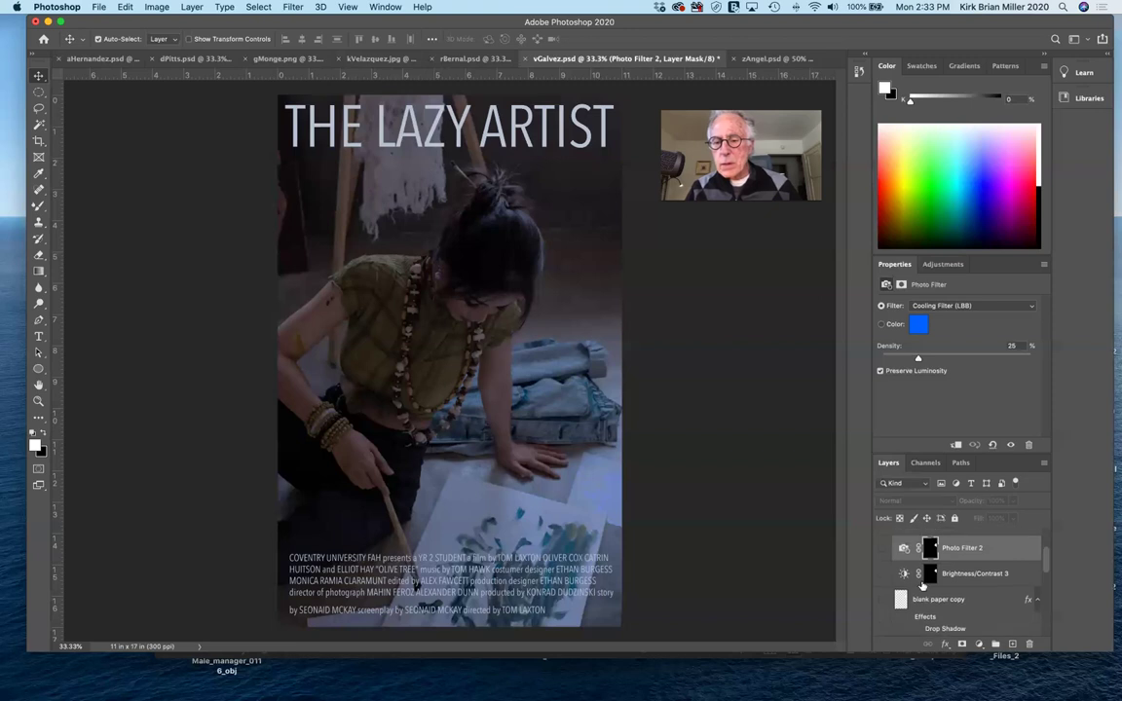
scroll(922, 584, down, 5)
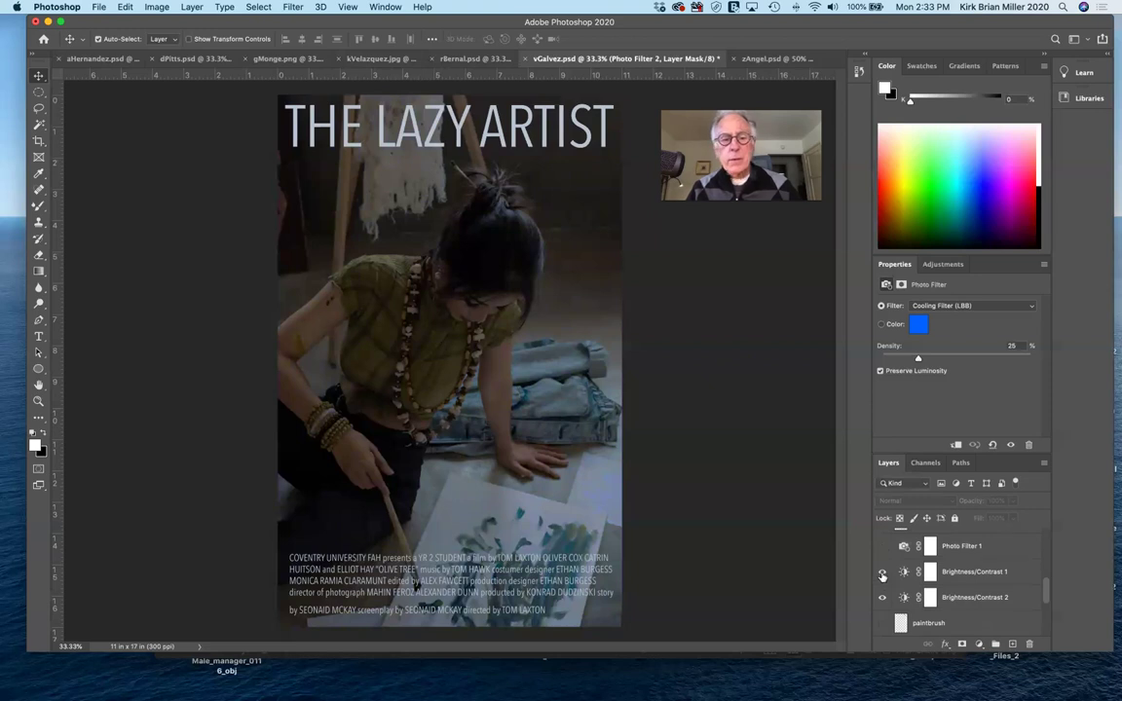
click(883, 548)
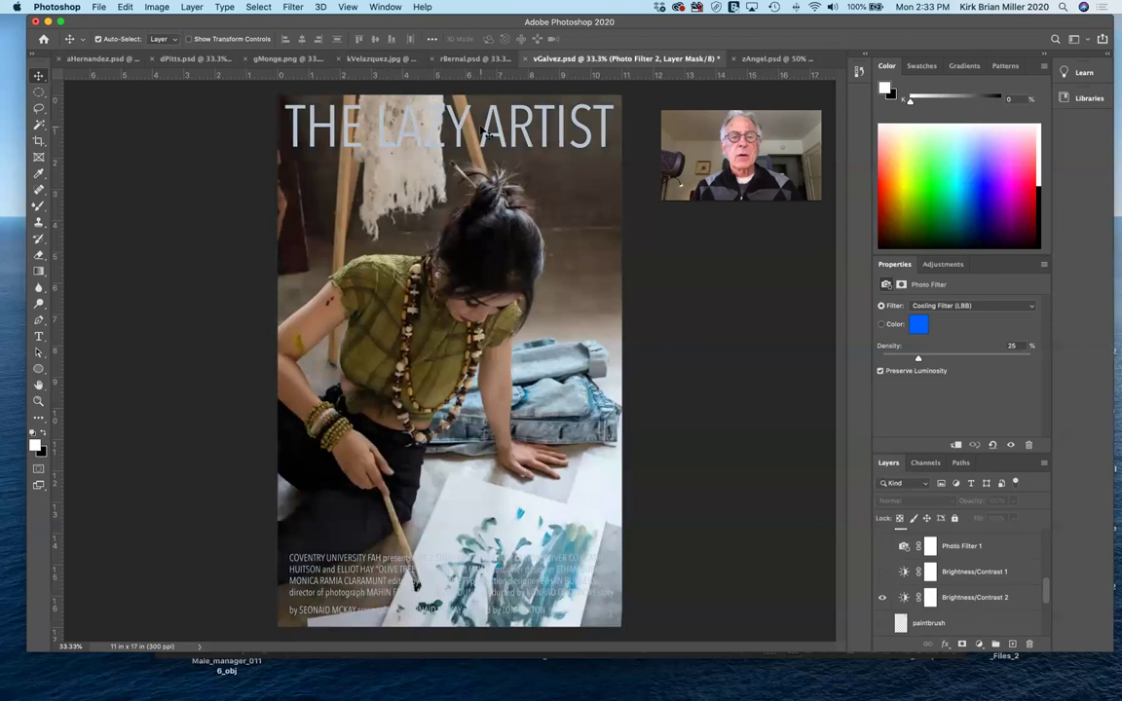
click(883, 572)
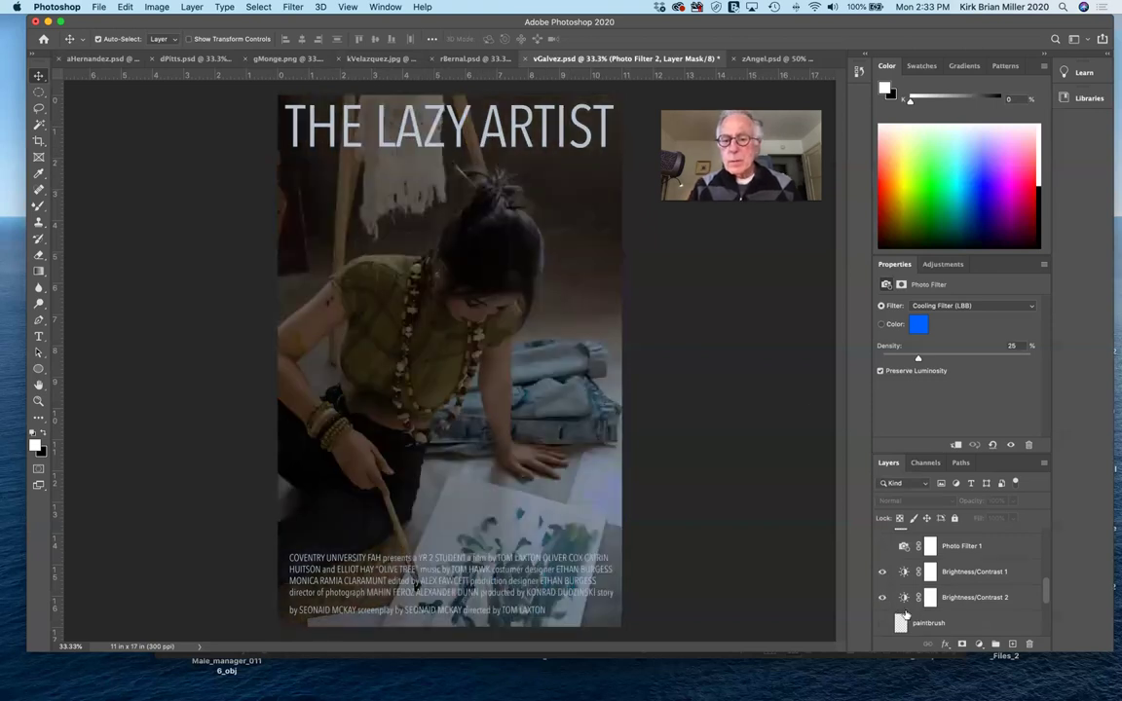
scroll(954, 626, down, 1)
scroll(955, 626, down, 1)
scroll(954, 627, down, 5)
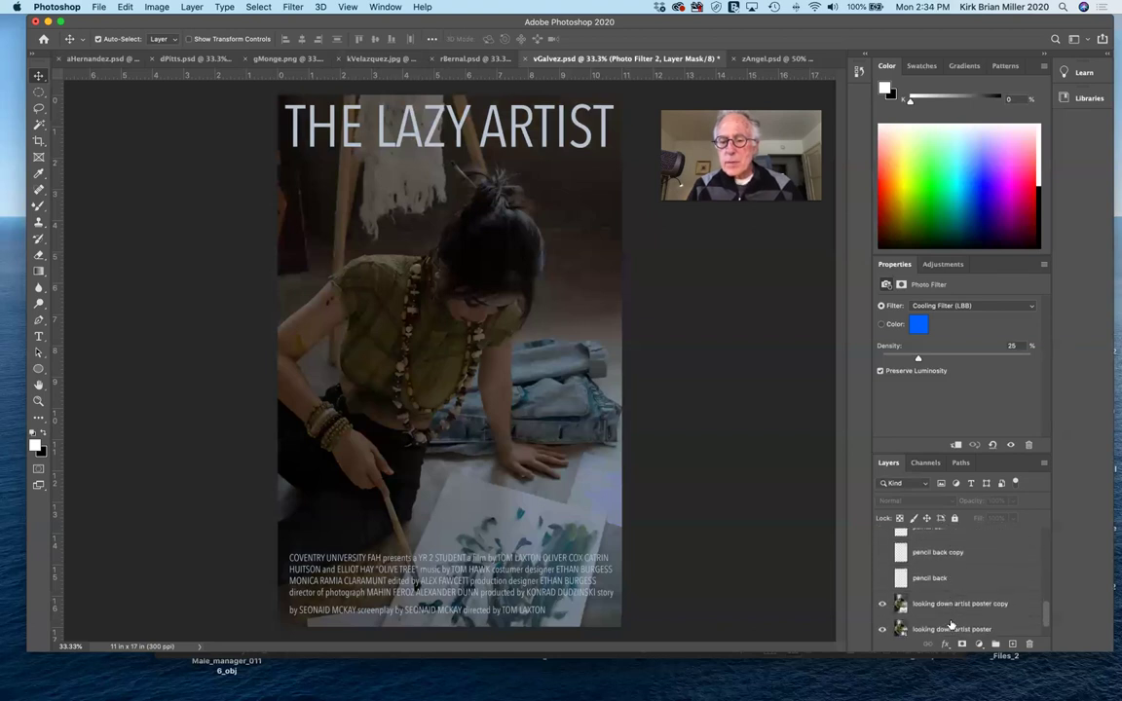
scroll(906, 596, down, 2)
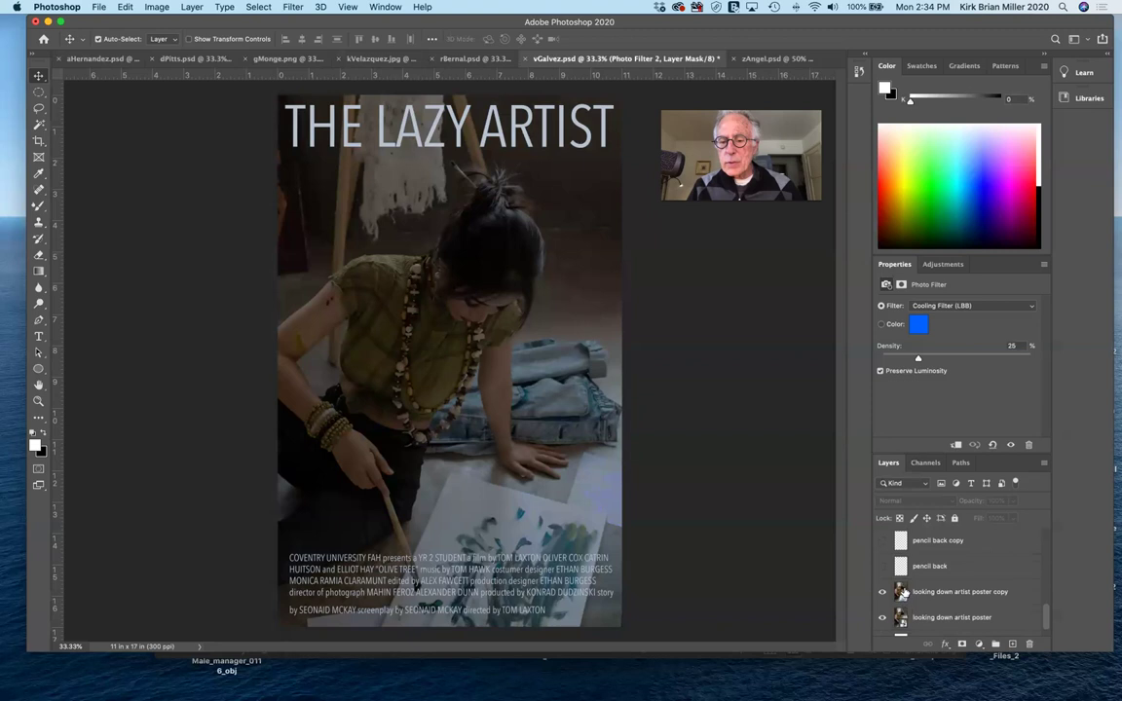
Step: Invert the colours of the "looking down artist poster copy" layer
click(904, 592)
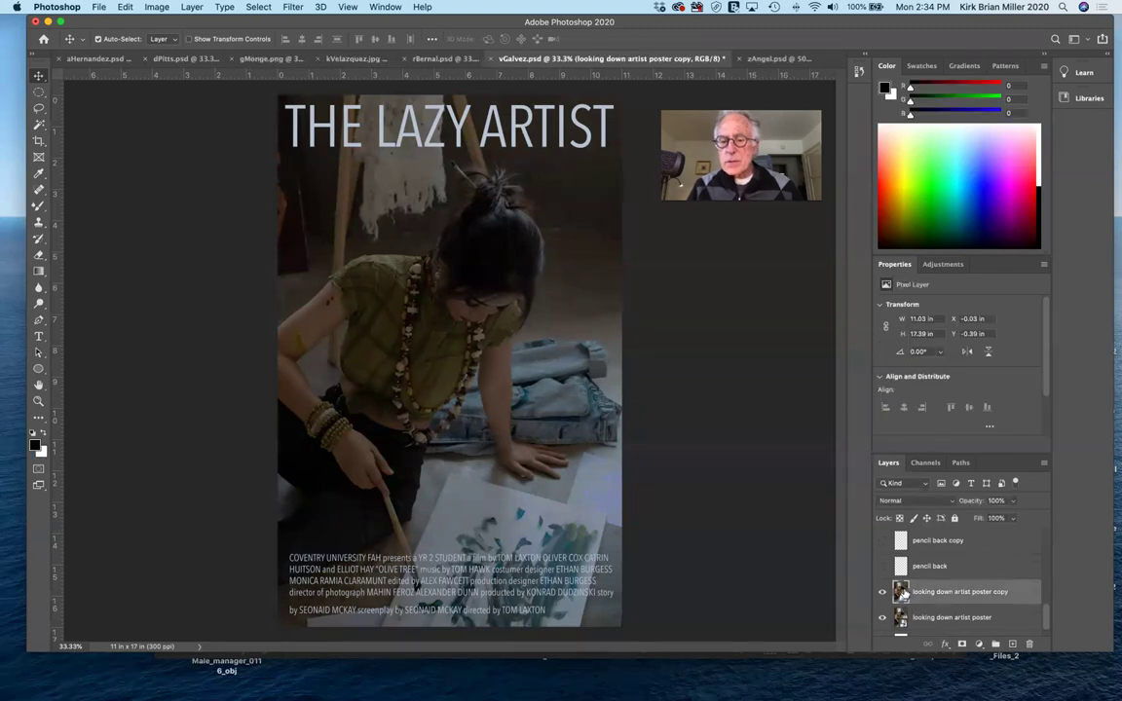
key(super)
key(super+i)
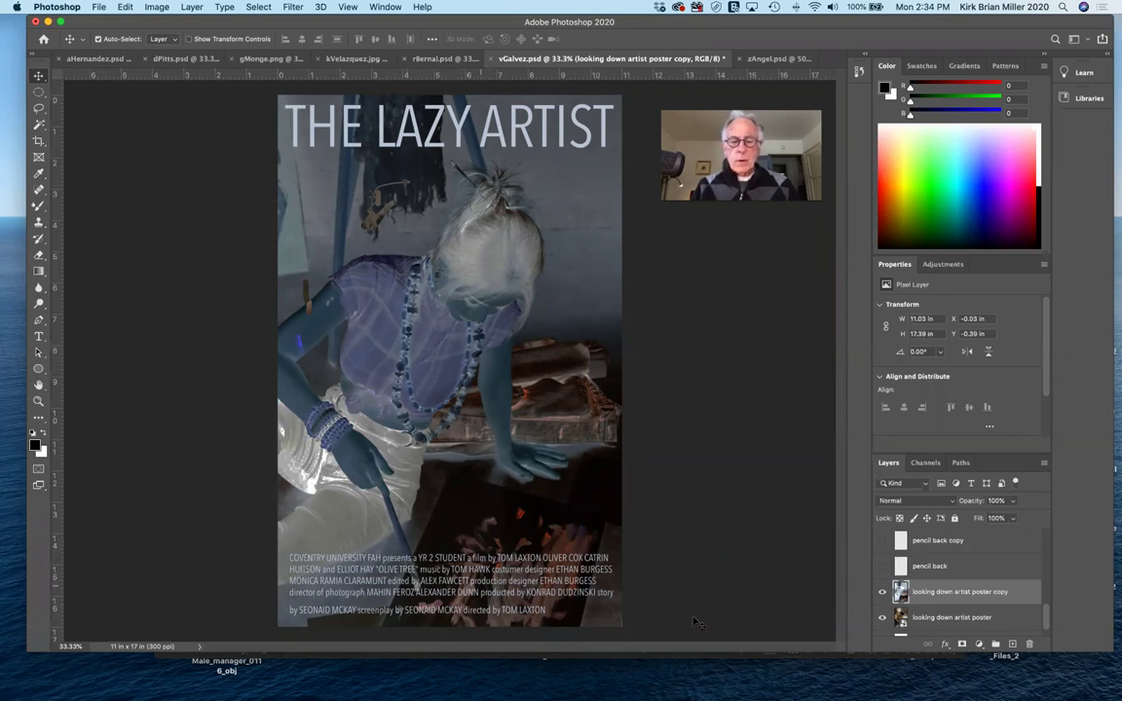
Step: Review the poster's layer stack from the background up to the text layers, and toggle the credits layer's visibility
scroll(1000, 615, down, 1)
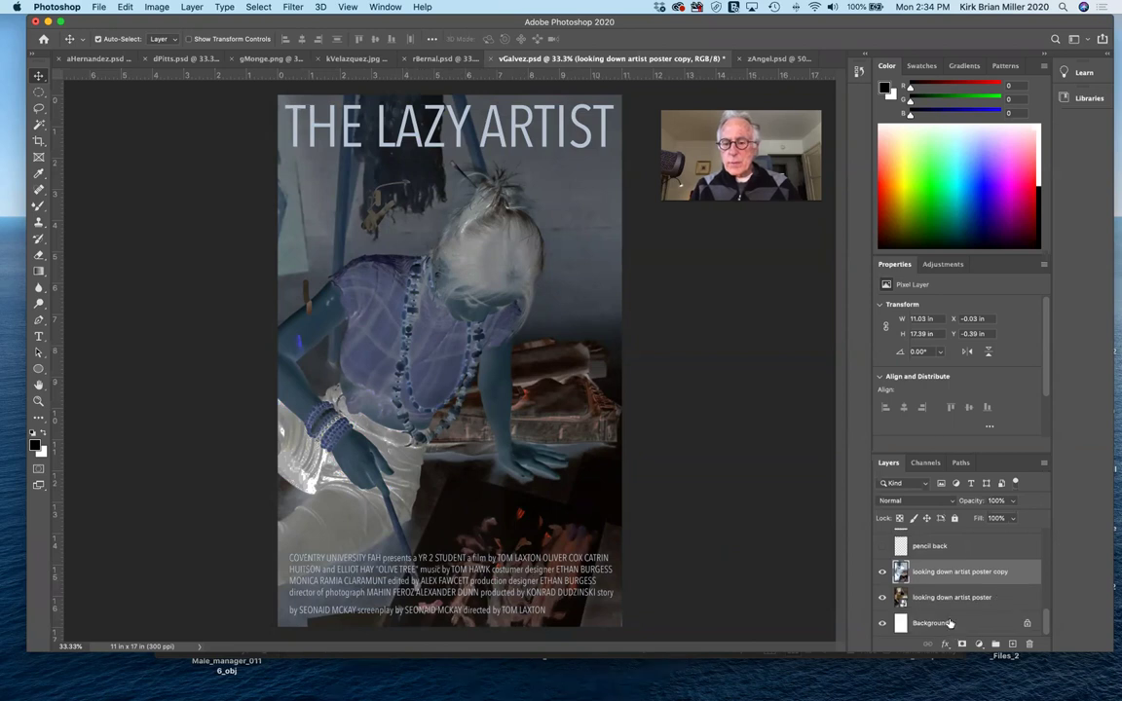
scroll(954, 621, up, 1)
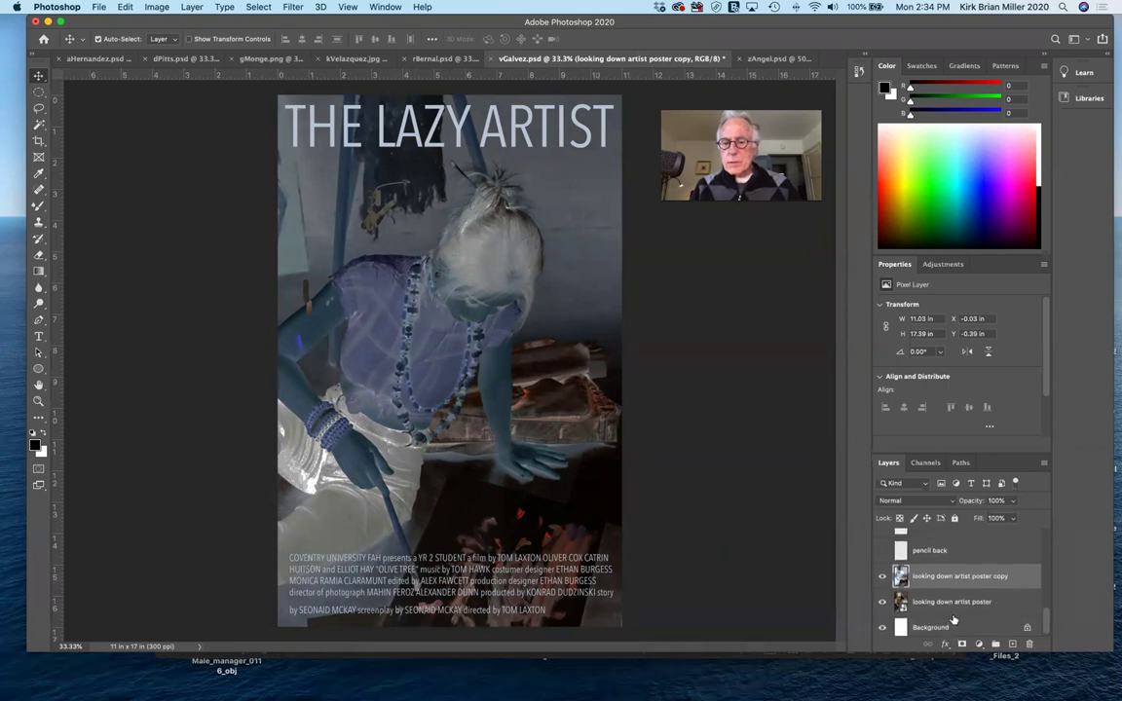
scroll(916, 553, up, 3)
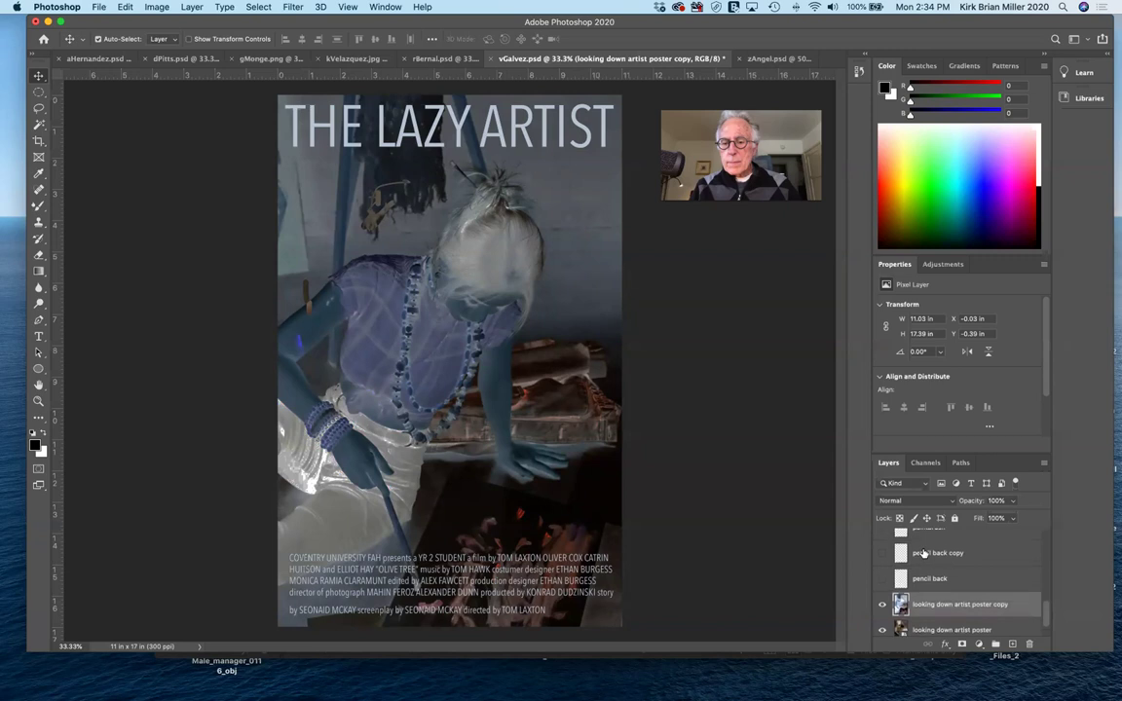
scroll(923, 554, up, 5)
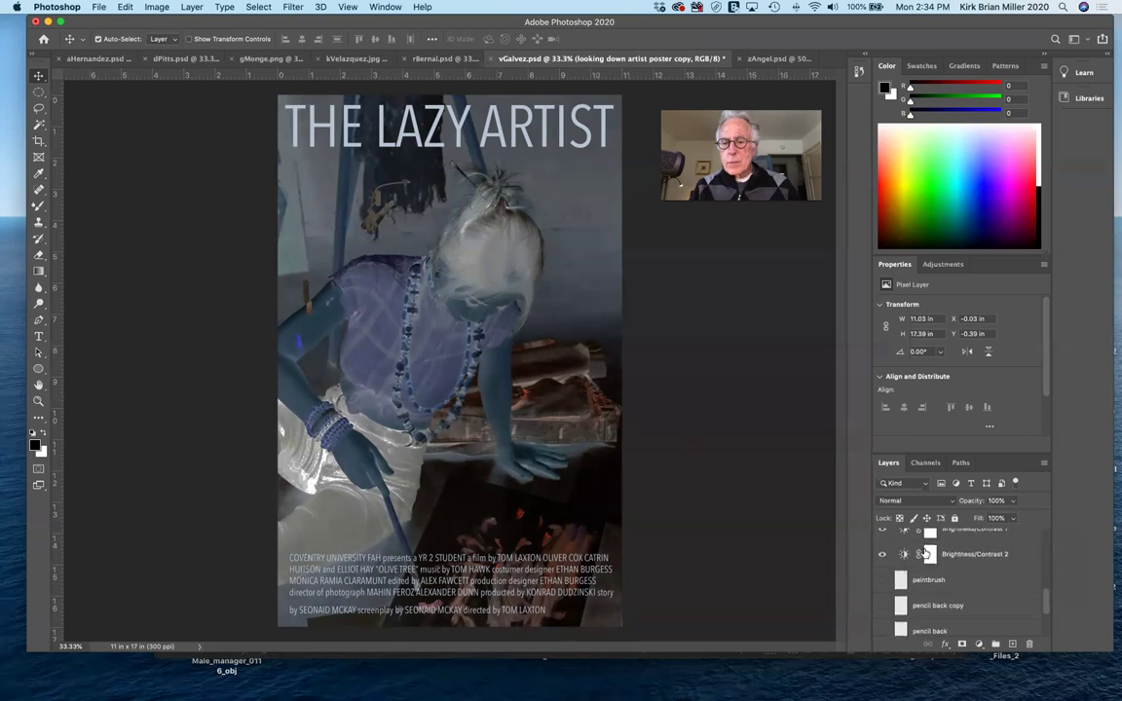
scroll(925, 551, up, 3)
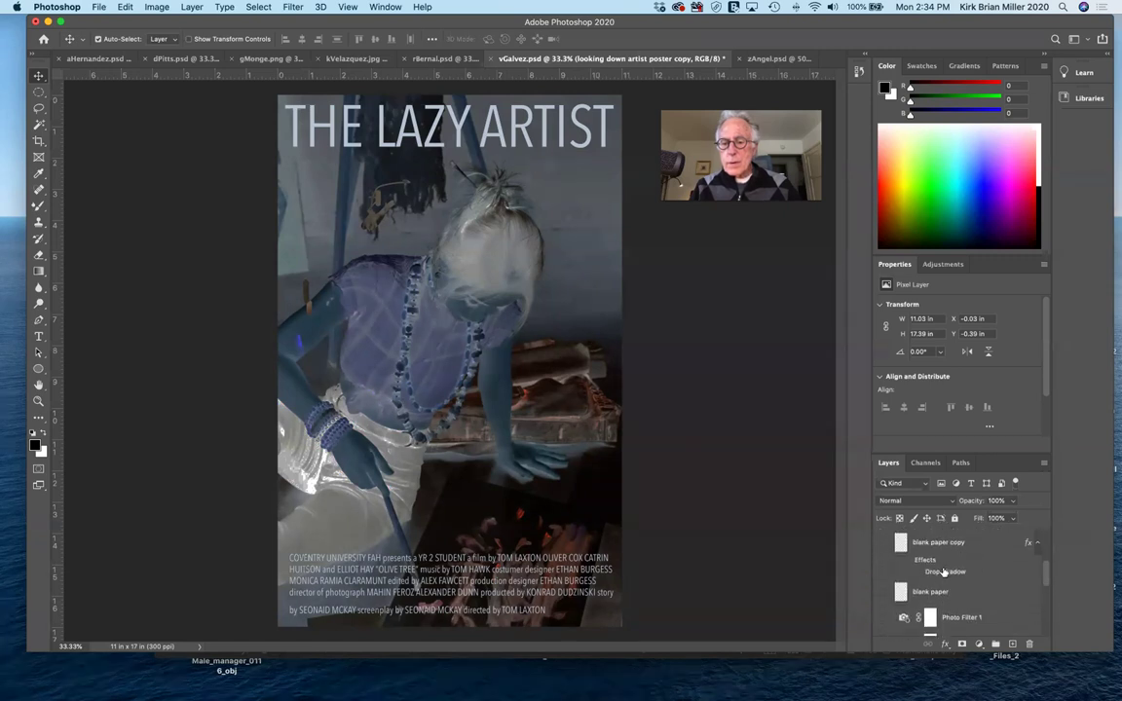
scroll(943, 572, up, 5)
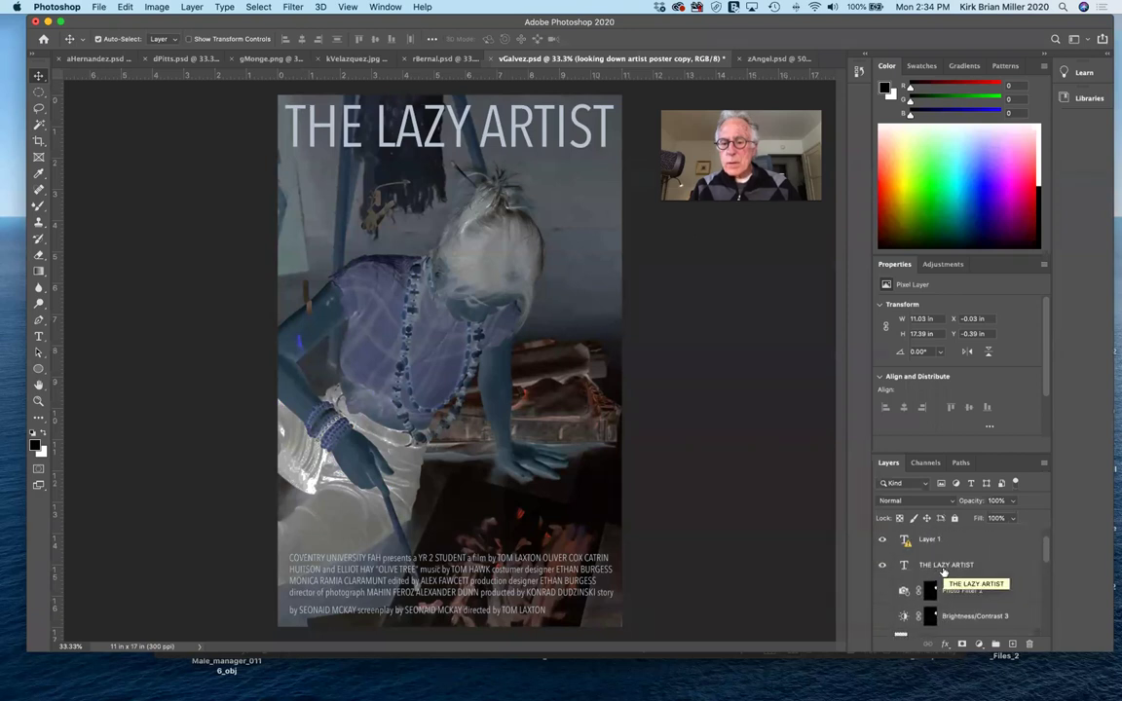
scroll(942, 573, up, 2)
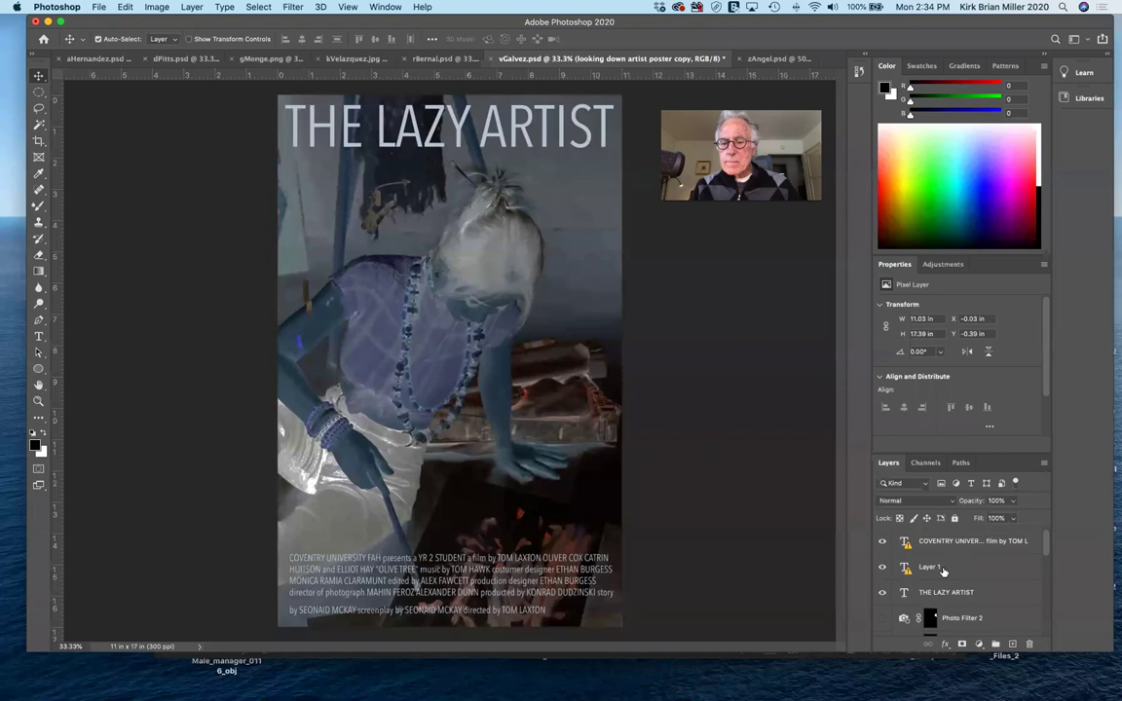
click(883, 543)
click(882, 543)
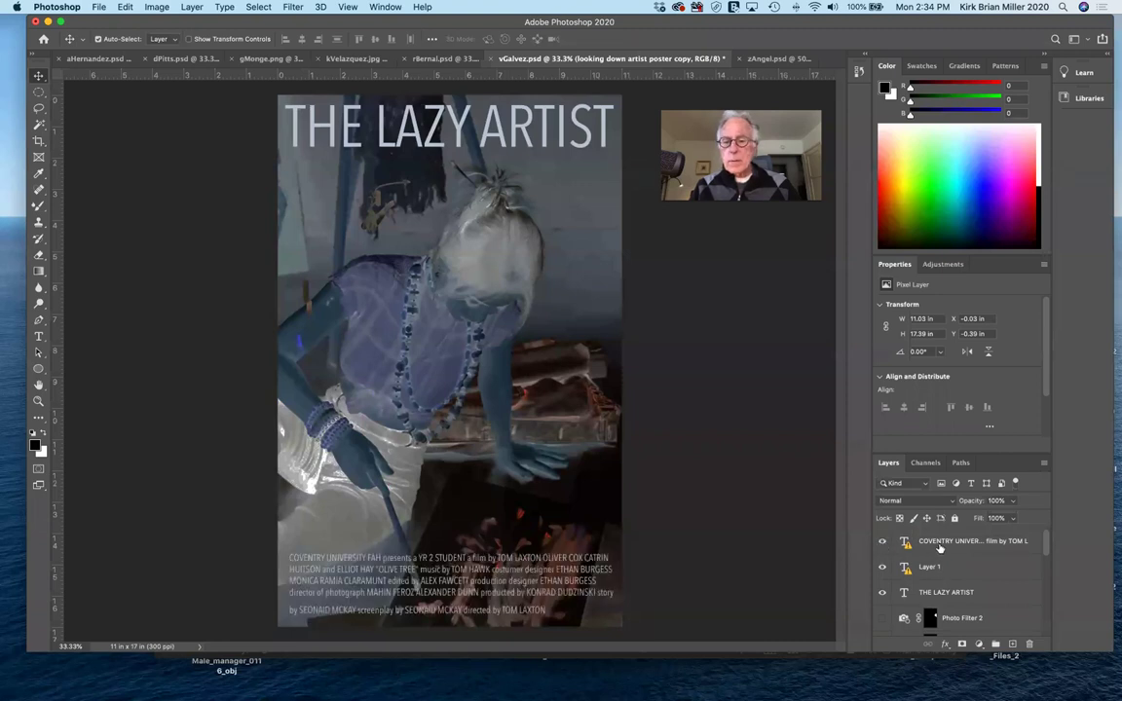
Step: Scale the credits text block down to about 64% around its centre, and toggle its visibility to compare
click(939, 545)
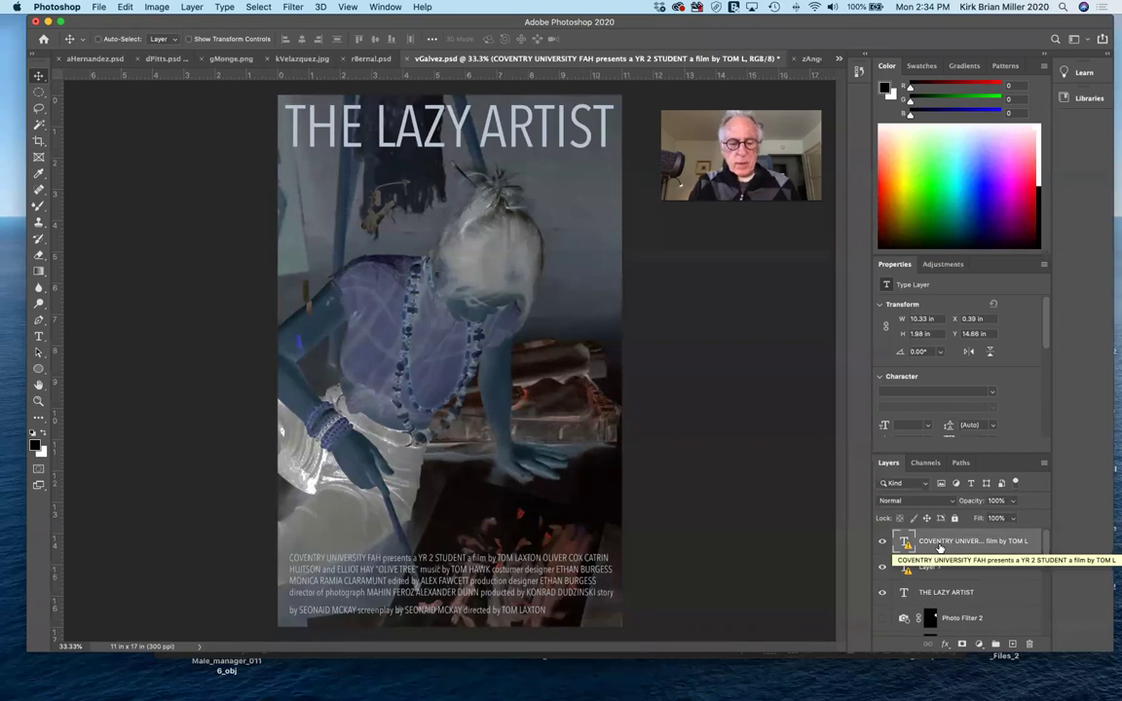
key(super+t)
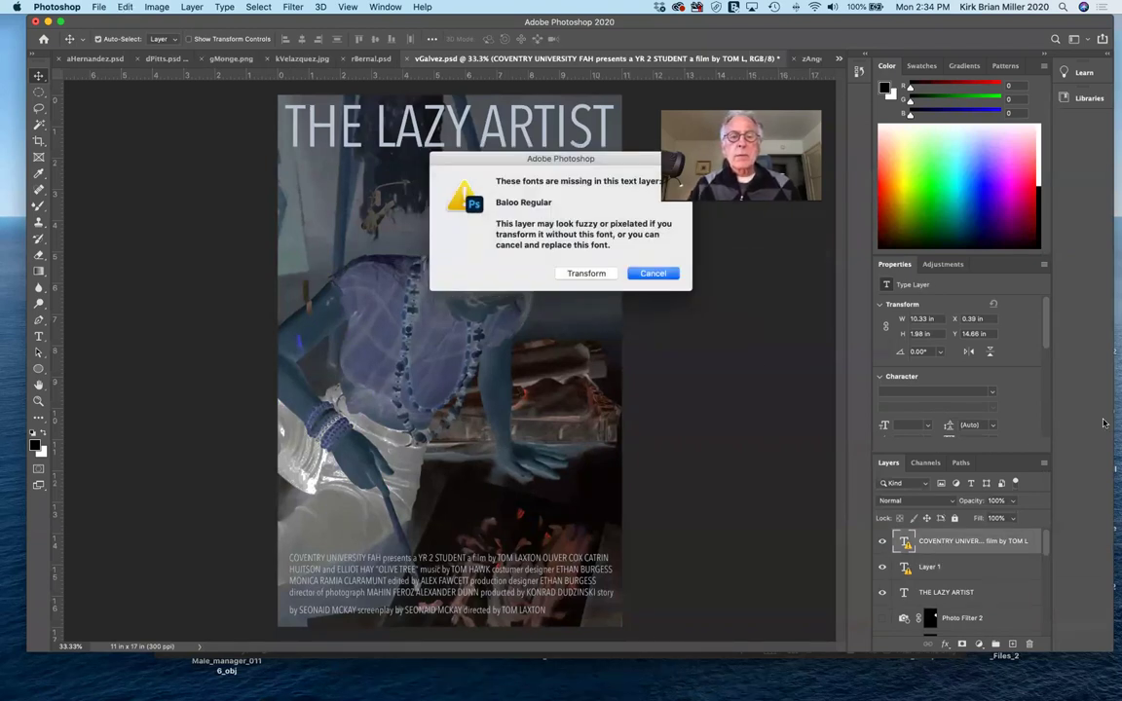
click(584, 273)
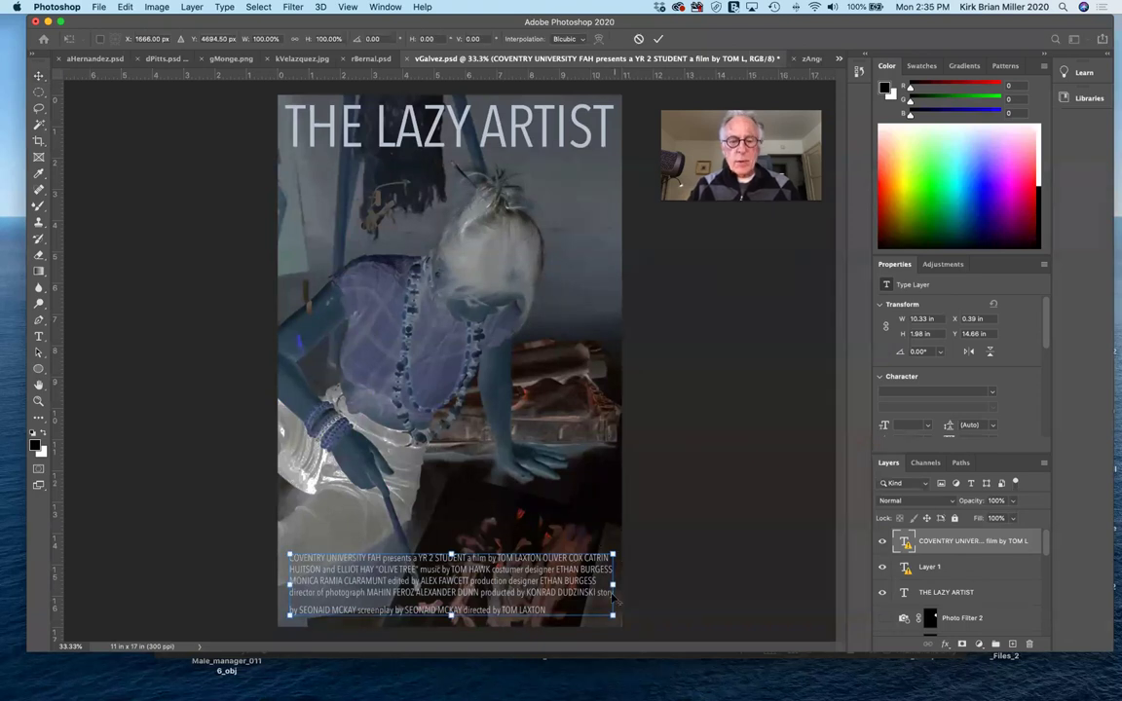
drag(613, 555, 556, 565)
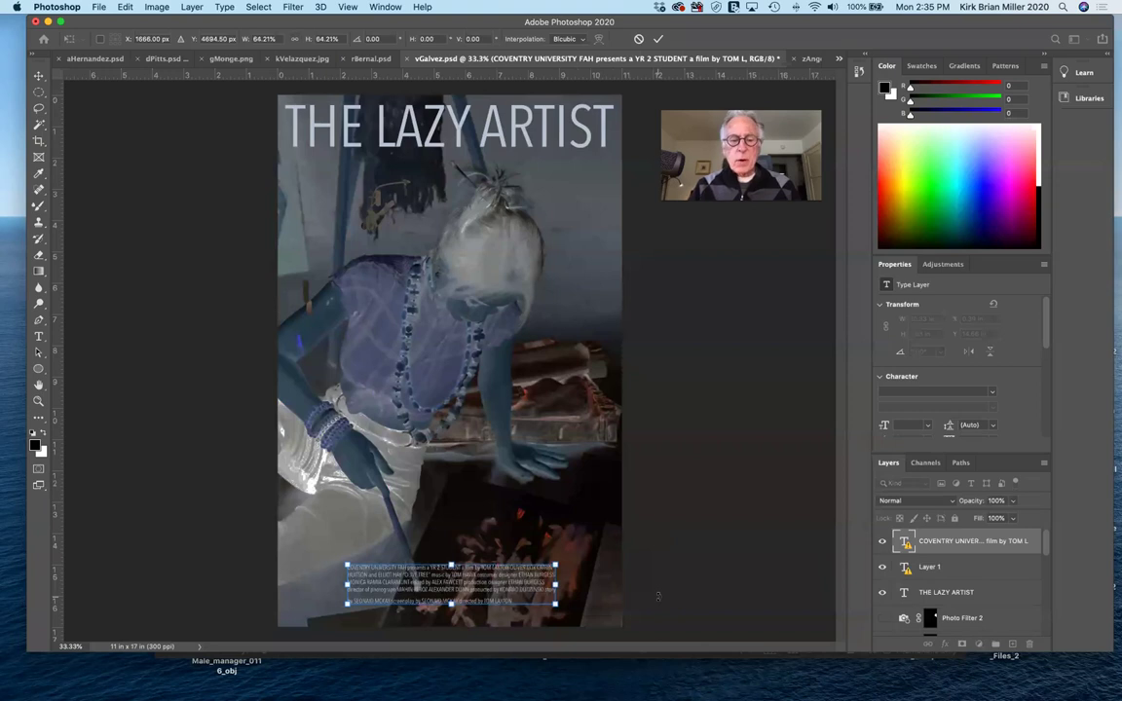
key(Return)
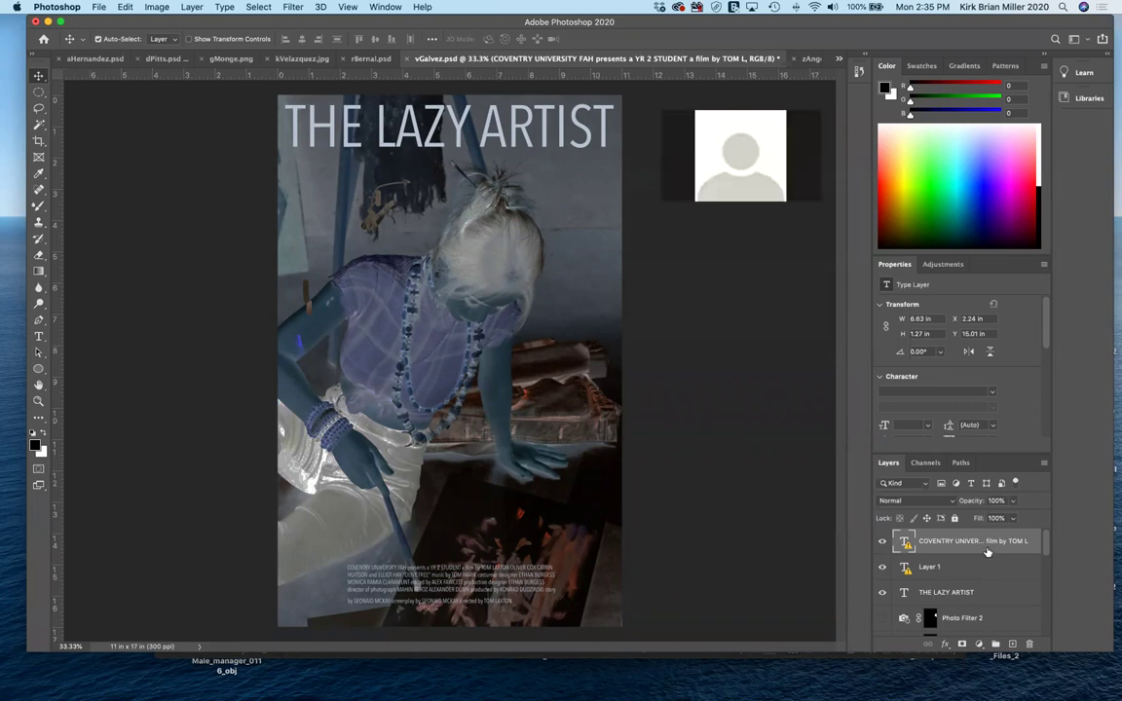
click(883, 542)
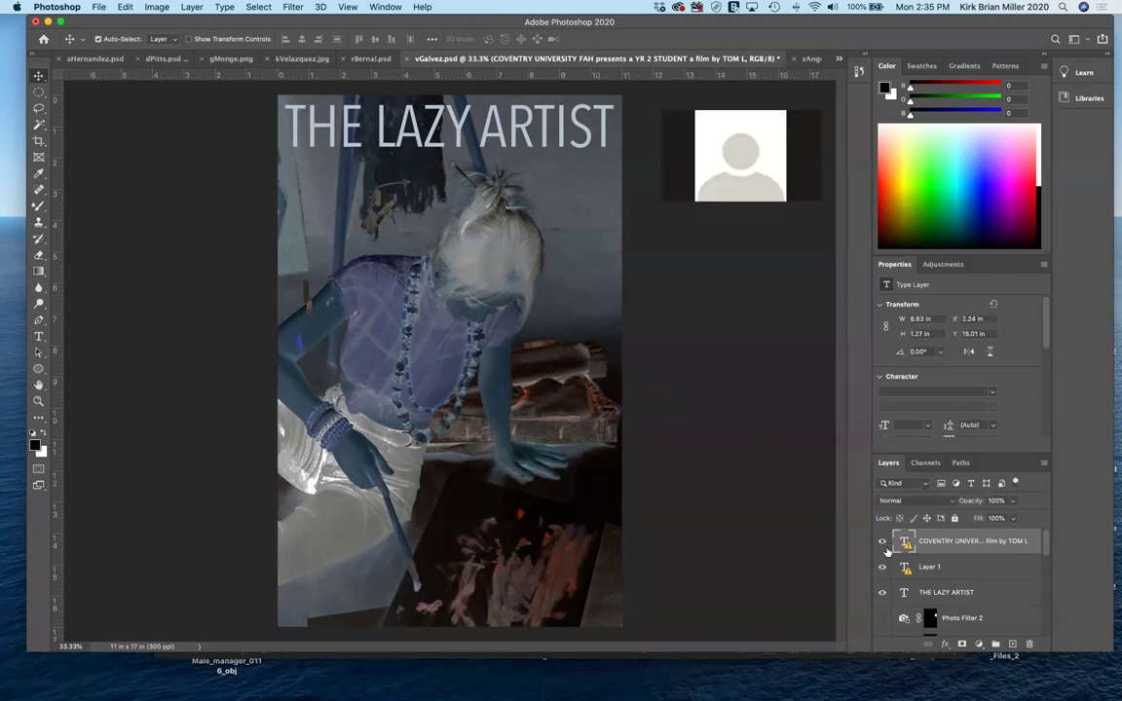
click(886, 545)
Step: Add a separate 160 pt letter Z in the title's font, just below the word ARTIST
click(883, 592)
click(907, 597)
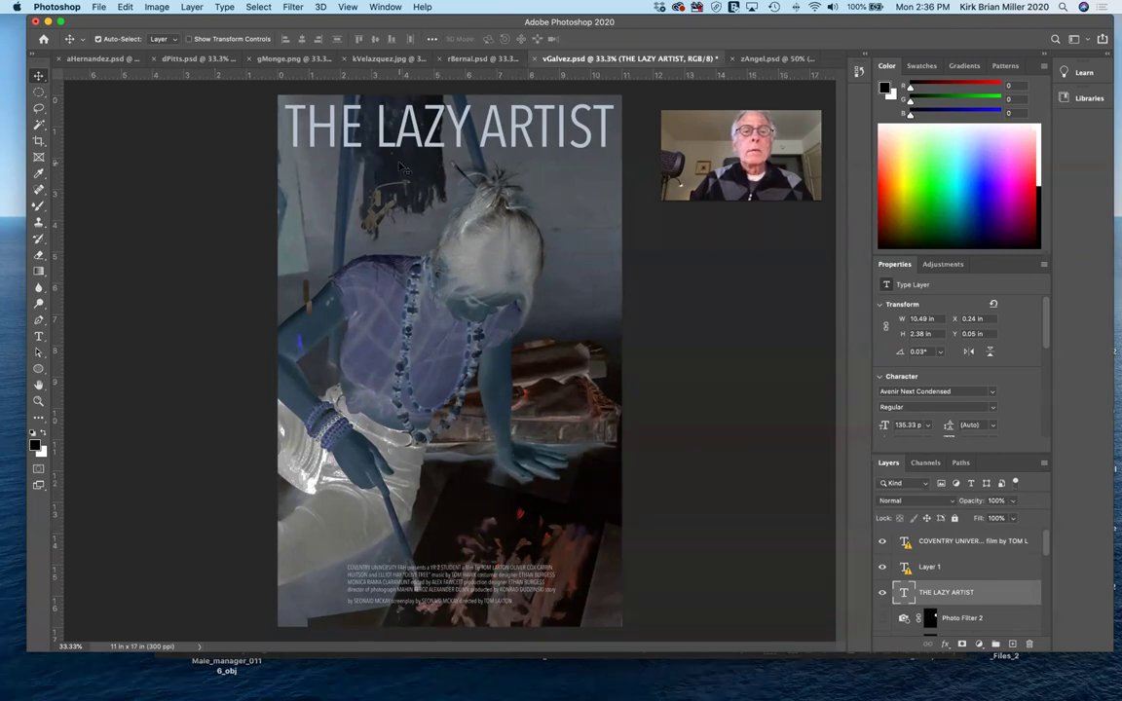
click(39, 336)
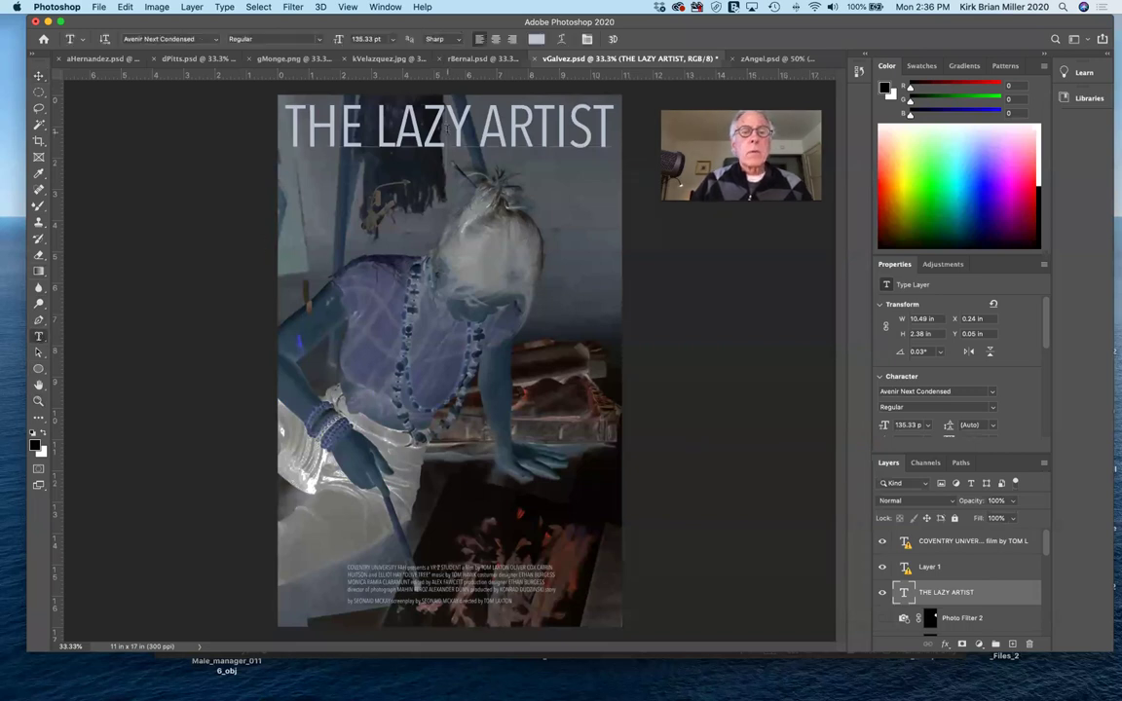
drag(422, 126, 446, 127)
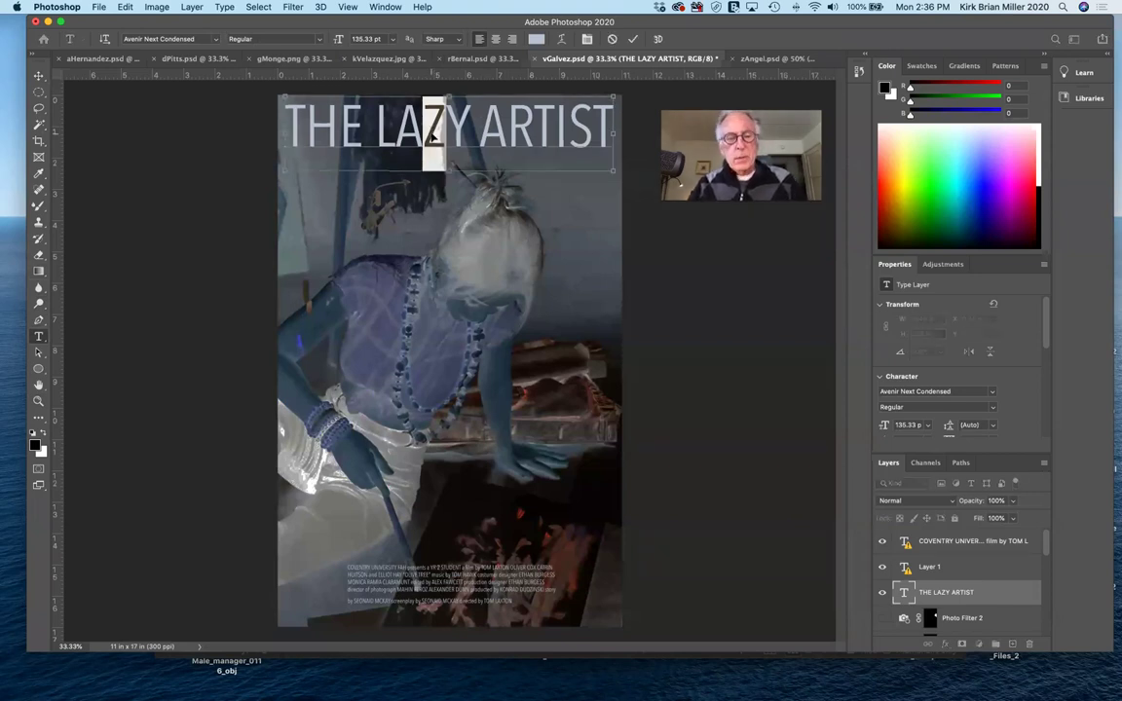
click(631, 39)
click(537, 195)
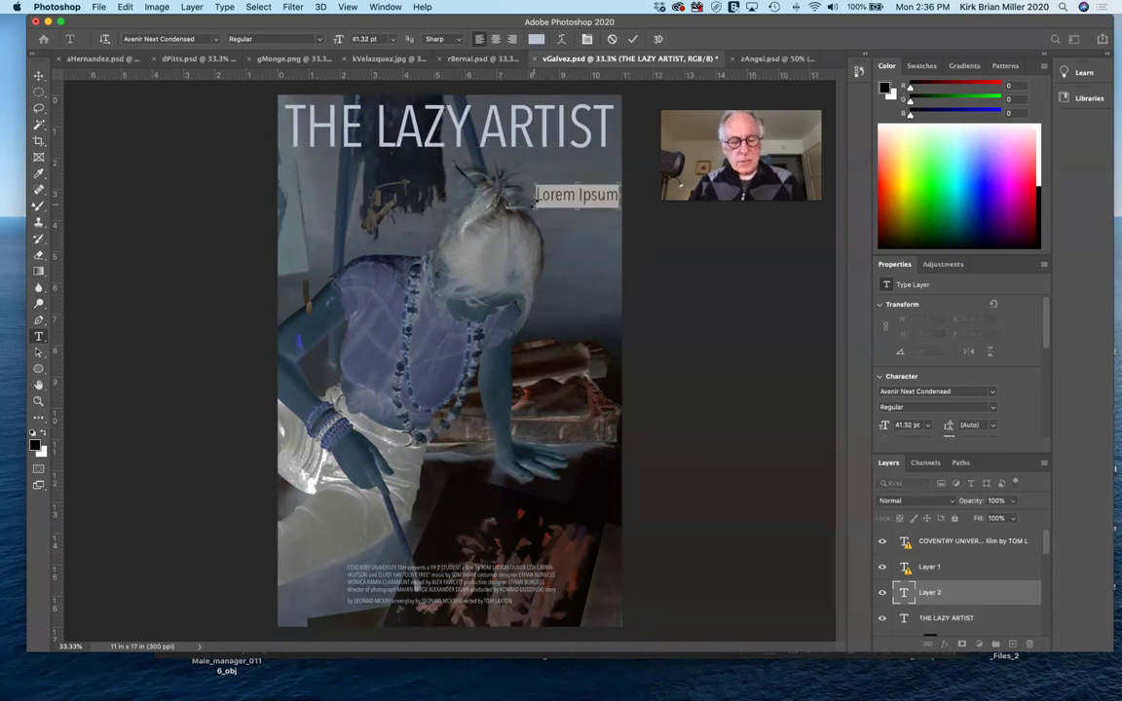
key(BackSpace)
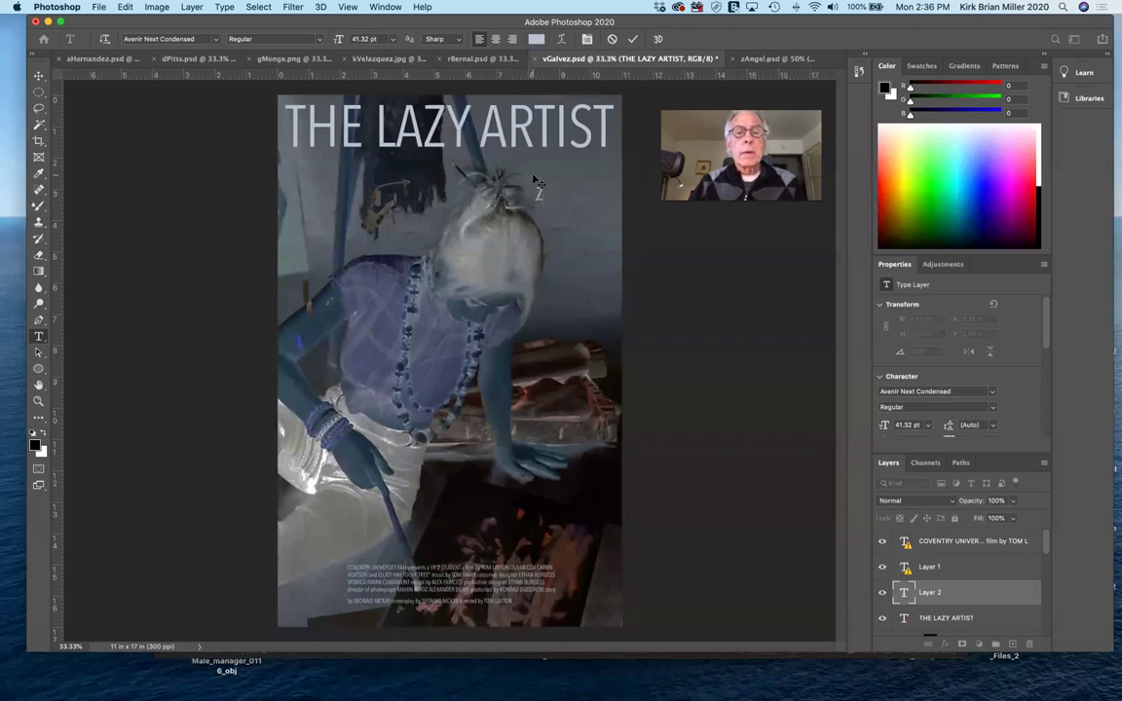
text(Z)
drag(343, 45, 413, 43)
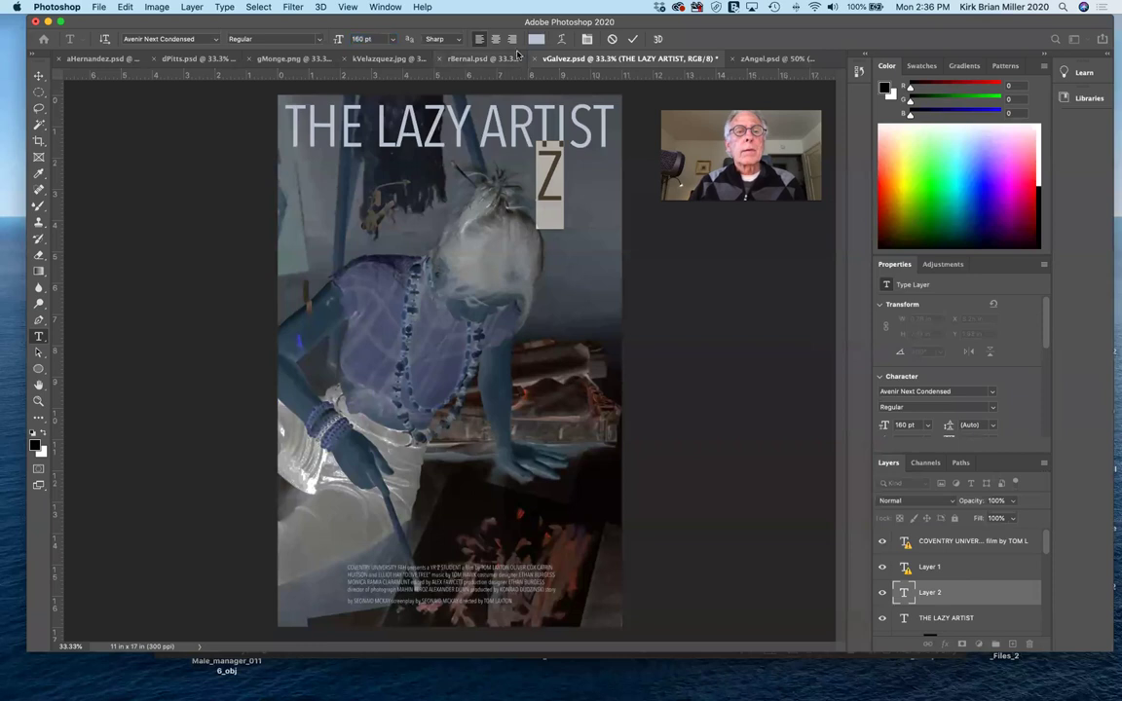
click(632, 39)
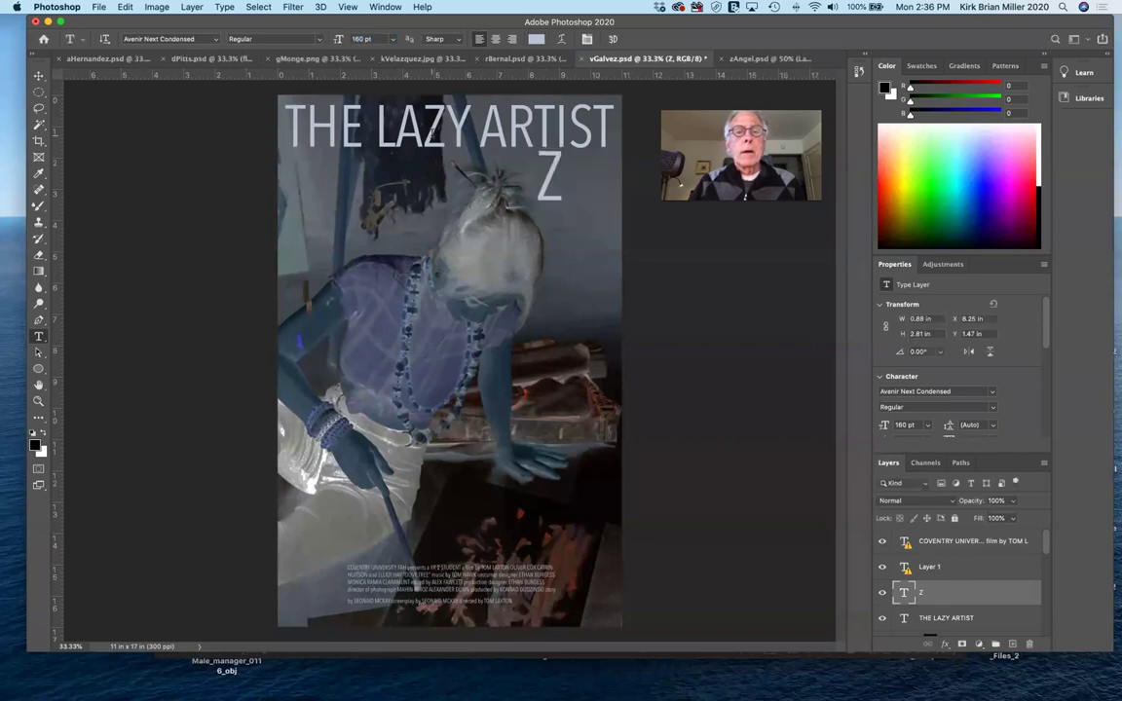
Step: Replace the Z of LAZY in the title with blank space and move the separate Z below that gap, at X 4.64 in, Y 1.22 in
drag(423, 135, 439, 137)
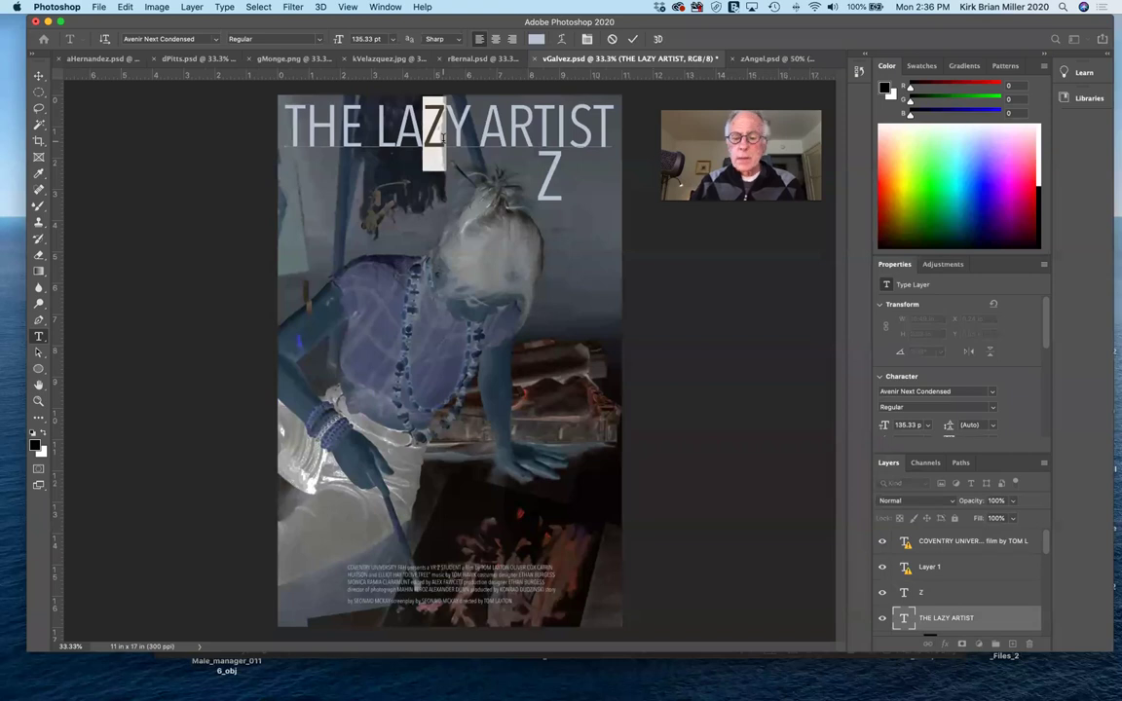
key(BackSpace)
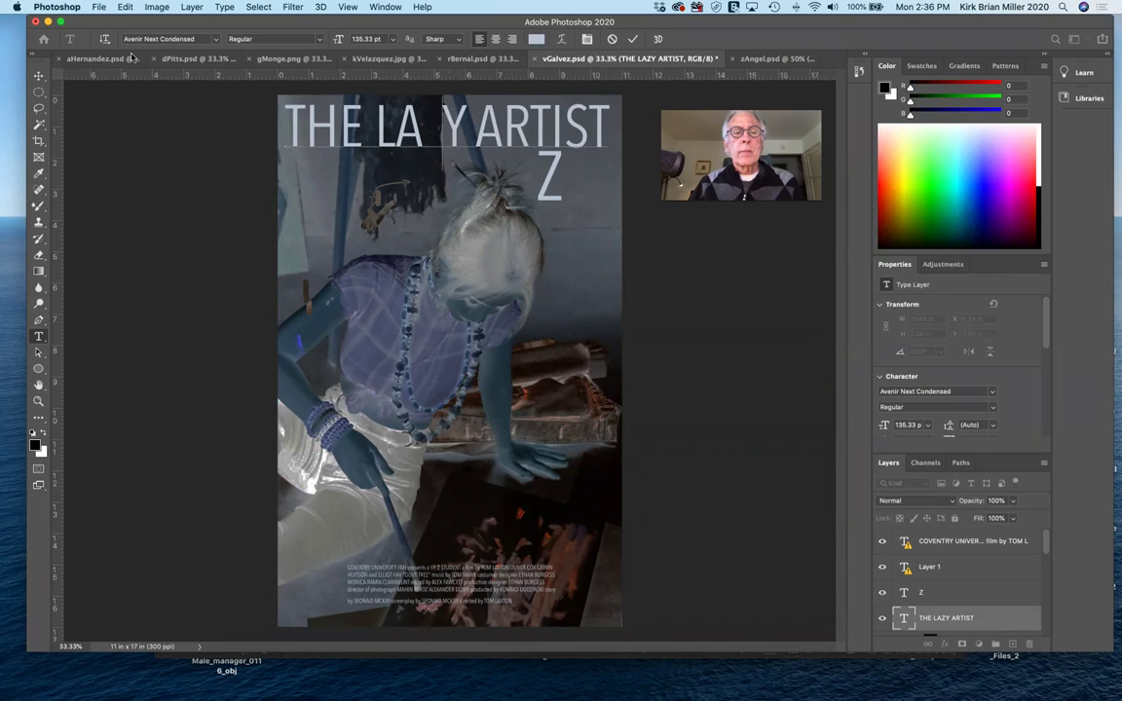
click(39, 78)
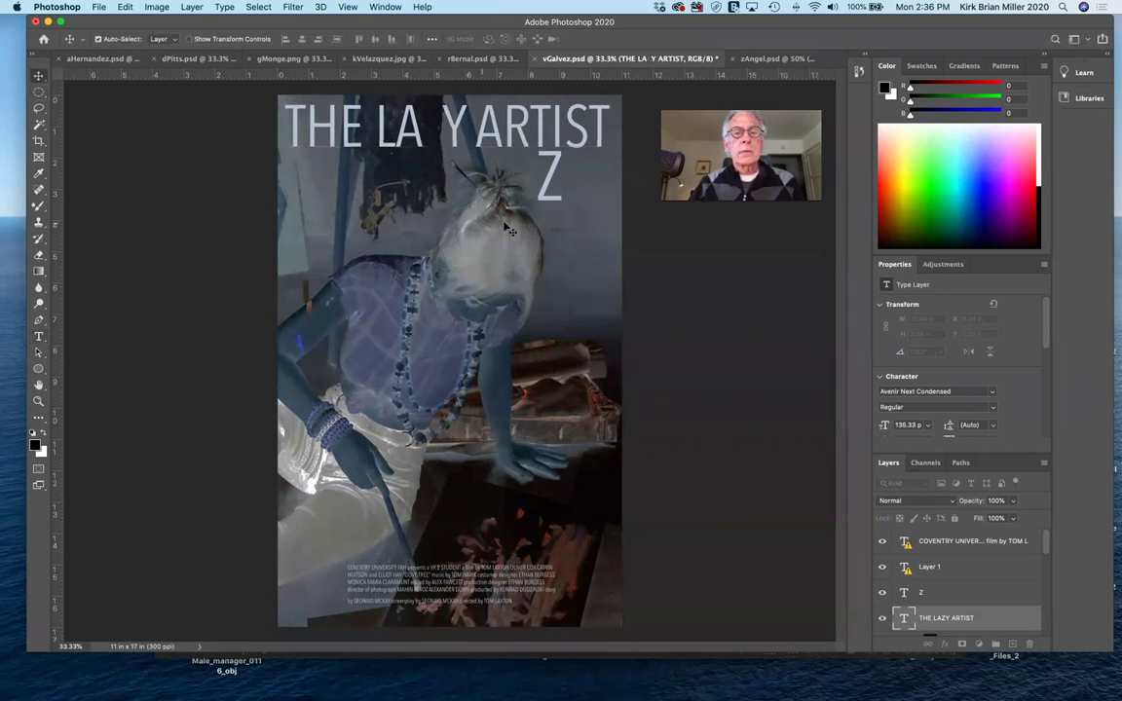
drag(500, 184, 431, 185)
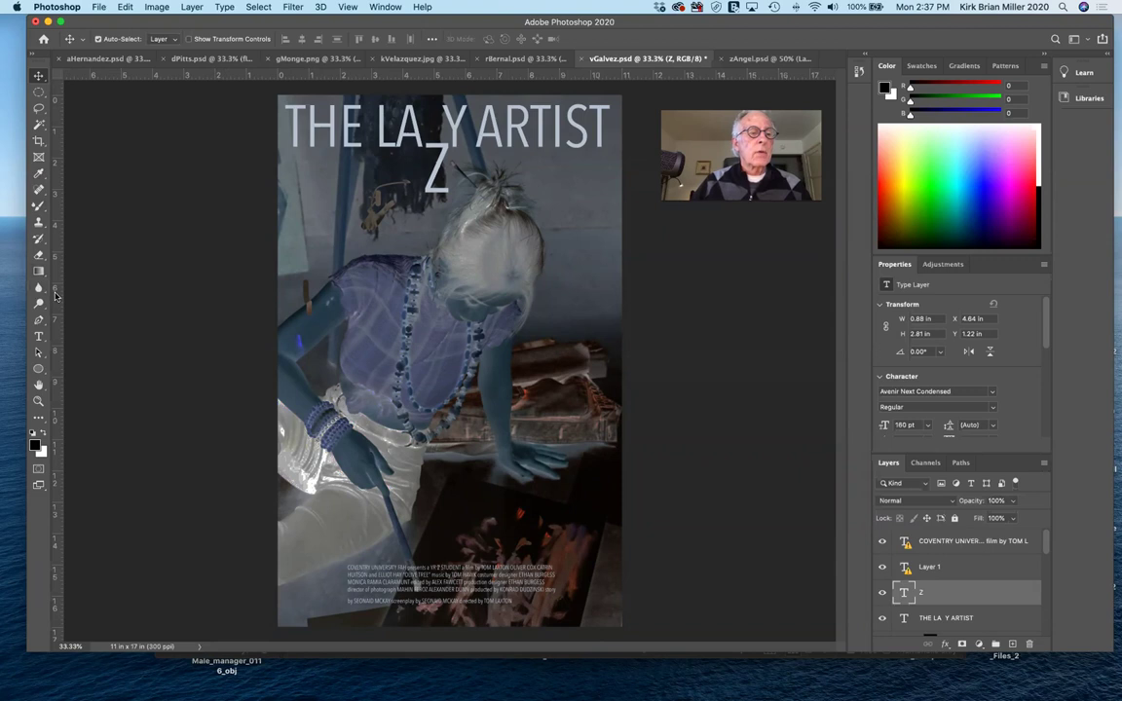
Step: Set the word THE in the title to 86 pt
click(40, 338)
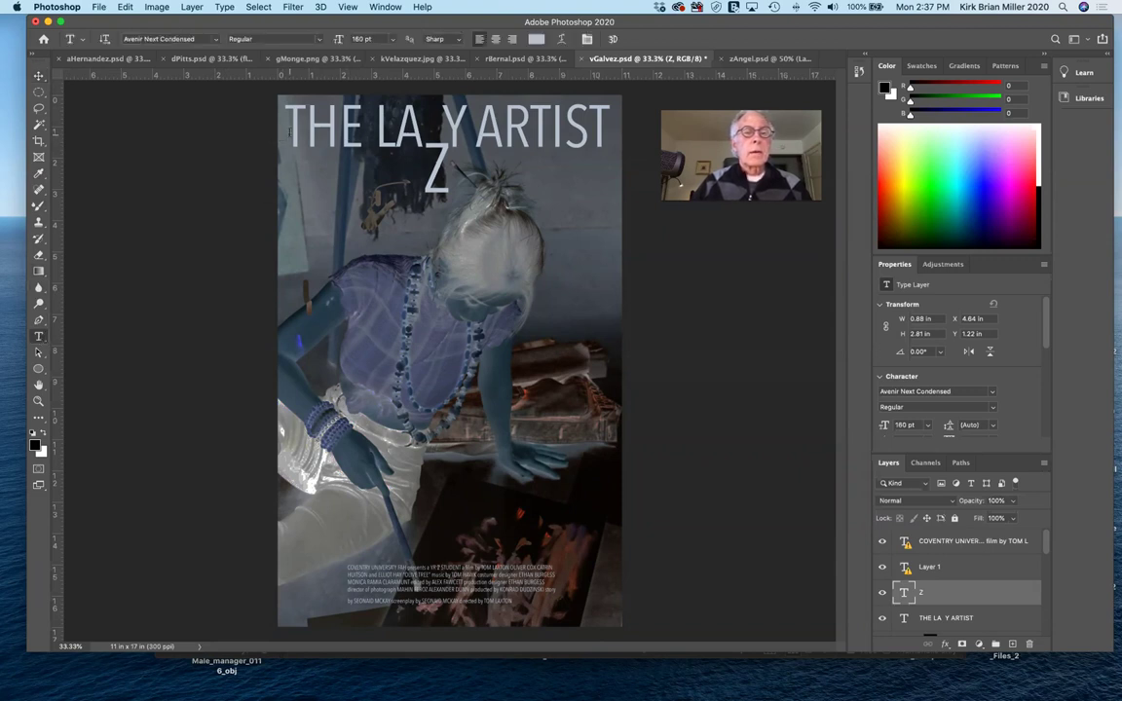
drag(284, 131, 363, 134)
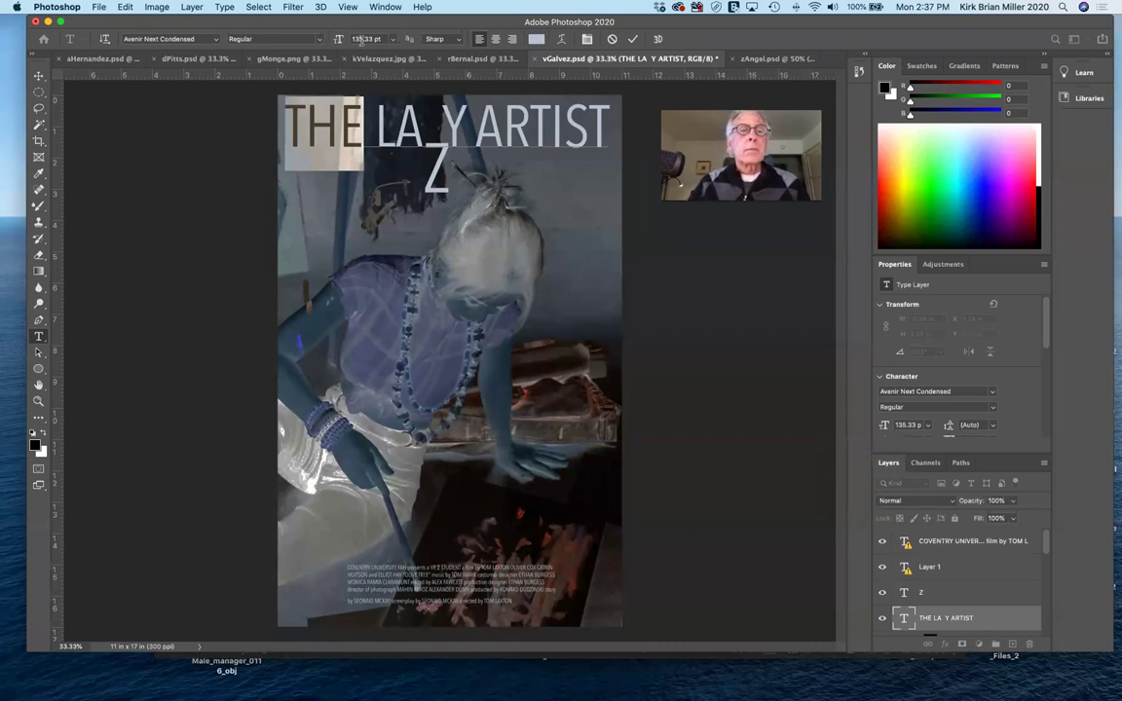
drag(335, 44, 304, 49)
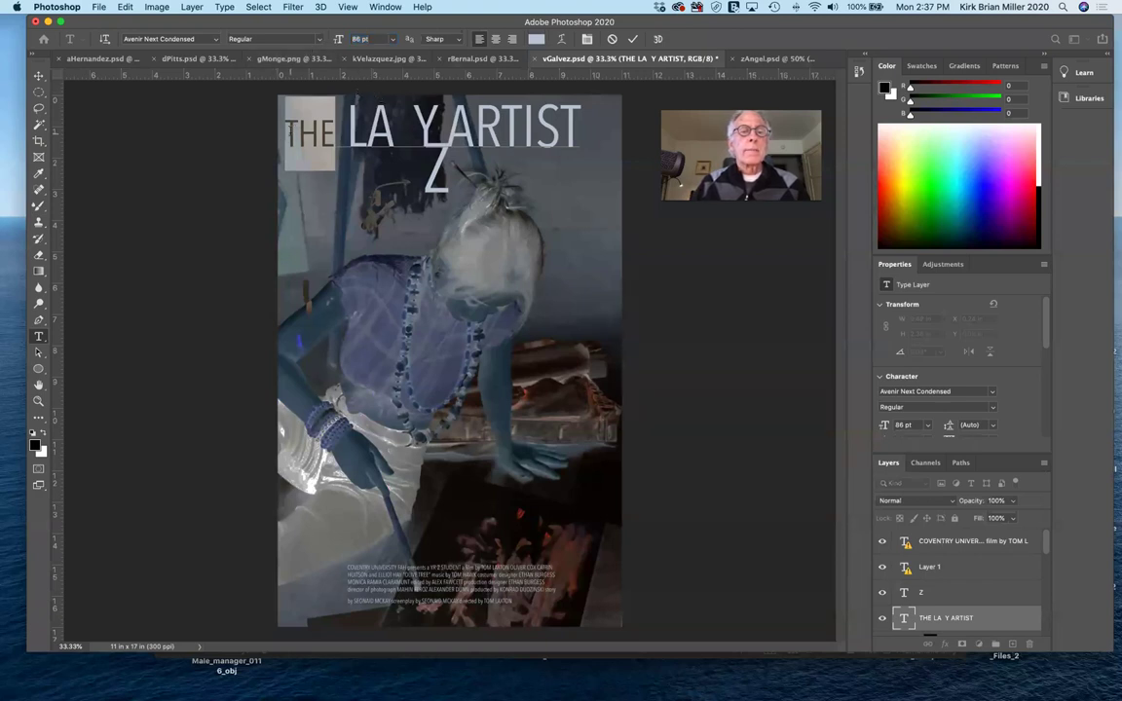
Step: Raise the word THE in the title with a baseline shift of 33 pt
click(384, 7)
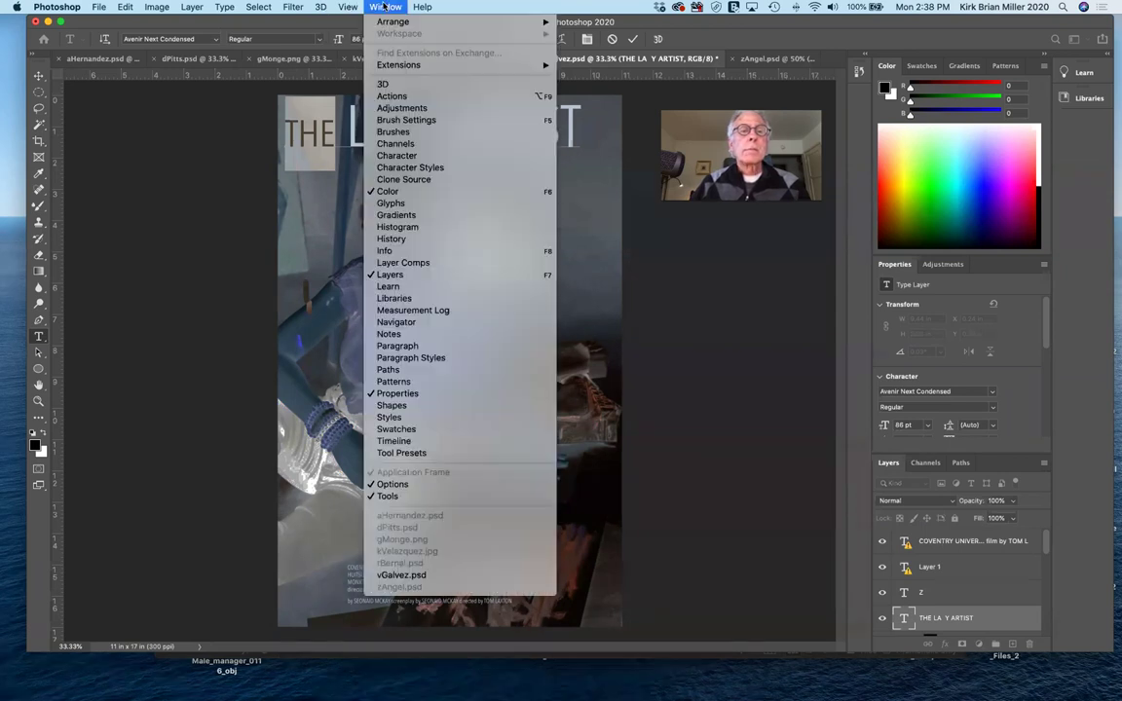
click(396, 156)
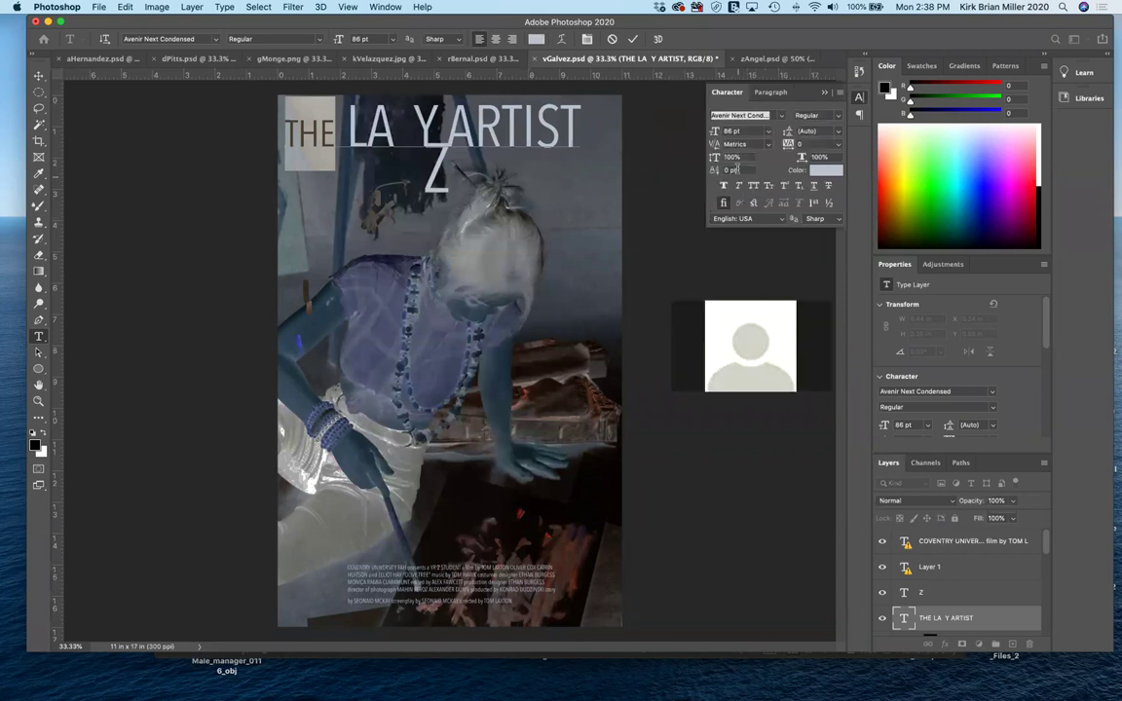
drag(717, 172, 743, 173)
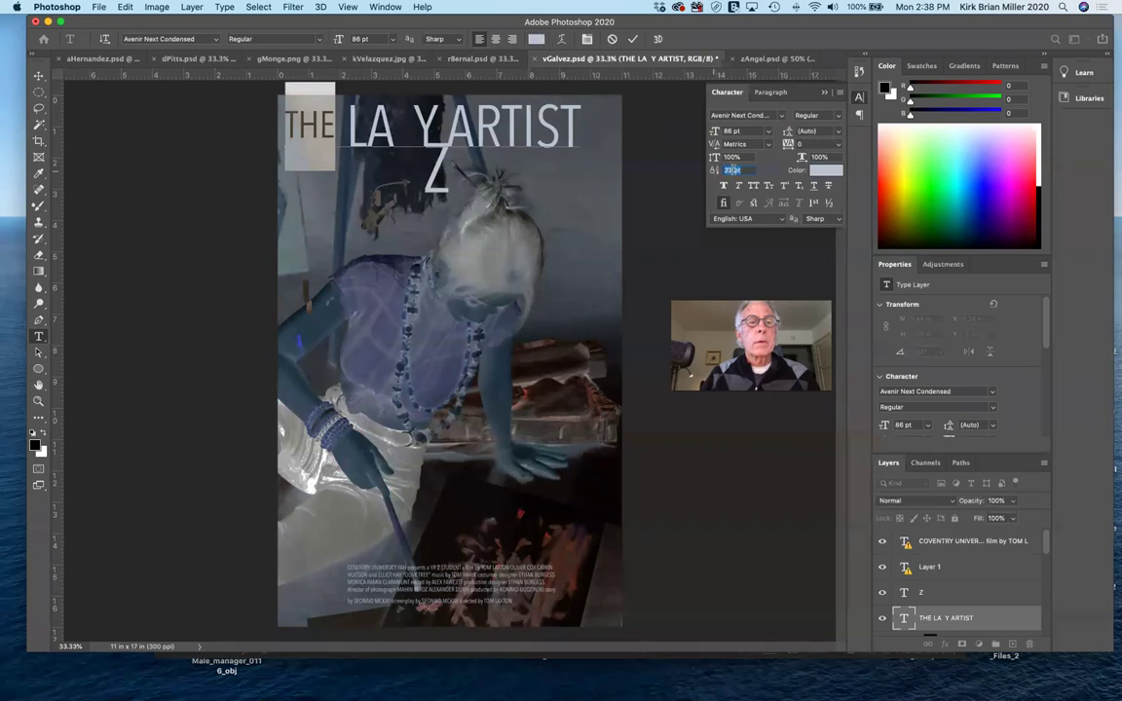
key(Return)
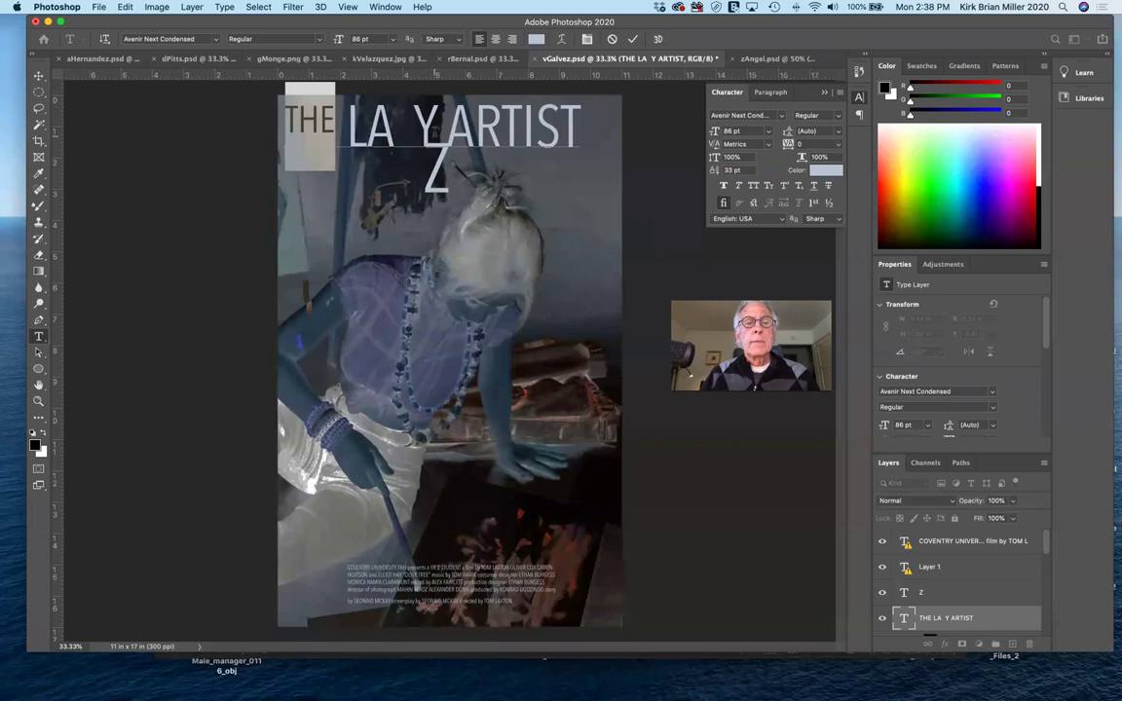
click(39, 77)
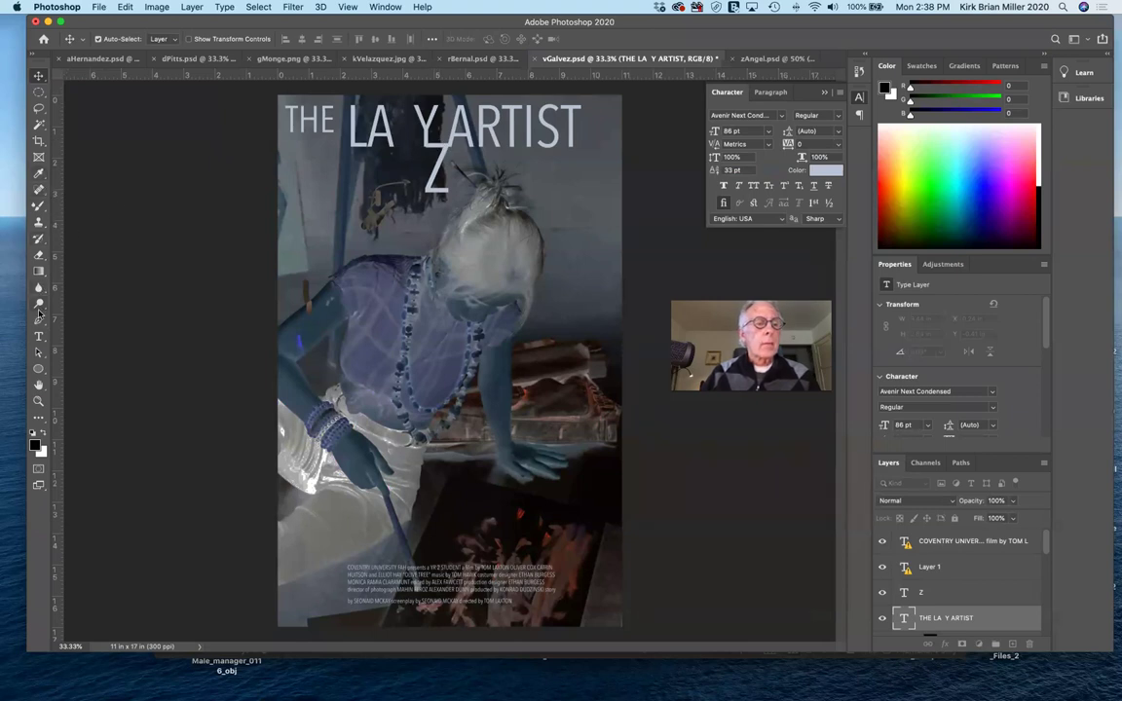
Step: Widen the gap before the word ARTIST in the title and shift the whole title slightly right and down
key(t)
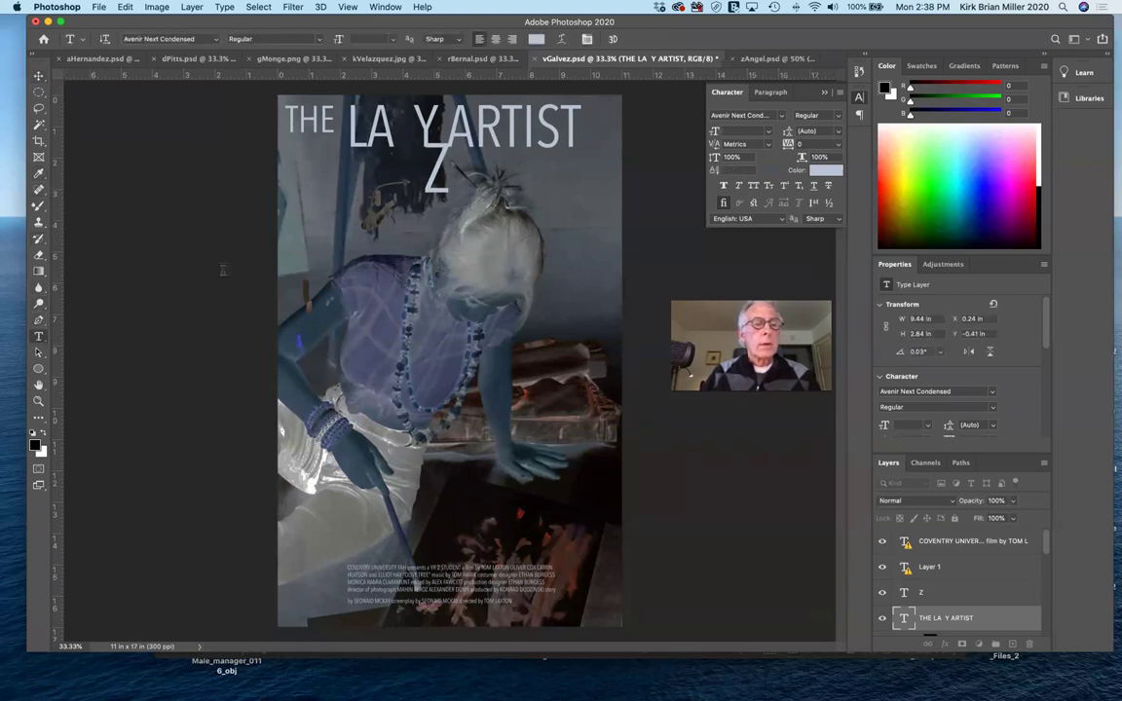
click(448, 185)
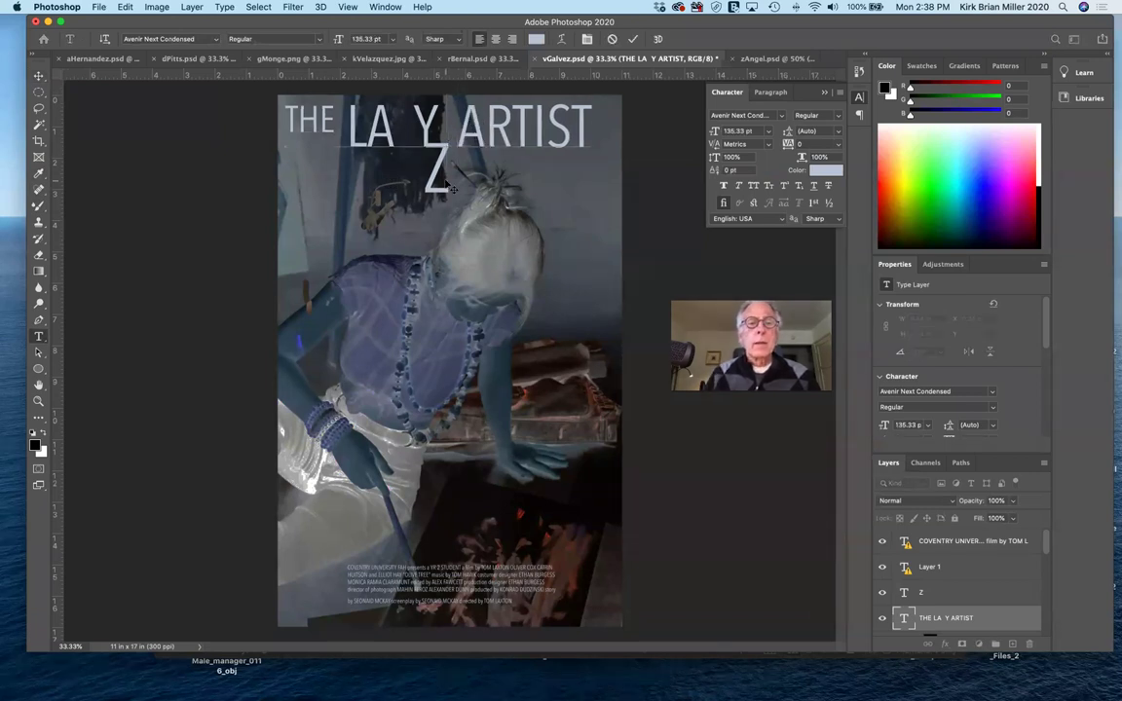
drag(445, 182, 449, 185)
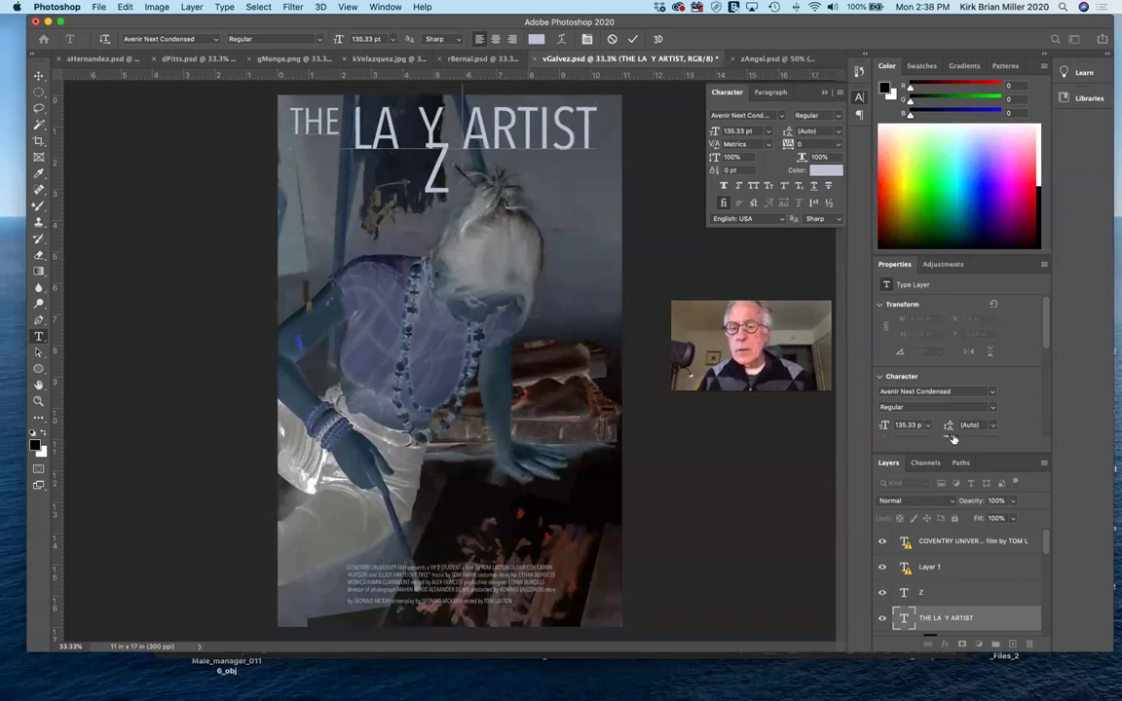
Step: Move the separate letter Z into the gap between LA and Y, at X 3.91 in, Y 1.26 in
click(954, 593)
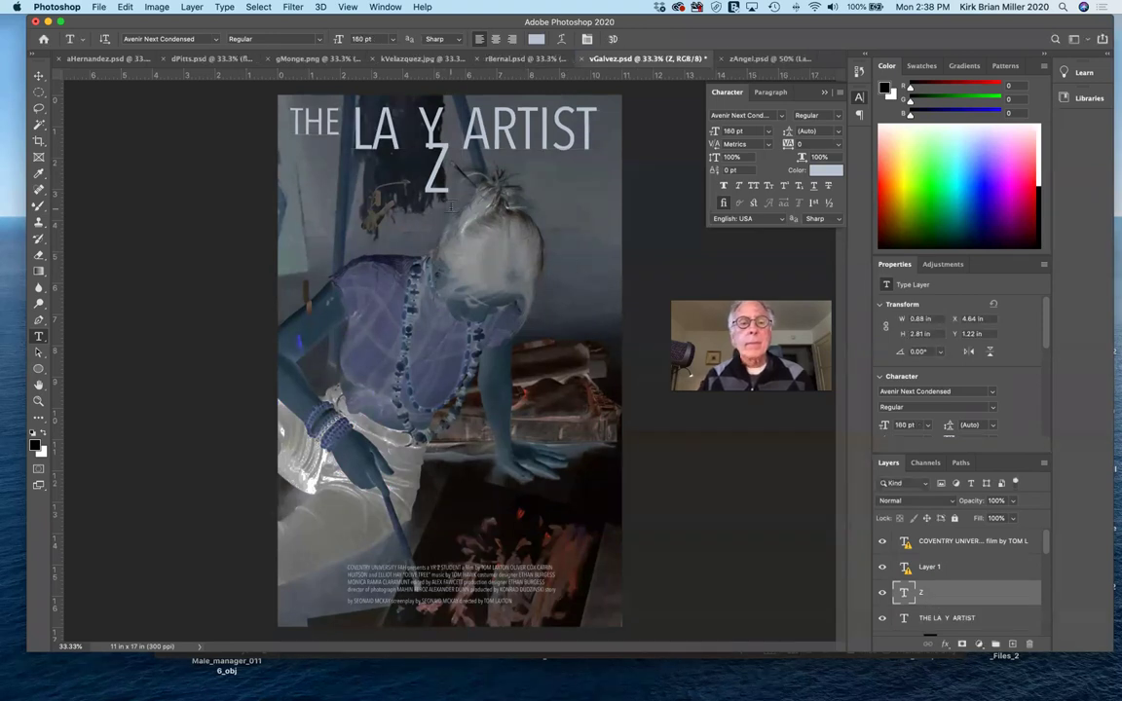
click(38, 76)
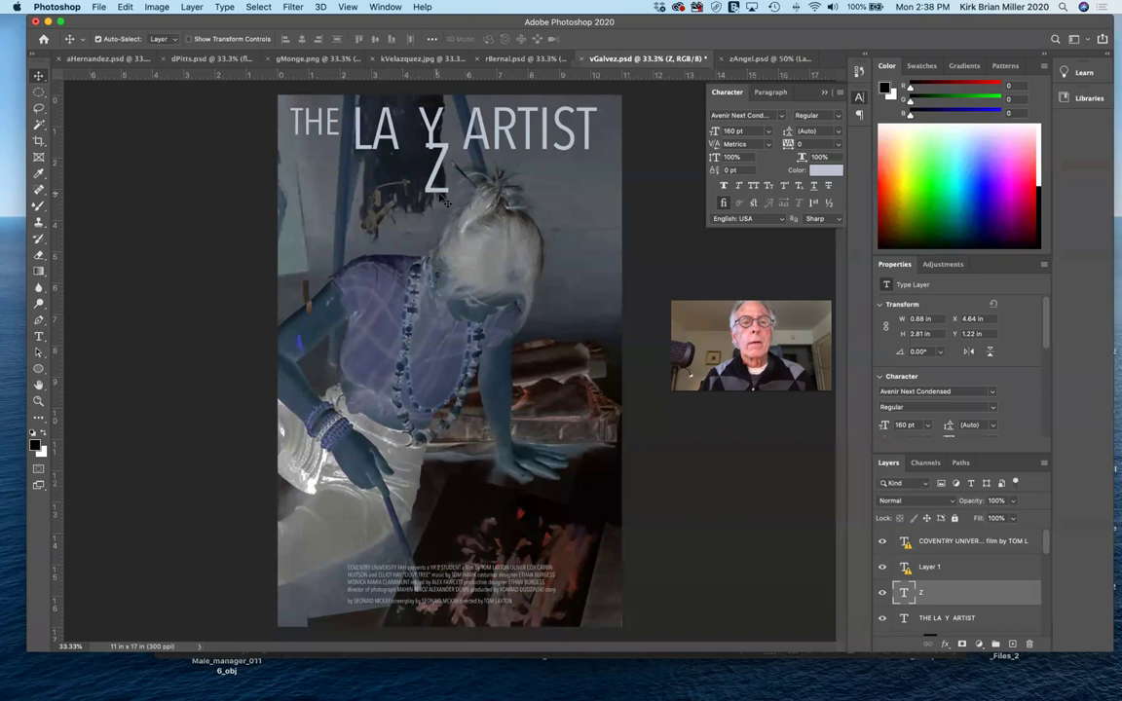
drag(441, 195, 417, 192)
drag(451, 285, 446, 281)
key(Up)
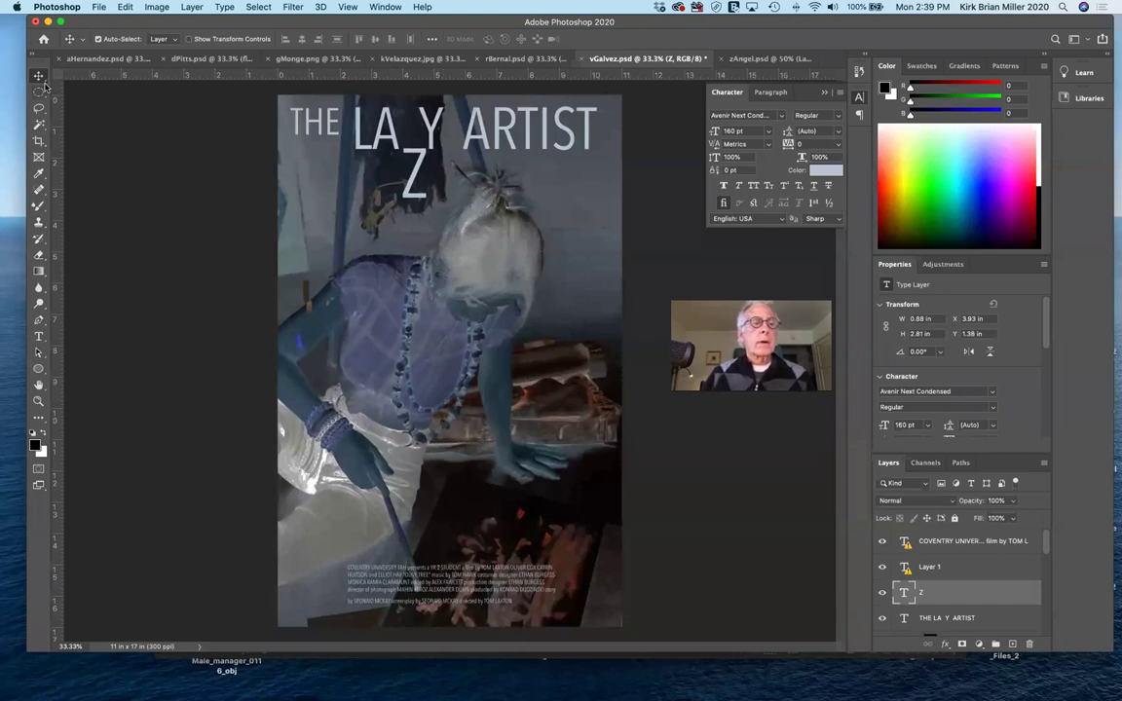
drag(412, 191, 414, 193)
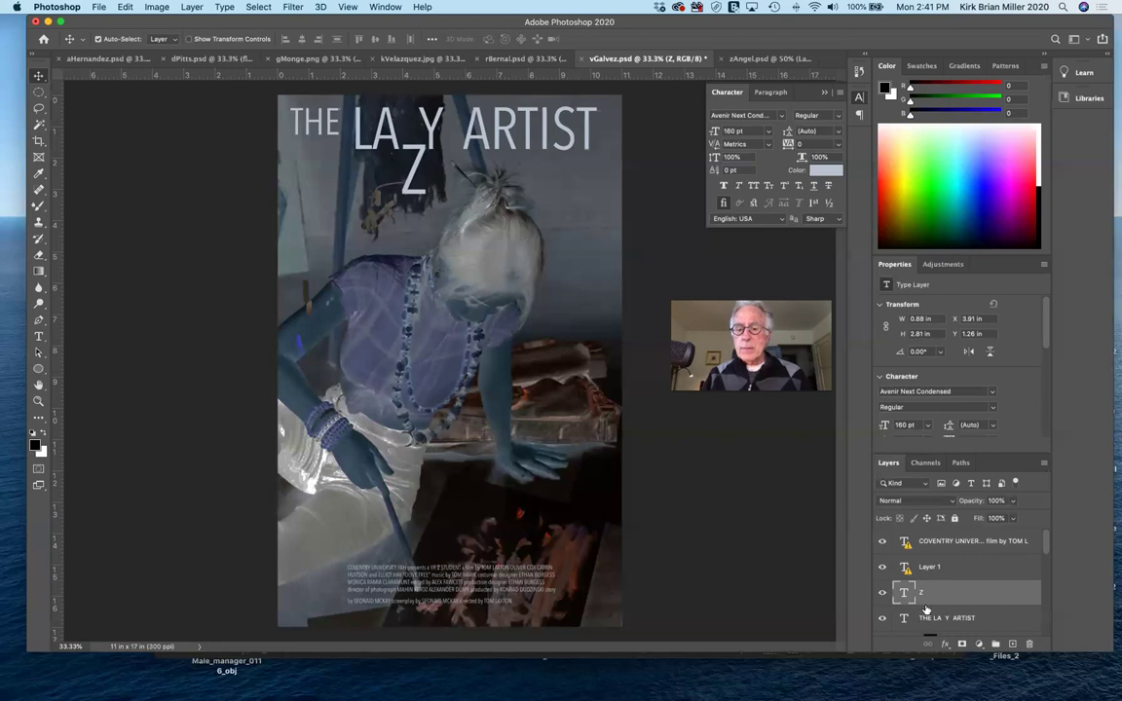
Step: Add a Black & White adjustment layer above the looking down artist poster copy layer and invert that photo layer's colors
scroll(925, 609, down, 10)
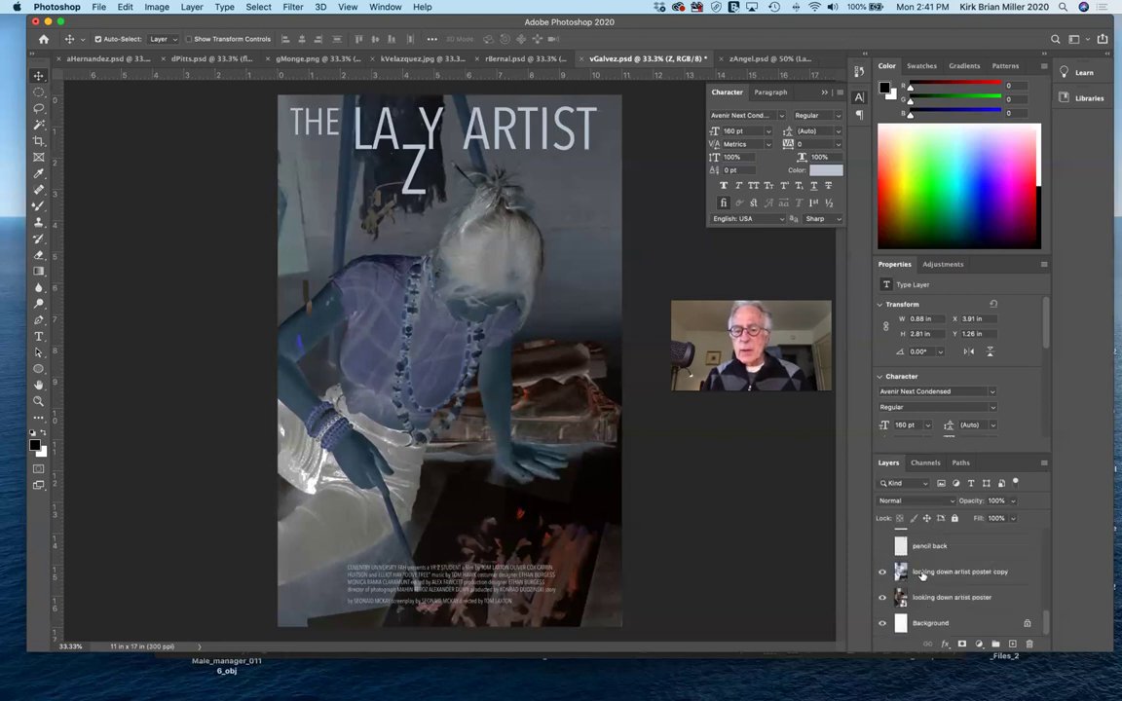
click(922, 575)
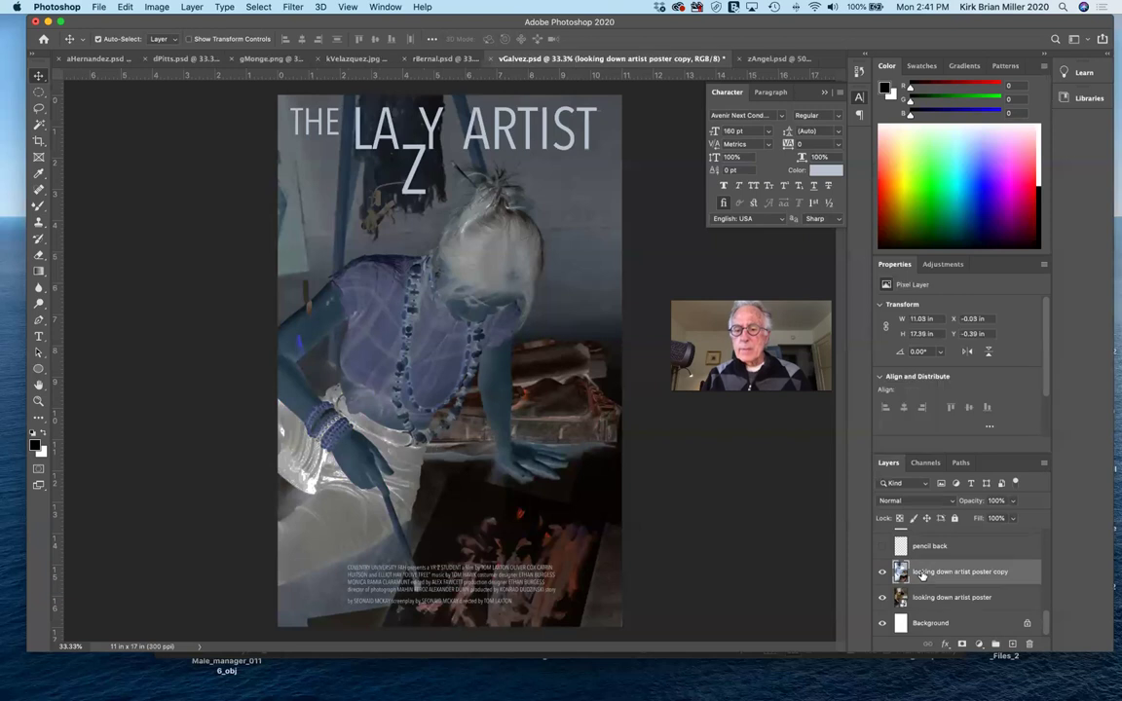
click(943, 265)
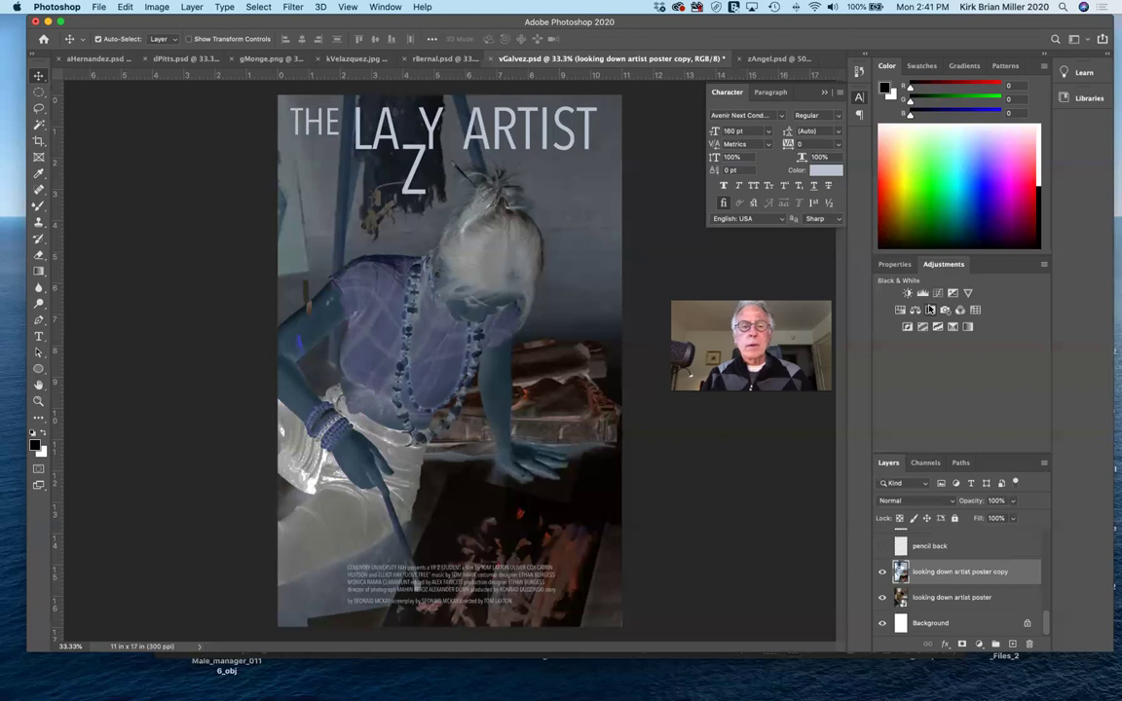
click(929, 308)
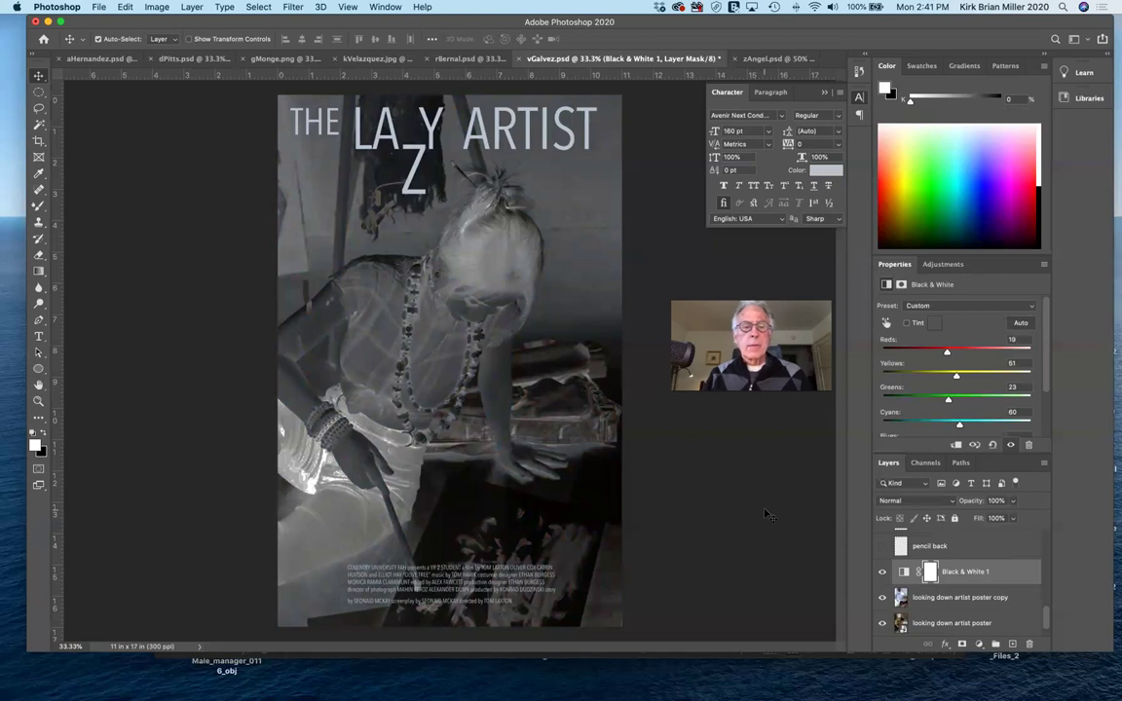
click(907, 595)
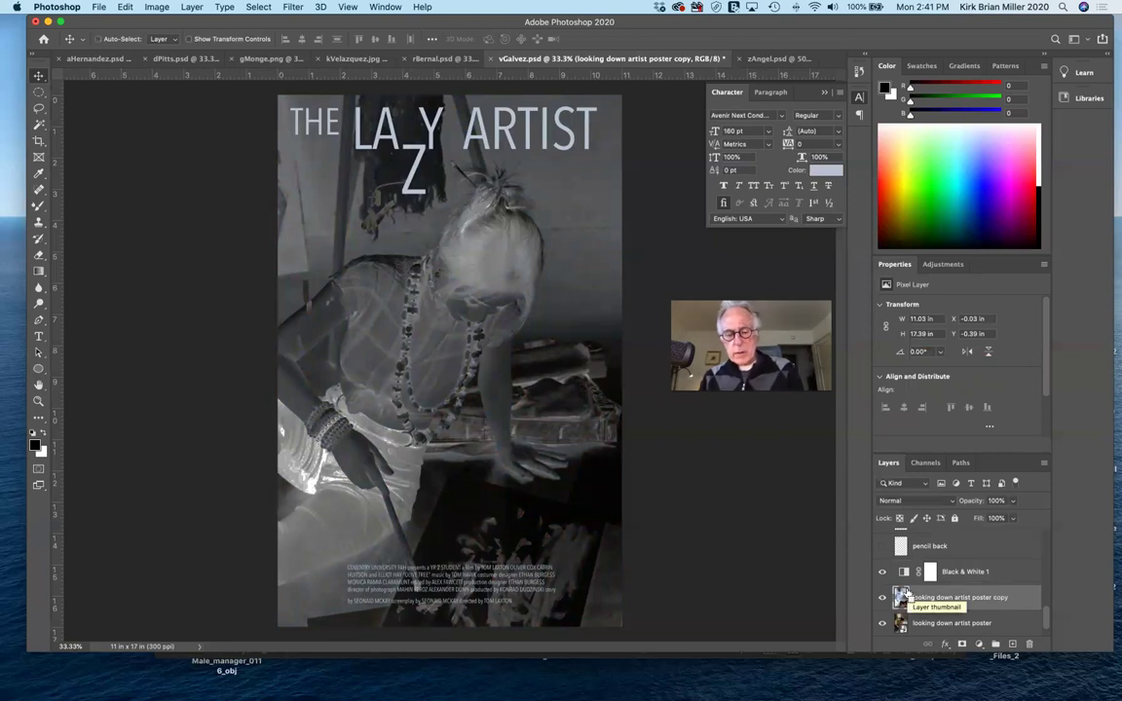
key(super+i)
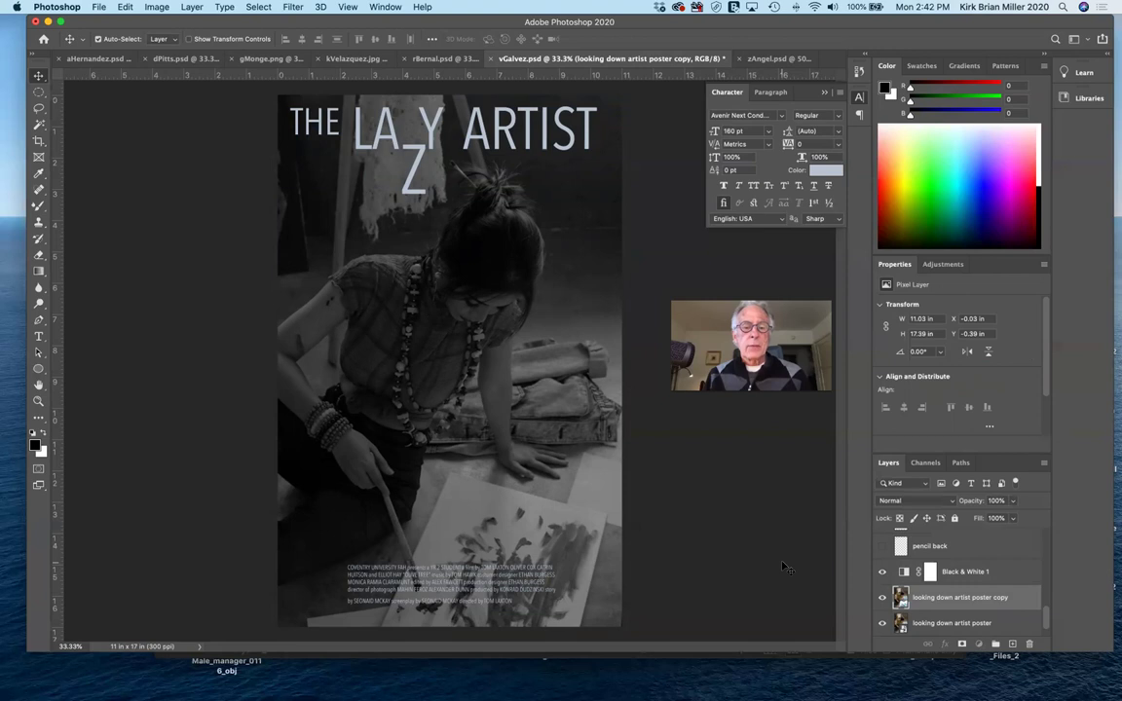
Step: Turn on the Tint option of the Black & White 1 adjustment layer
click(904, 575)
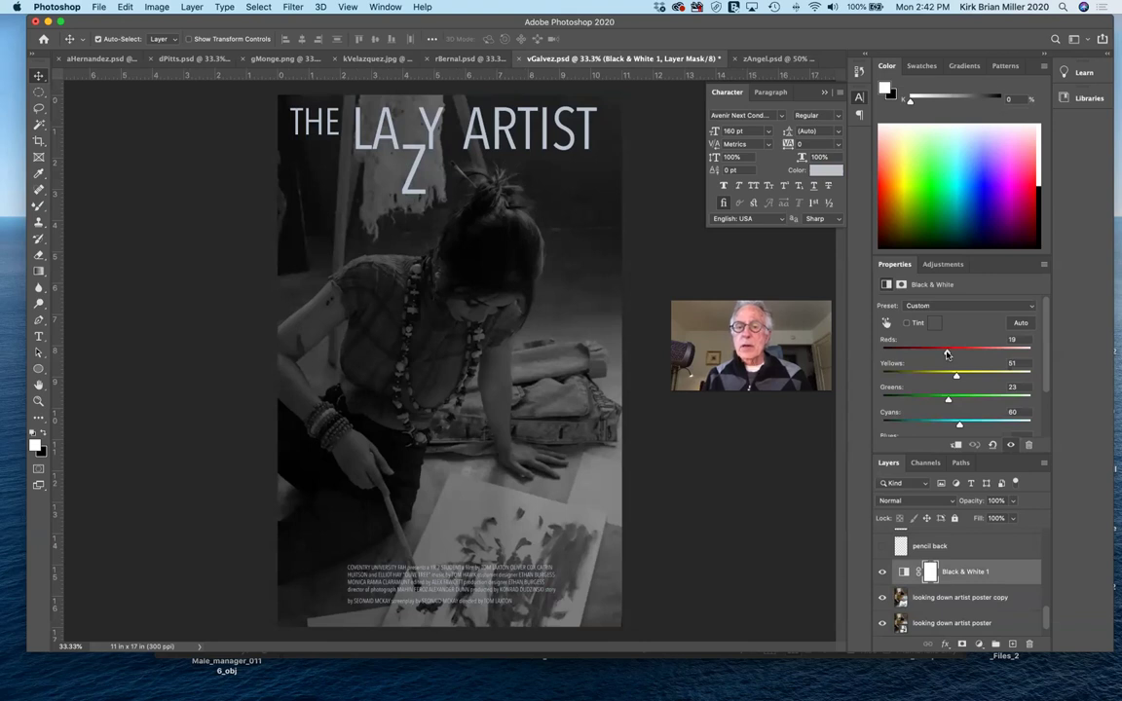
click(905, 324)
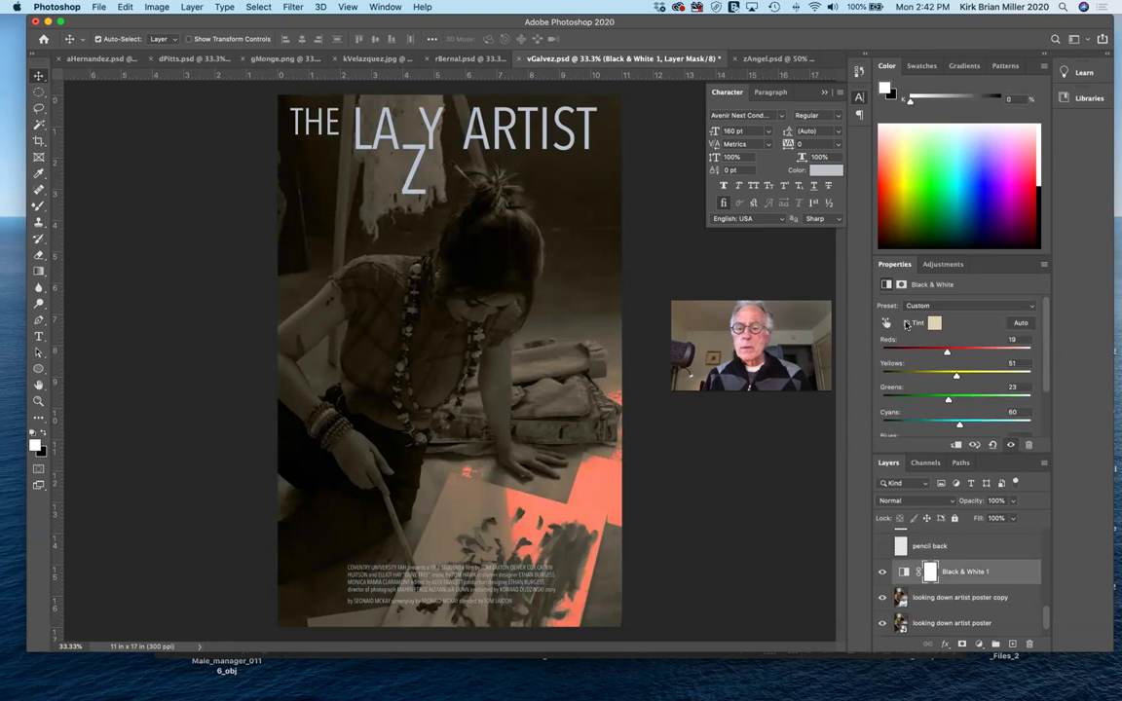
click(905, 323)
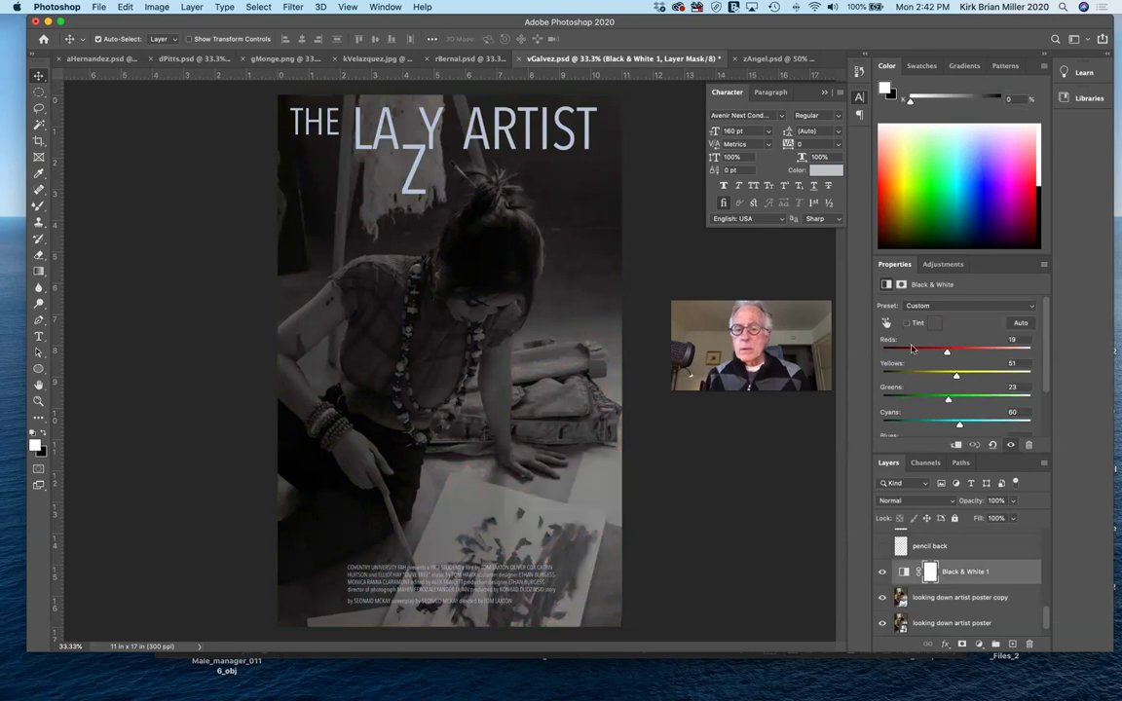
click(943, 600)
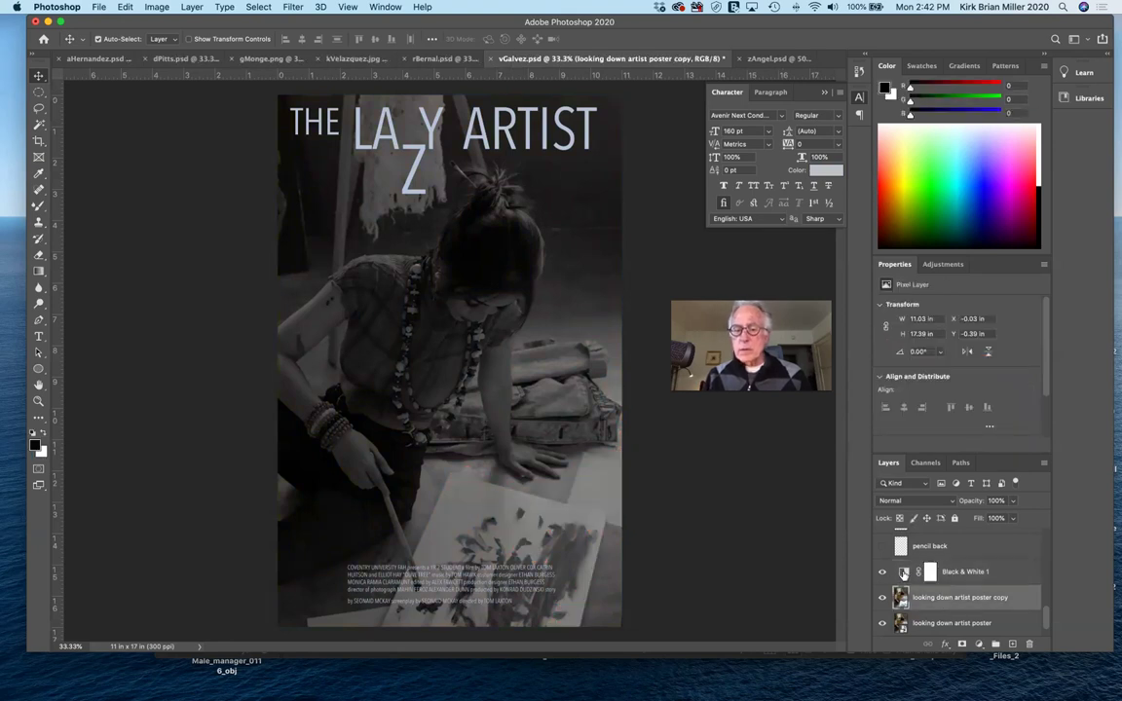
click(904, 574)
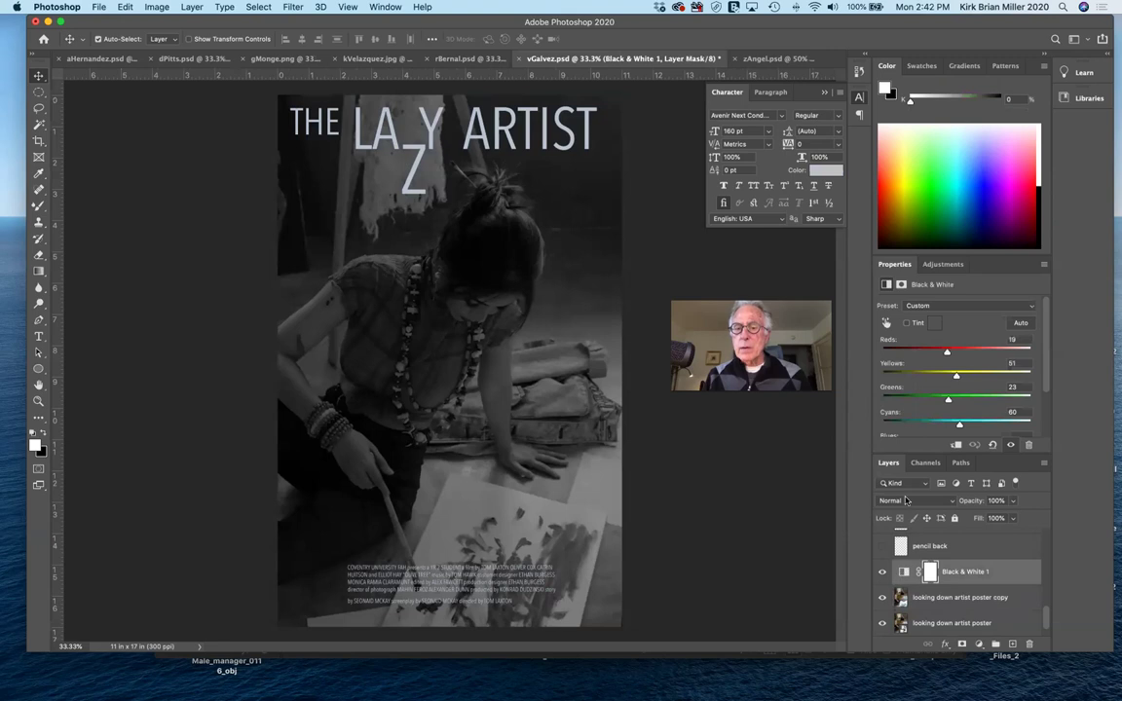
click(907, 325)
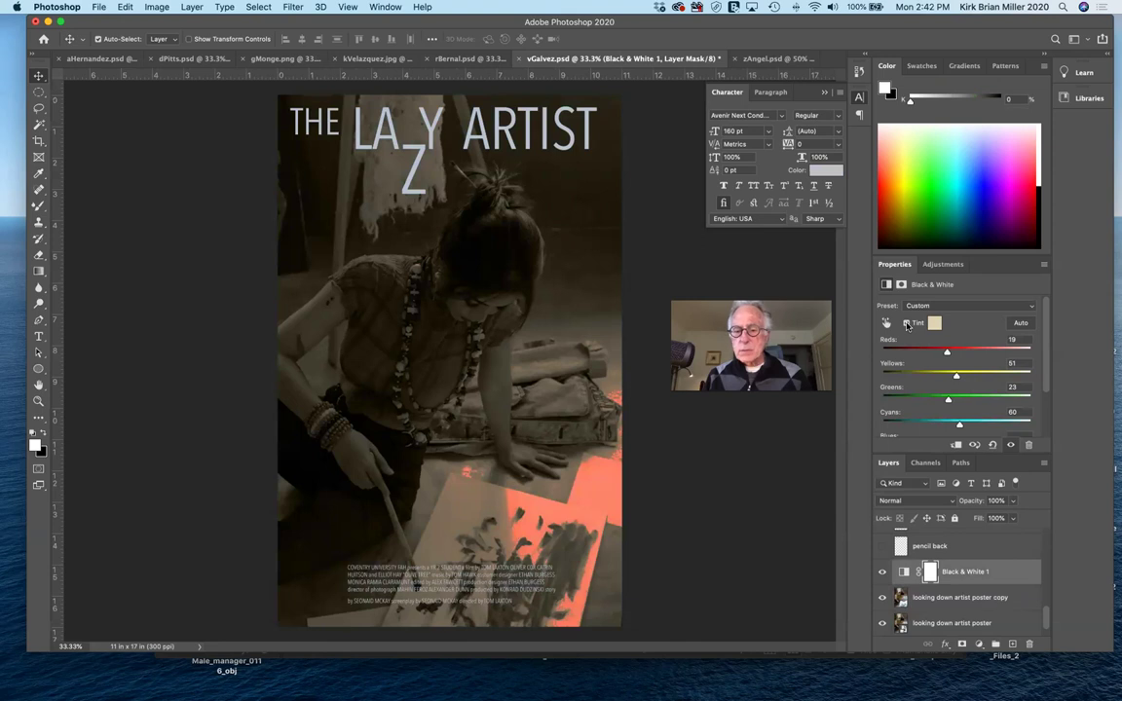
Step: Hide the looking down artist poster layer and the Black & White 1 adjustment, and look through the layer stack
click(882, 623)
click(882, 623)
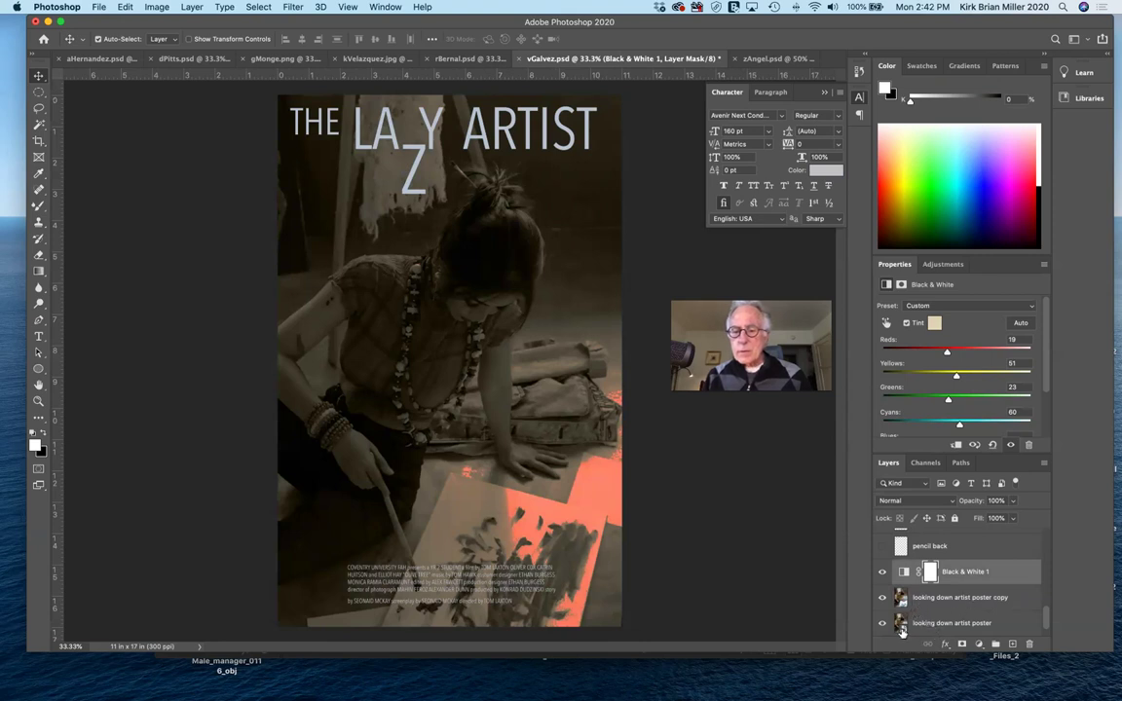
click(881, 623)
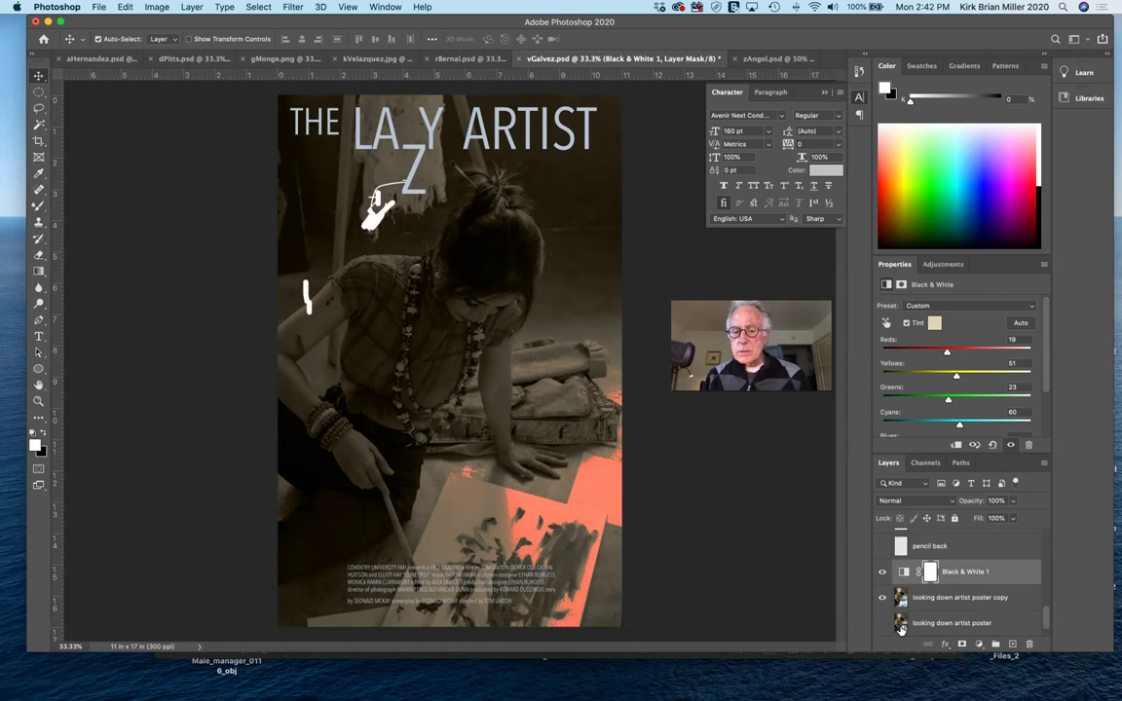
click(920, 599)
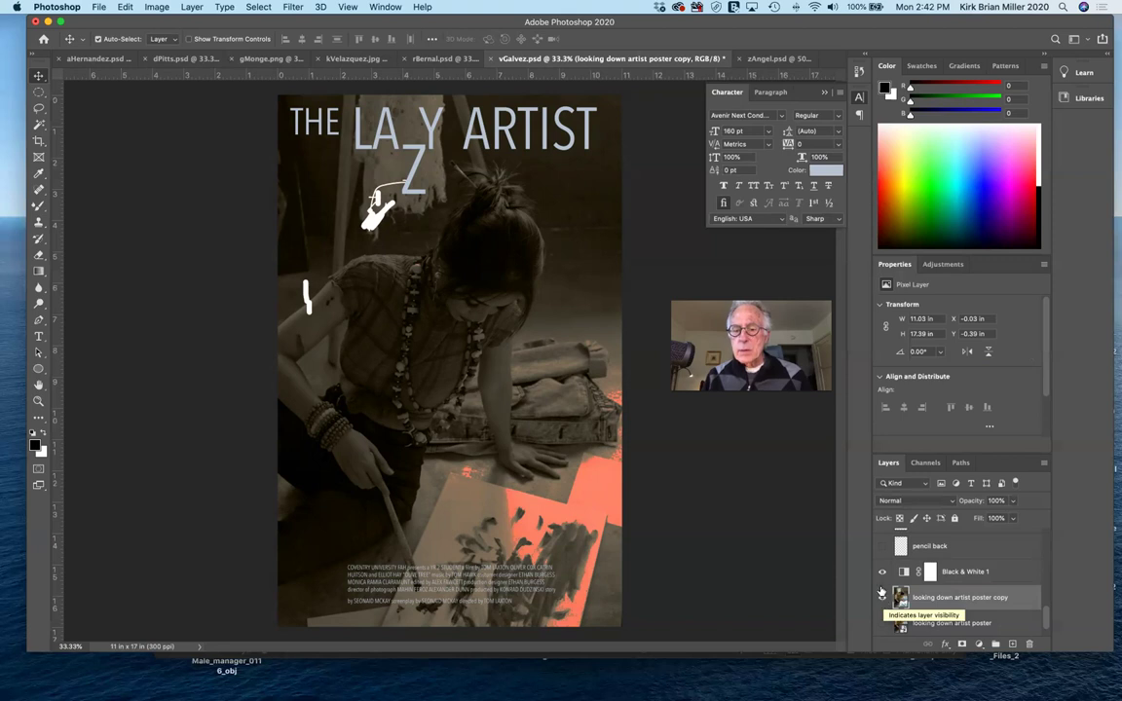
click(882, 573)
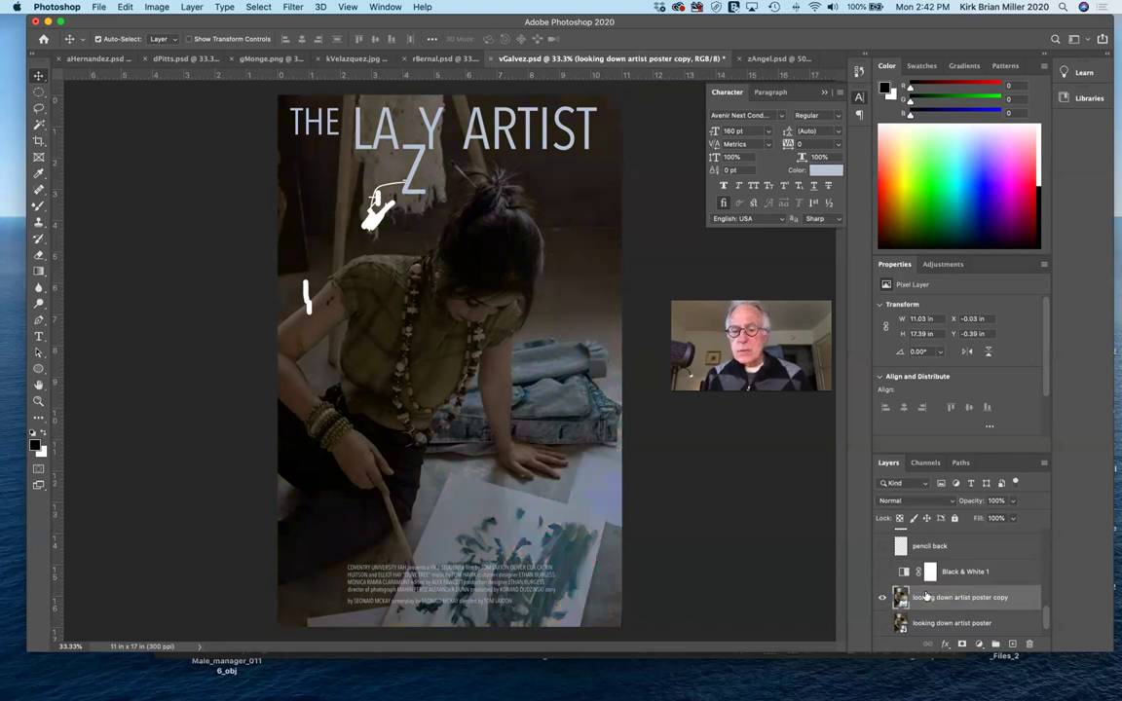
scroll(921, 581, up, 1)
scroll(926, 584, up, 5)
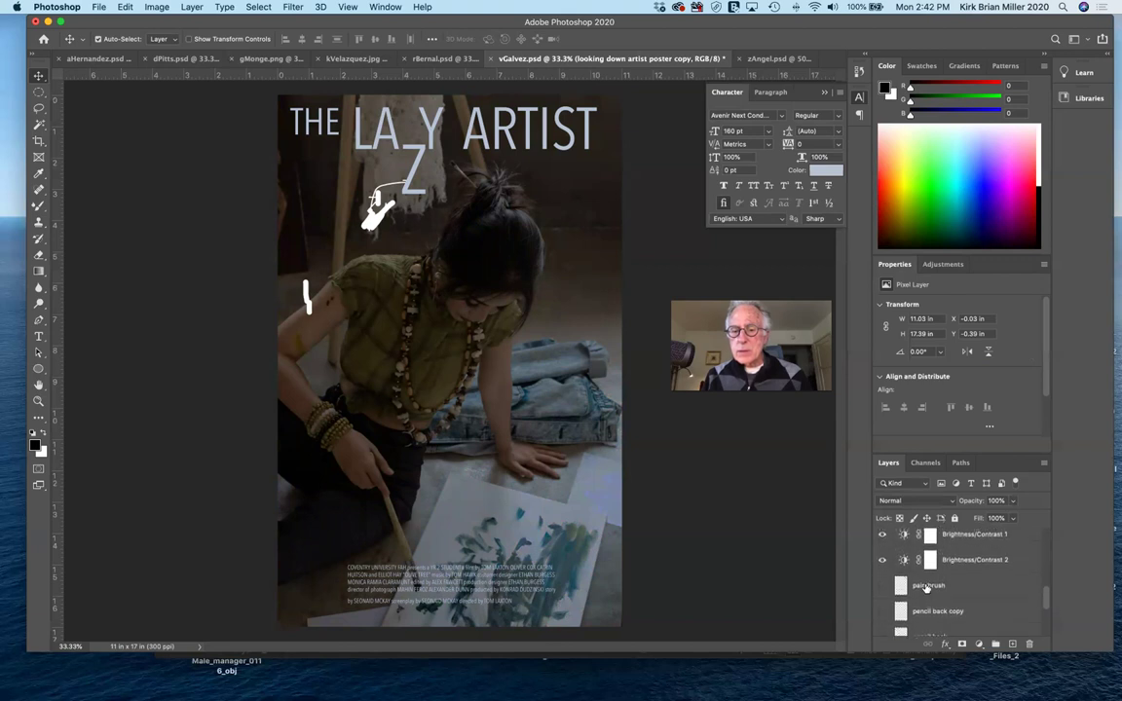
scroll(926, 587, up, 4)
scroll(926, 588, up, 2)
scroll(926, 587, down, 5)
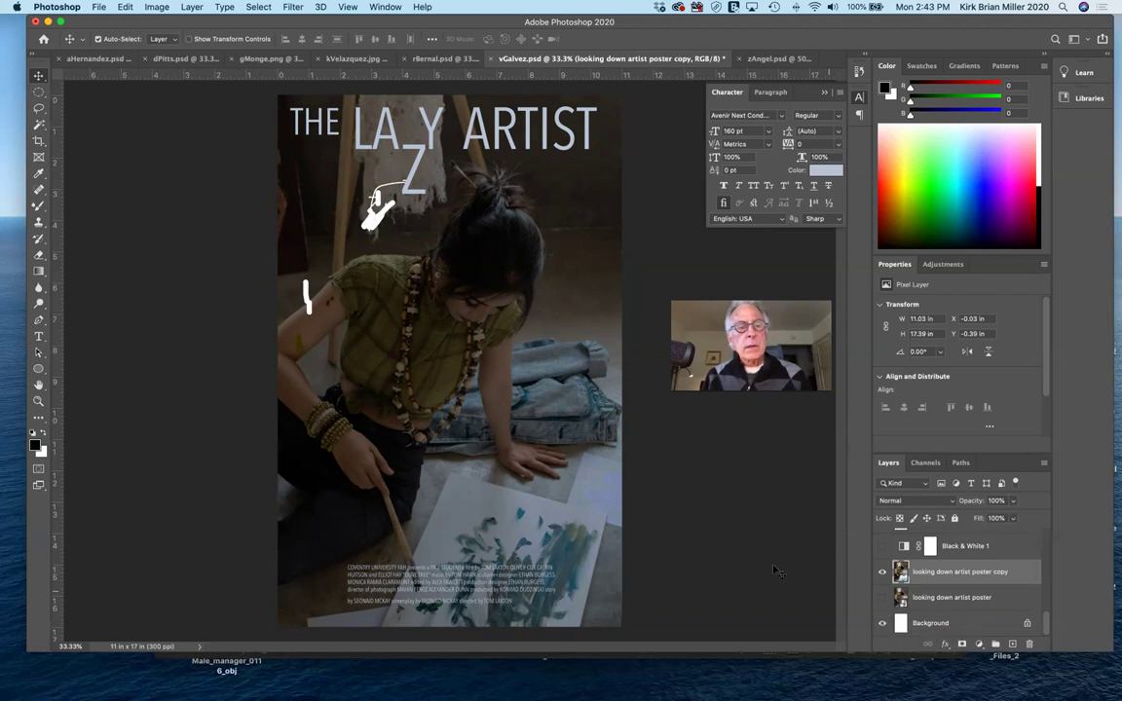
Step: Show the looking down artist poster layer and the Black & White 1 adjustment again
click(882, 596)
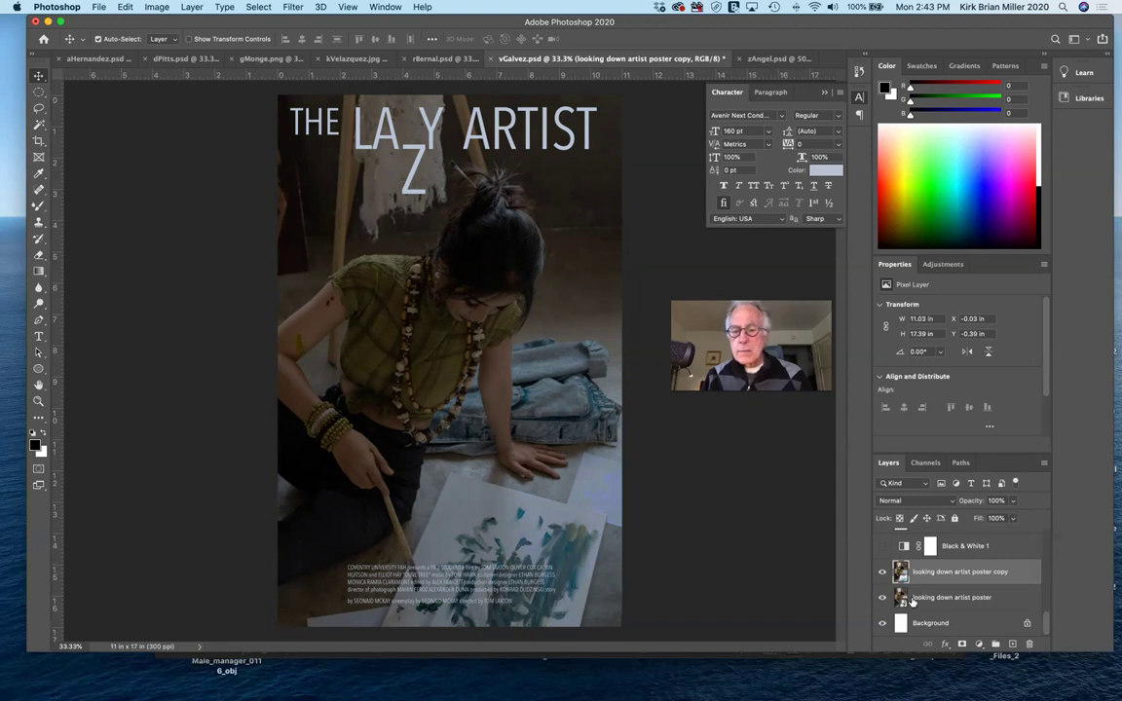
click(908, 599)
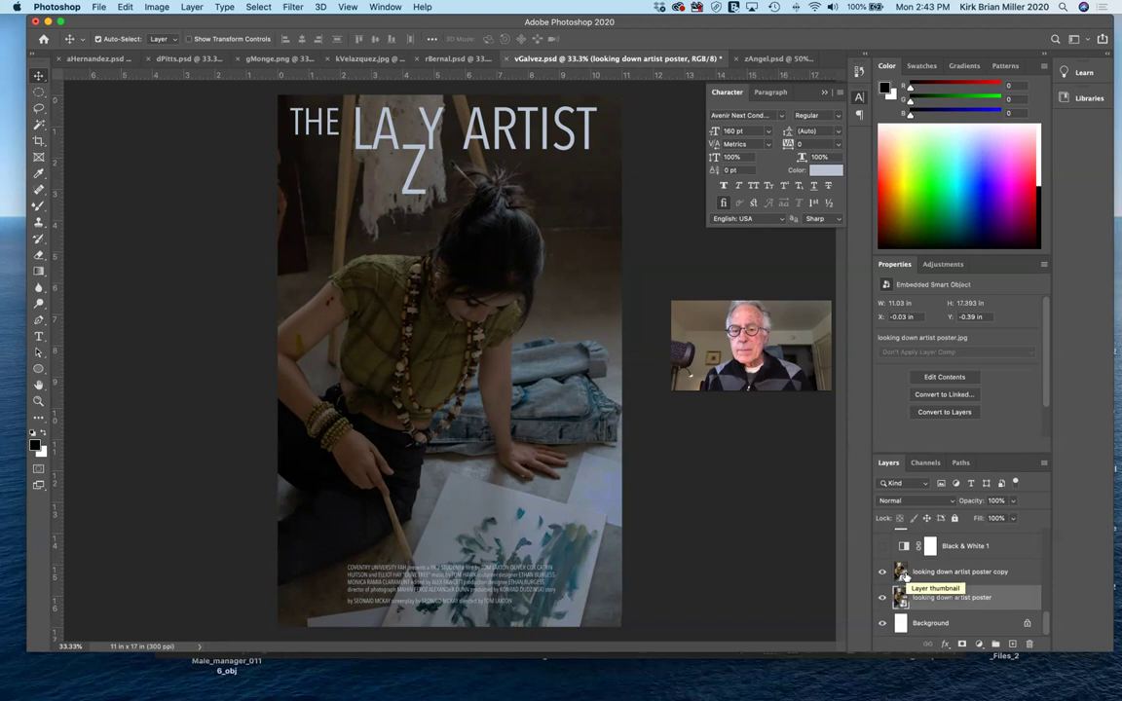
click(905, 575)
click(883, 546)
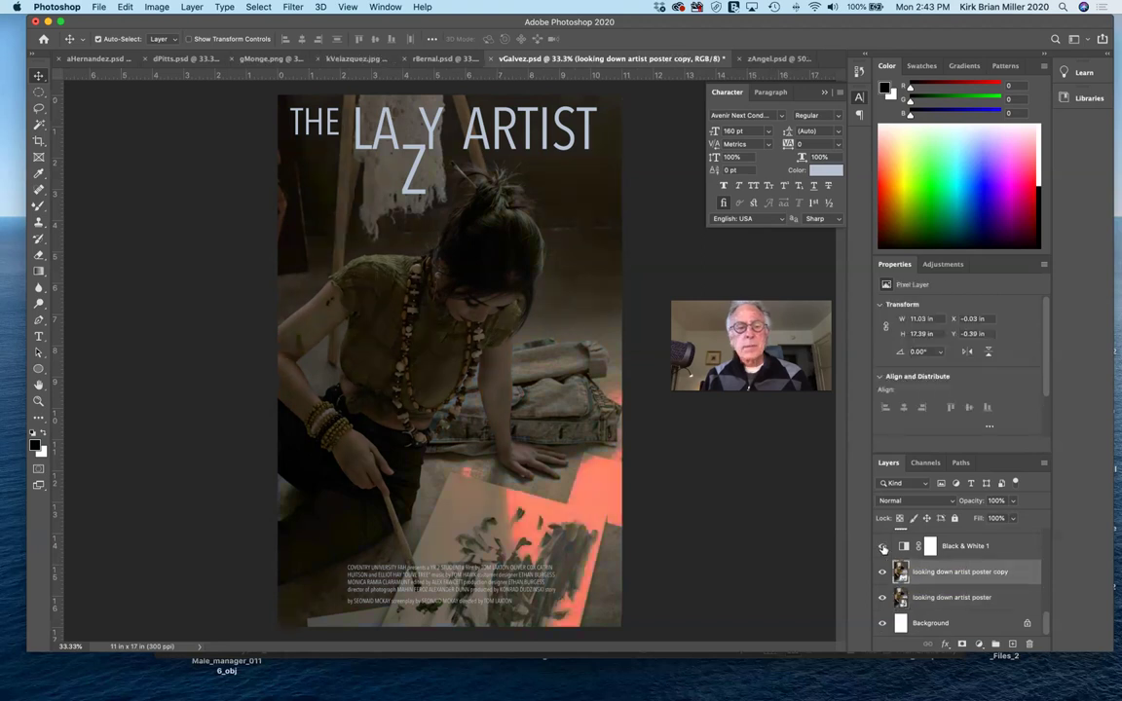
Step: Check the poster with the looking down artist poster copy layer temporarily hidden, and turn off the Black & White 1 adjustment
scroll(942, 533, up, 2)
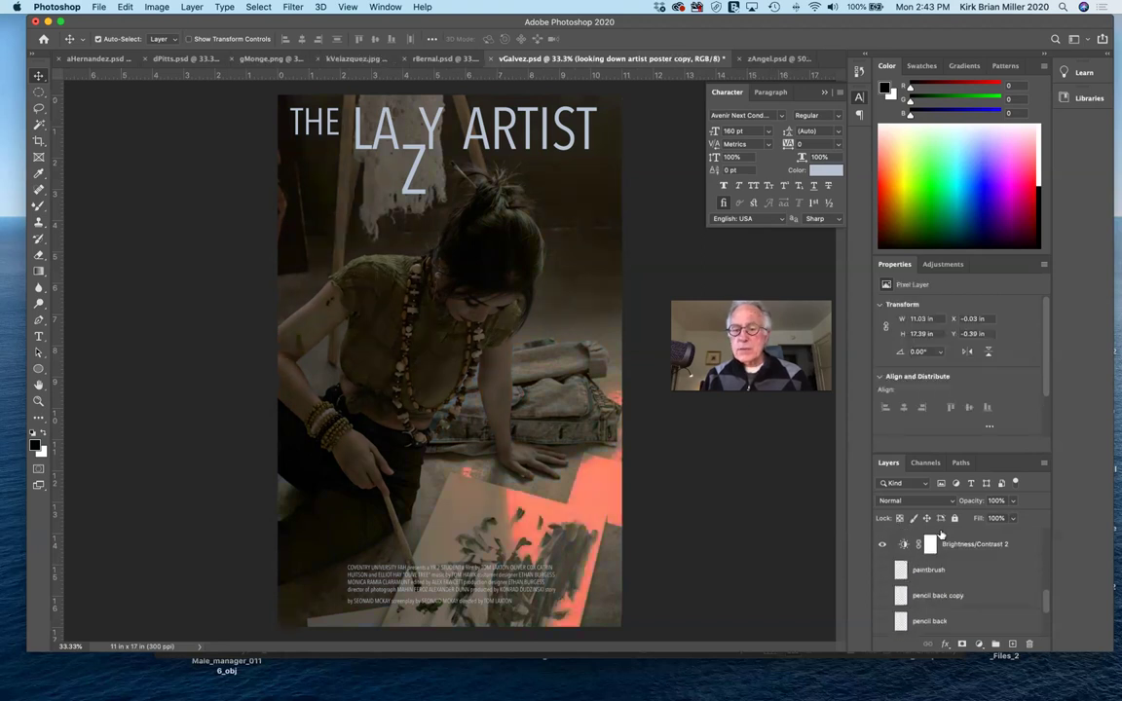
scroll(913, 534, up, 1)
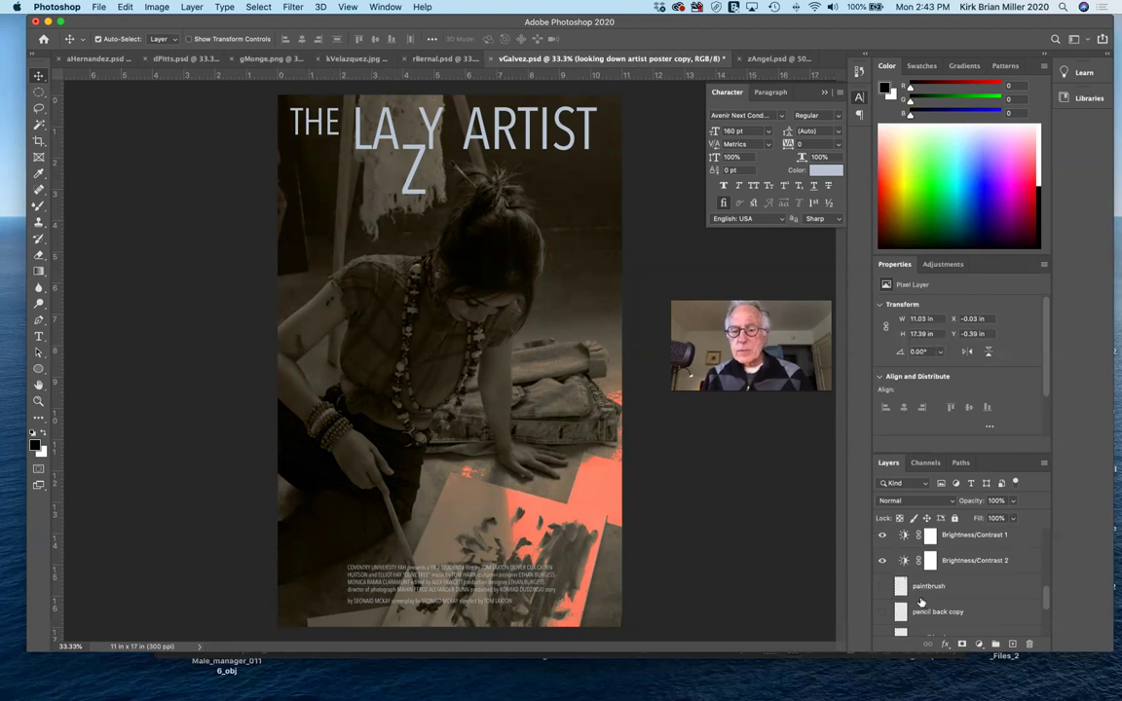
scroll(920, 604, down, 5)
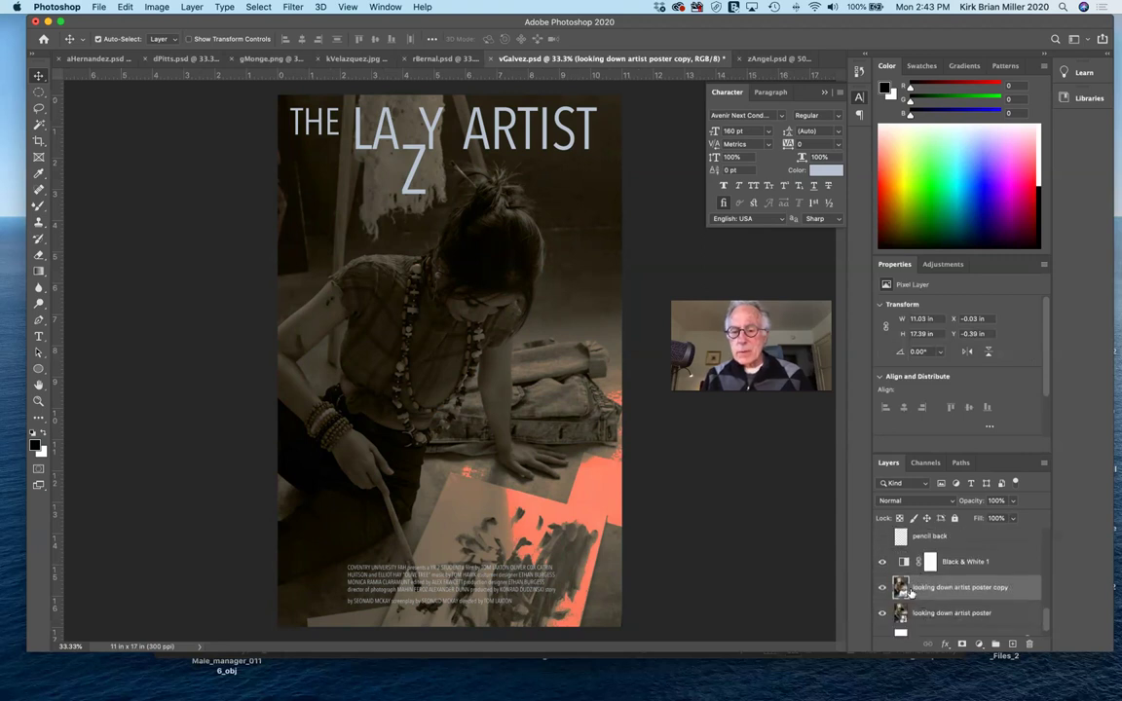
click(881, 587)
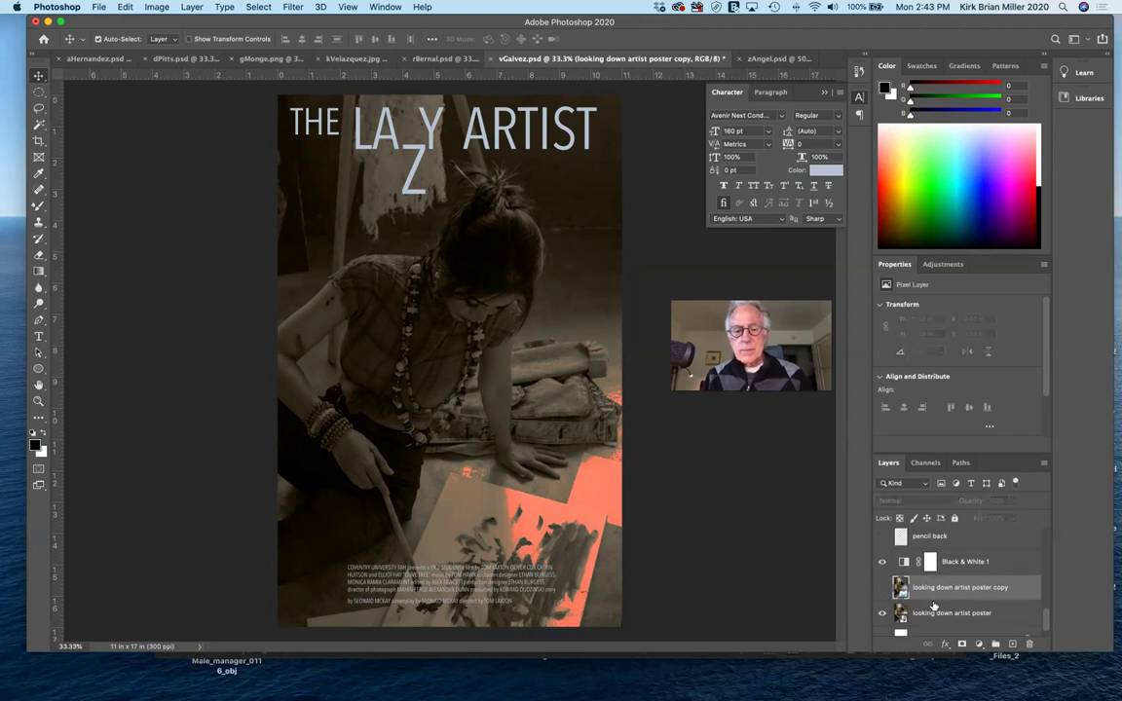
scroll(915, 613, up, 1)
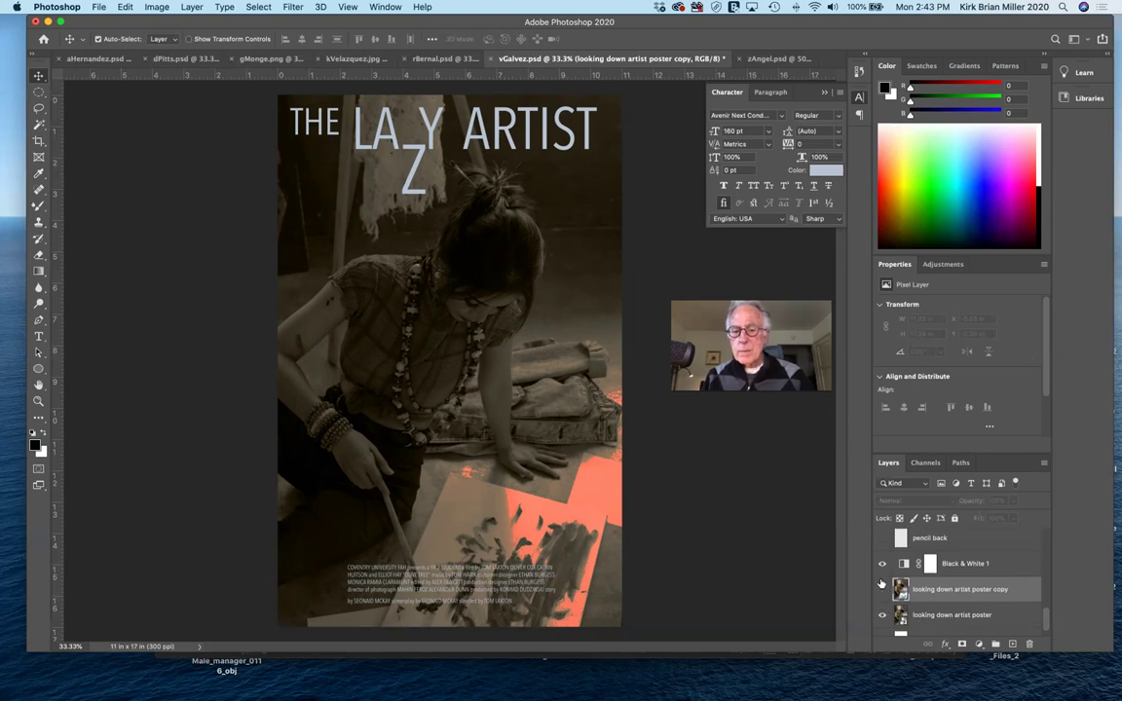
click(882, 564)
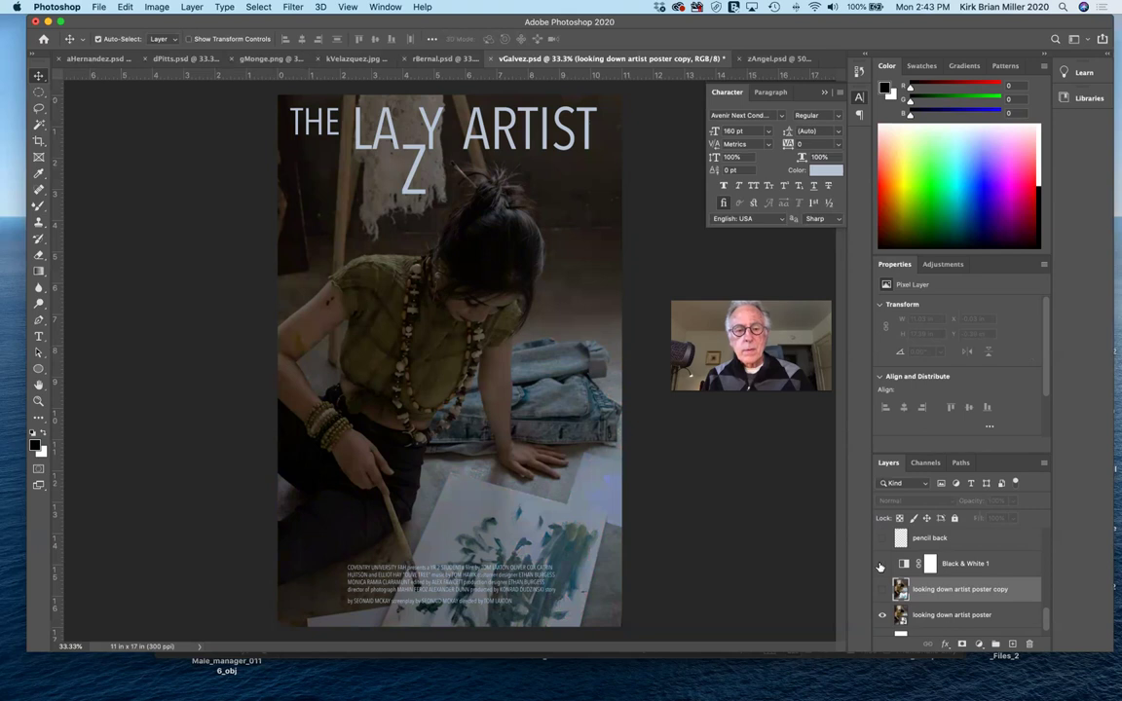
click(881, 592)
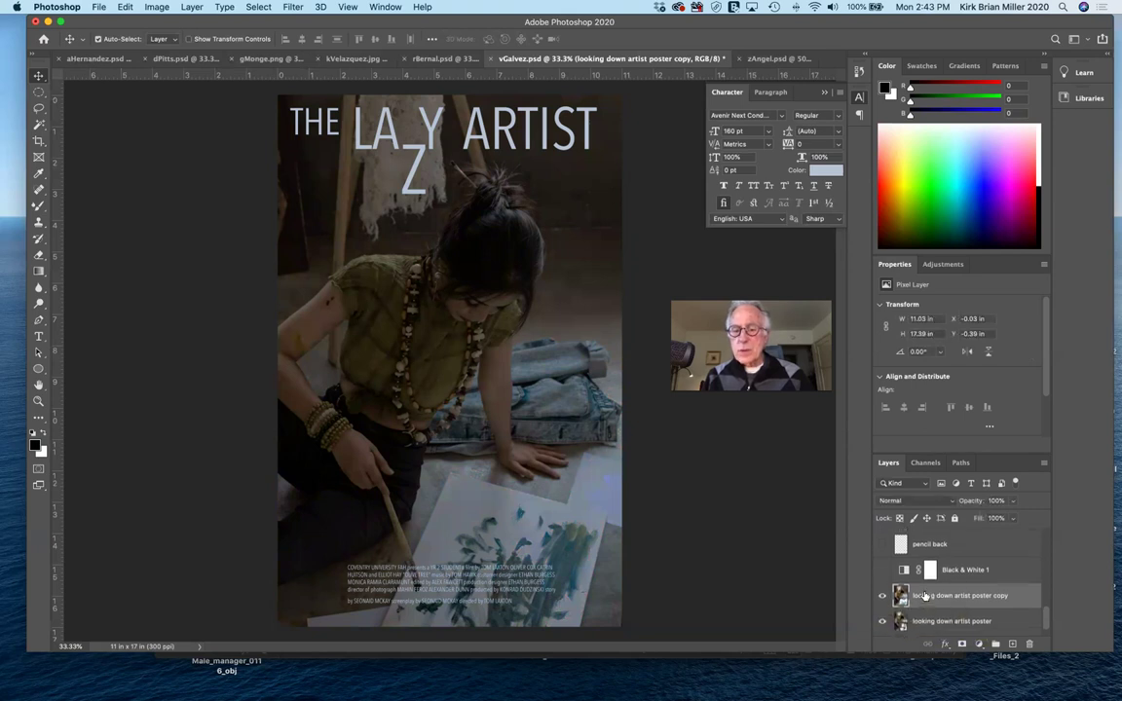
Step: Turn the Black & White 1 adjustment layer back on and switch off its Tint option
scroll(926, 595, up, 1)
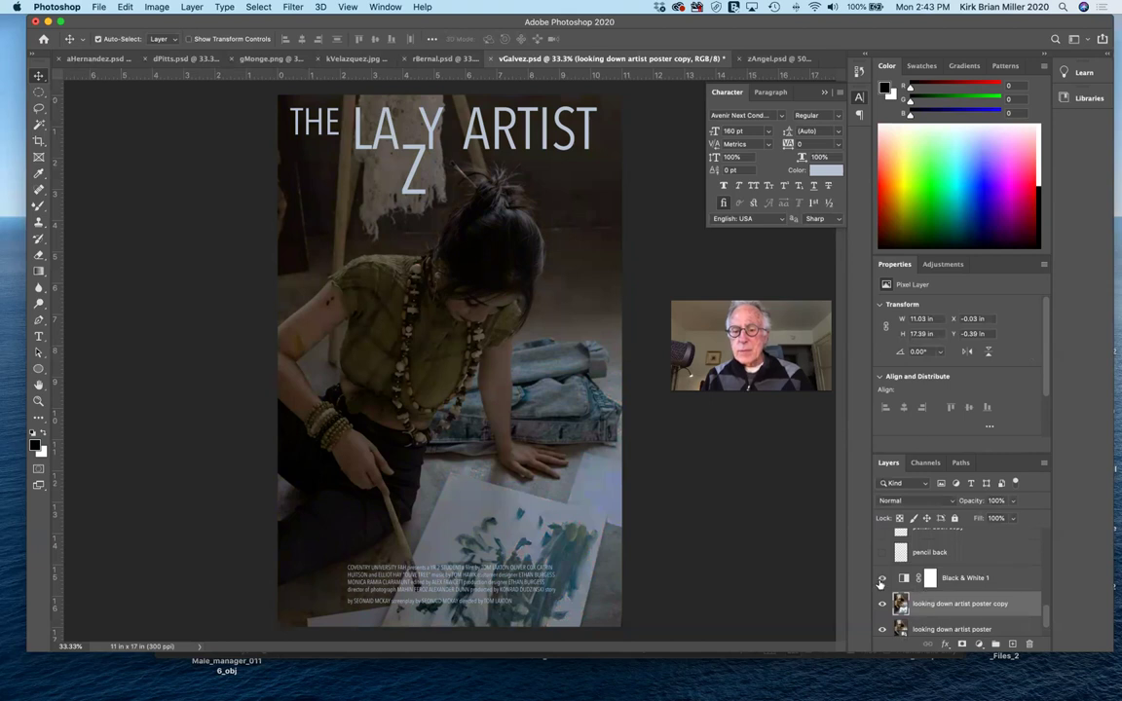
click(882, 578)
scroll(904, 579, up, 2)
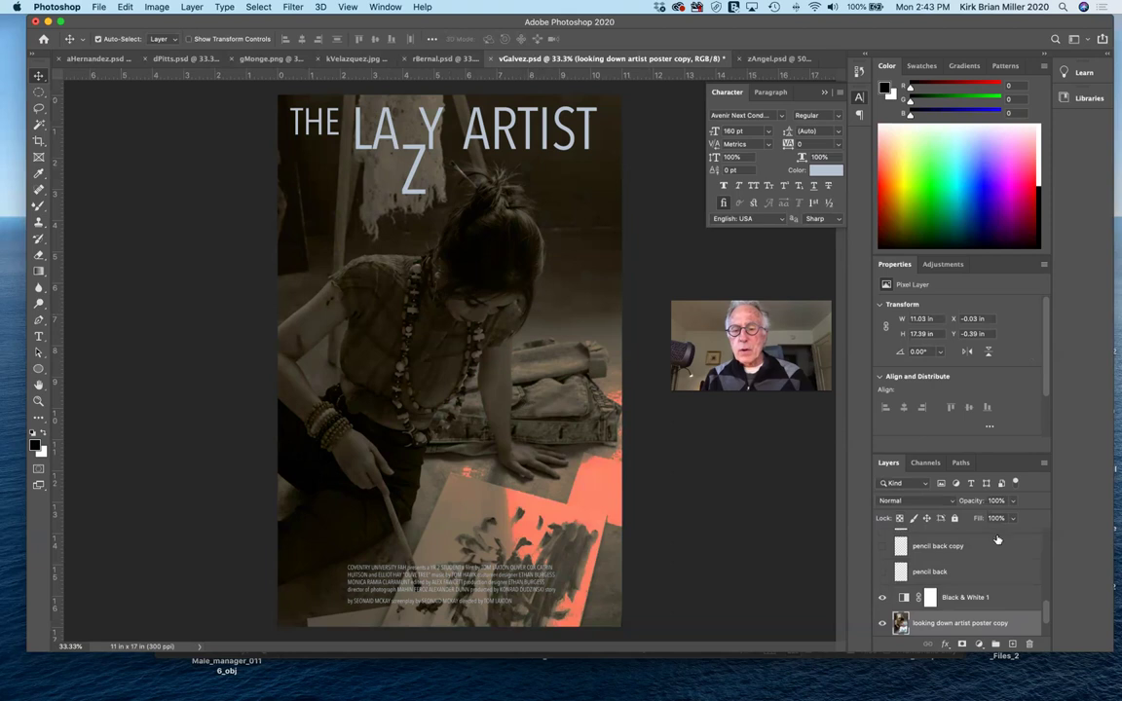
scroll(1023, 566, up, 2)
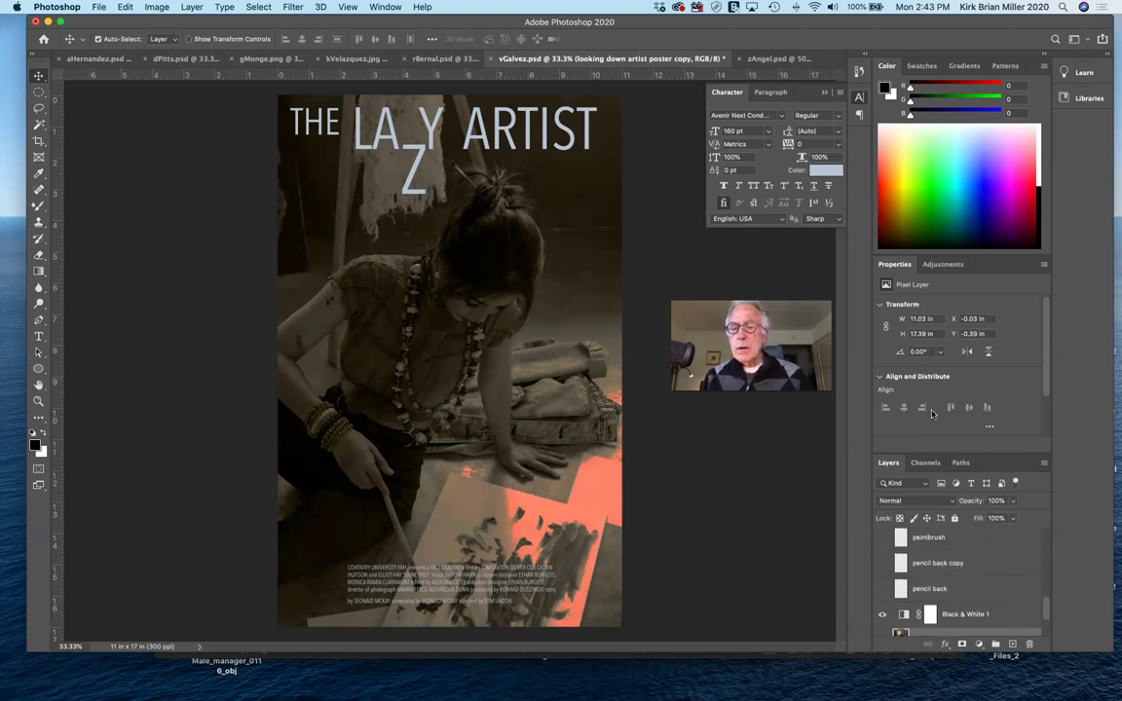
click(902, 615)
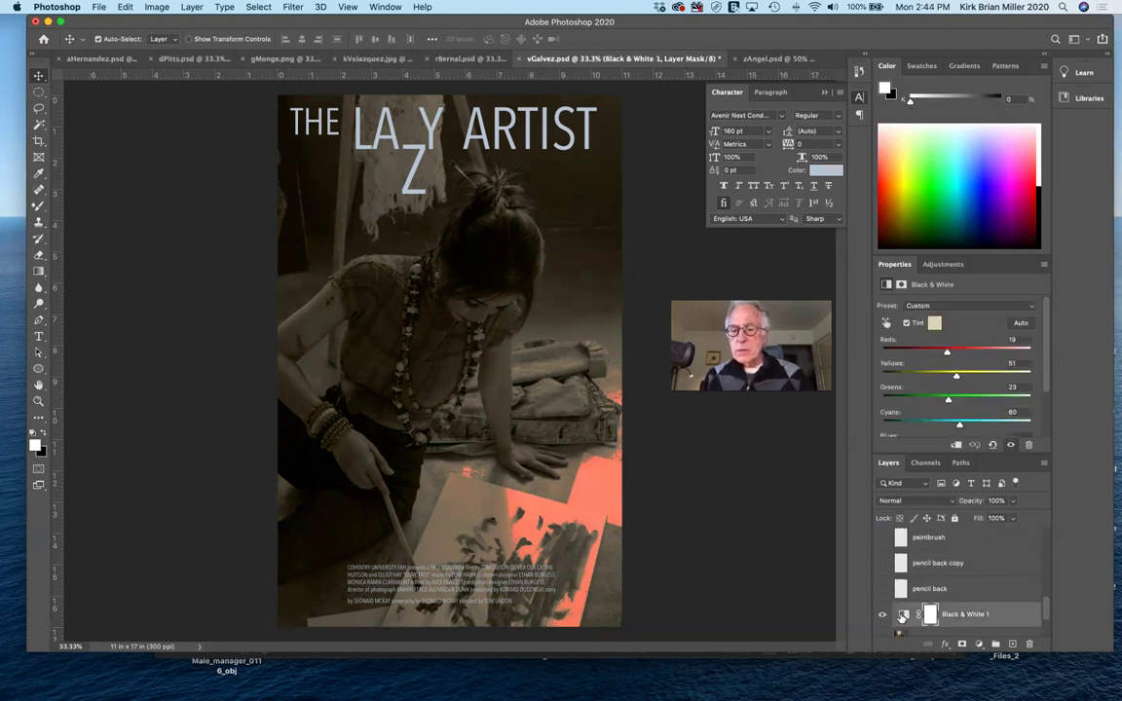
click(906, 324)
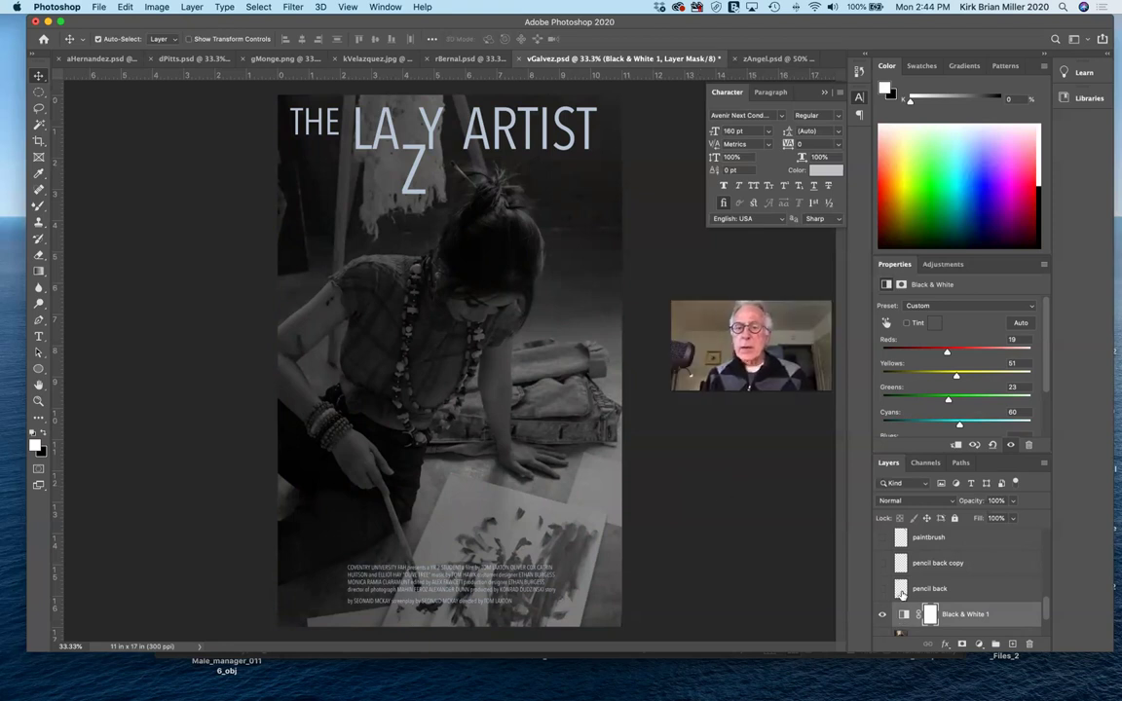
Step: Add a Curves adjustment layer above Black & White 1, try brightening the highlights, and apply the automatic curve correction
click(943, 263)
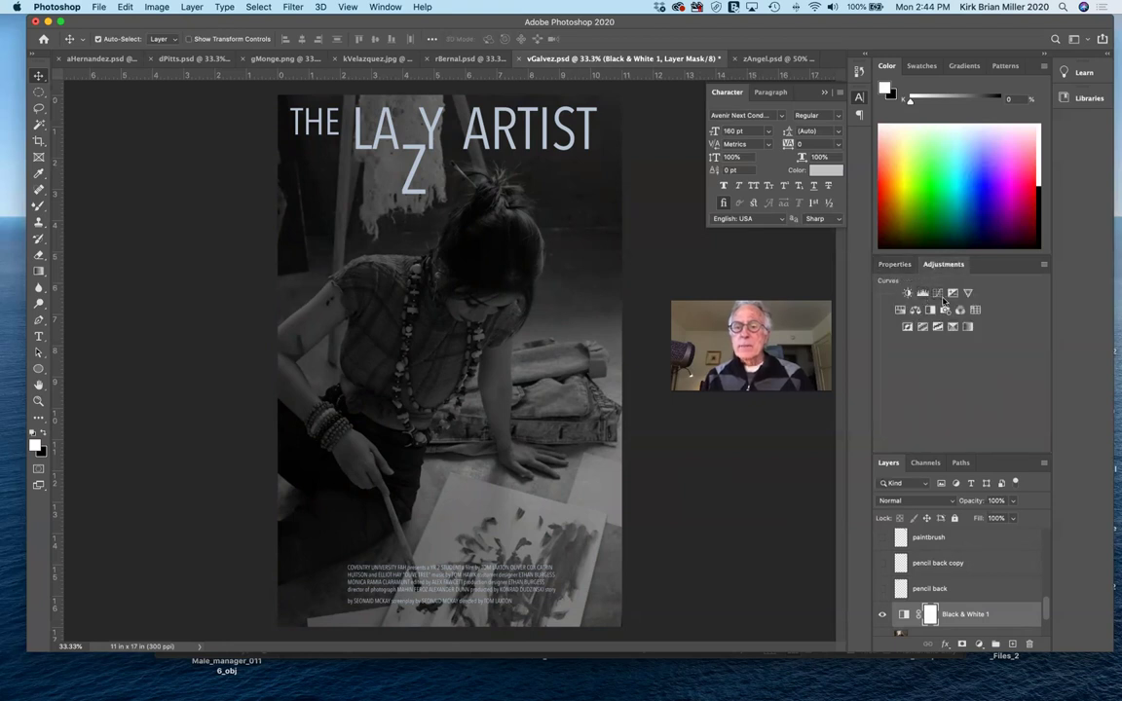
click(939, 294)
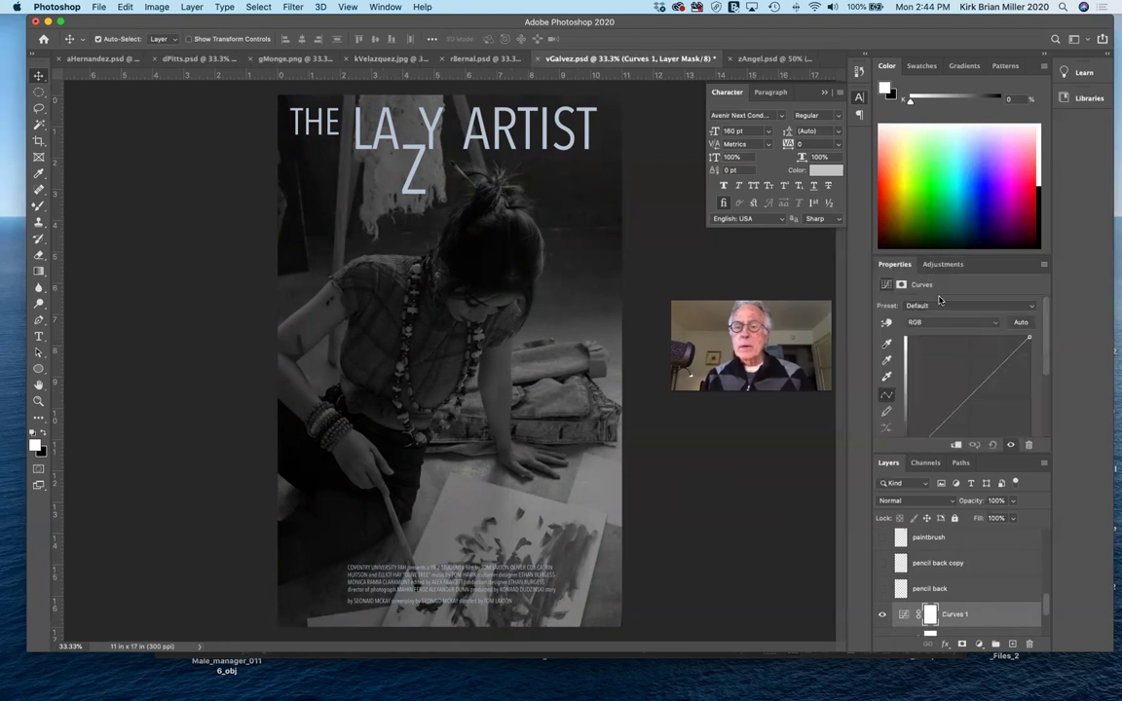
click(1022, 323)
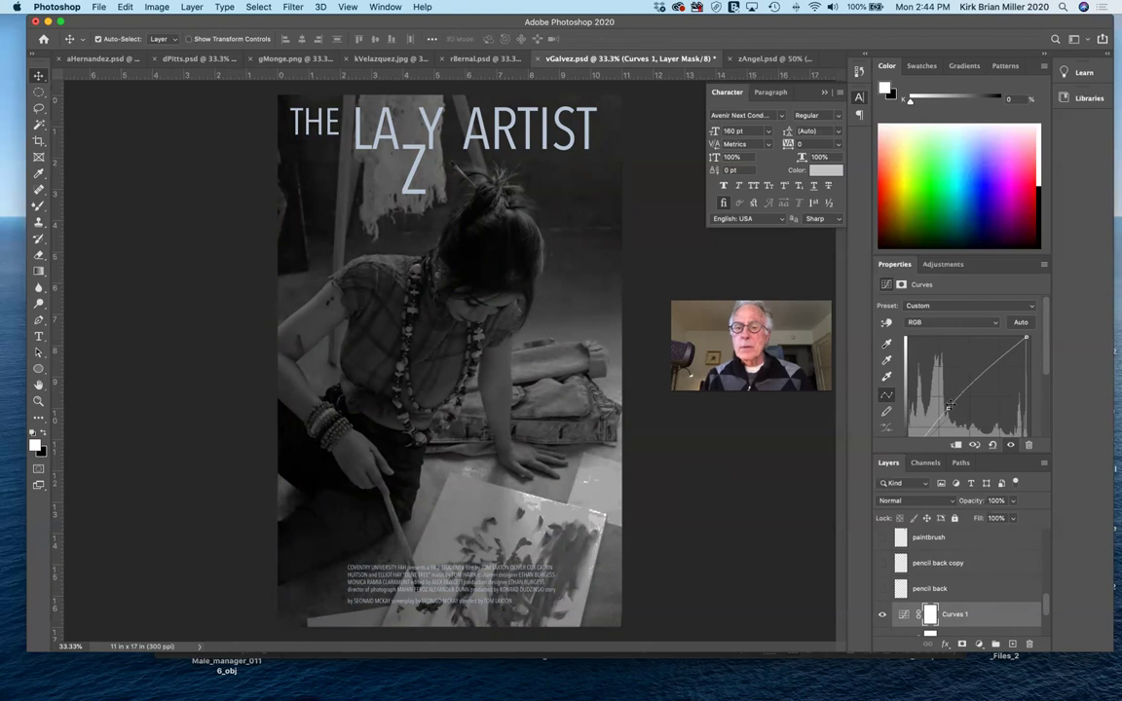
mouse_move(990, 366)
mouse_down()
mouse_move(998, 385)
mouse_move(990, 361)
mouse_up()
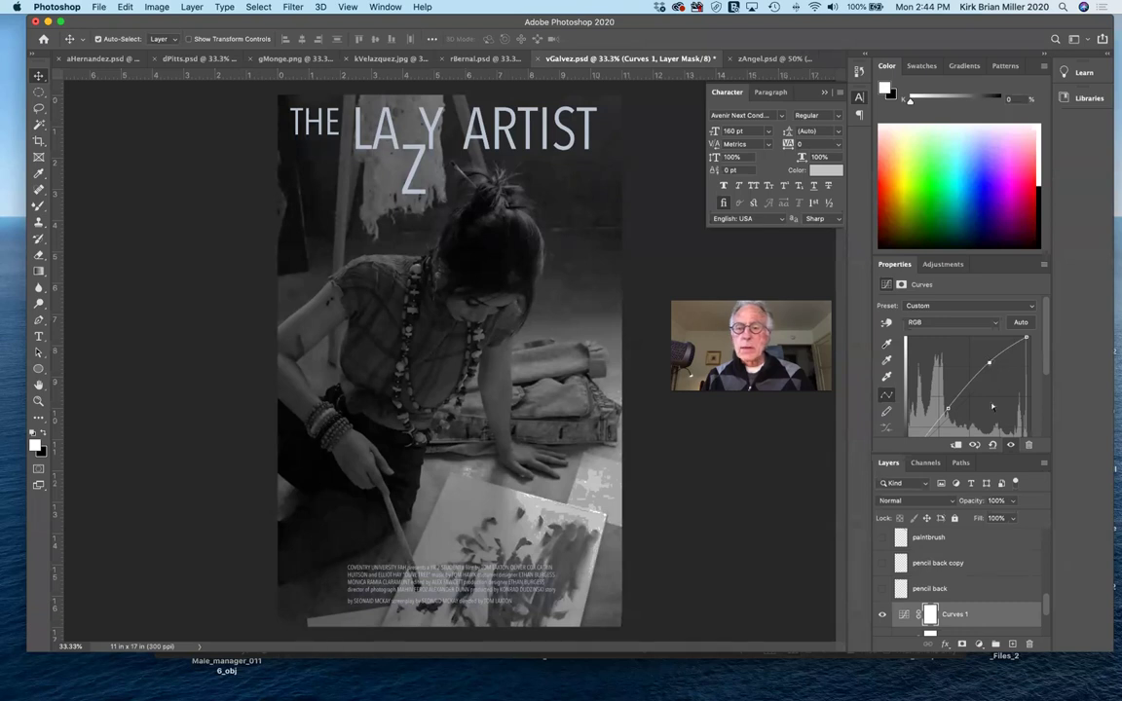
click(1021, 323)
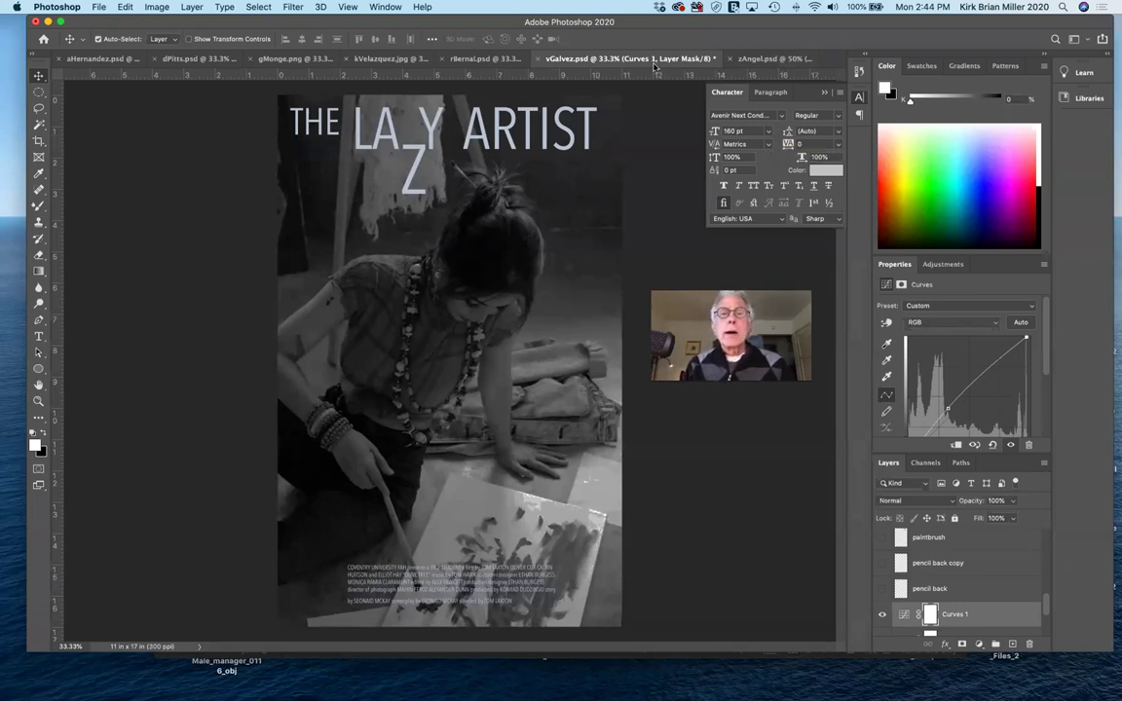
Step: Look over the Chimichanga and Finding Hope posters, and bring up the Last Survivor poster
click(761, 60)
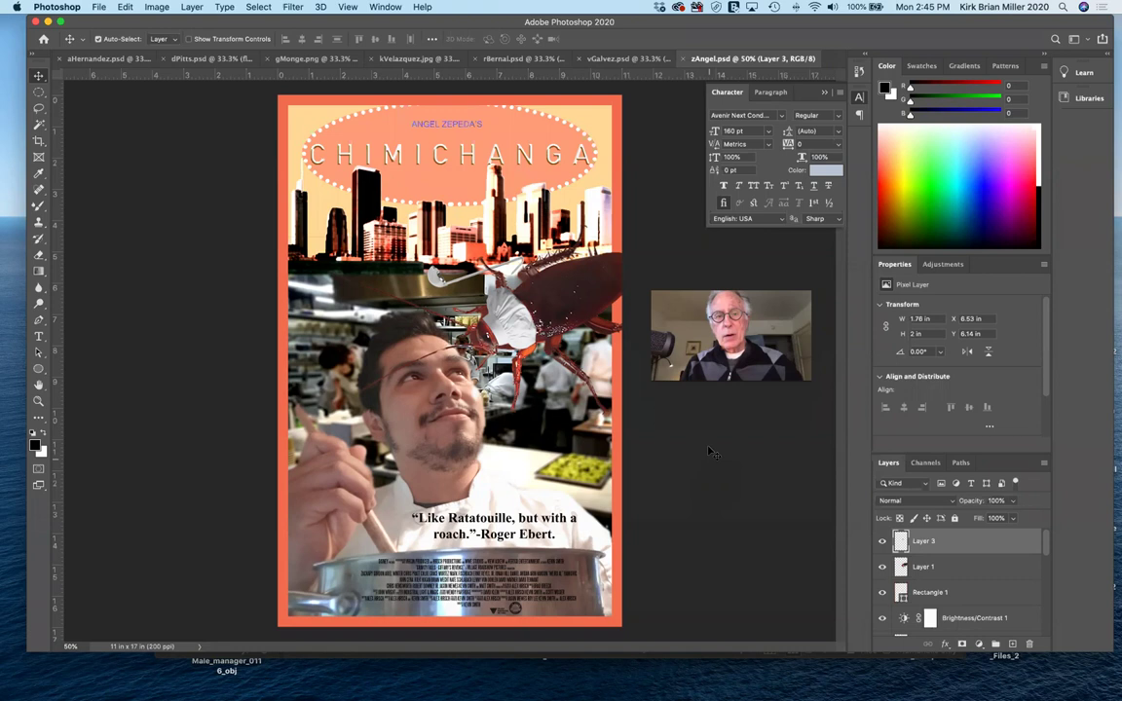
click(135, 61)
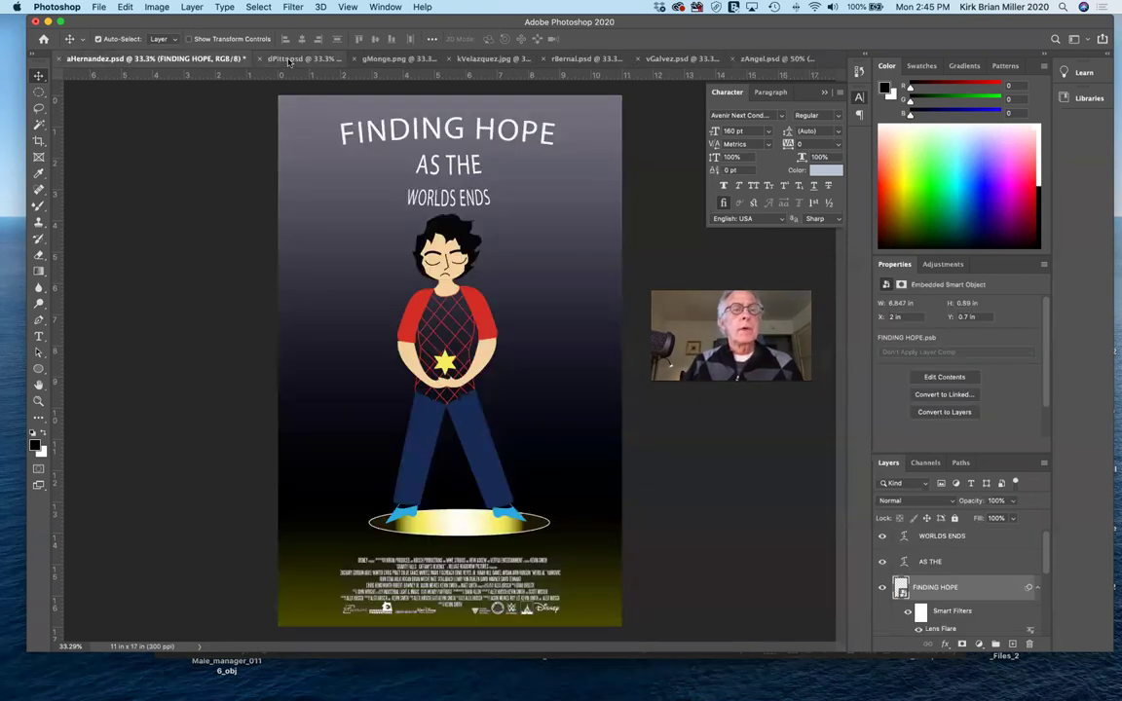
click(287, 58)
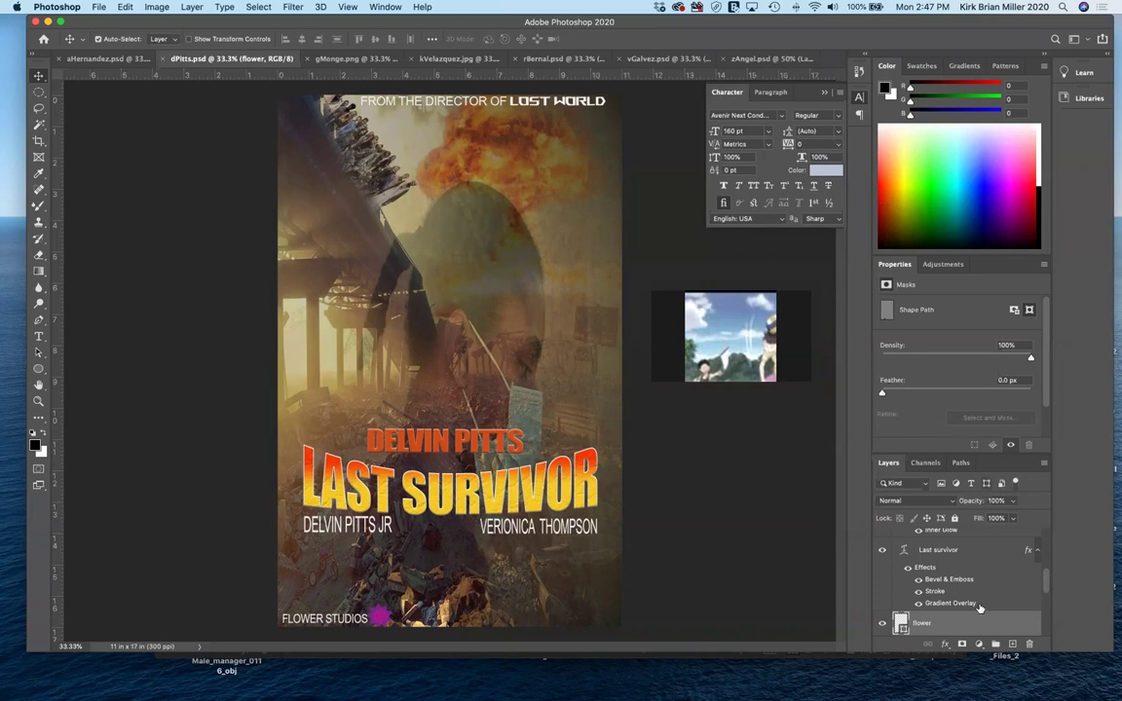
Step: Move the Last survivor title straight up to the upper part of the poster, at about Y 1.3 in
click(925, 551)
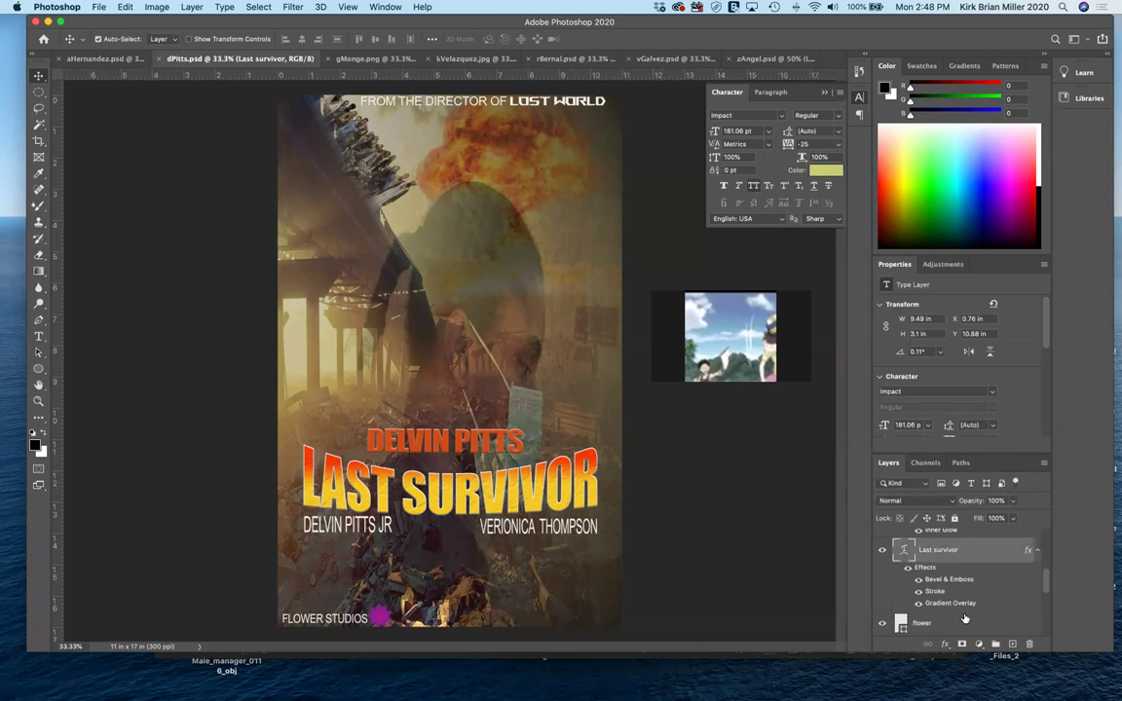
scroll(959, 594, down, 2)
scroll(964, 614, down, 5)
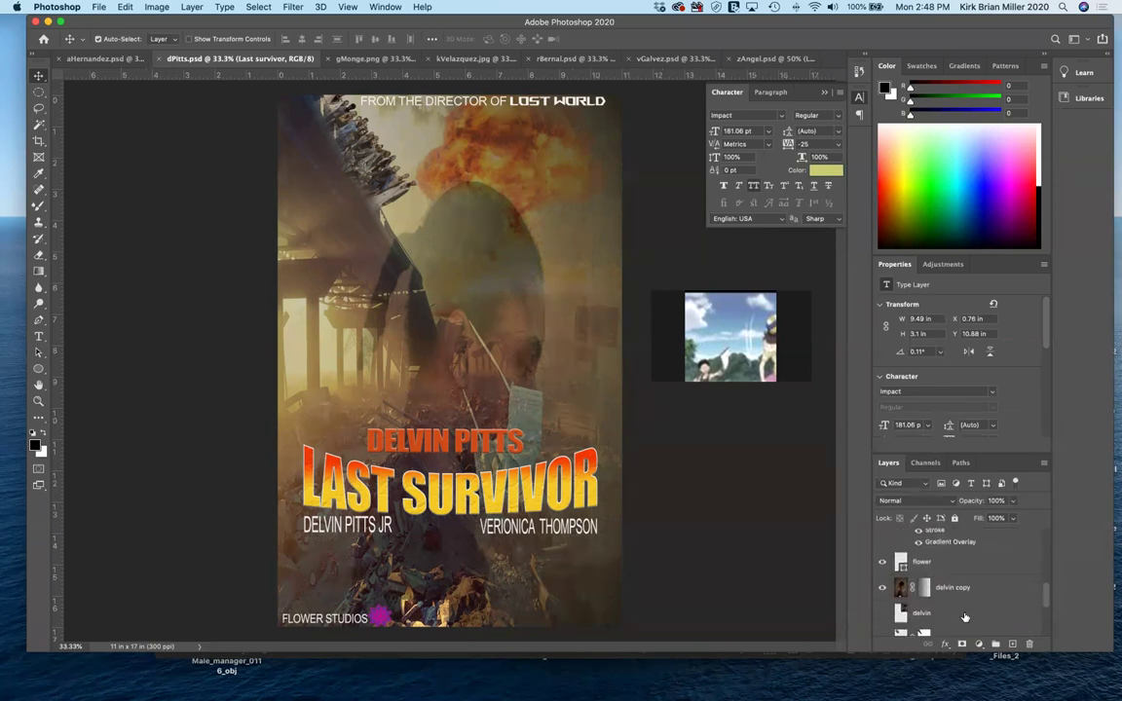
scroll(964, 617, up, 4)
scroll(964, 616, up, 3)
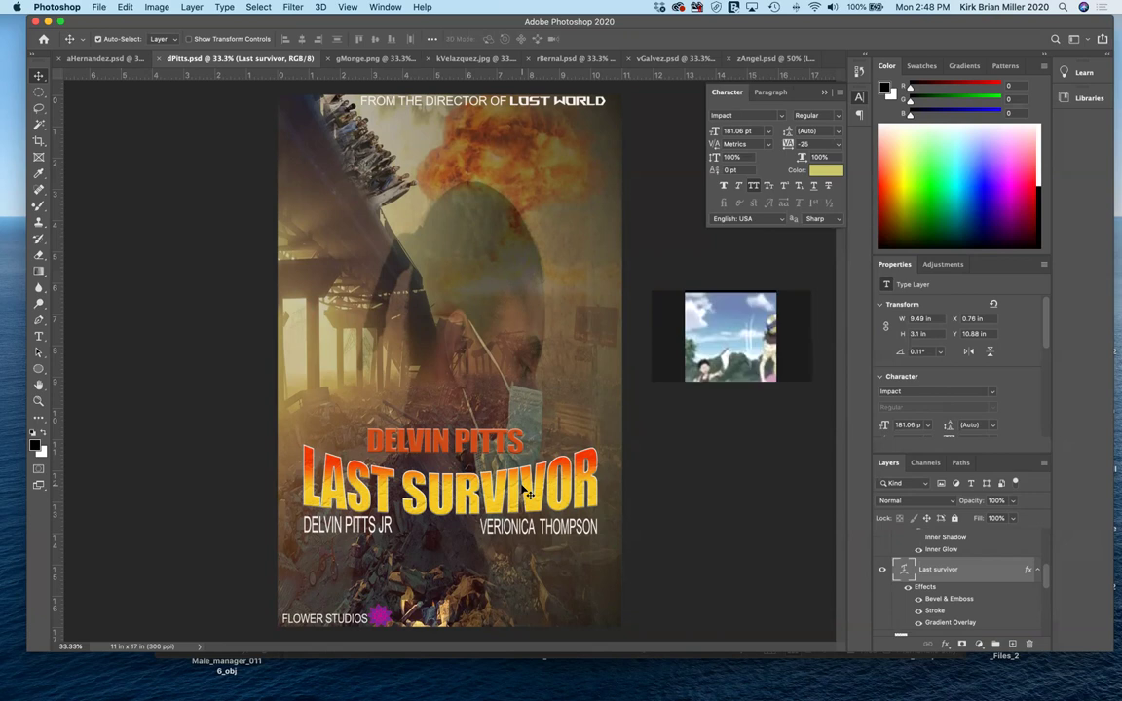
drag(529, 495, 522, 177)
drag(521, 276, 521, 282)
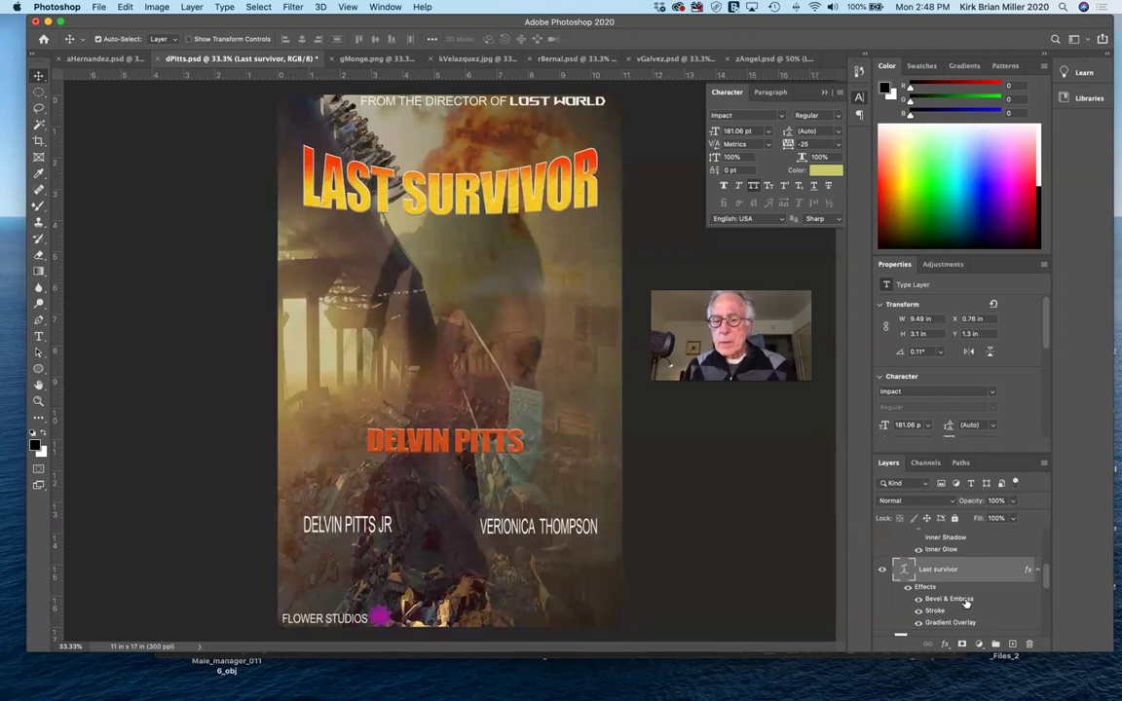
Step: Move the orange name line up so it sits just above the Last Survivor title, at about Y 1.09 in
scroll(962, 599, down, 5)
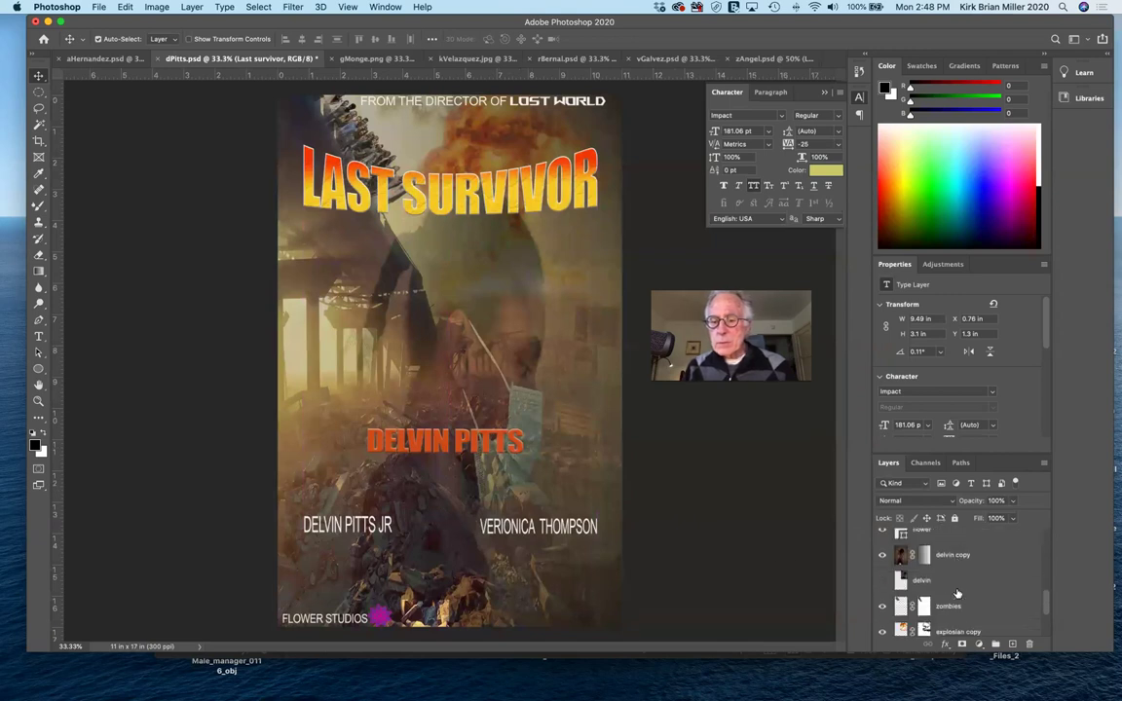
scroll(956, 593, down, 3)
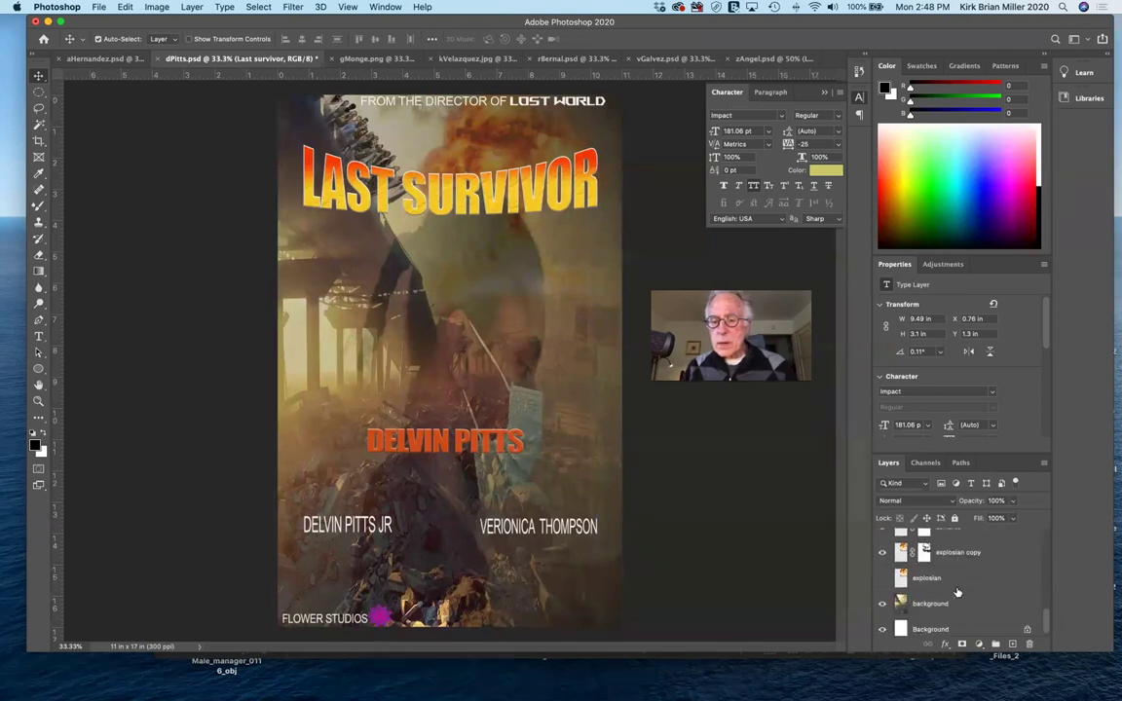
scroll(957, 592, down, 1)
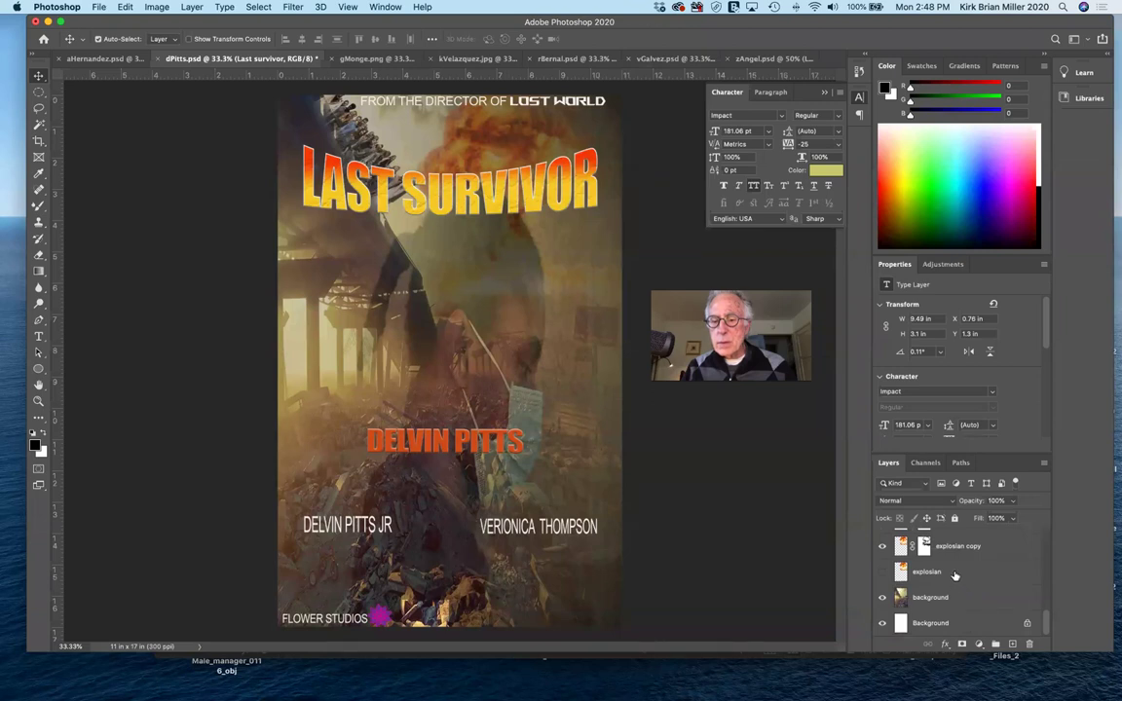
scroll(955, 582, up, 4)
scroll(951, 577, up, 5)
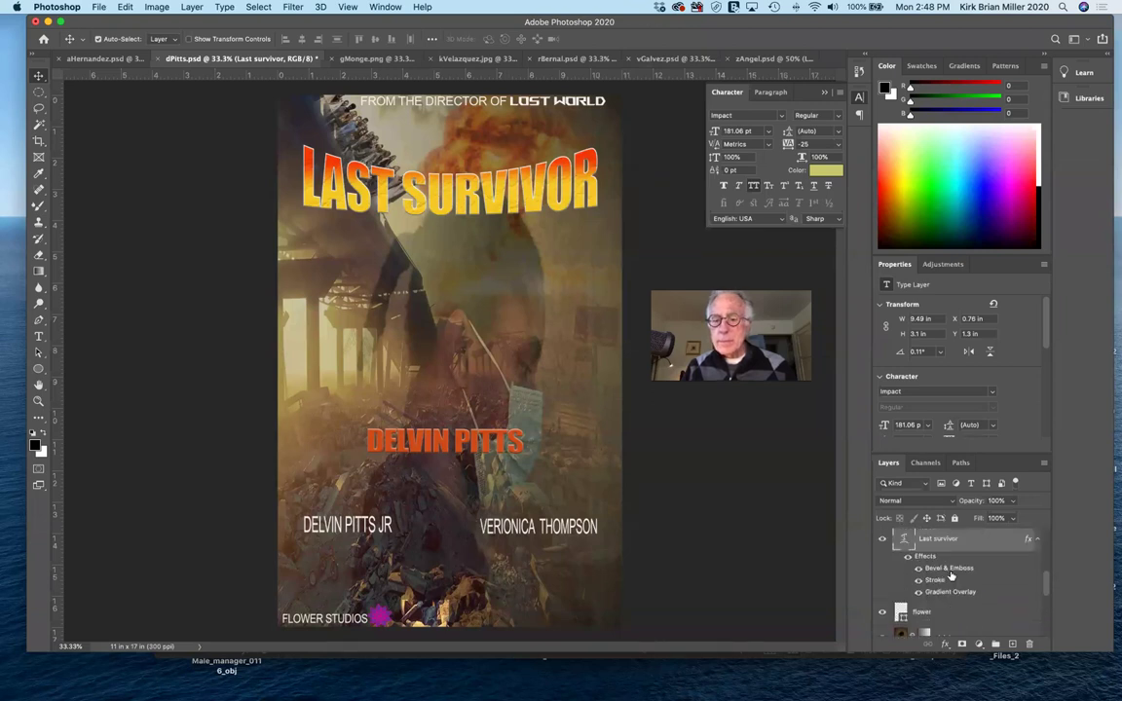
scroll(951, 575, up, 1)
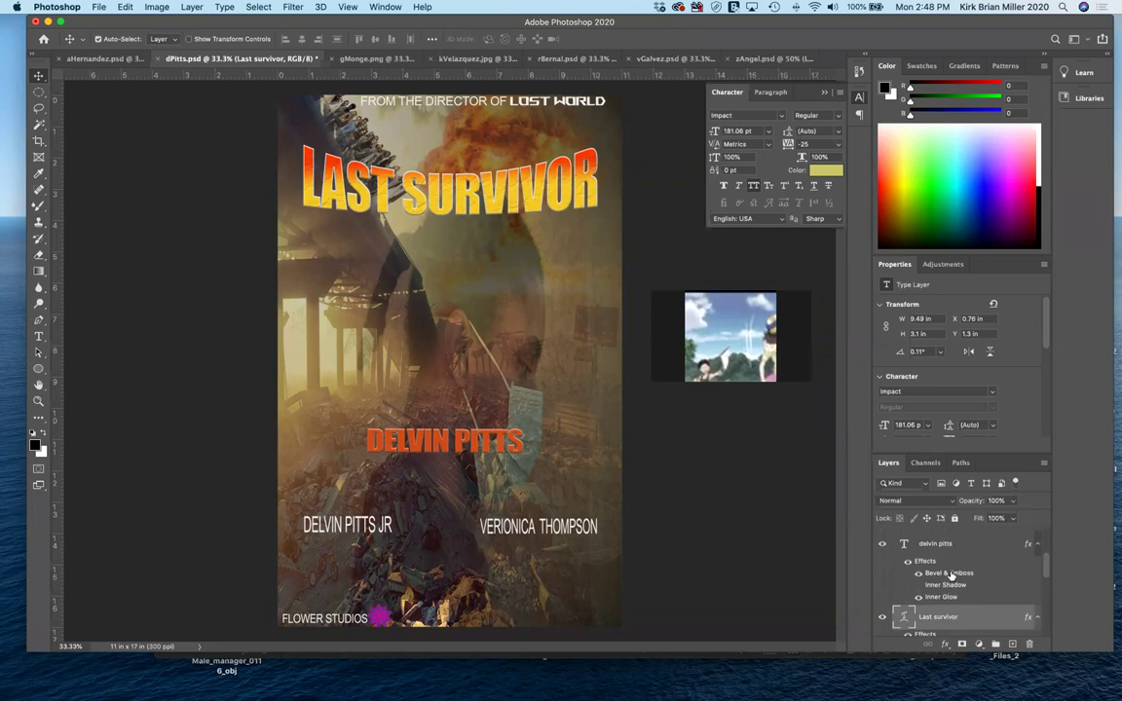
click(947, 547)
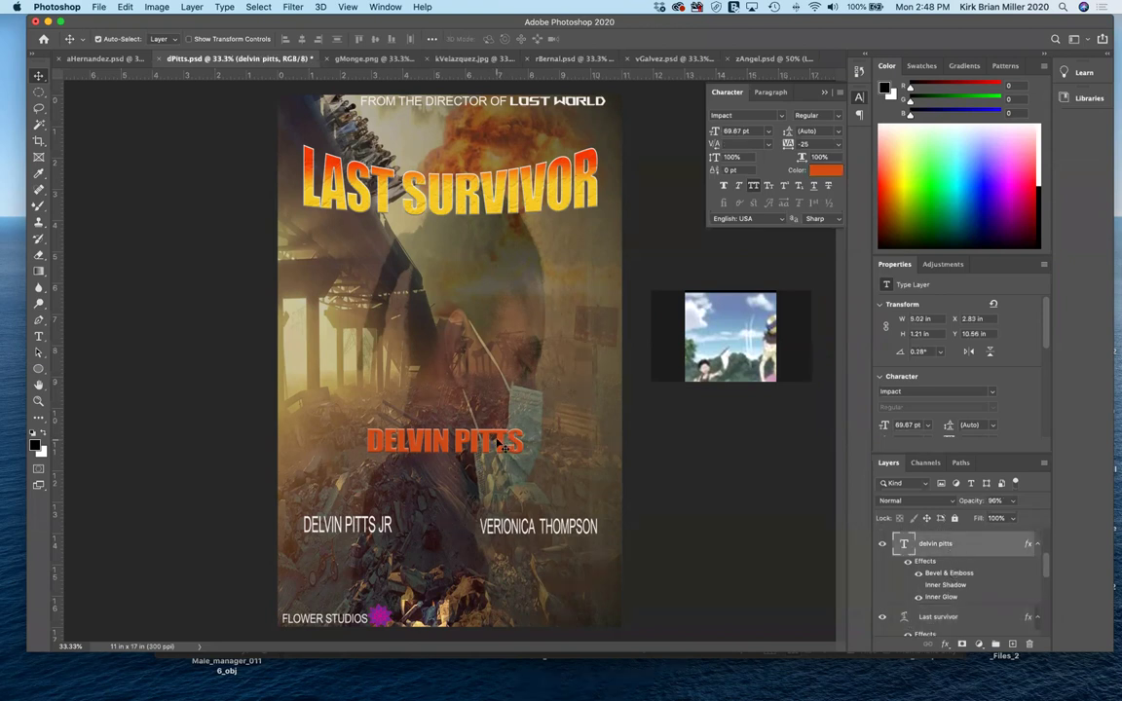
drag(499, 444, 509, 147)
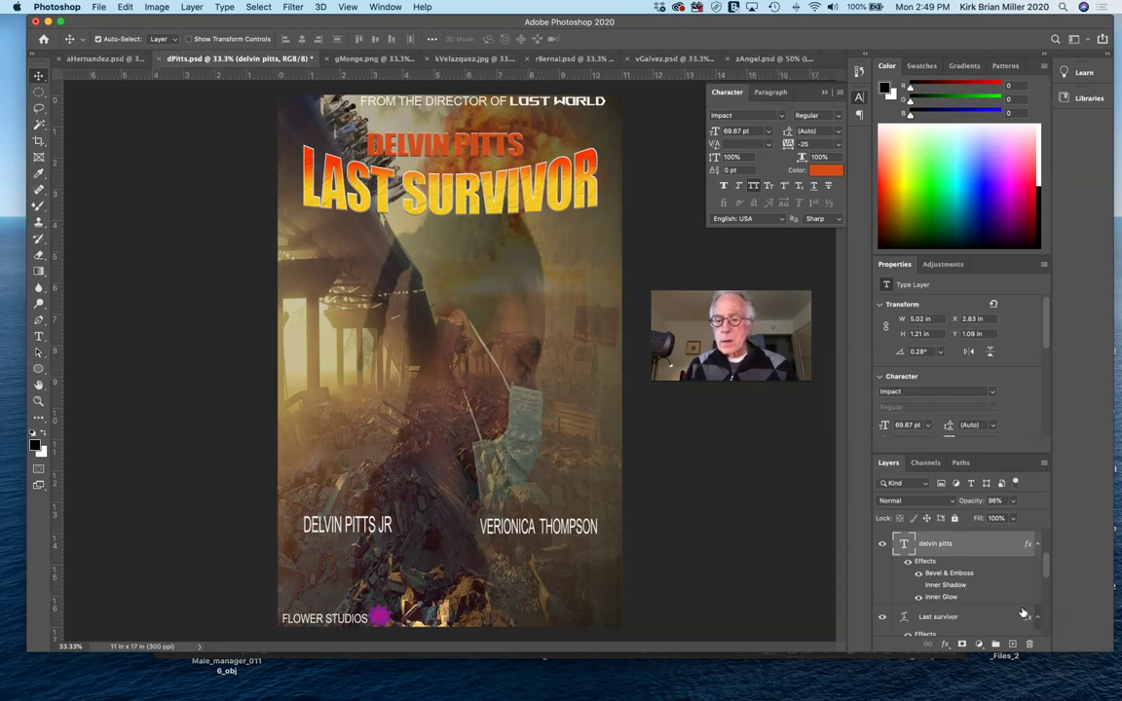
Step: Check the title and director credit by toggling their visibility, and reposition the director credit to about X 1.77 in, Y 0.15 in
scroll(964, 594, down, 1)
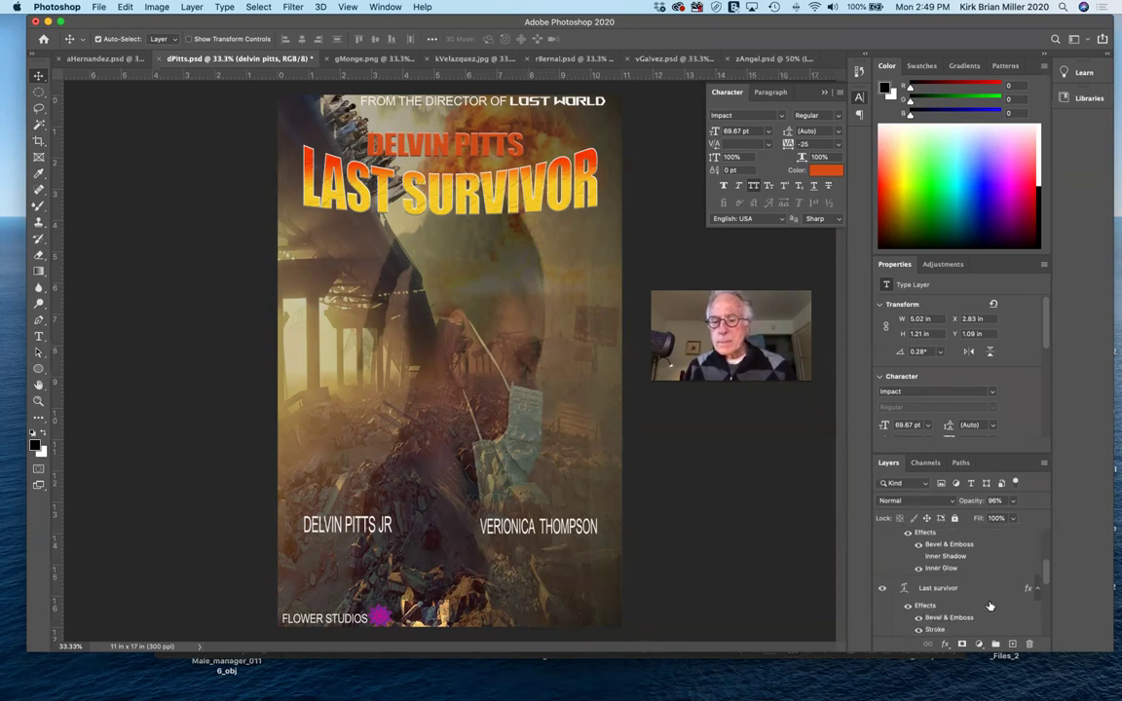
click(883, 587)
click(881, 587)
scroll(989, 581, up, 3)
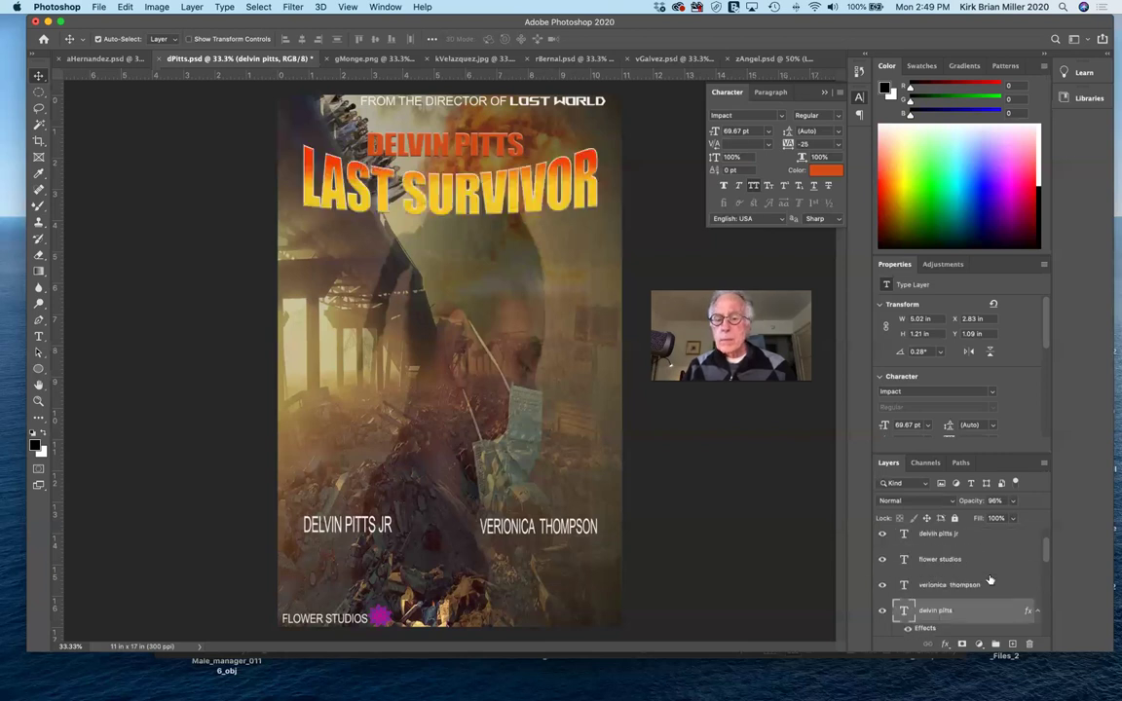
scroll(982, 559, up, 2)
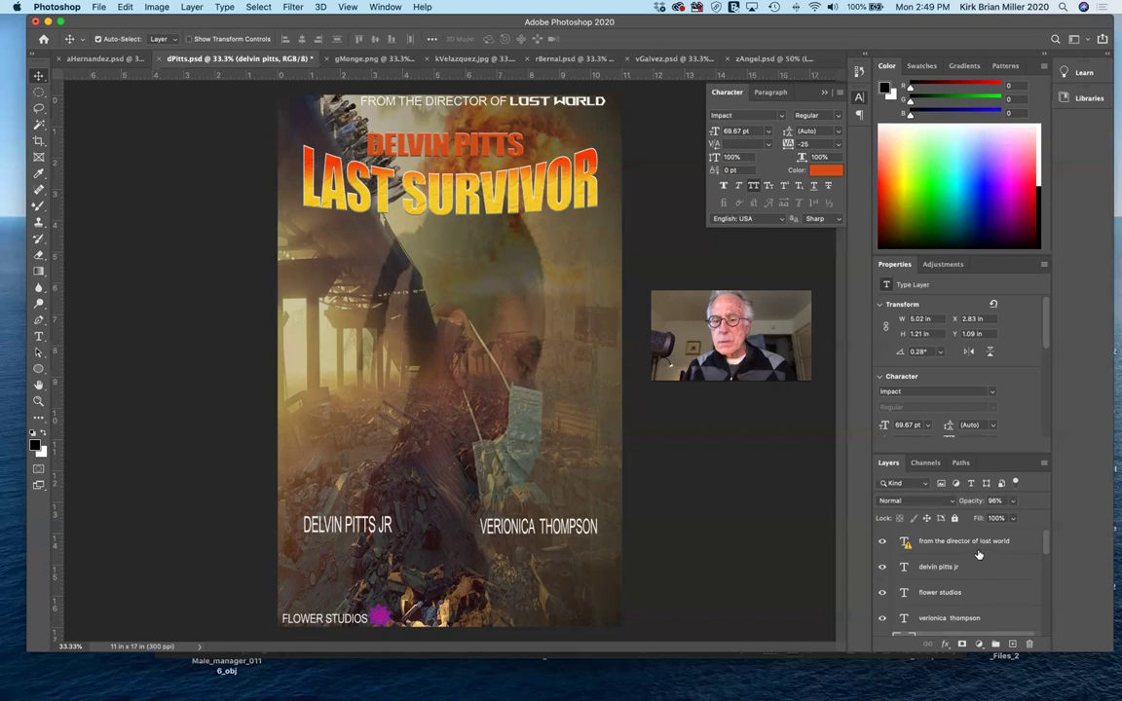
click(882, 542)
click(882, 541)
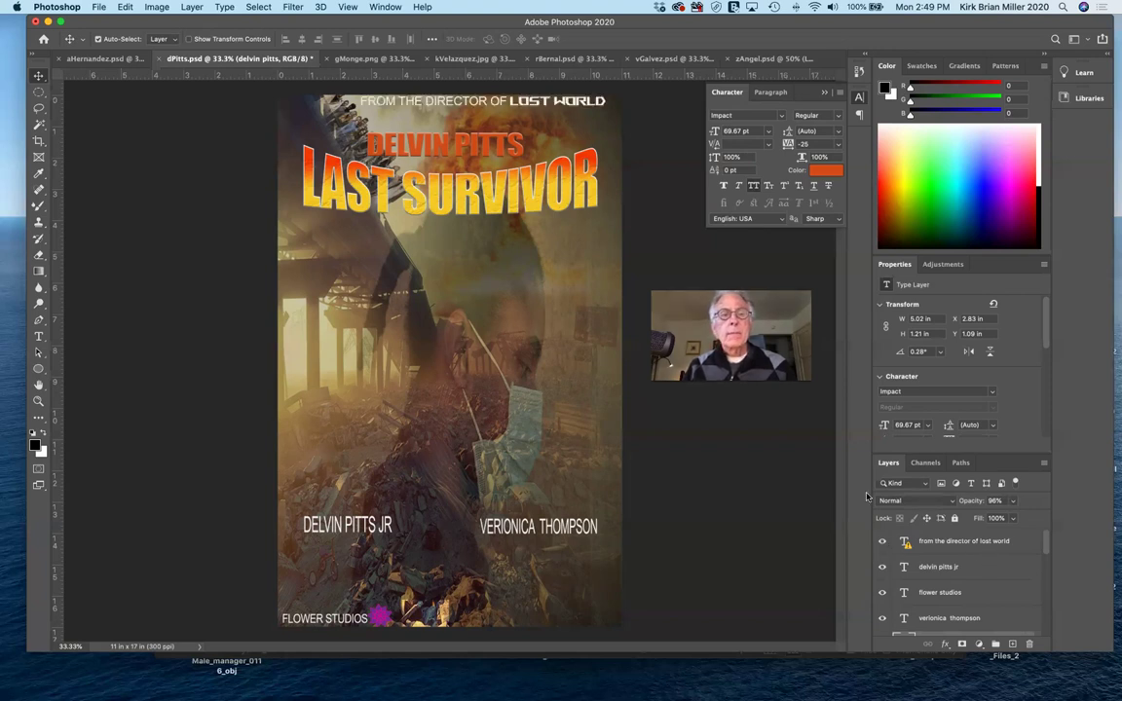
drag(573, 112, 540, 109)
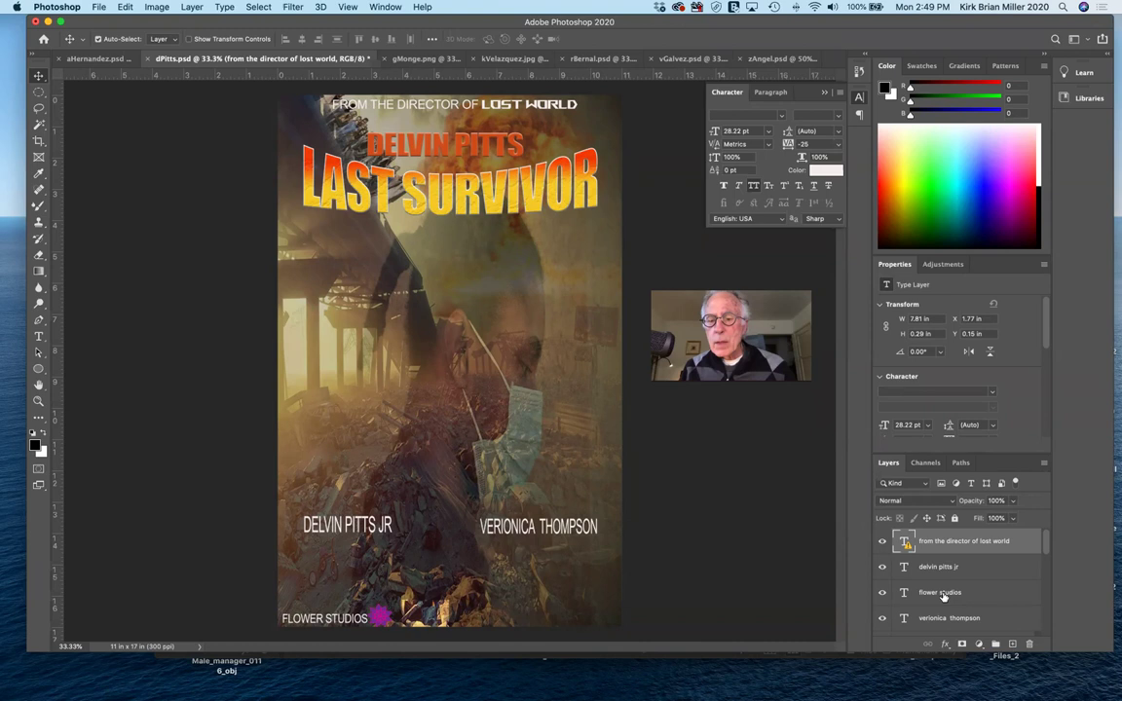
Step: Add a Drop Shadow layer style to the orange name line above the title, accepting the offered settings
scroll(940, 604, down, 1)
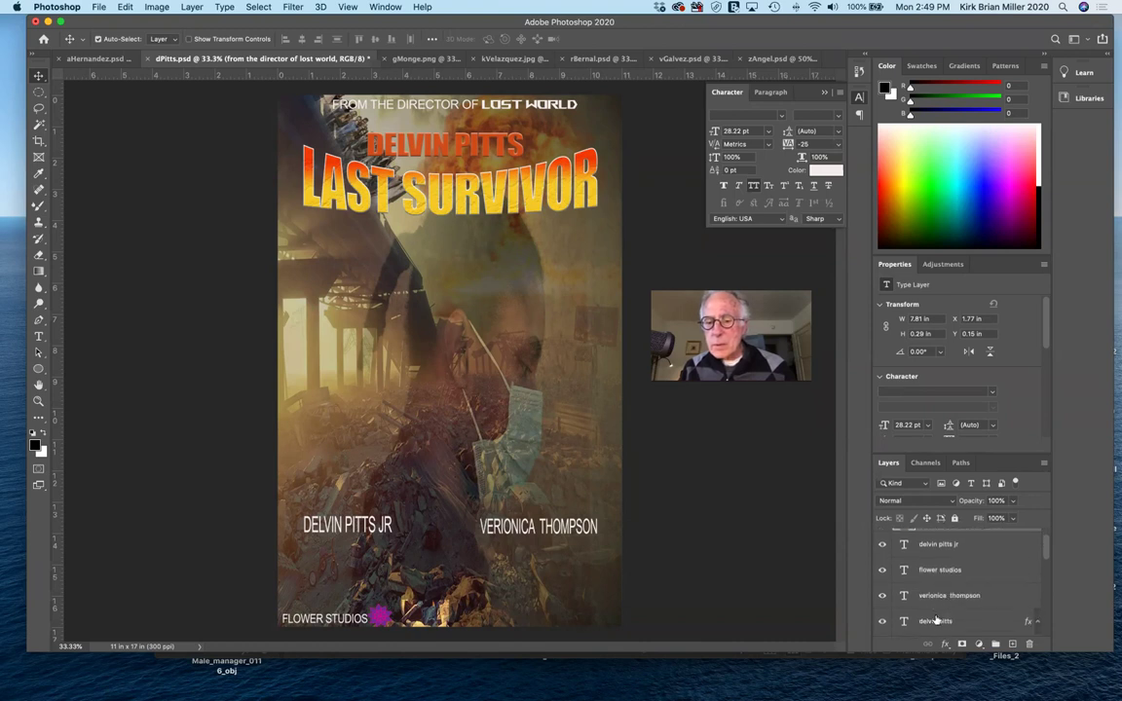
click(935, 621)
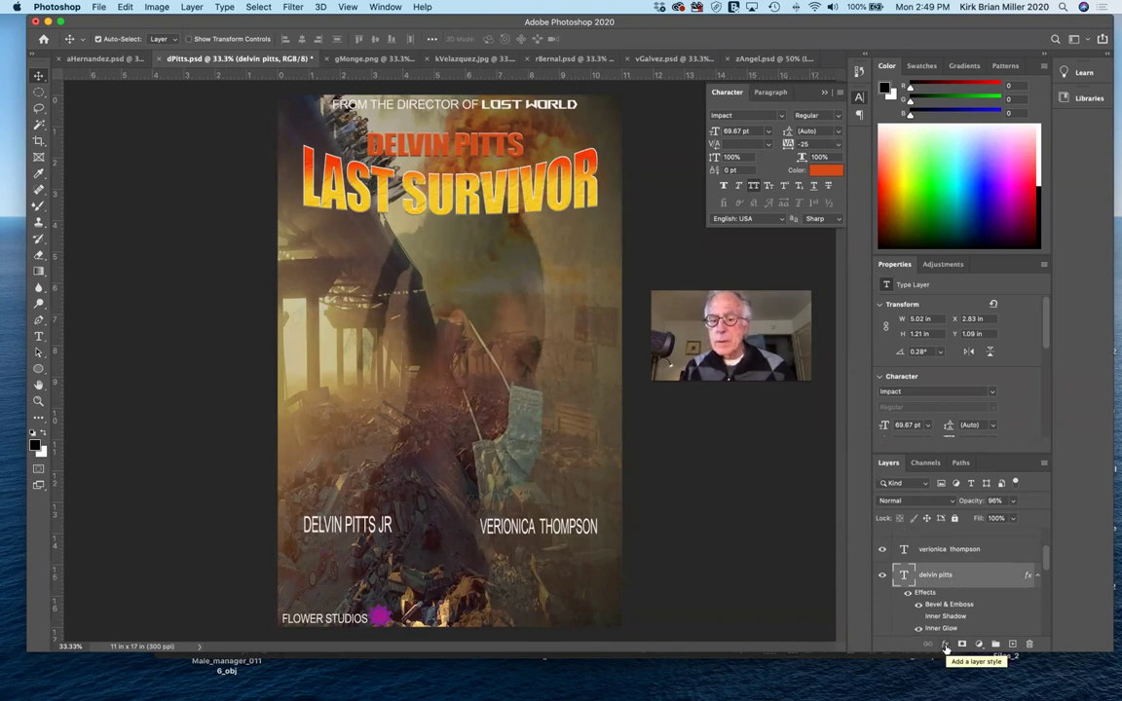
click(945, 646)
mouse_move(960, 691)
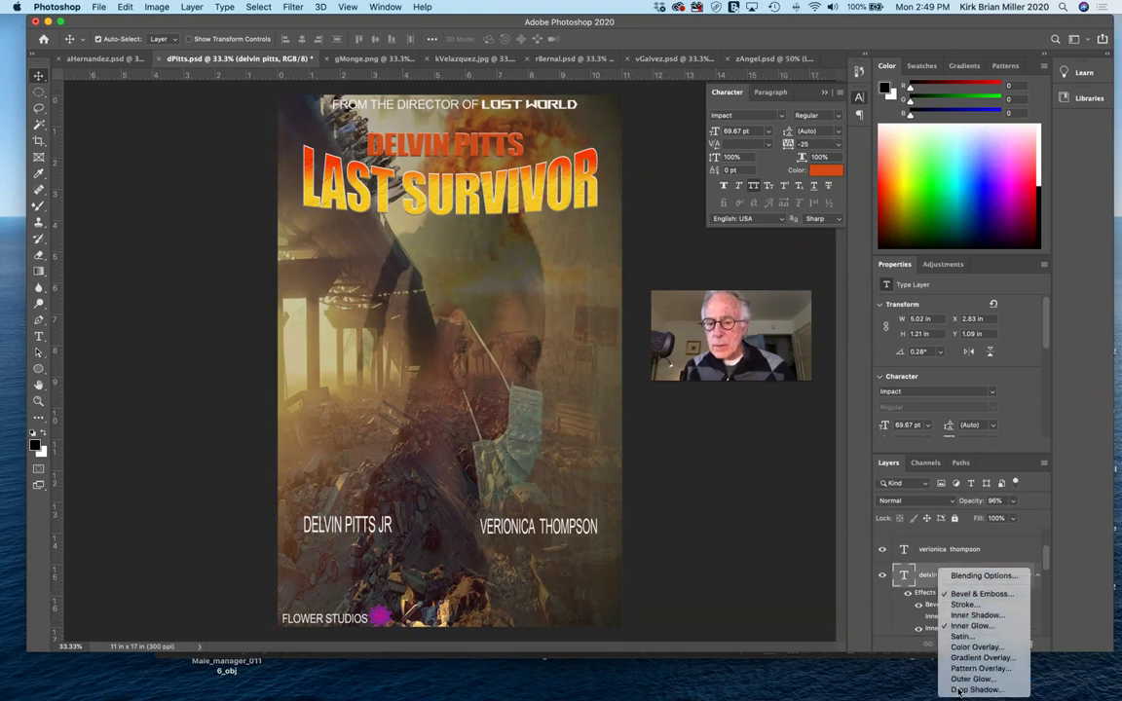
click(959, 689)
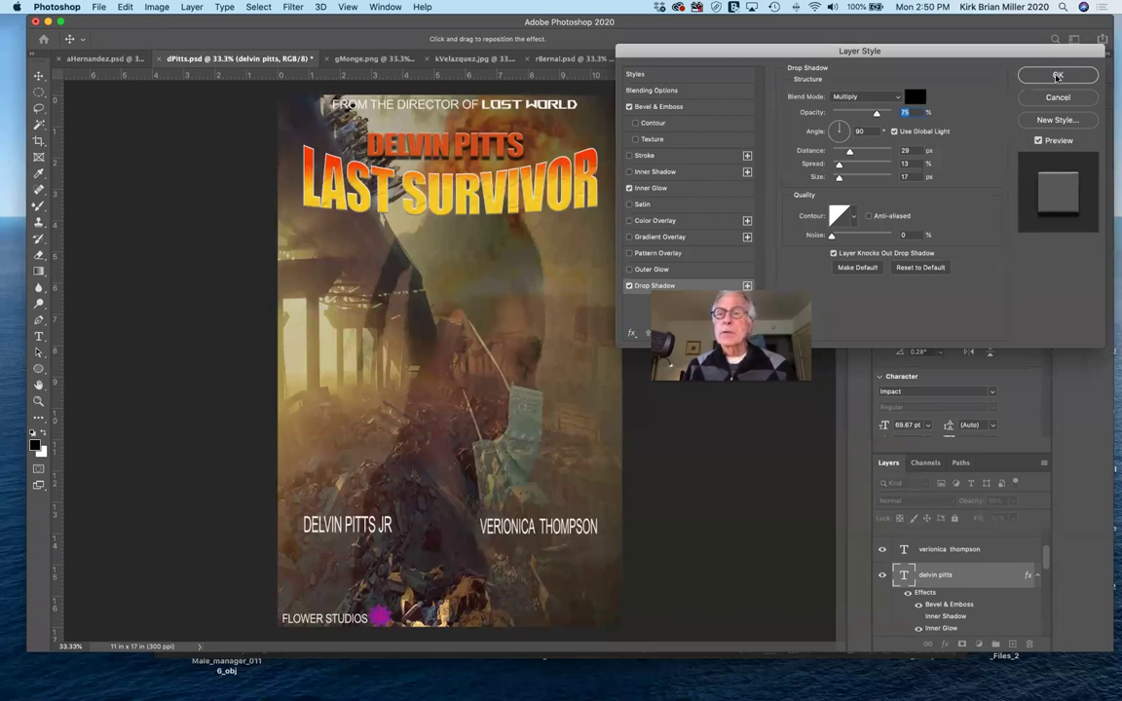
click(1058, 76)
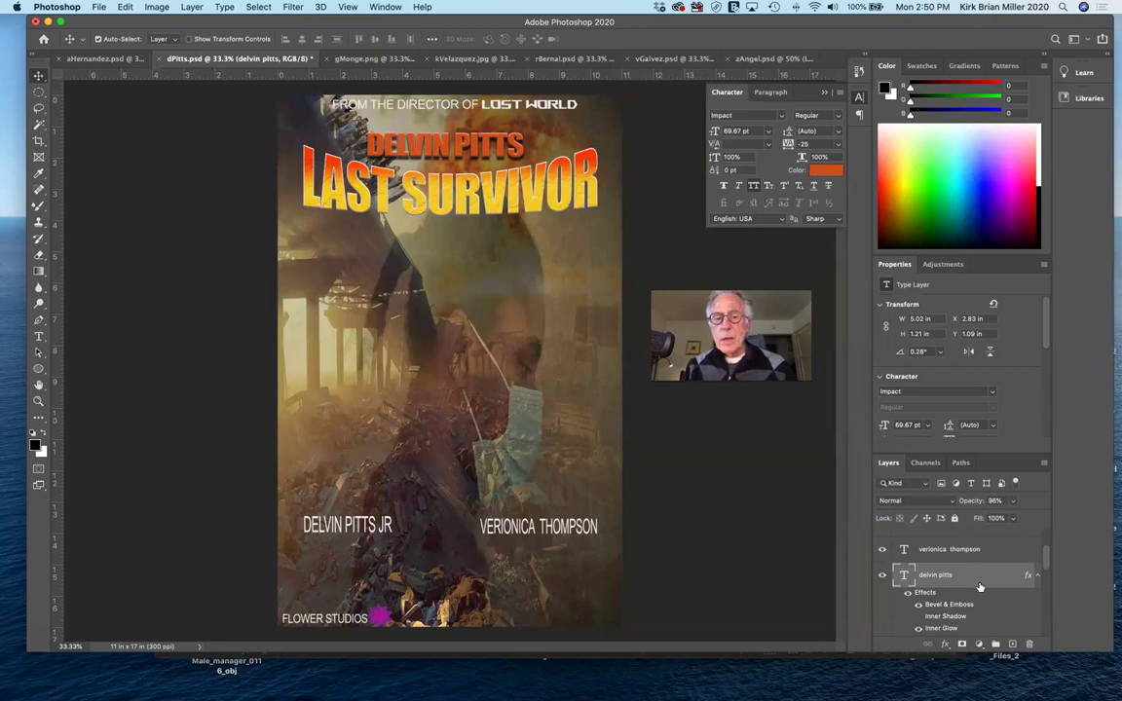
scroll(980, 585, up, 1)
scroll(980, 586, down, 2)
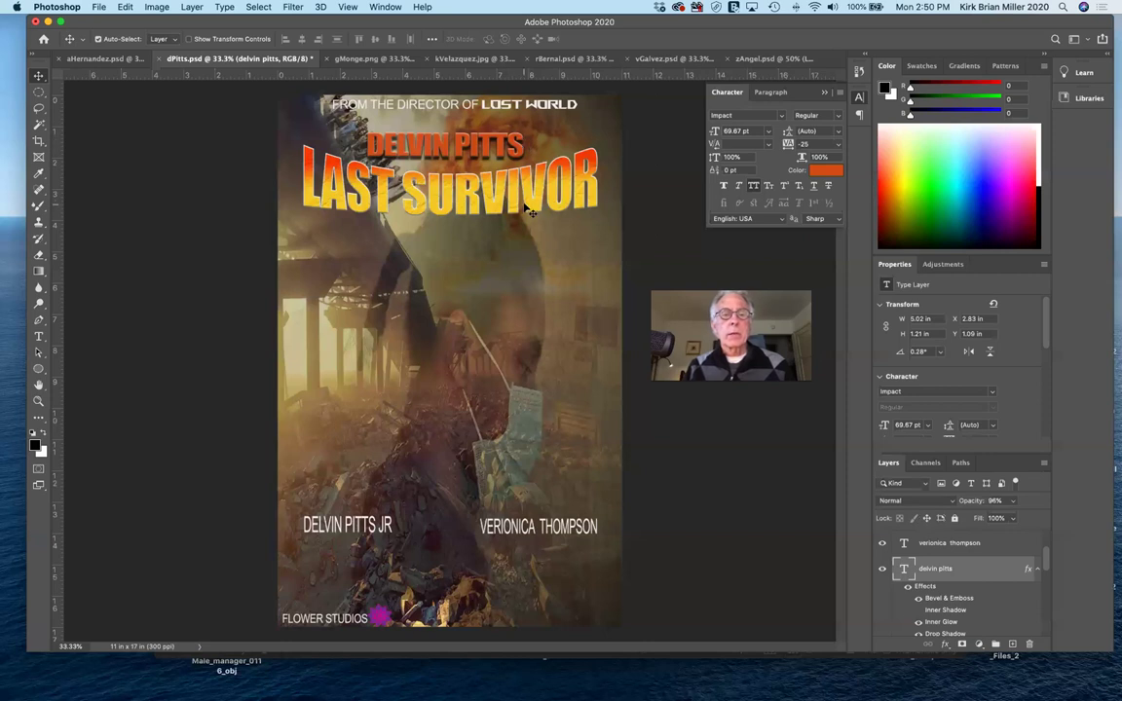
Step: Move the two white actor names together from the lower part of the poster to just below the Last Survivor title, at about Y 4.22 in
scroll(981, 574, up, 2)
scroll(982, 578, up, 1)
scroll(982, 578, up, 1)
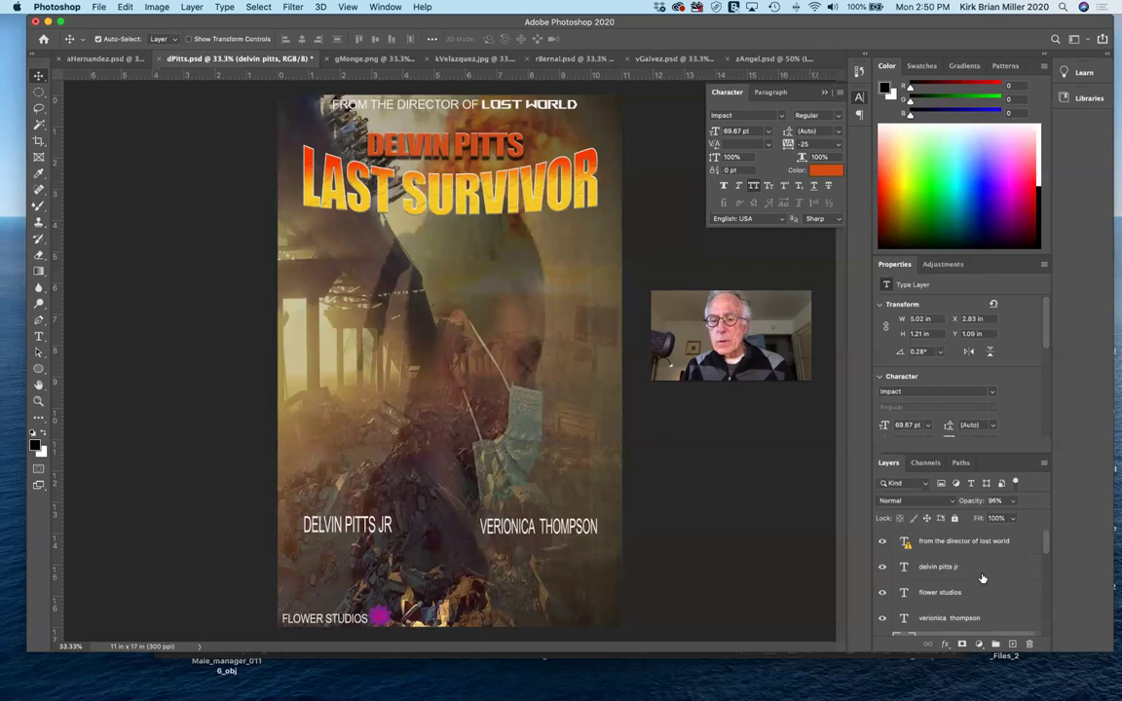
scroll(982, 579, down, 1)
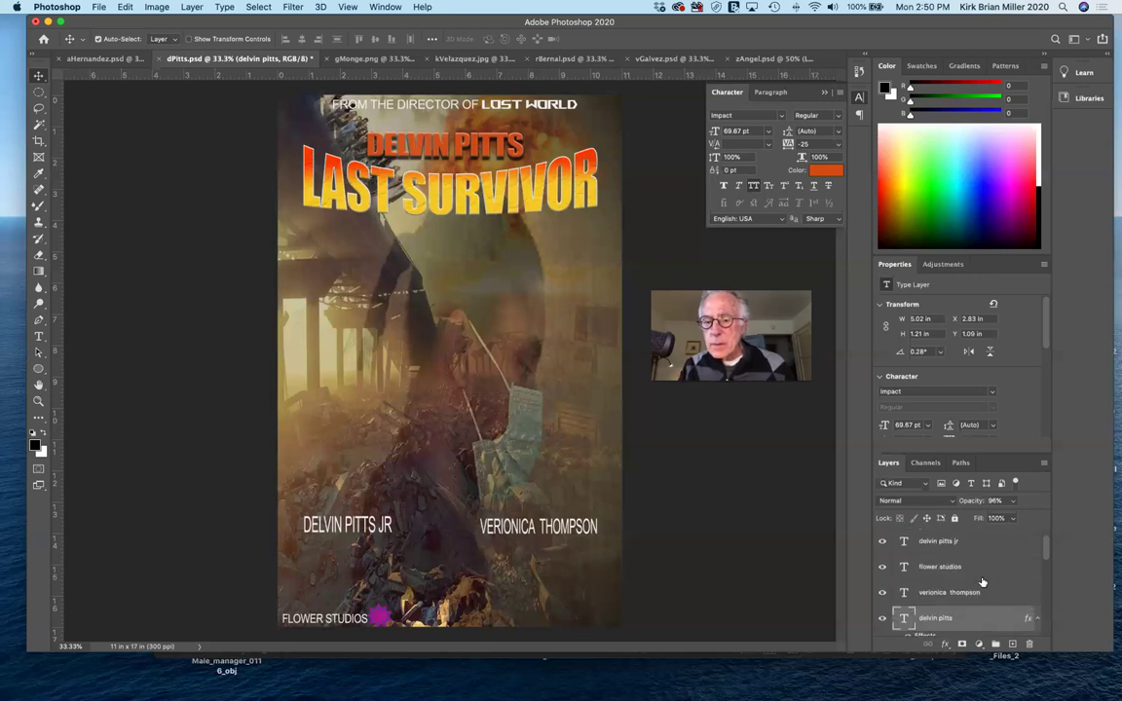
scroll(982, 582, down, 1)
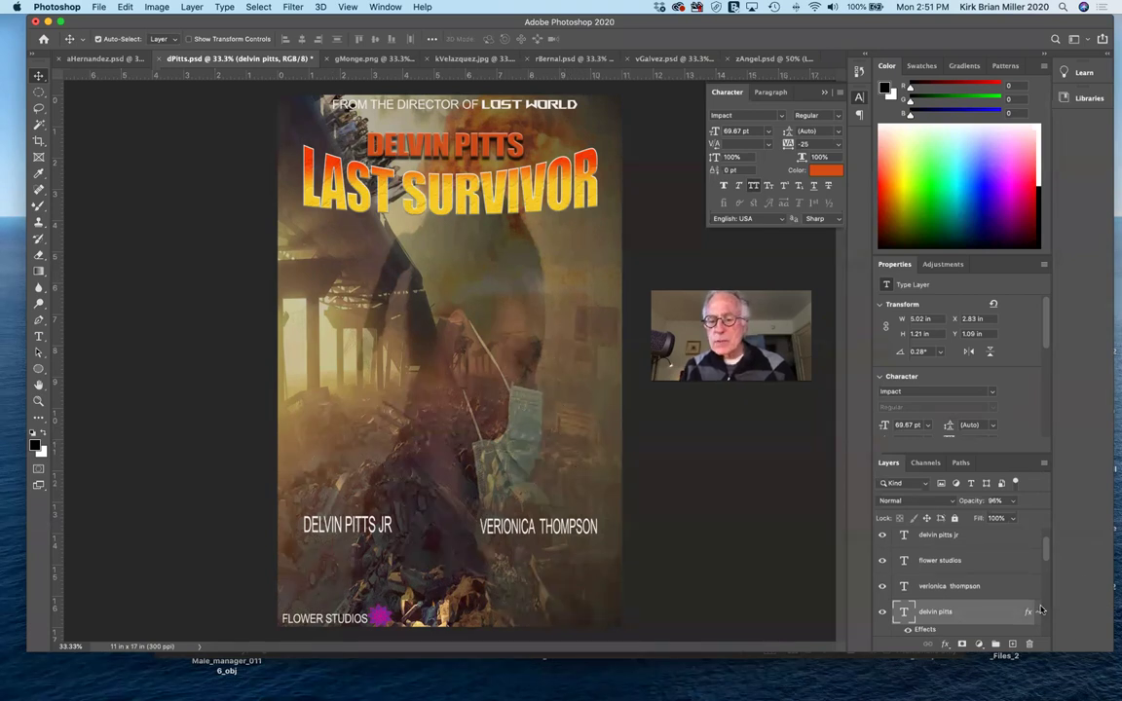
scroll(1040, 610, down, 2)
scroll(1041, 610, up, 4)
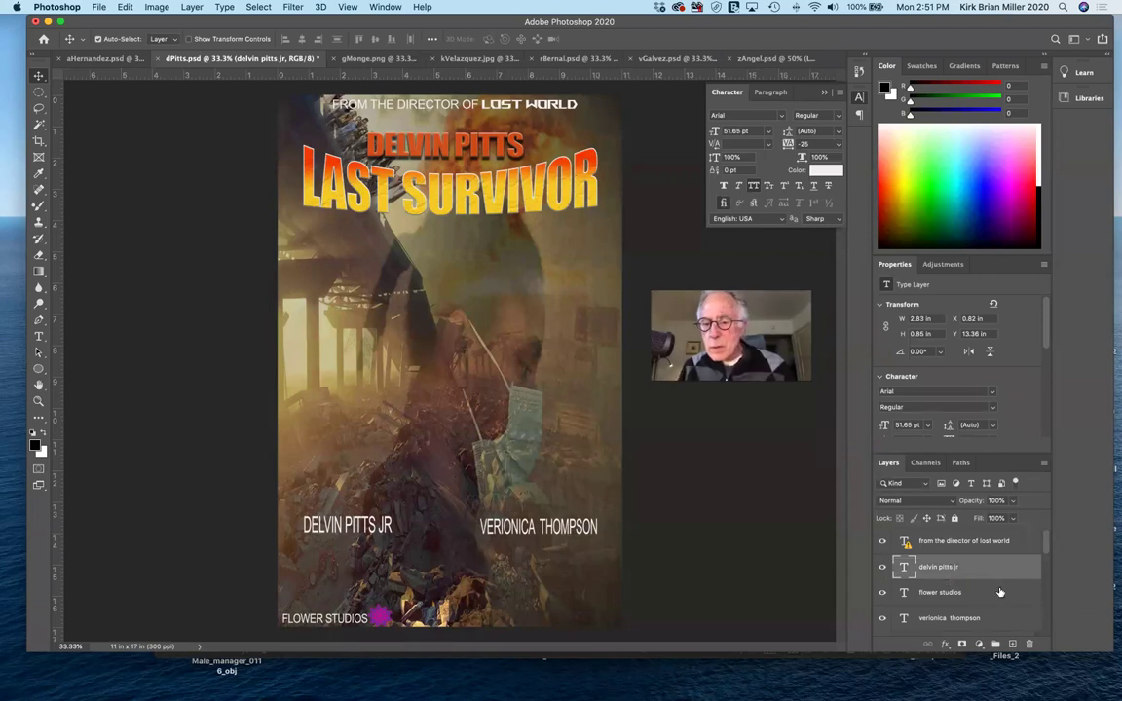
super+click(939, 620)
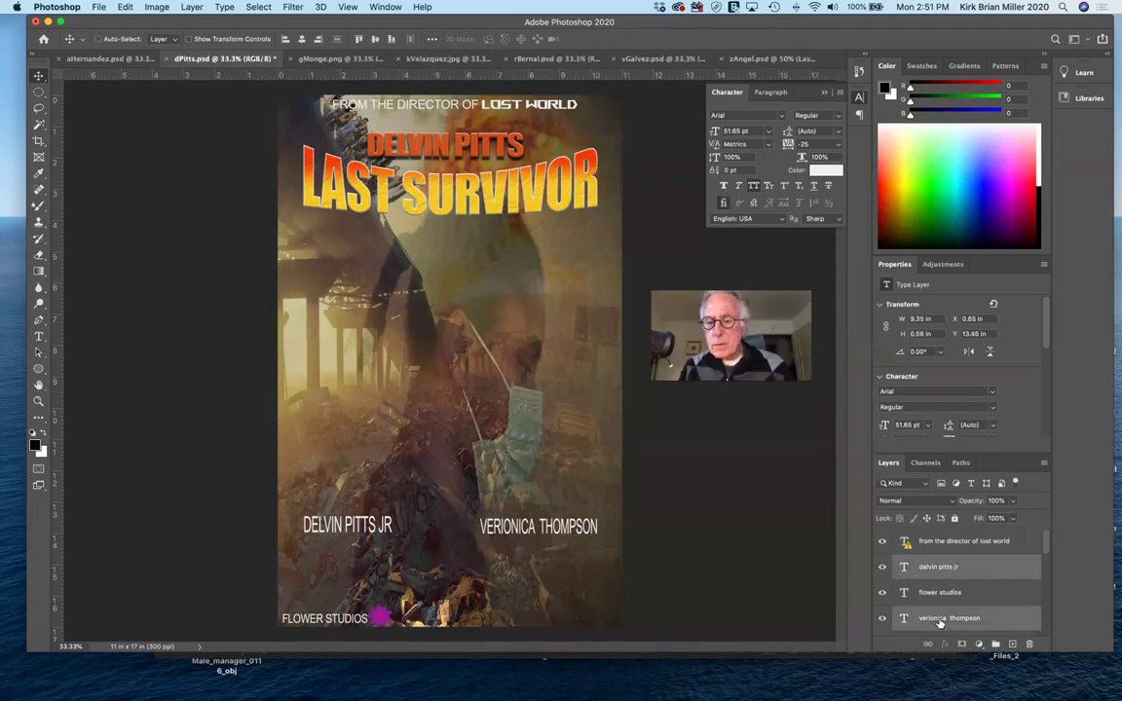
drag(568, 524, 562, 236)
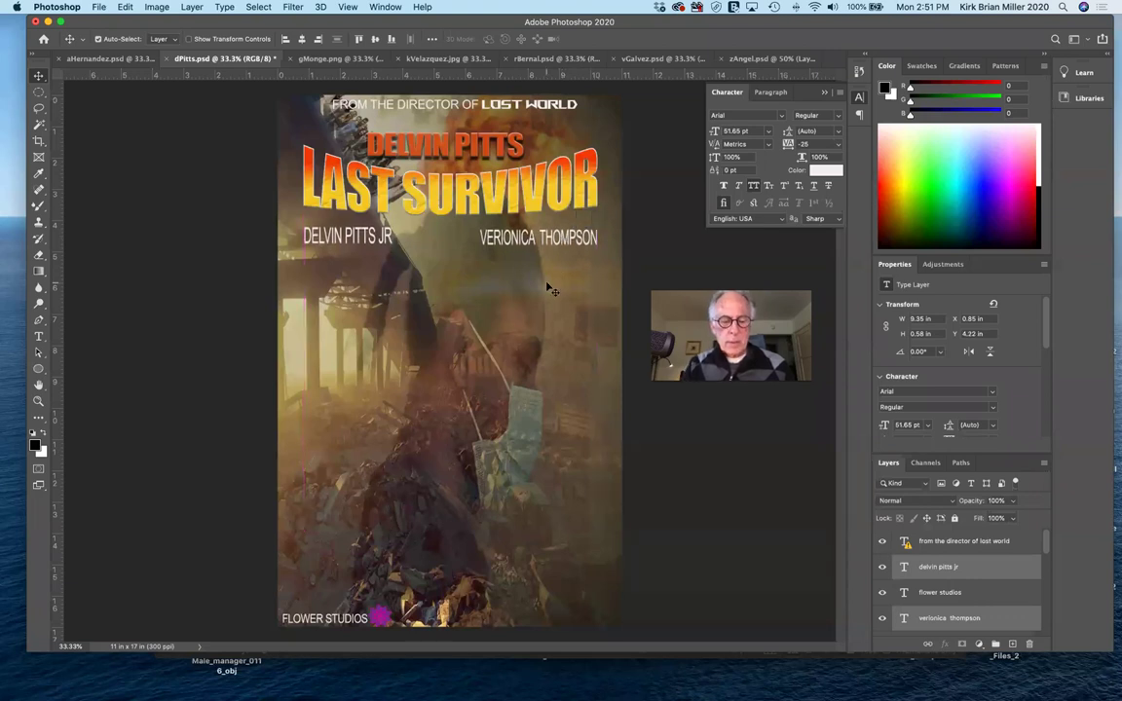
Step: Scale the two white actor names down together proportionally about their centre, to about 7.72 in overall width
key(super+t)
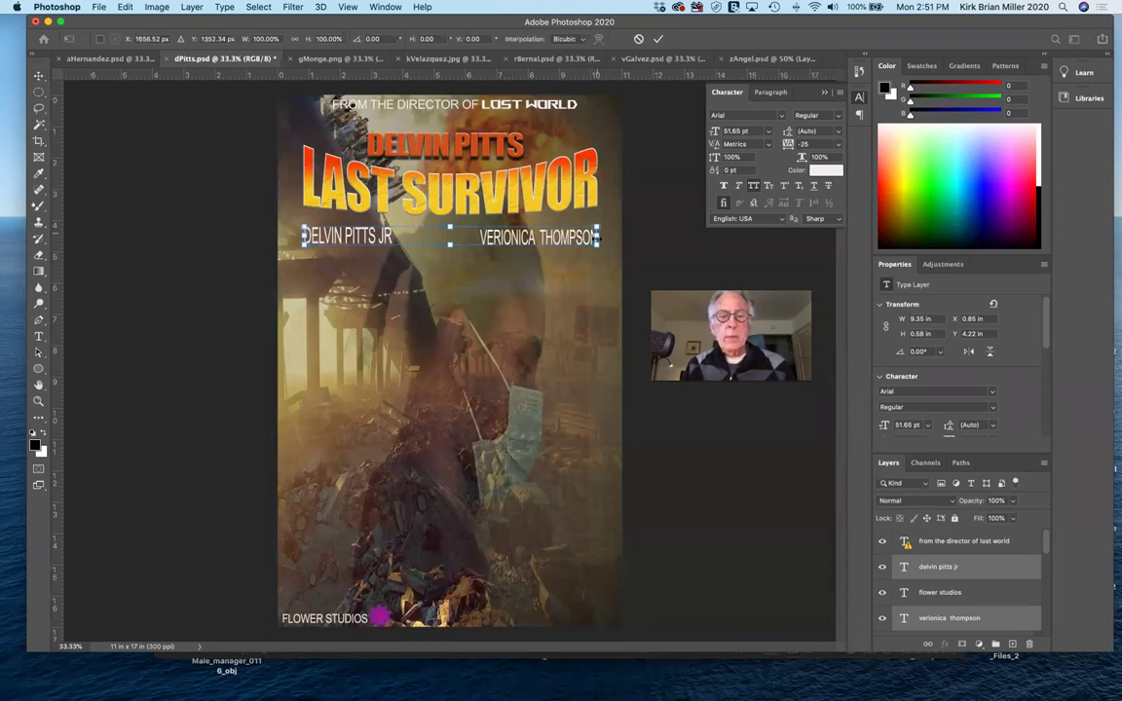
drag(598, 237, 555, 245)
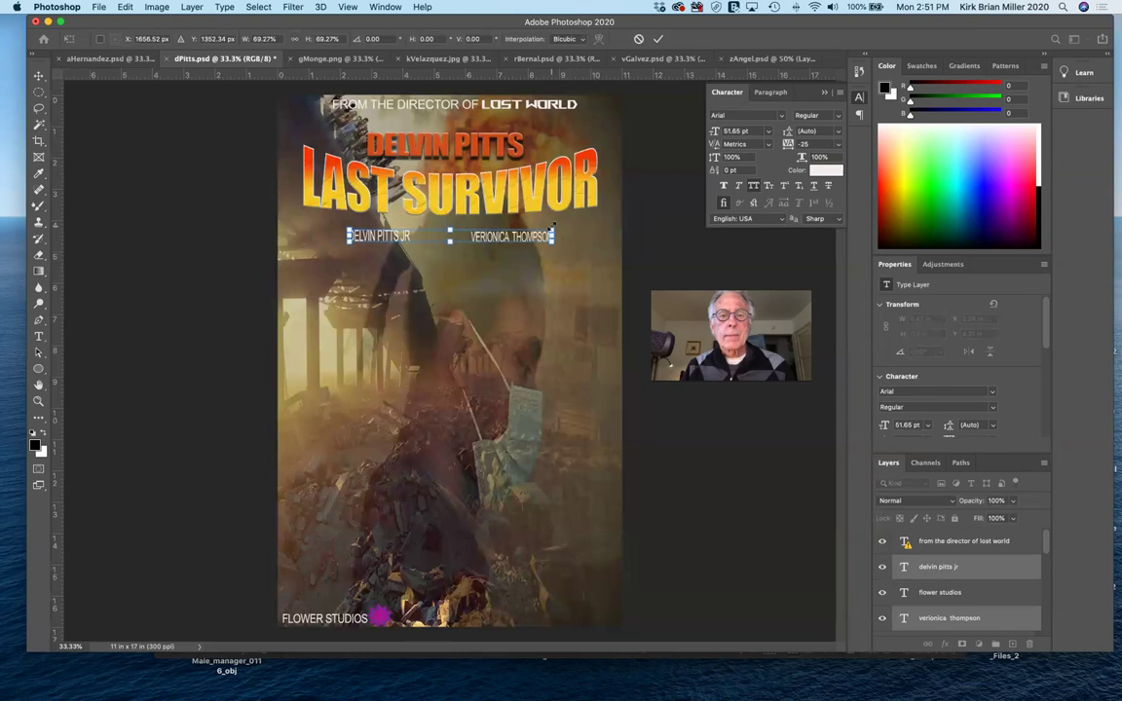
drag(551, 227, 571, 225)
click(657, 39)
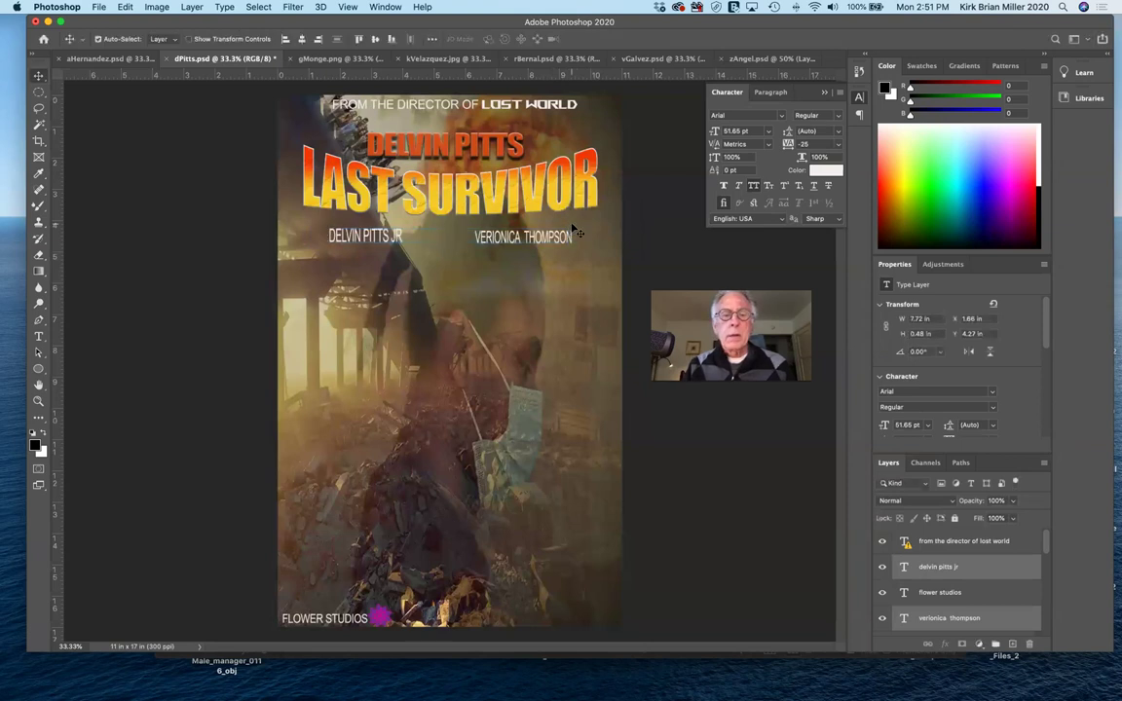
Step: Spread the two white actor names apart horizontally, placing the left one at about X 1.14 in and the right one at about X 6.83 in
click(950, 570)
mouse_move(347, 230)
mouse_down()
mouse_move(332, 230)
mouse_move(365, 243)
mouse_up()
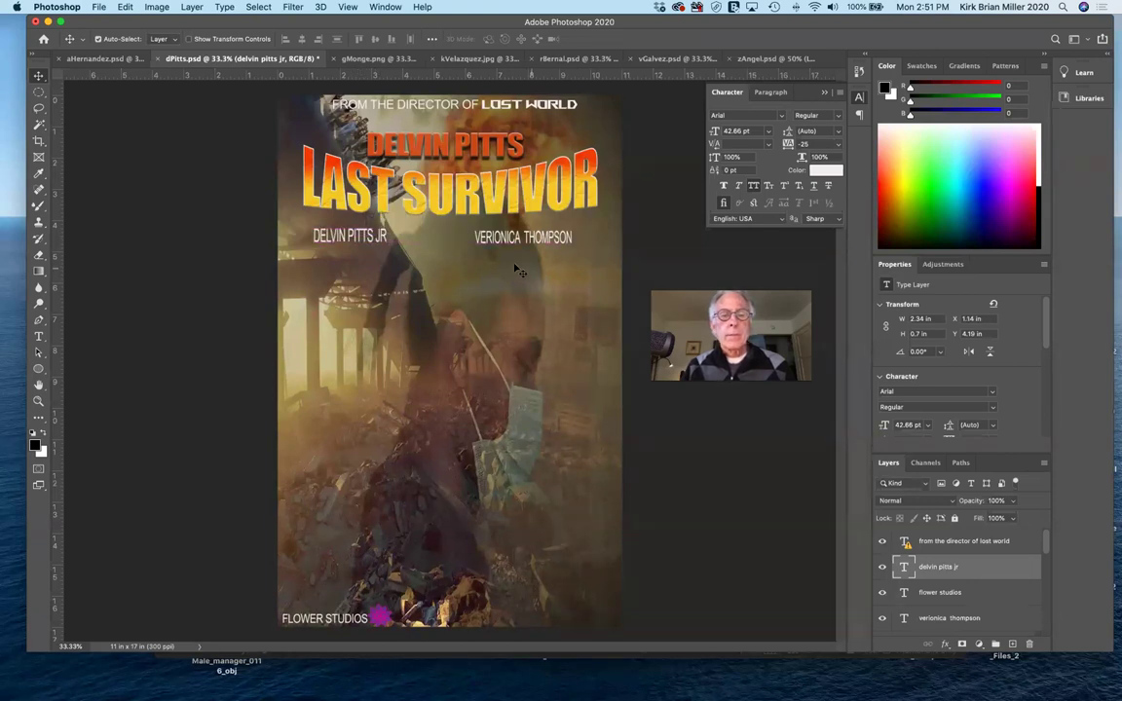
click(935, 617)
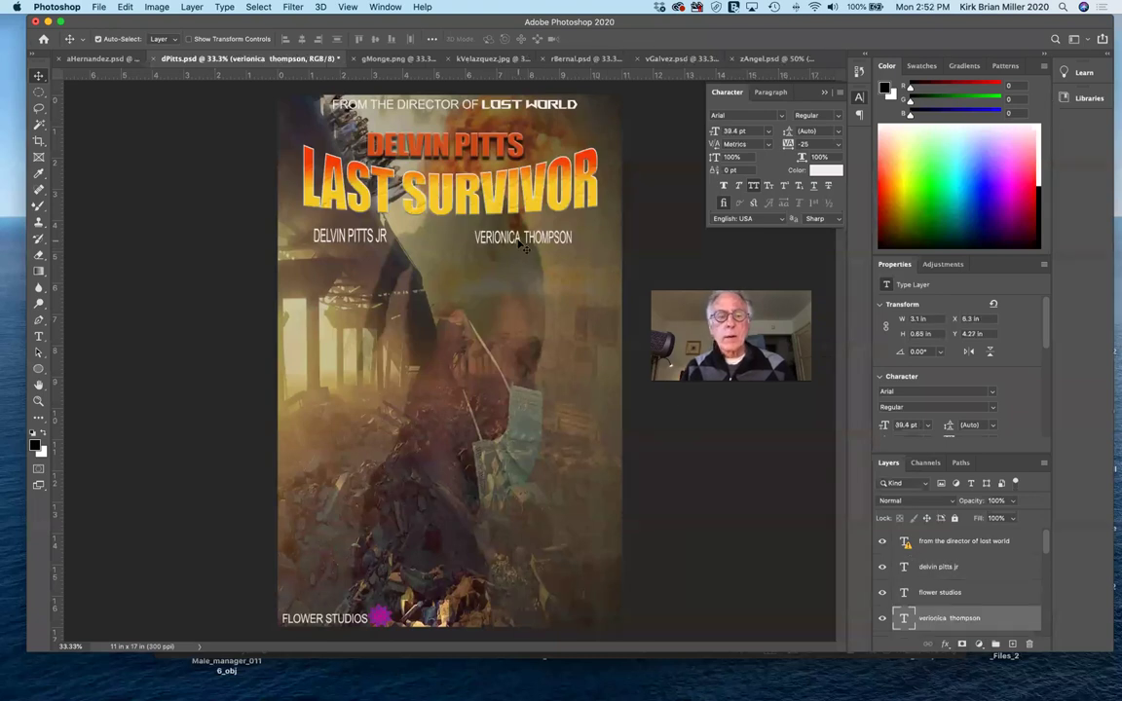
drag(523, 248, 534, 244)
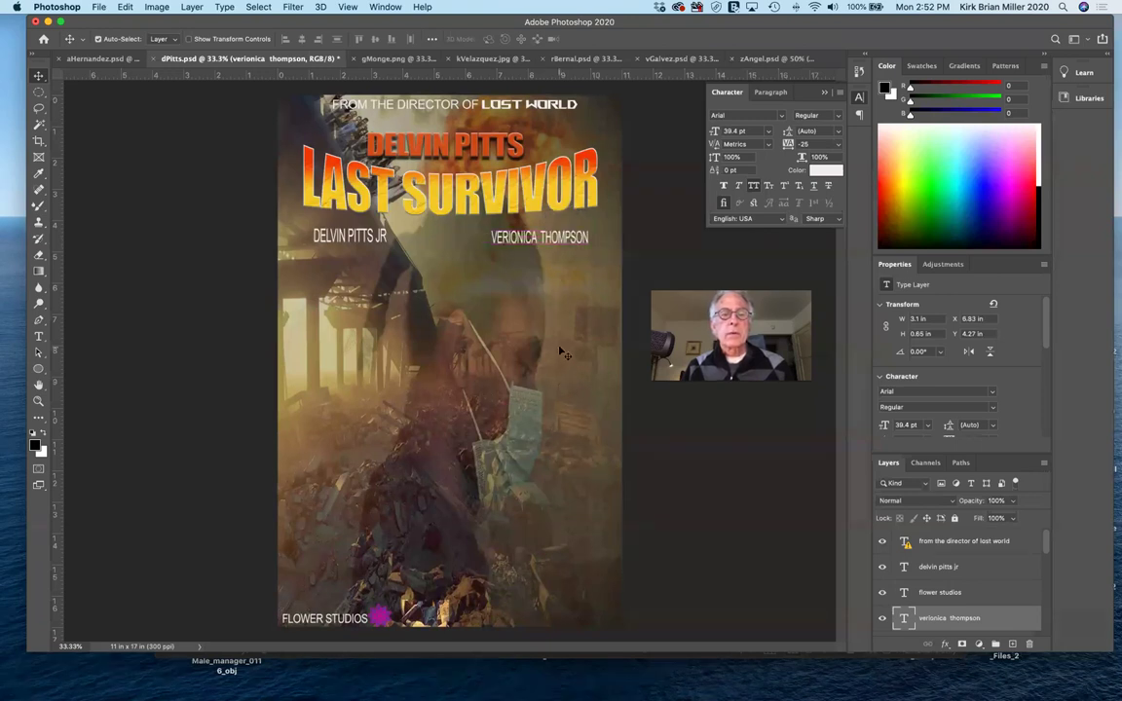
Step: Add a Drop Shadow layer style to the Last Survivor title, accepting the offered settings
click(563, 353)
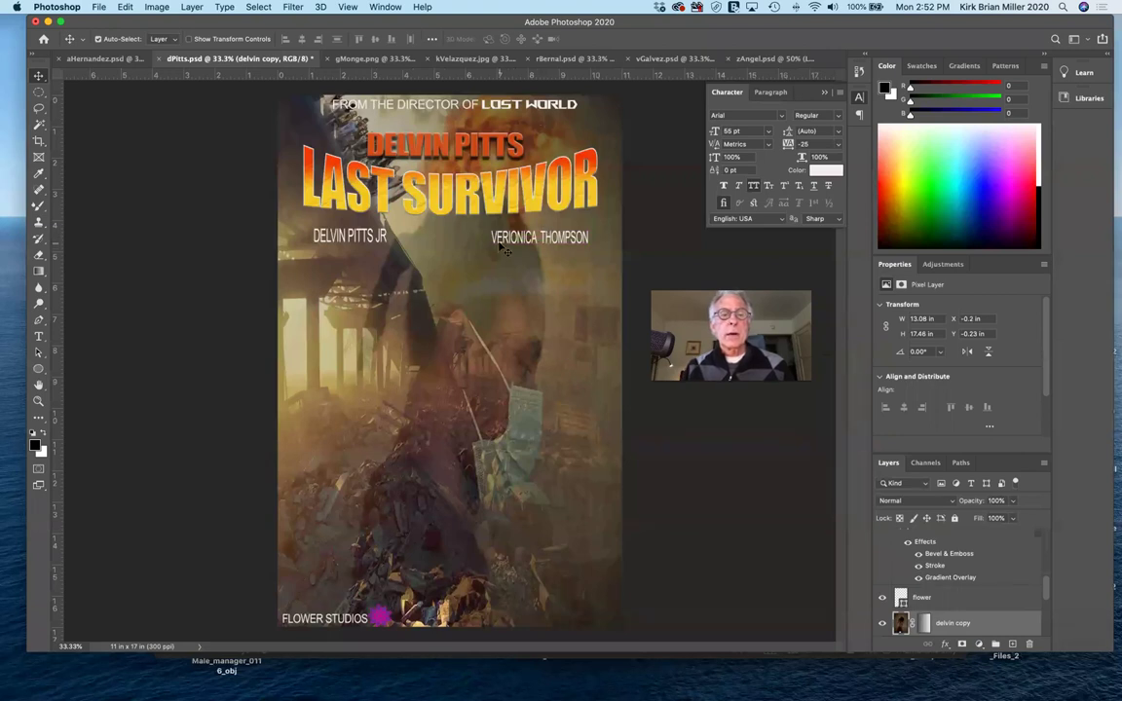
click(531, 209)
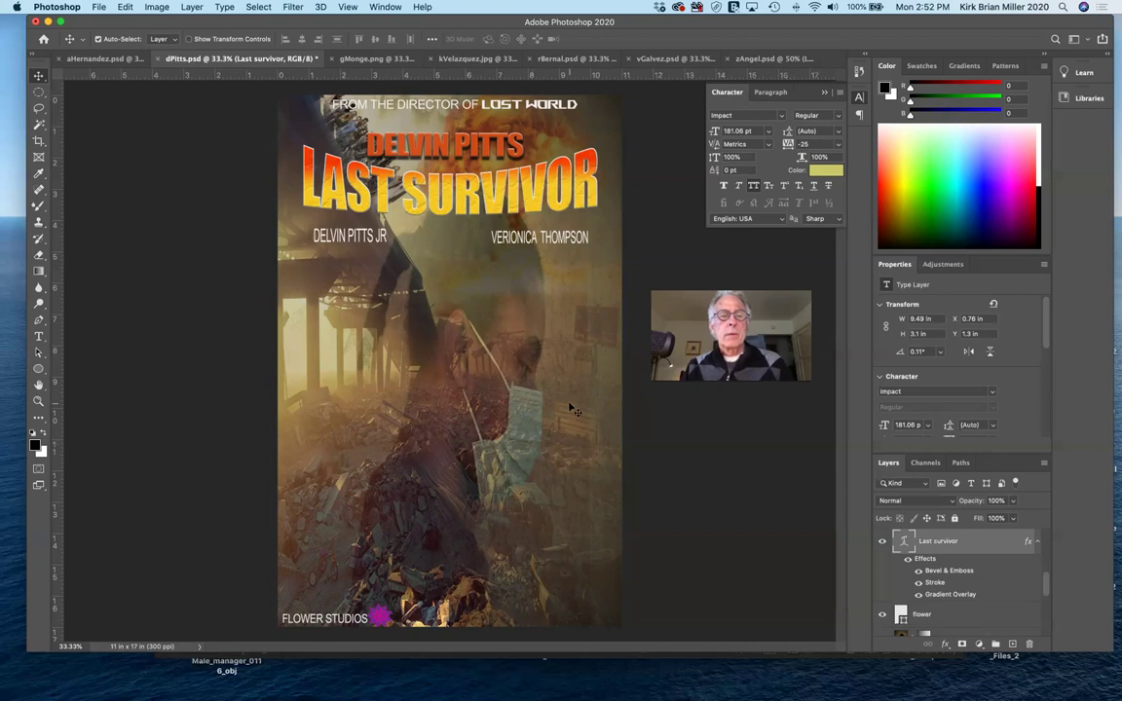
scroll(996, 579, down, 5)
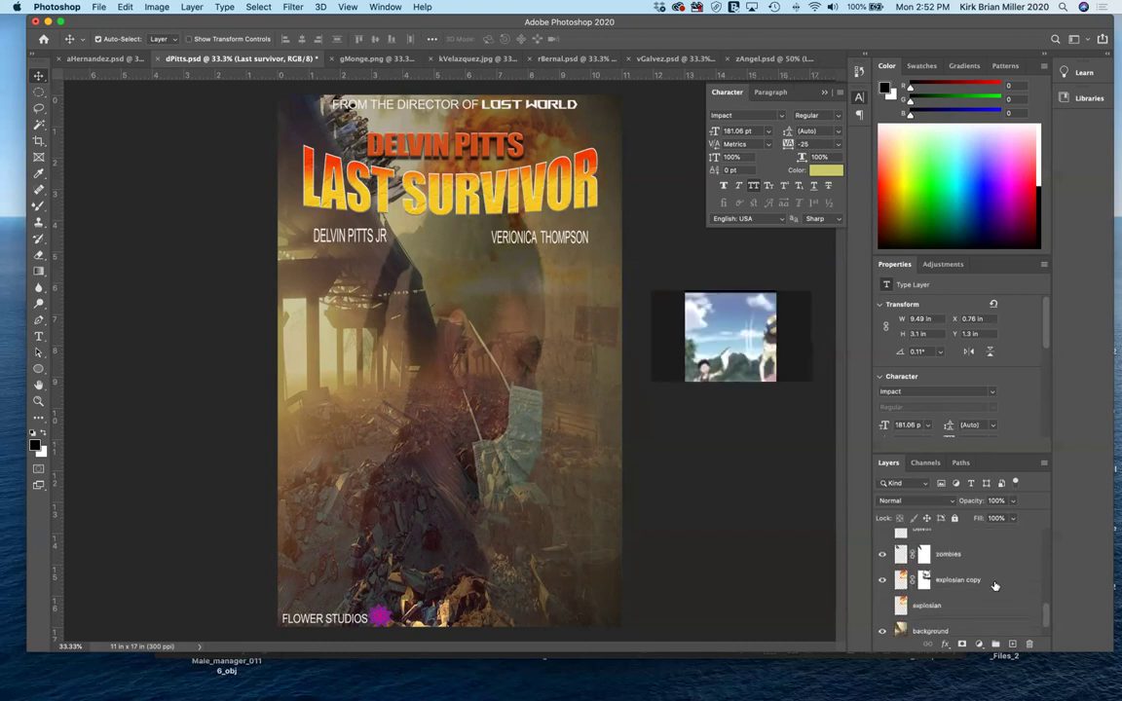
scroll(996, 584, up, 5)
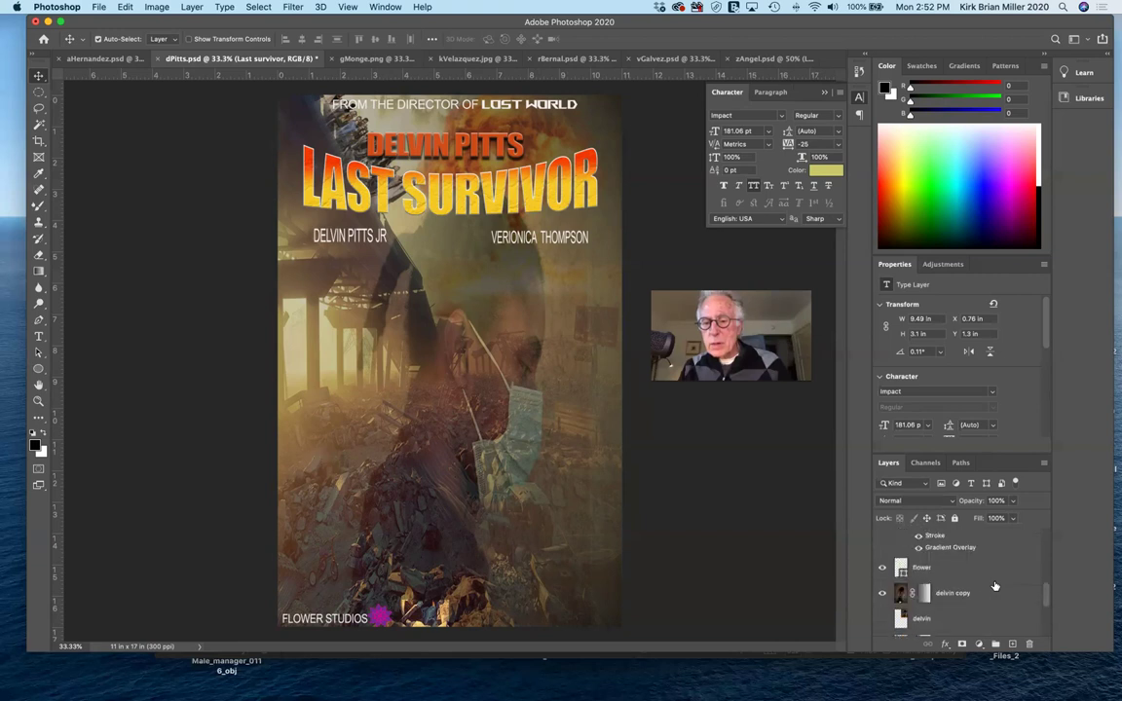
scroll(996, 585, down, 1)
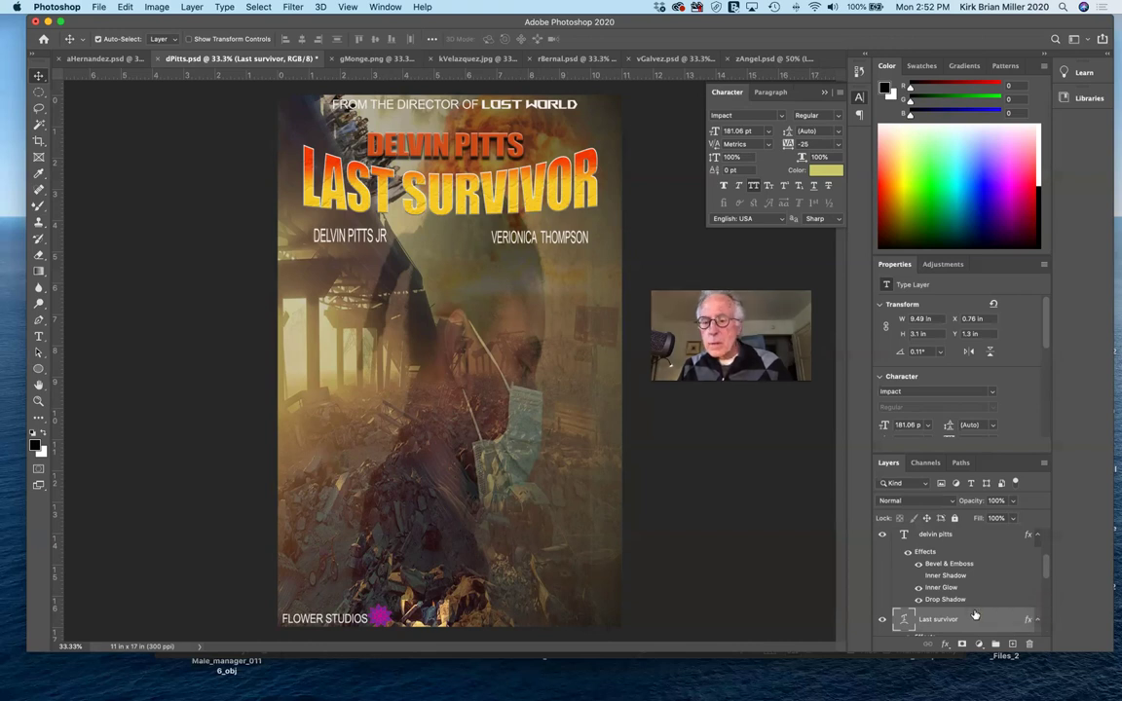
click(943, 645)
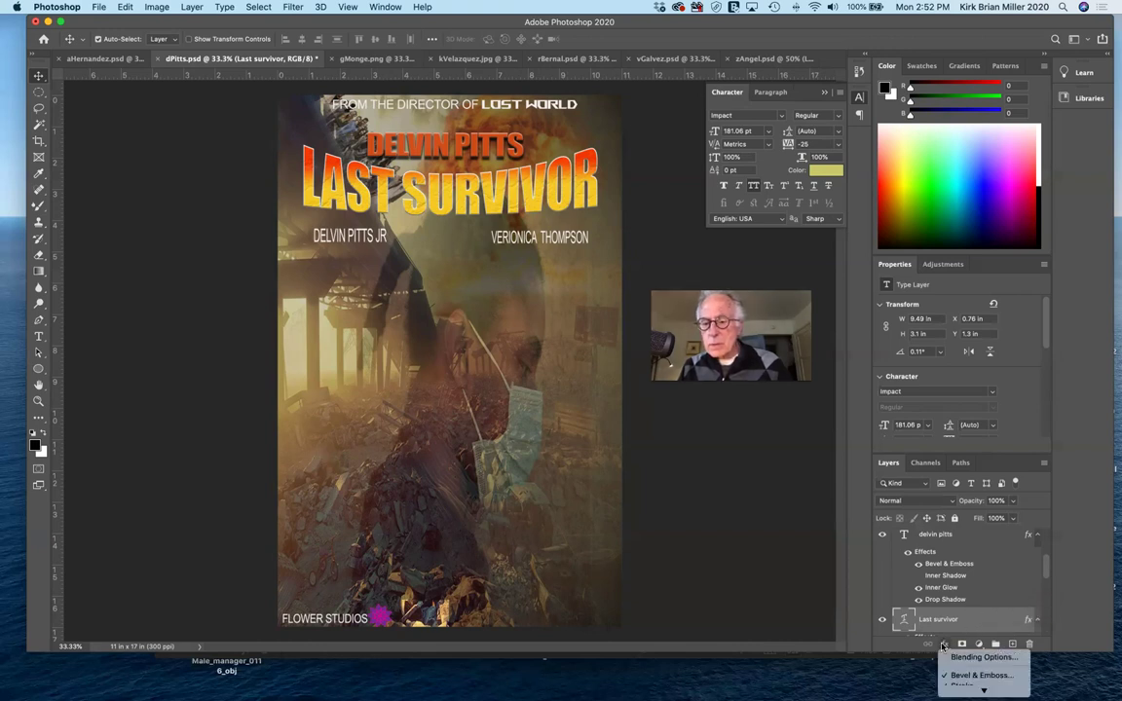
mouse_move(979, 689)
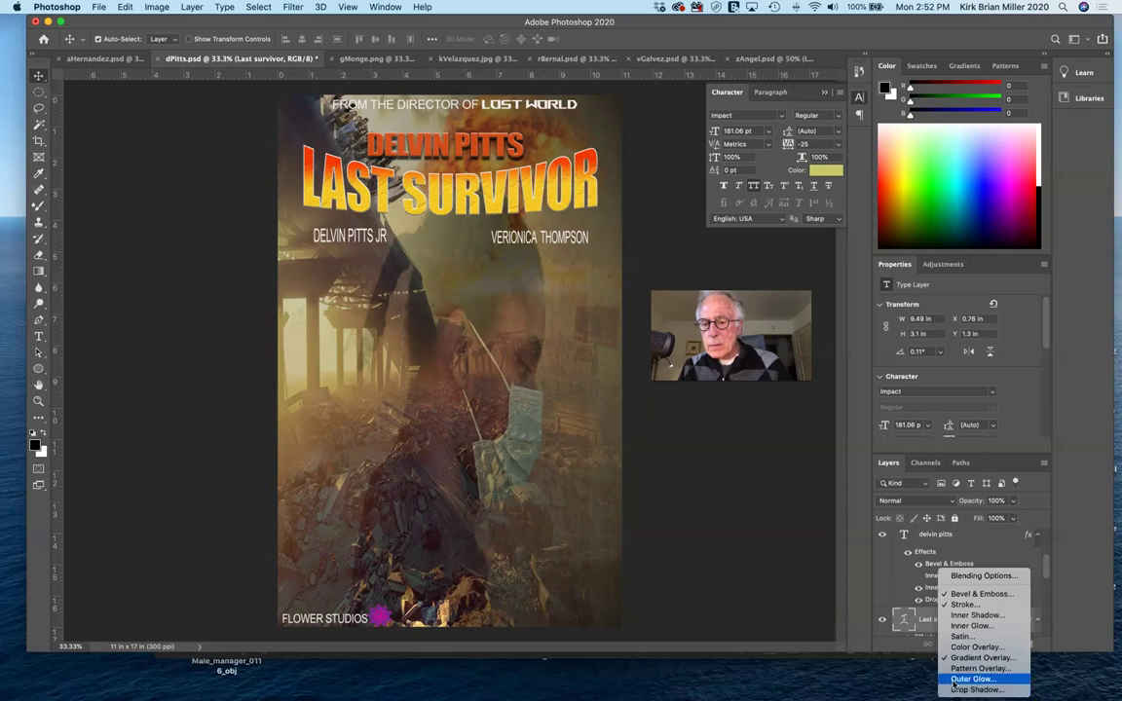
click(955, 690)
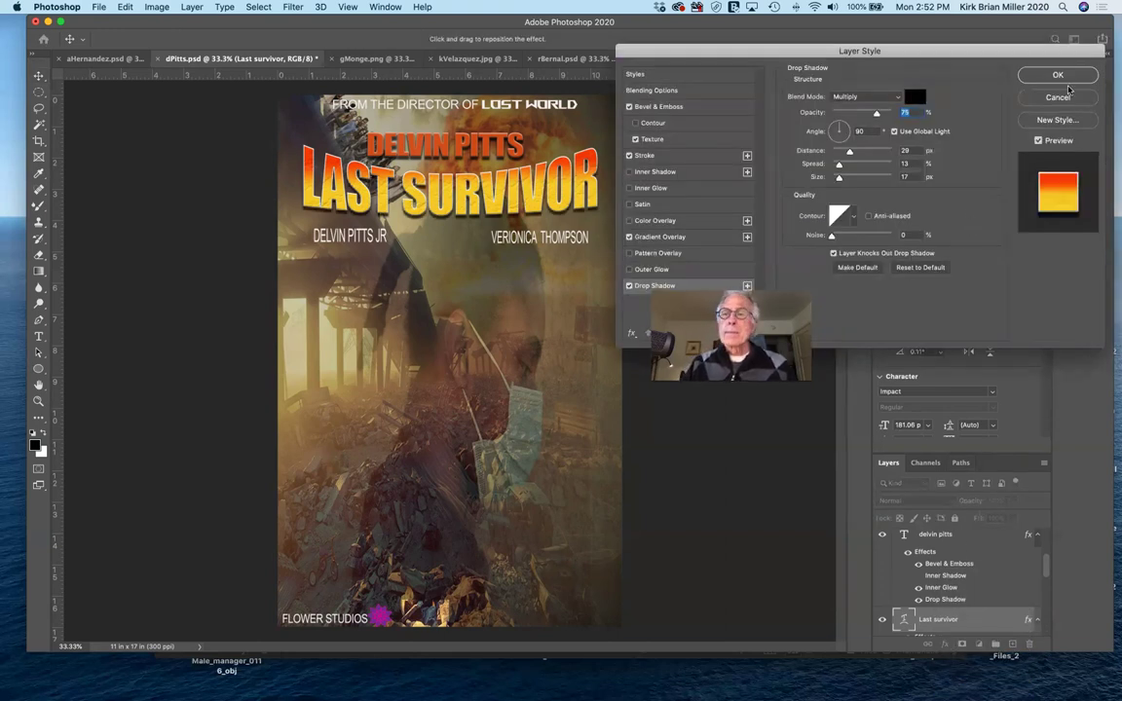
click(1059, 75)
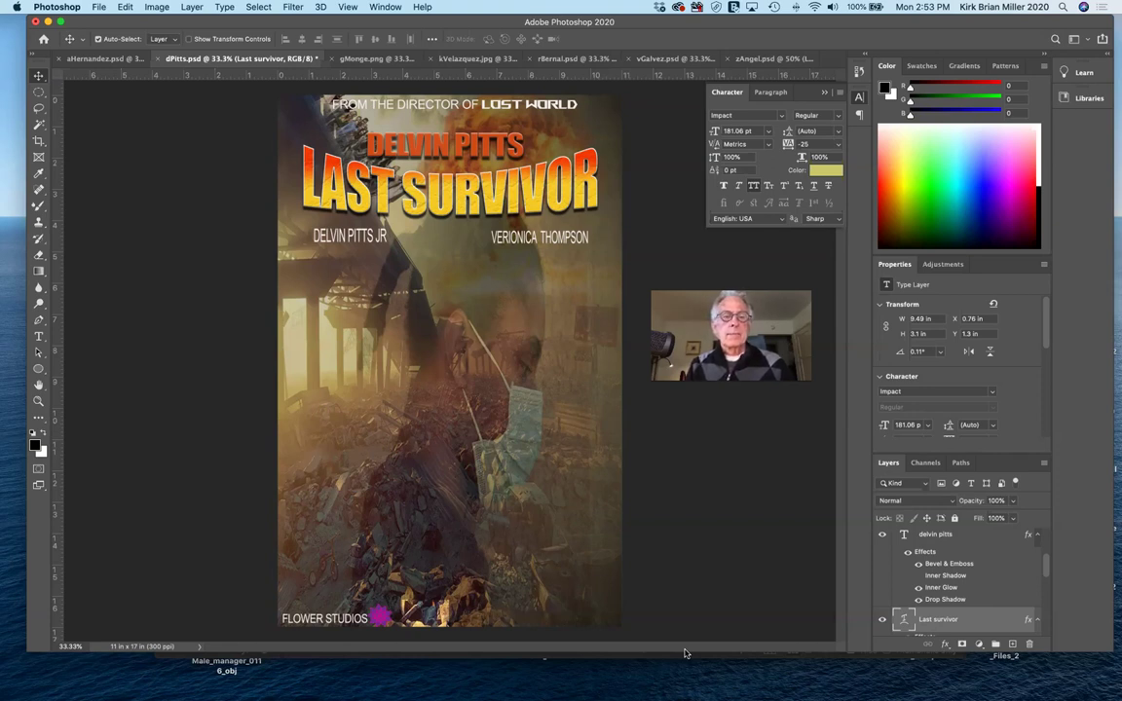
Step: Move the orange name line, Last Survivor title and both white actor names down together to about Y 2.06 in, clear of the director credit
click(967, 537)
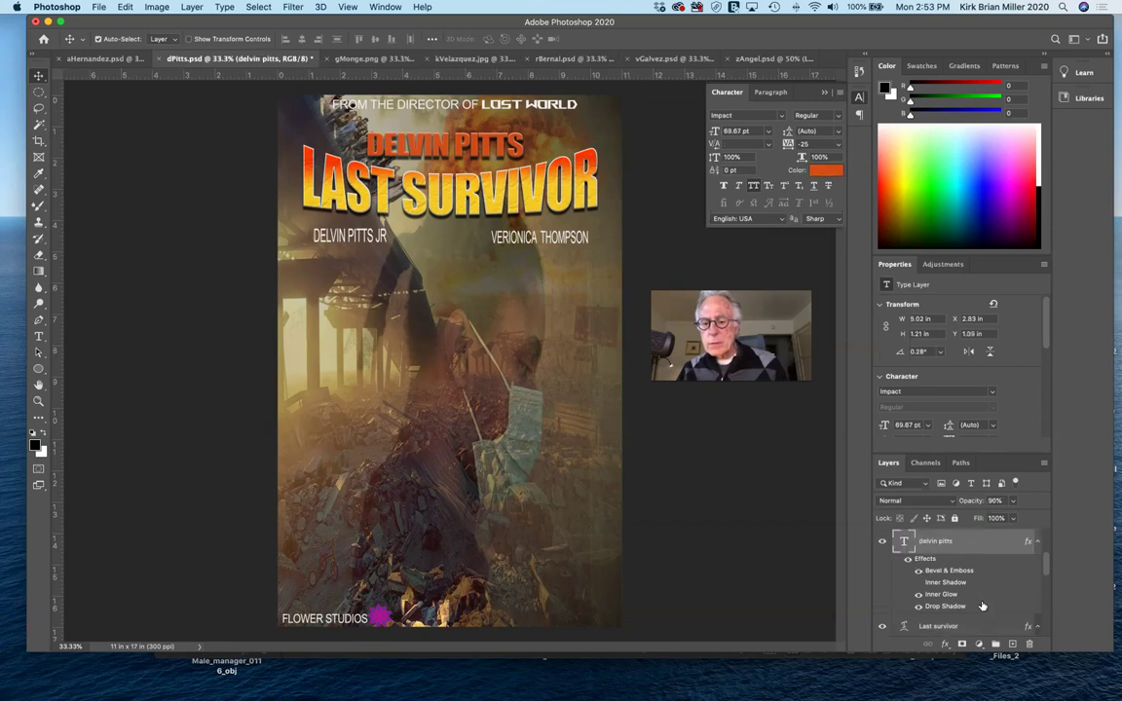
key(9)
key(6)
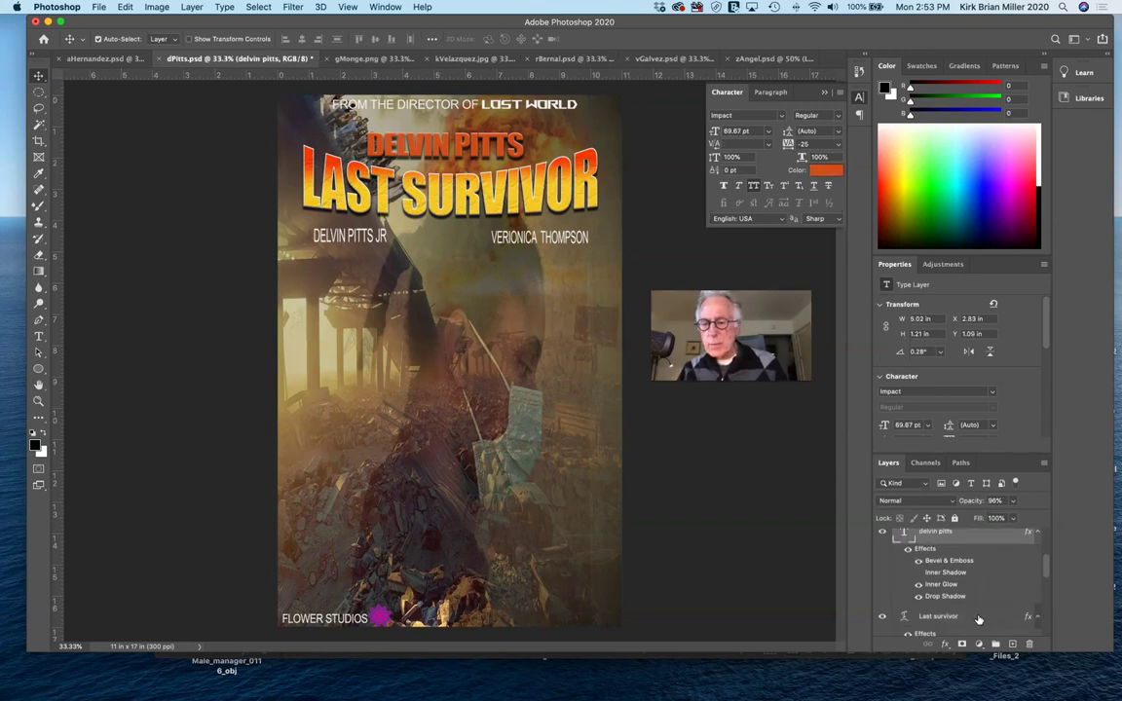
click(979, 621)
scroll(980, 620, down, 5)
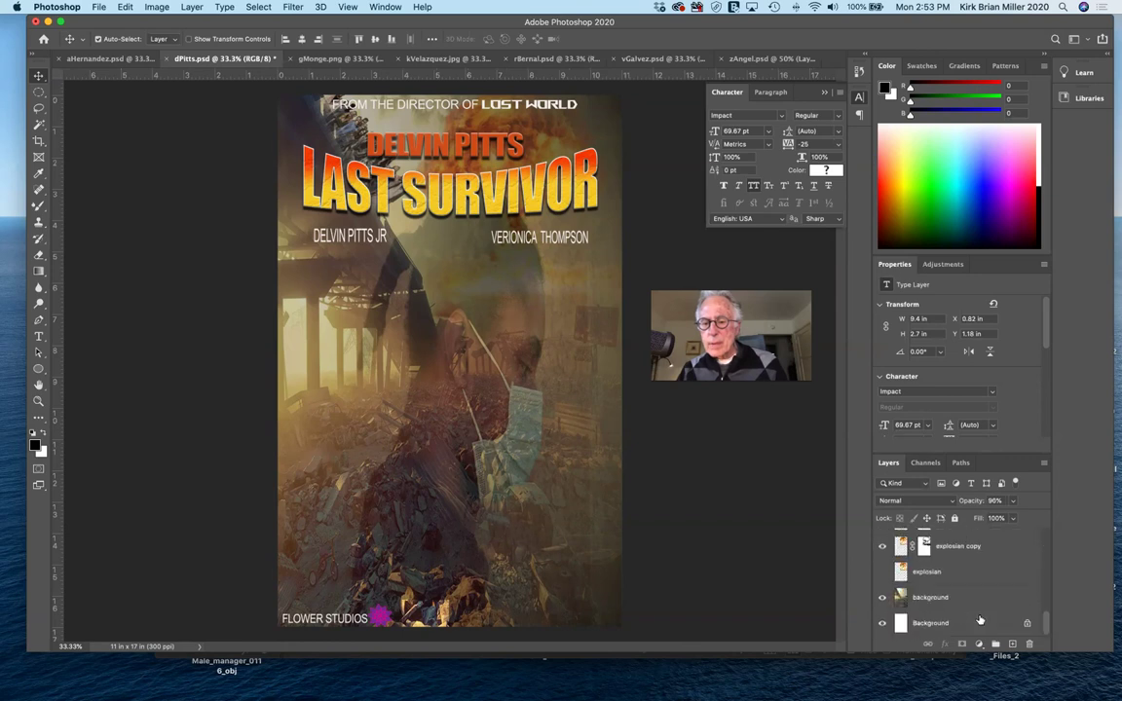
scroll(980, 621, up, 4)
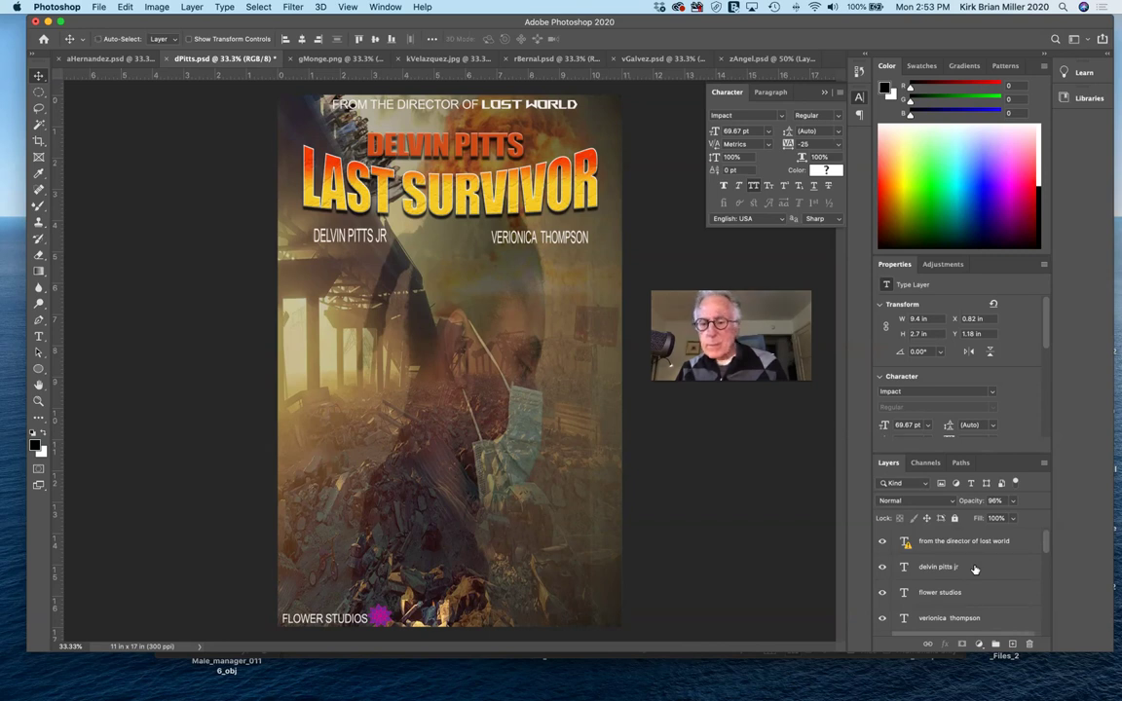
click(974, 568)
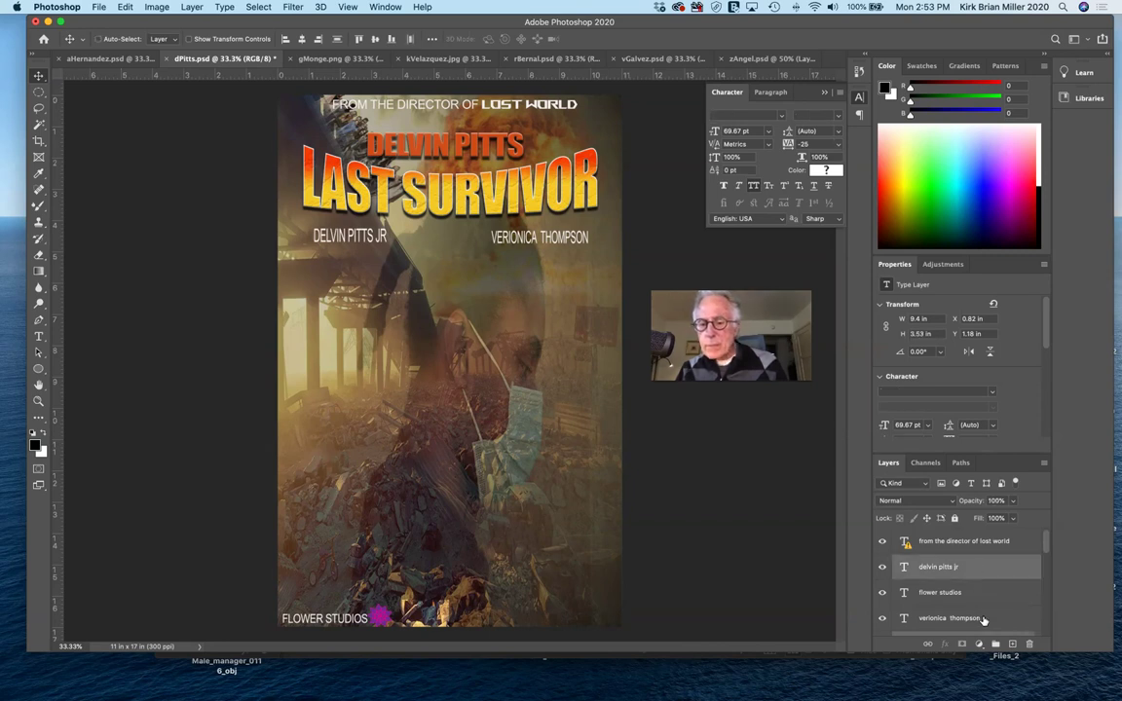
super+click(974, 618)
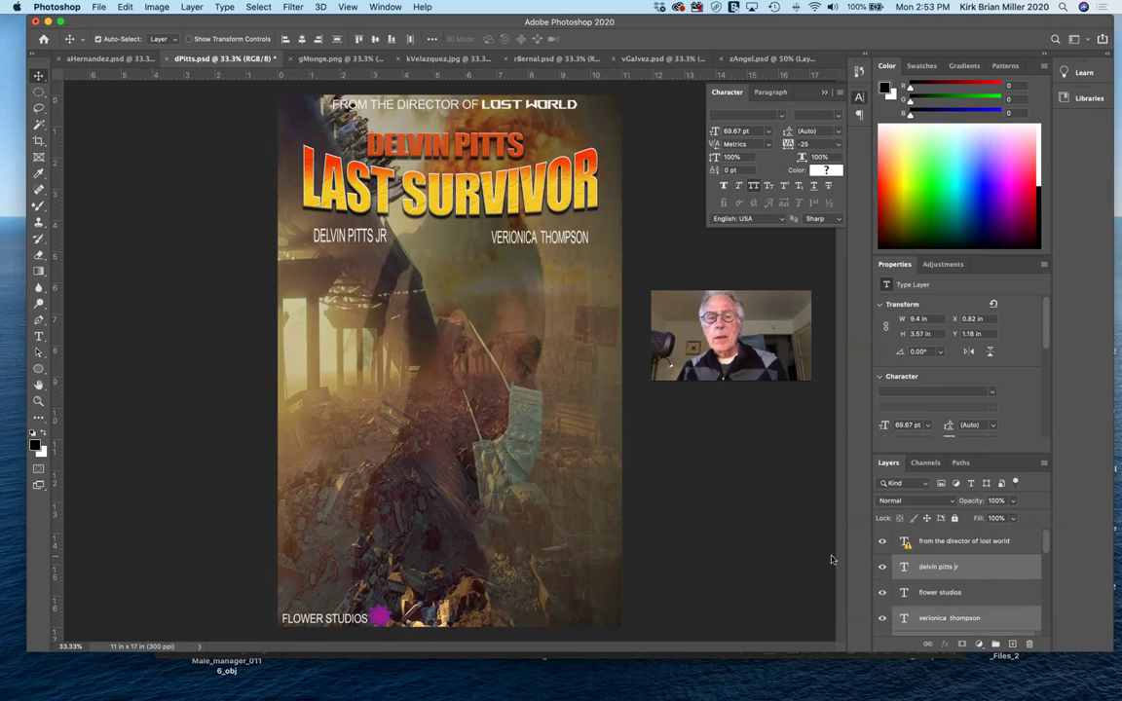
mouse_move(541, 211)
mouse_down()
mouse_move(546, 248)
mouse_move(546, 234)
mouse_up()
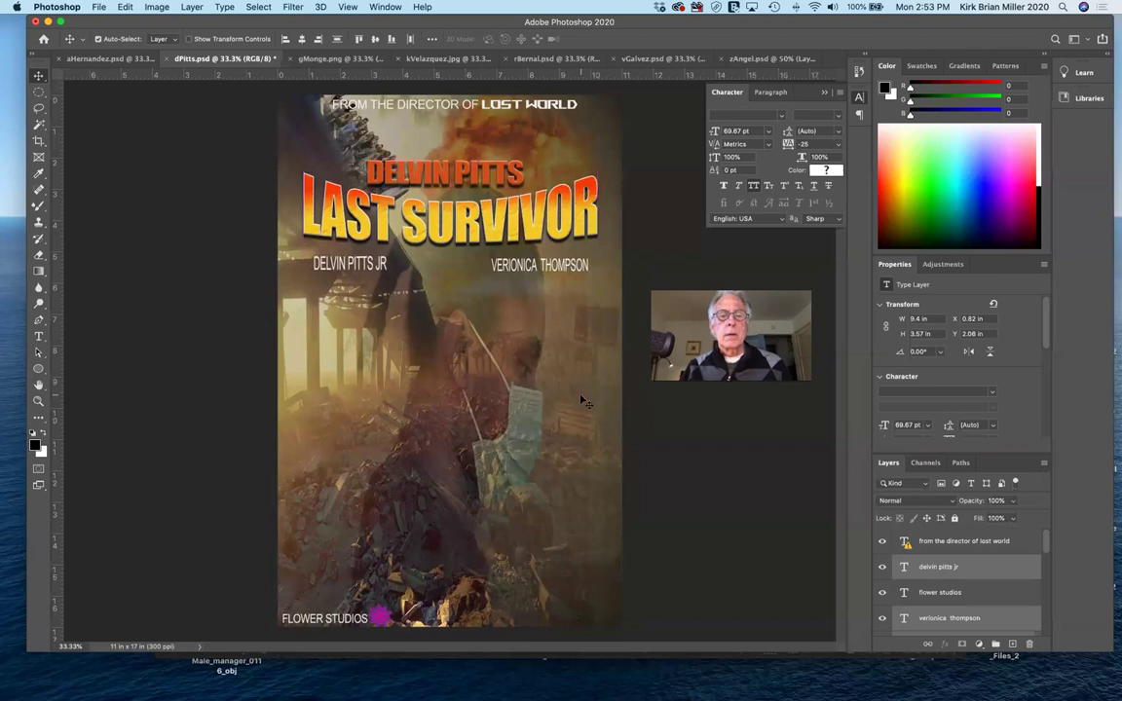